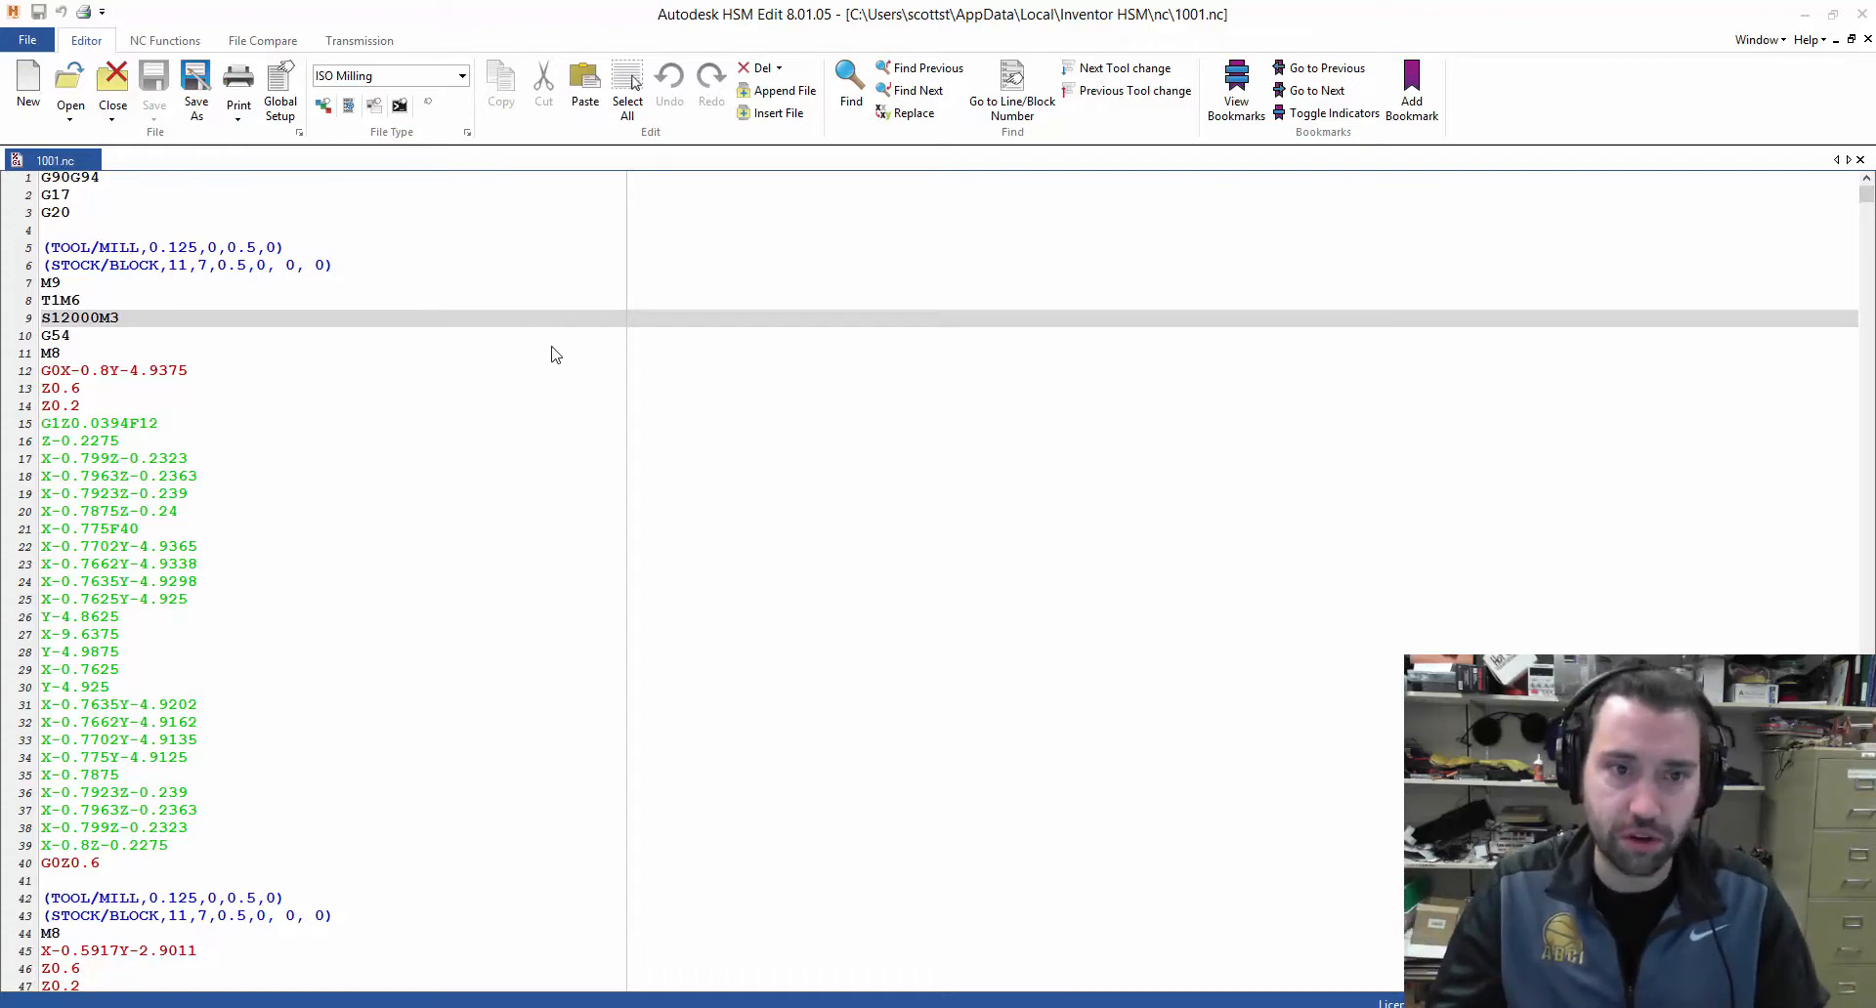
Examine the header, tool and stock block, and coordinate lines of the 1001.nc G-code, closing the editor to return to Inventor
click(526, 434)
click(429, 388)
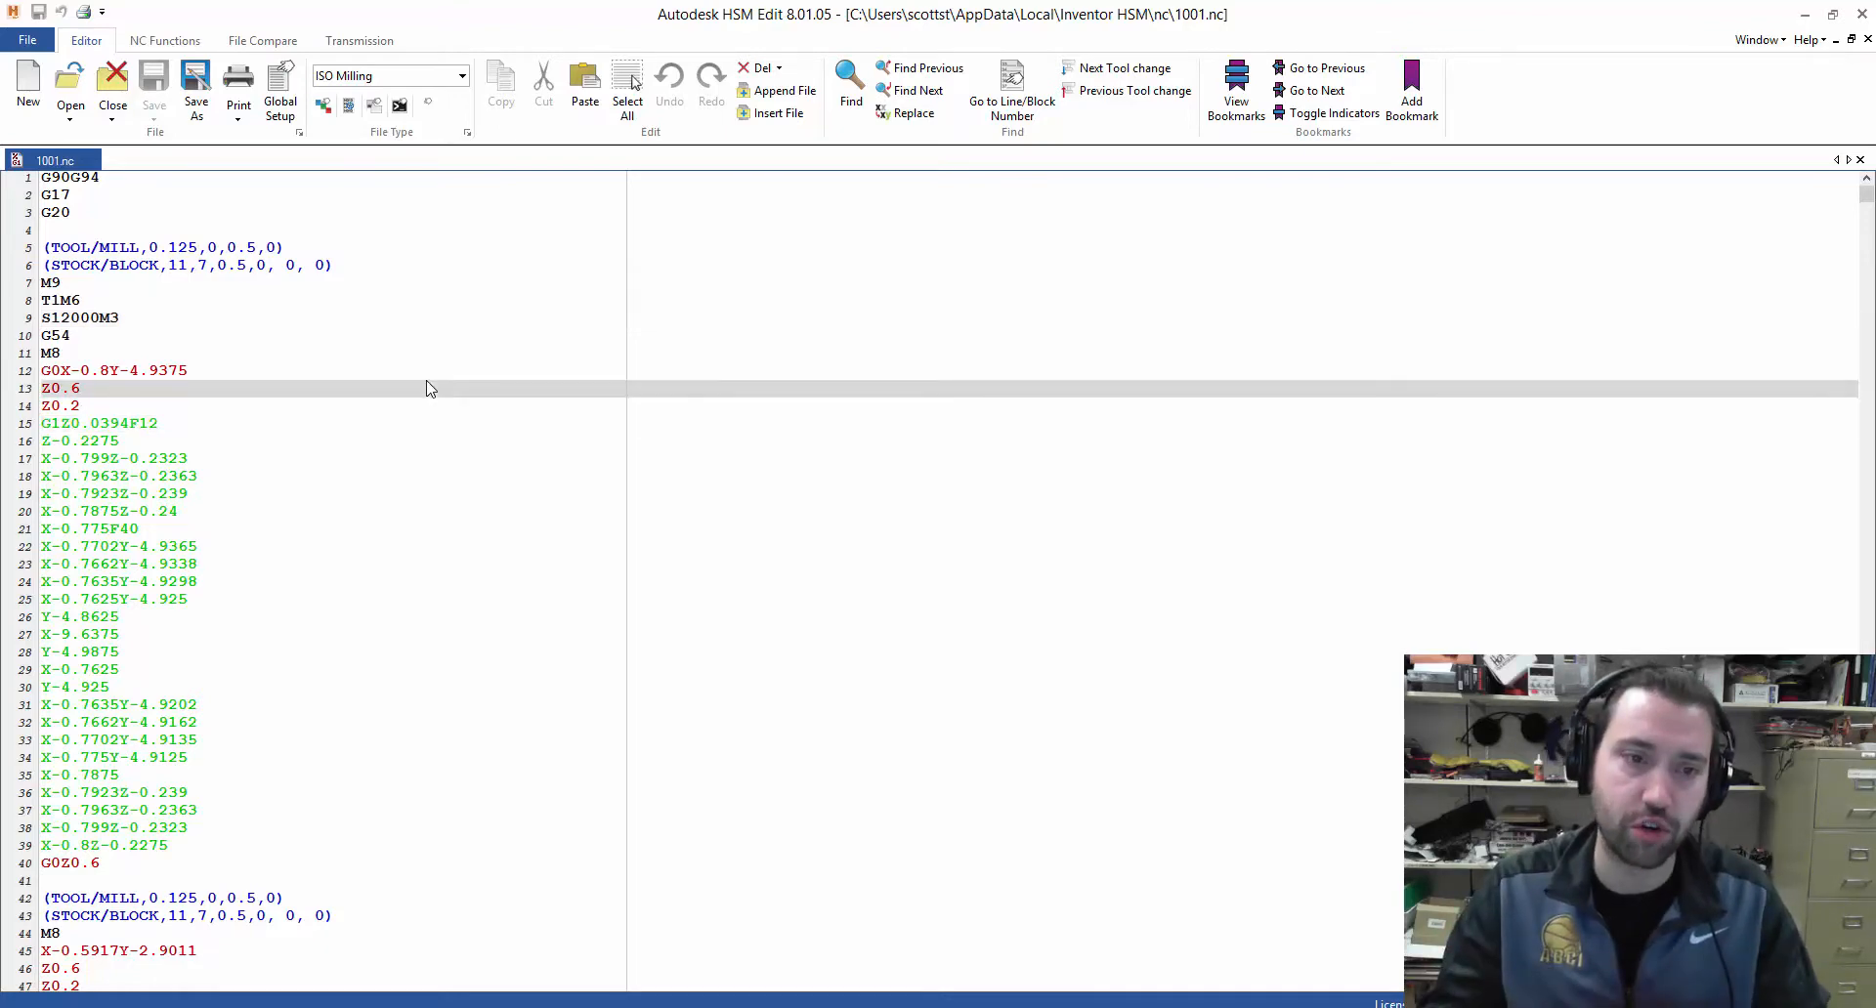
click(200, 200)
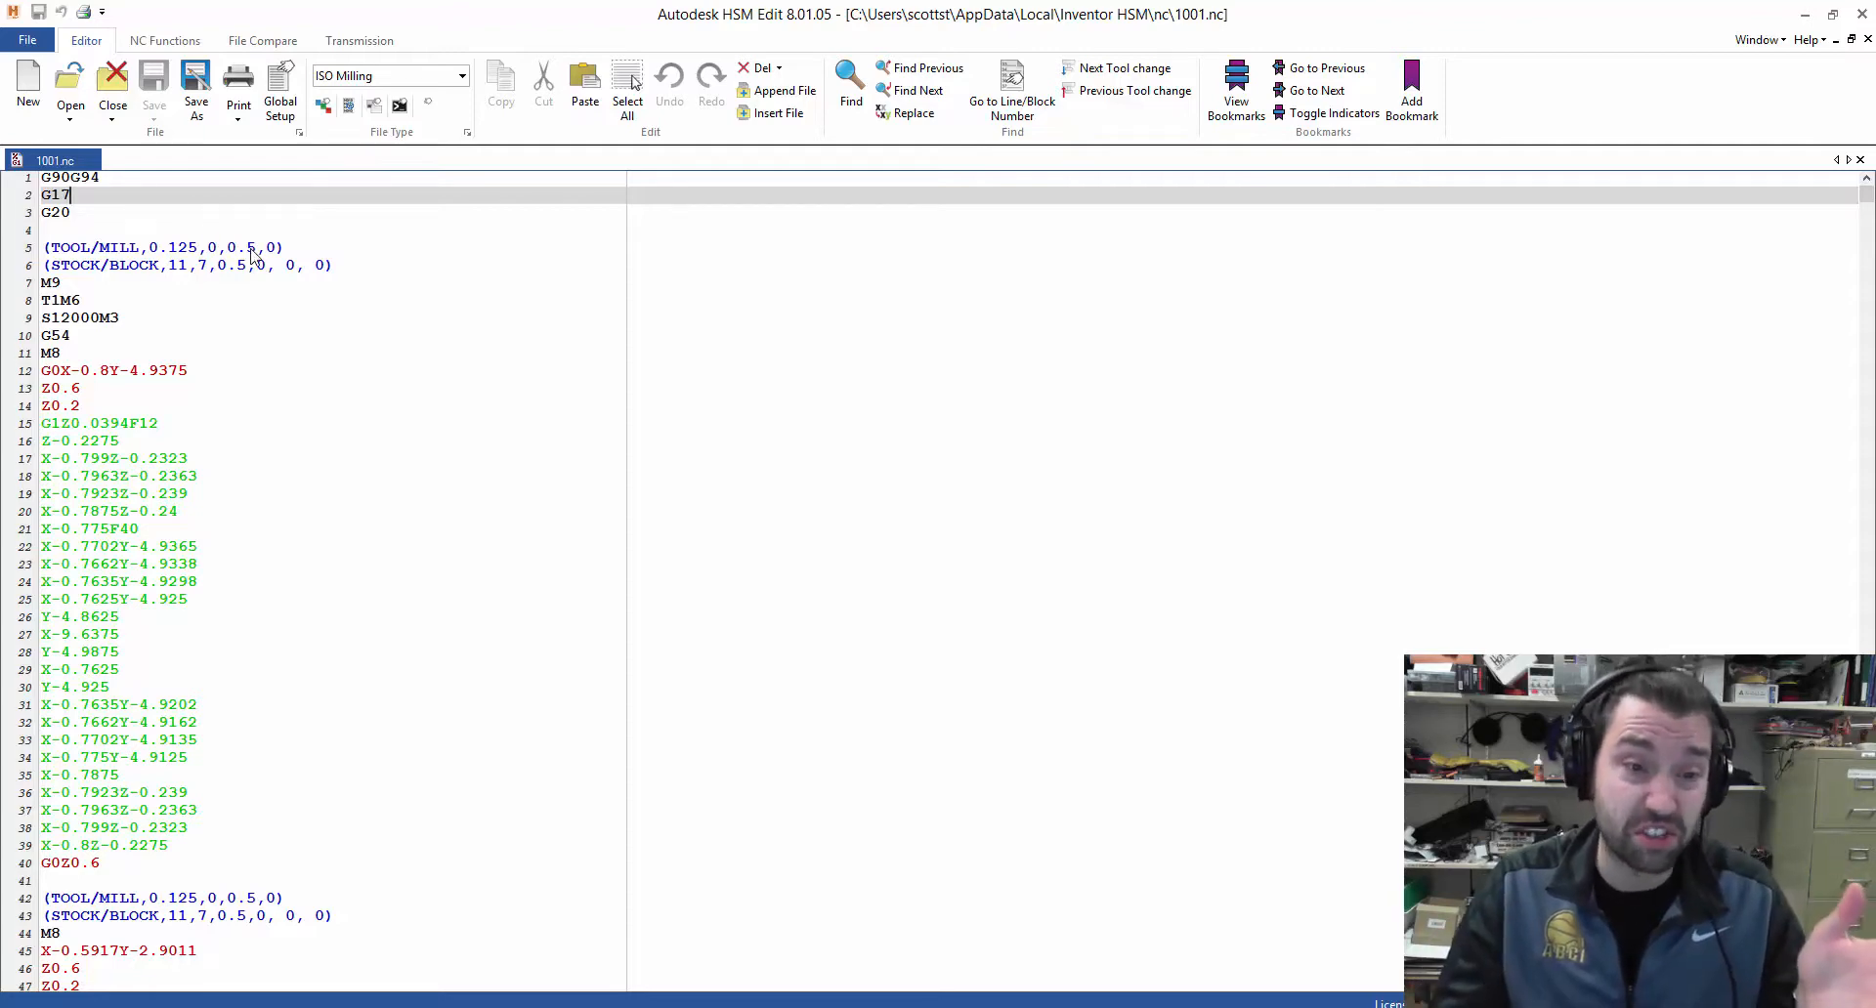
drag(44, 256, 417, 408)
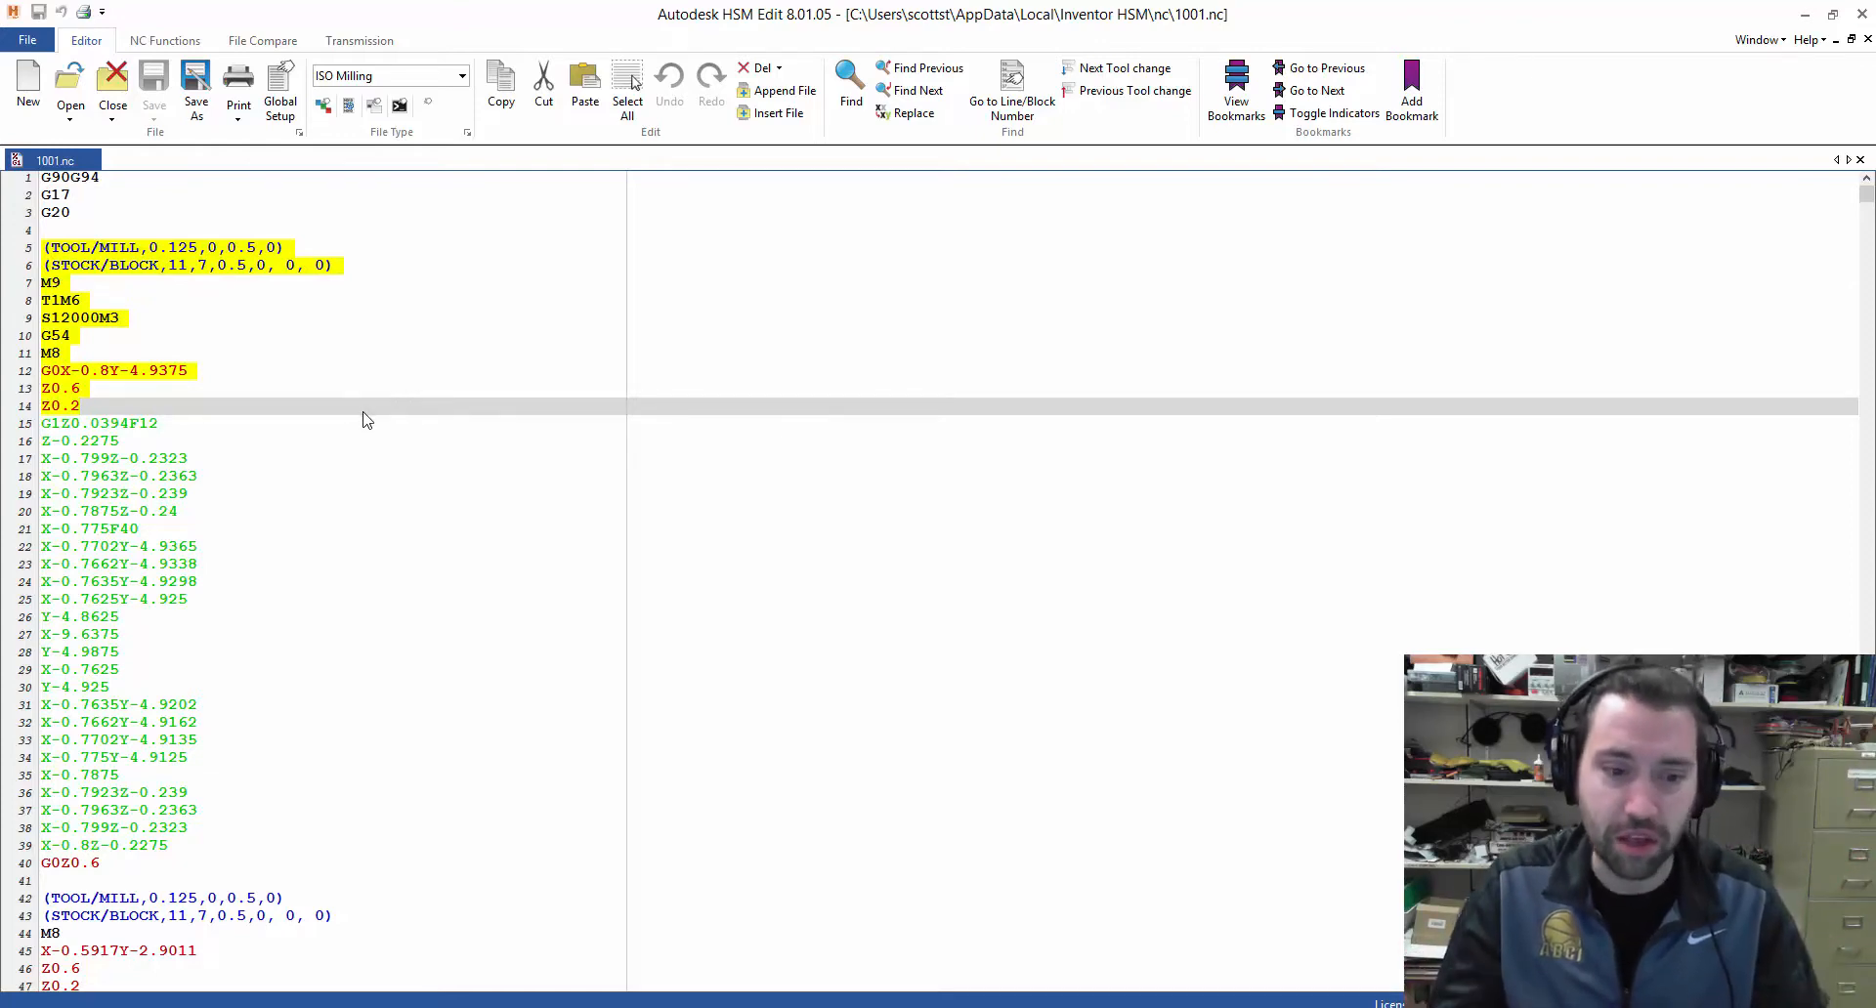
scroll(362, 422, down, 15)
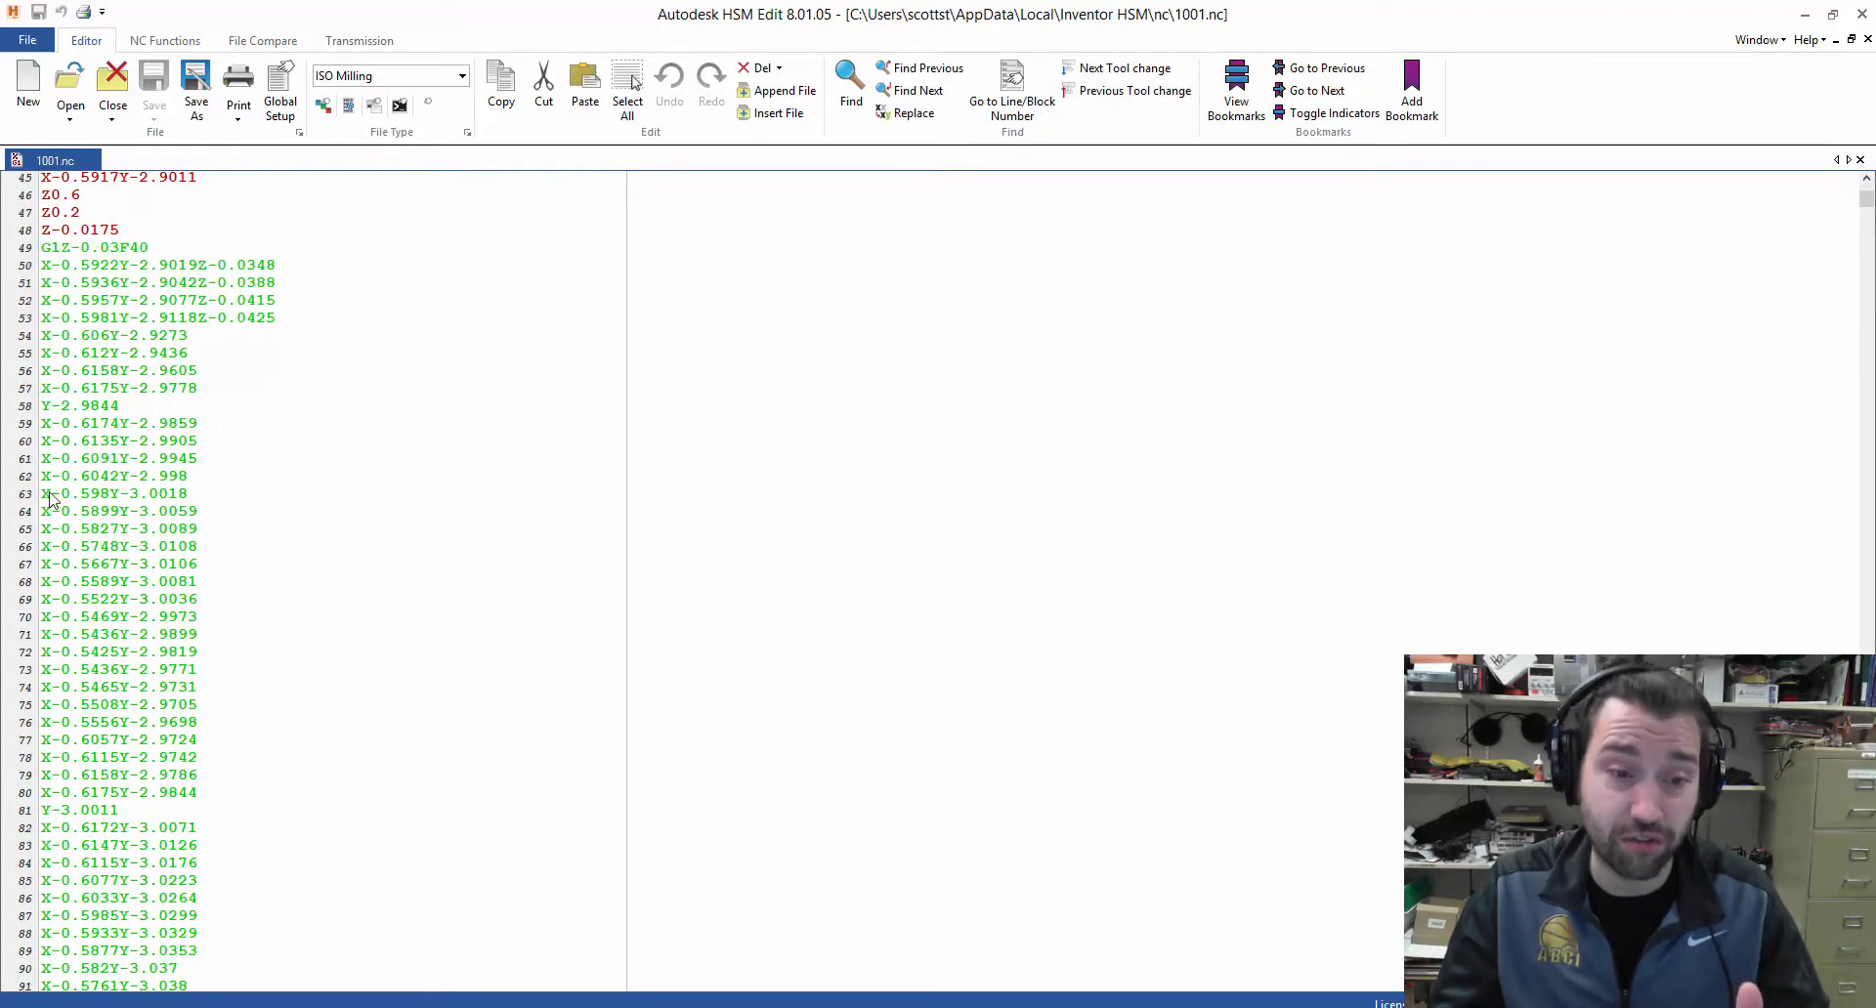
drag(41, 495, 223, 510)
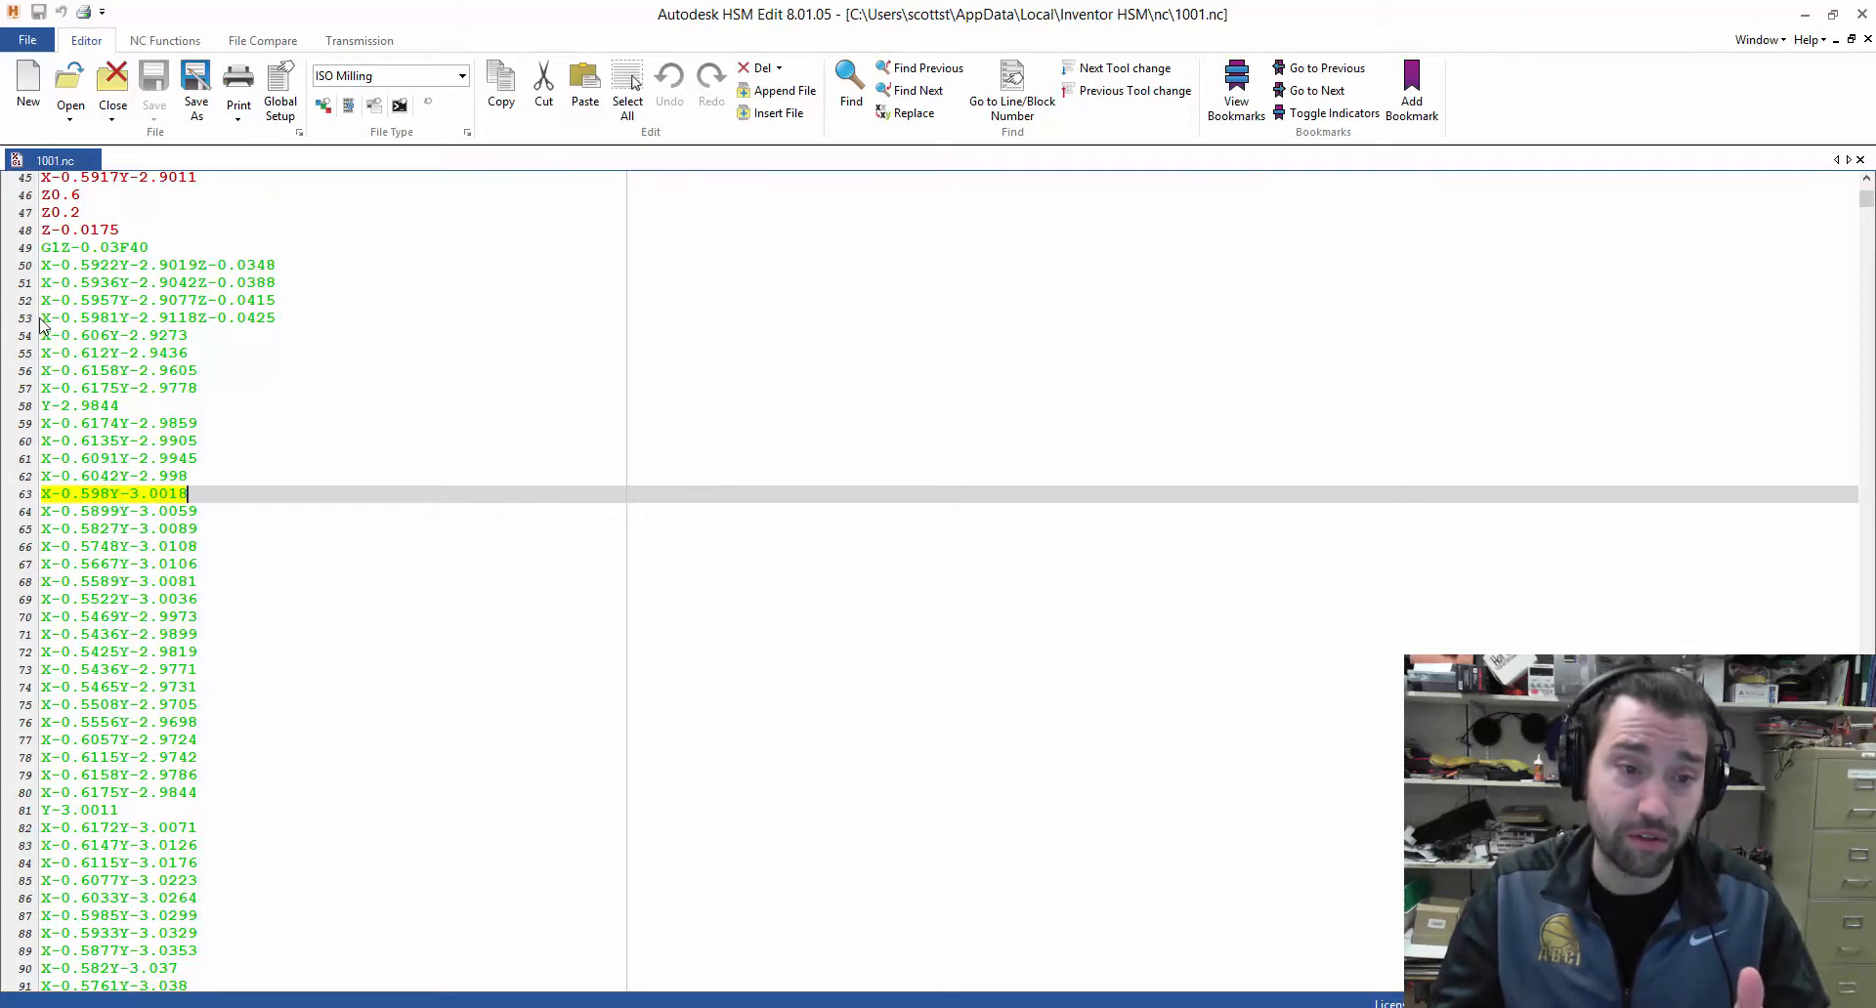
drag(41, 320, 288, 325)
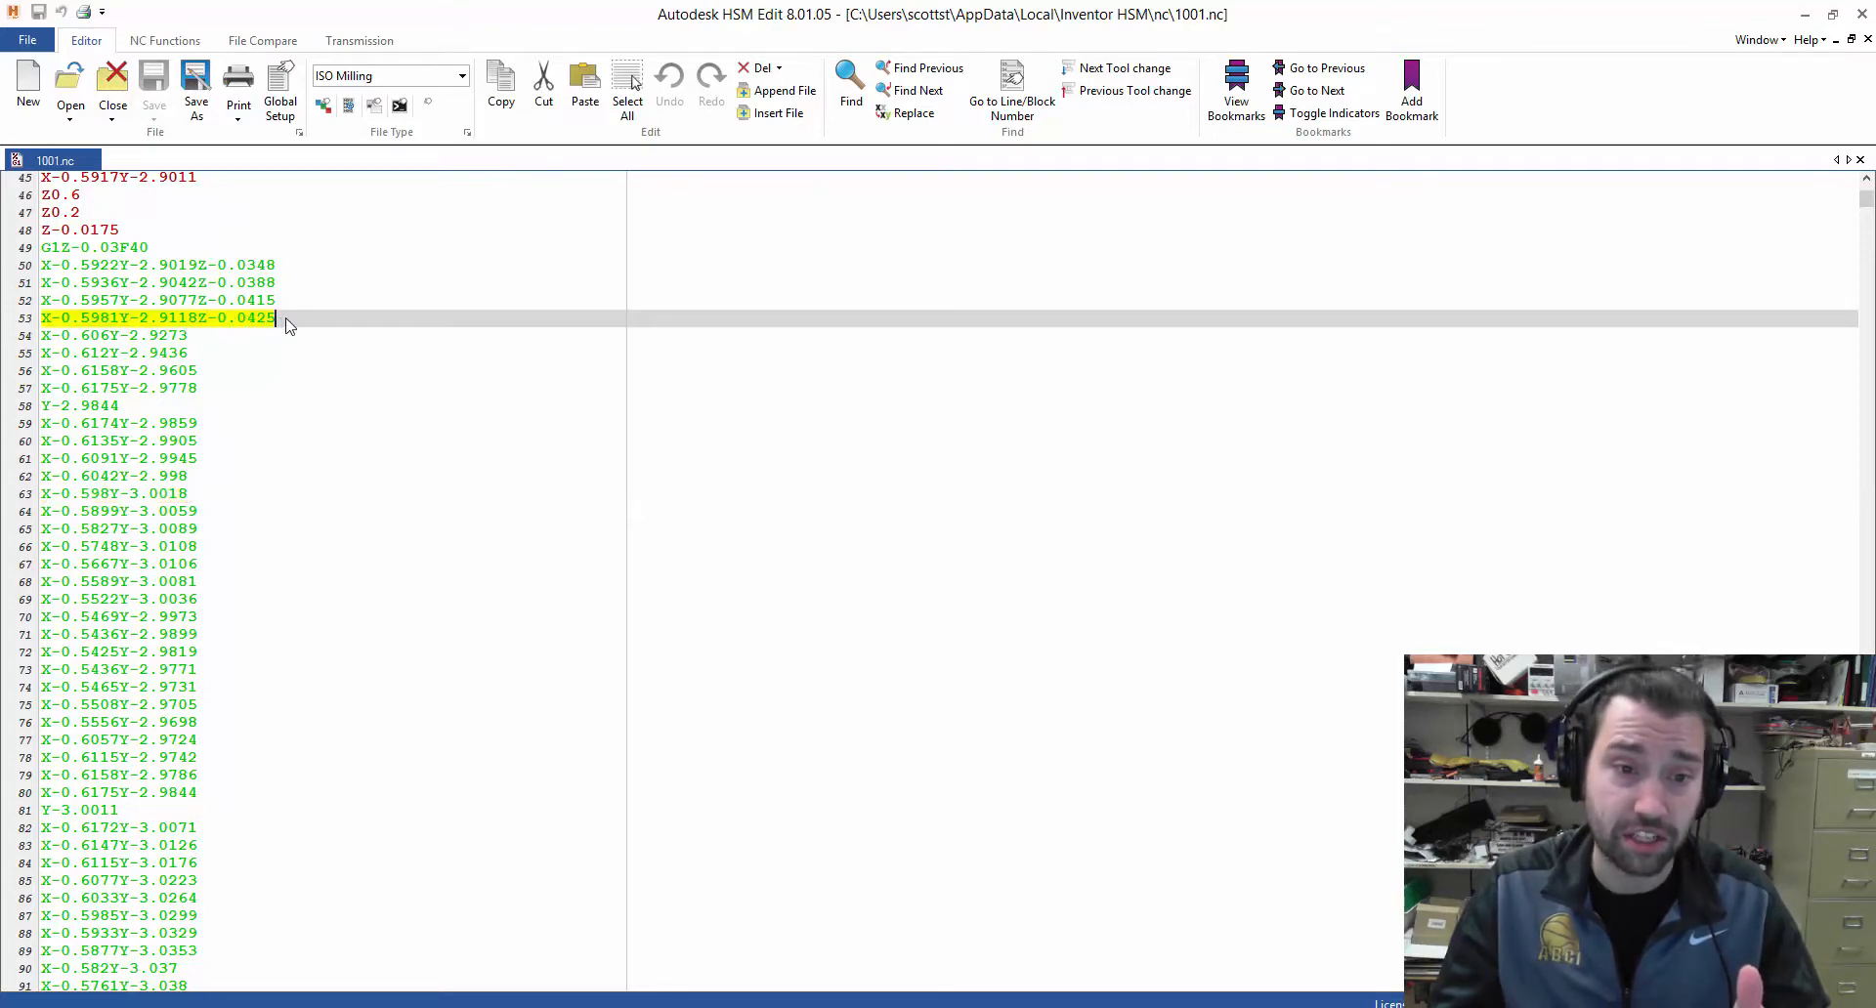
click(289, 327)
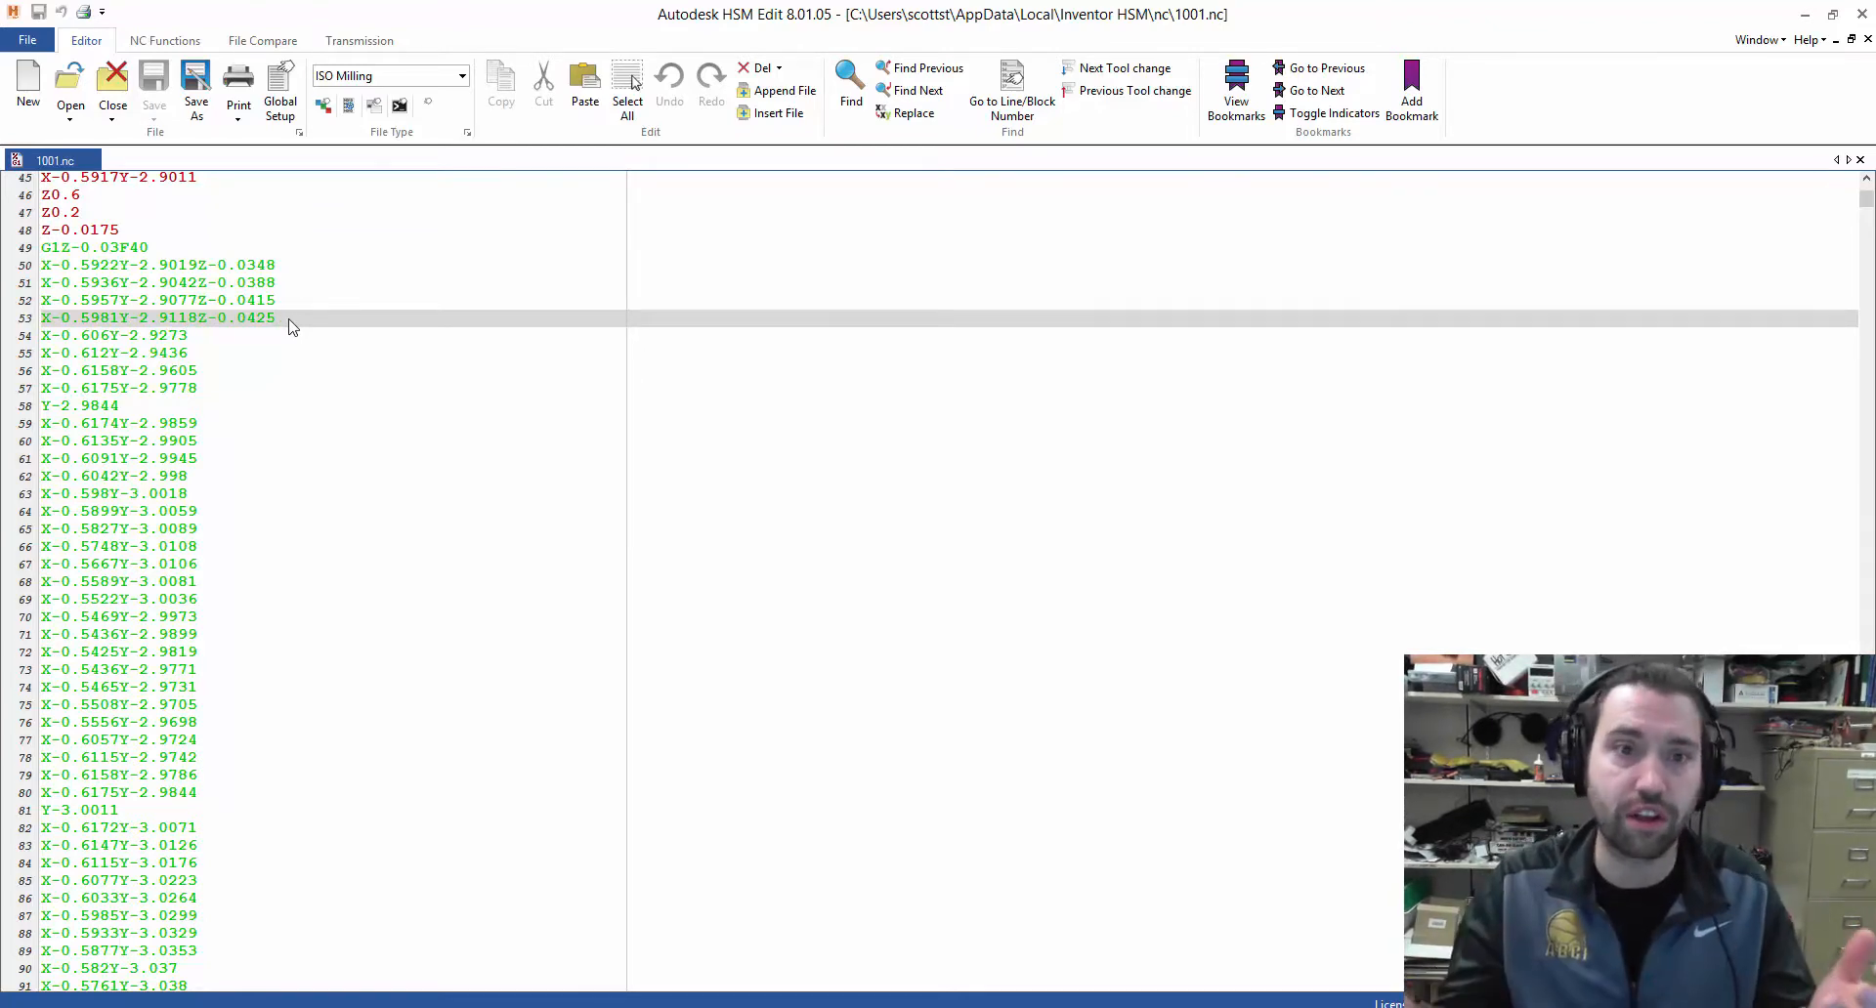
click(1862, 13)
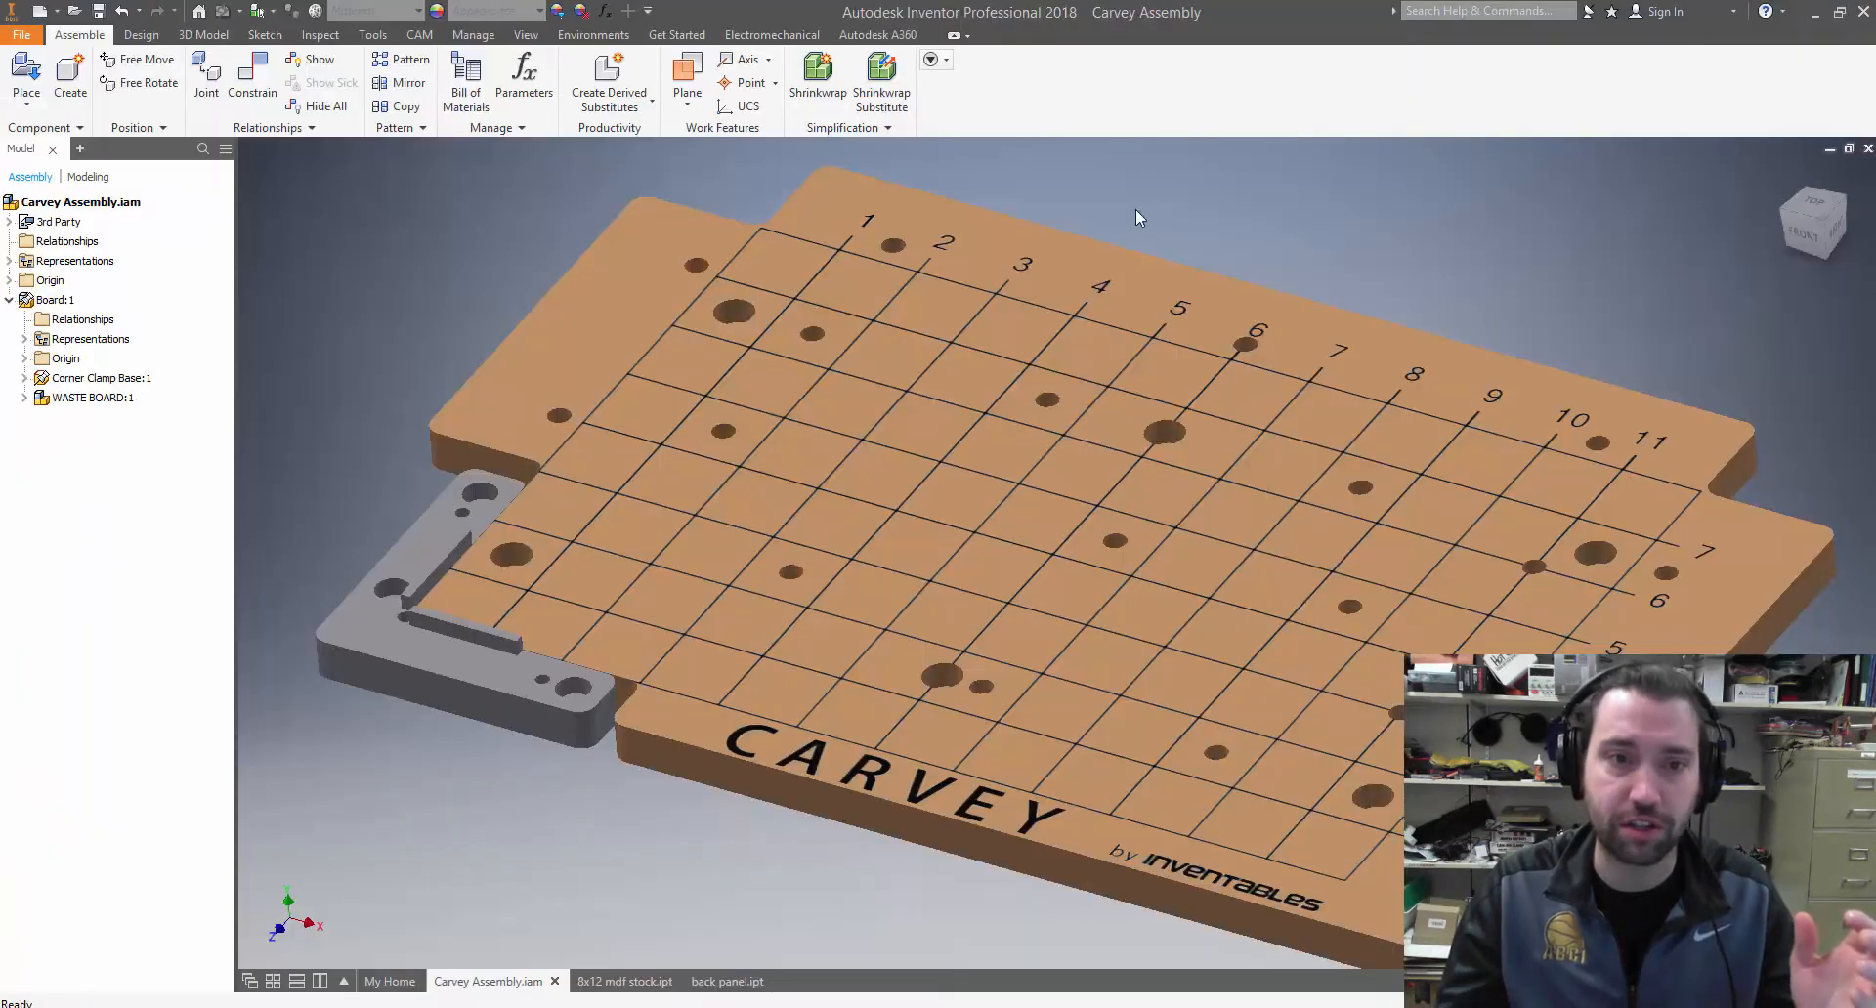
Measure the thickness of the 8x12 mdf stock part along its vertical corner edge
scroll(1051, 324, up, 3)
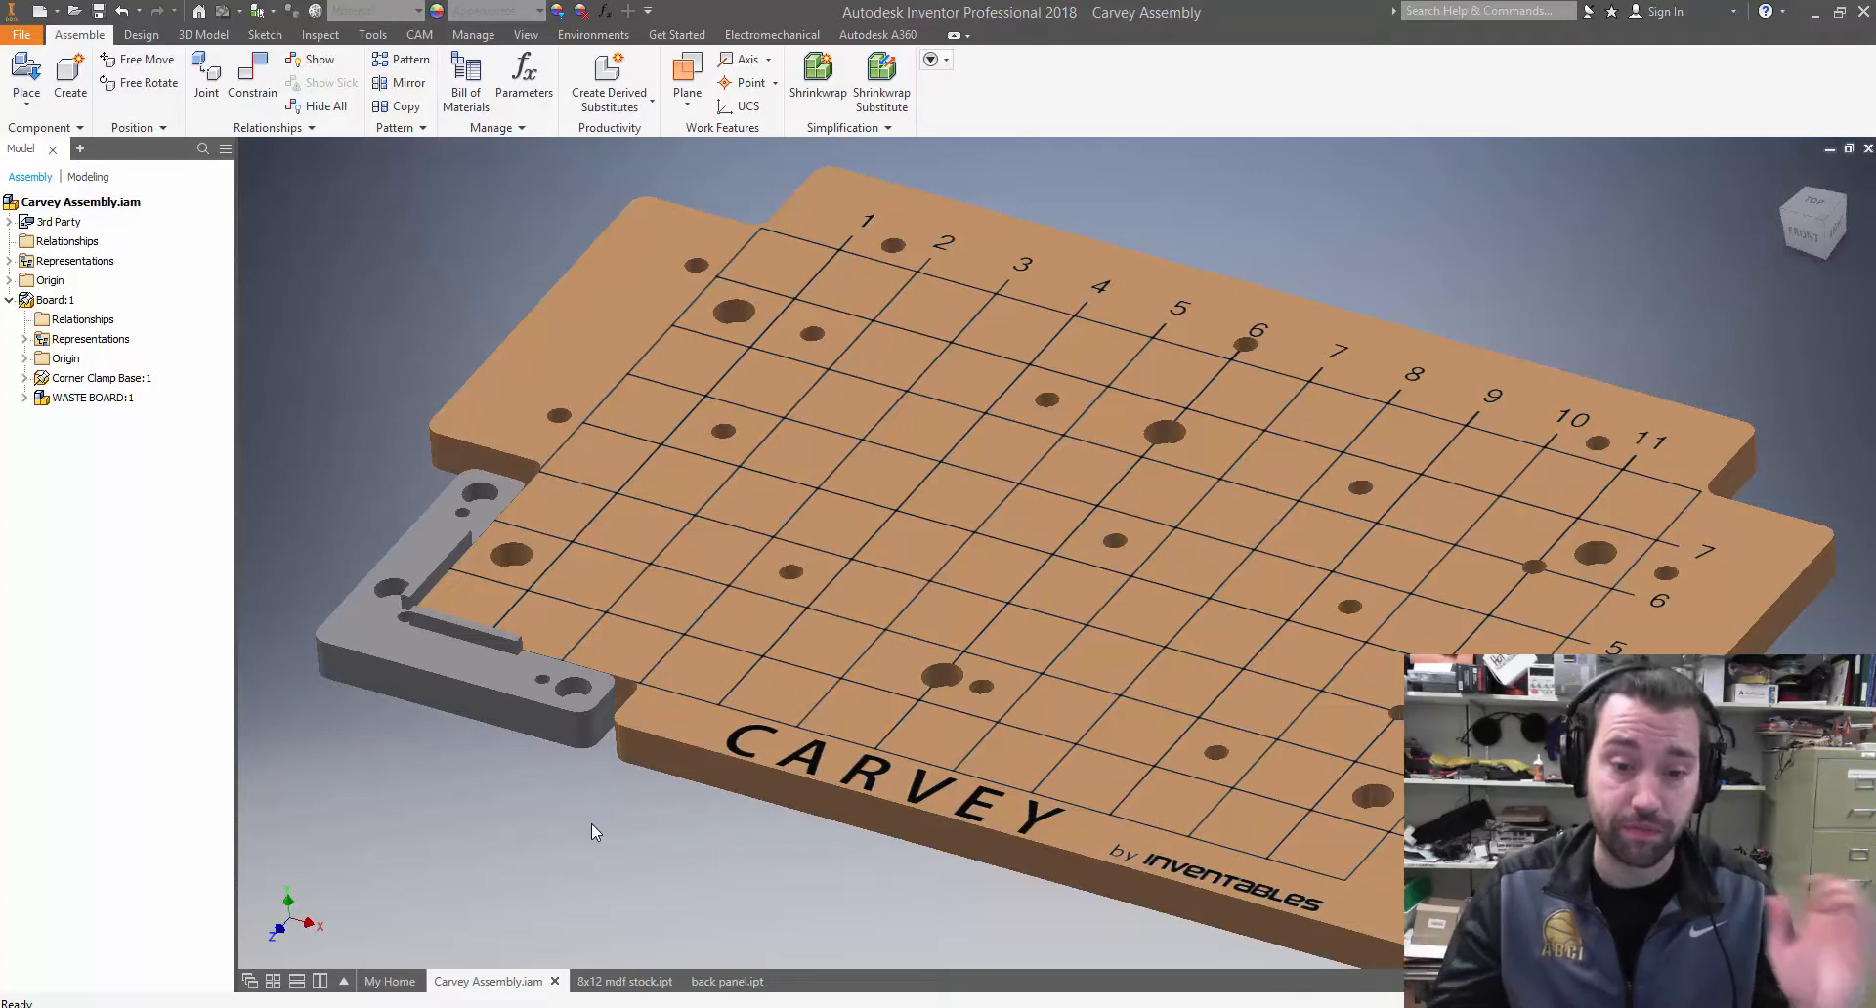
click(628, 983)
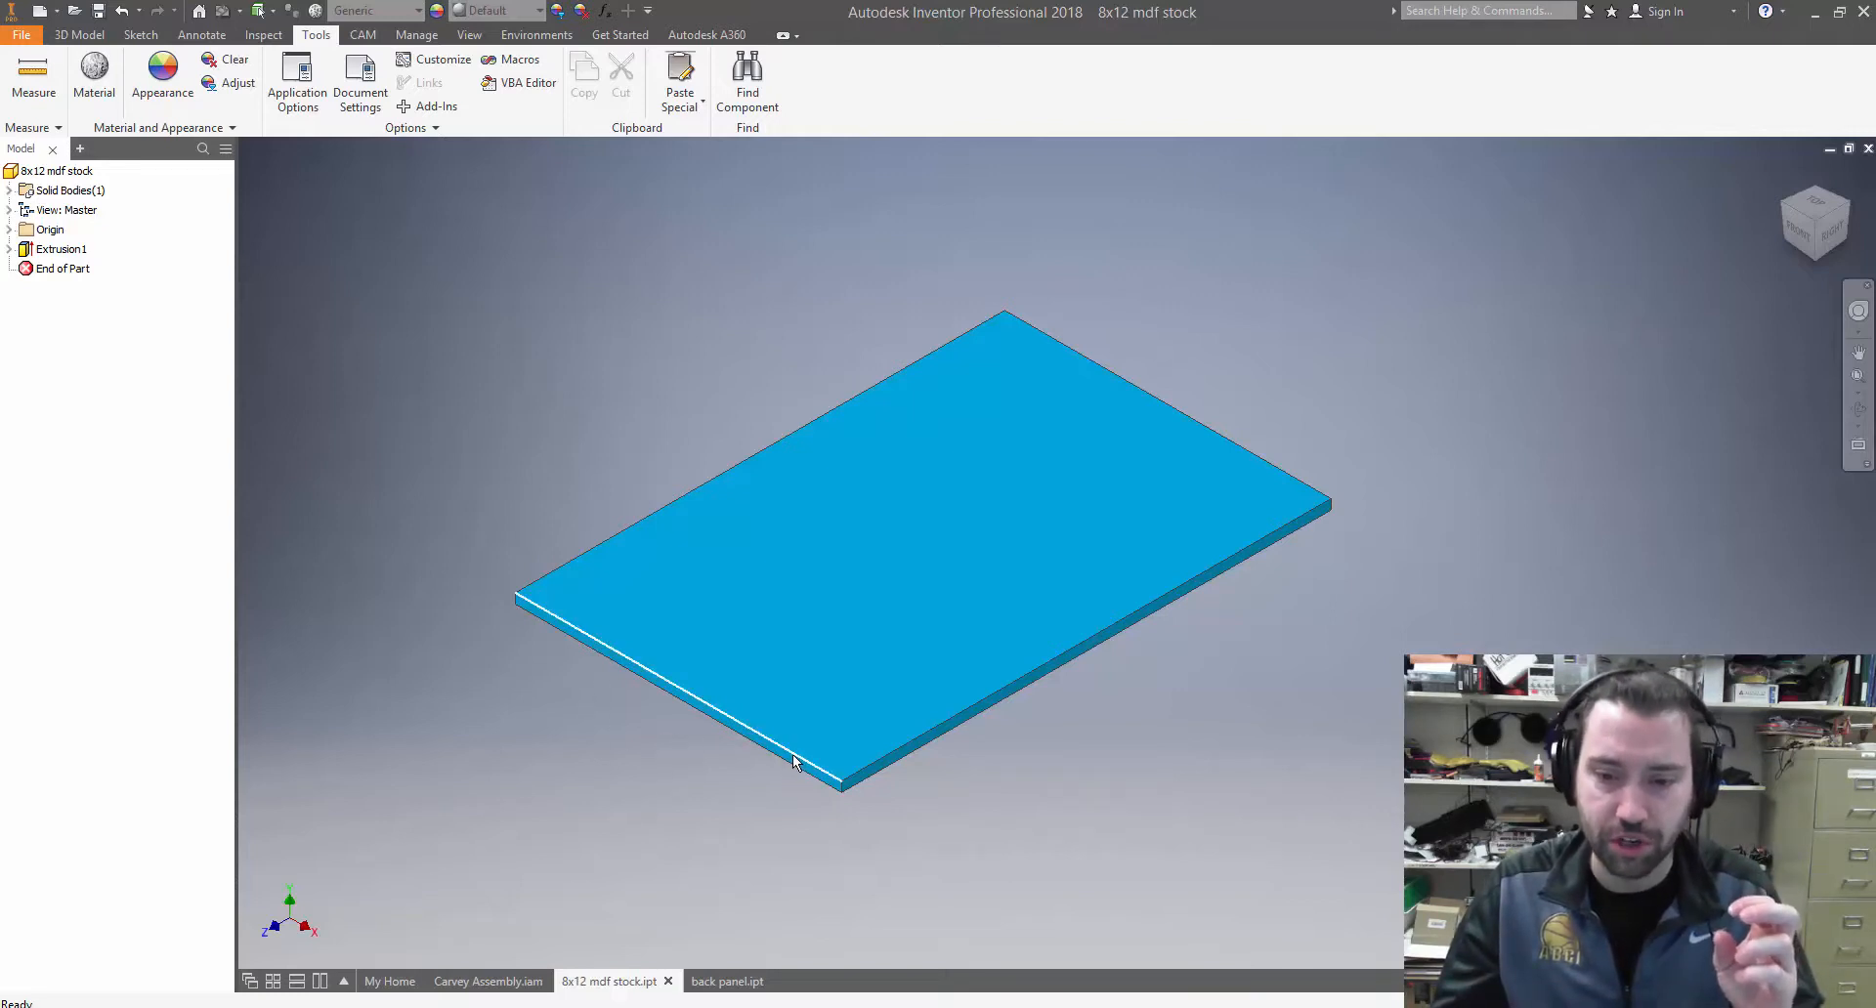
scroll(845, 793, up, 5)
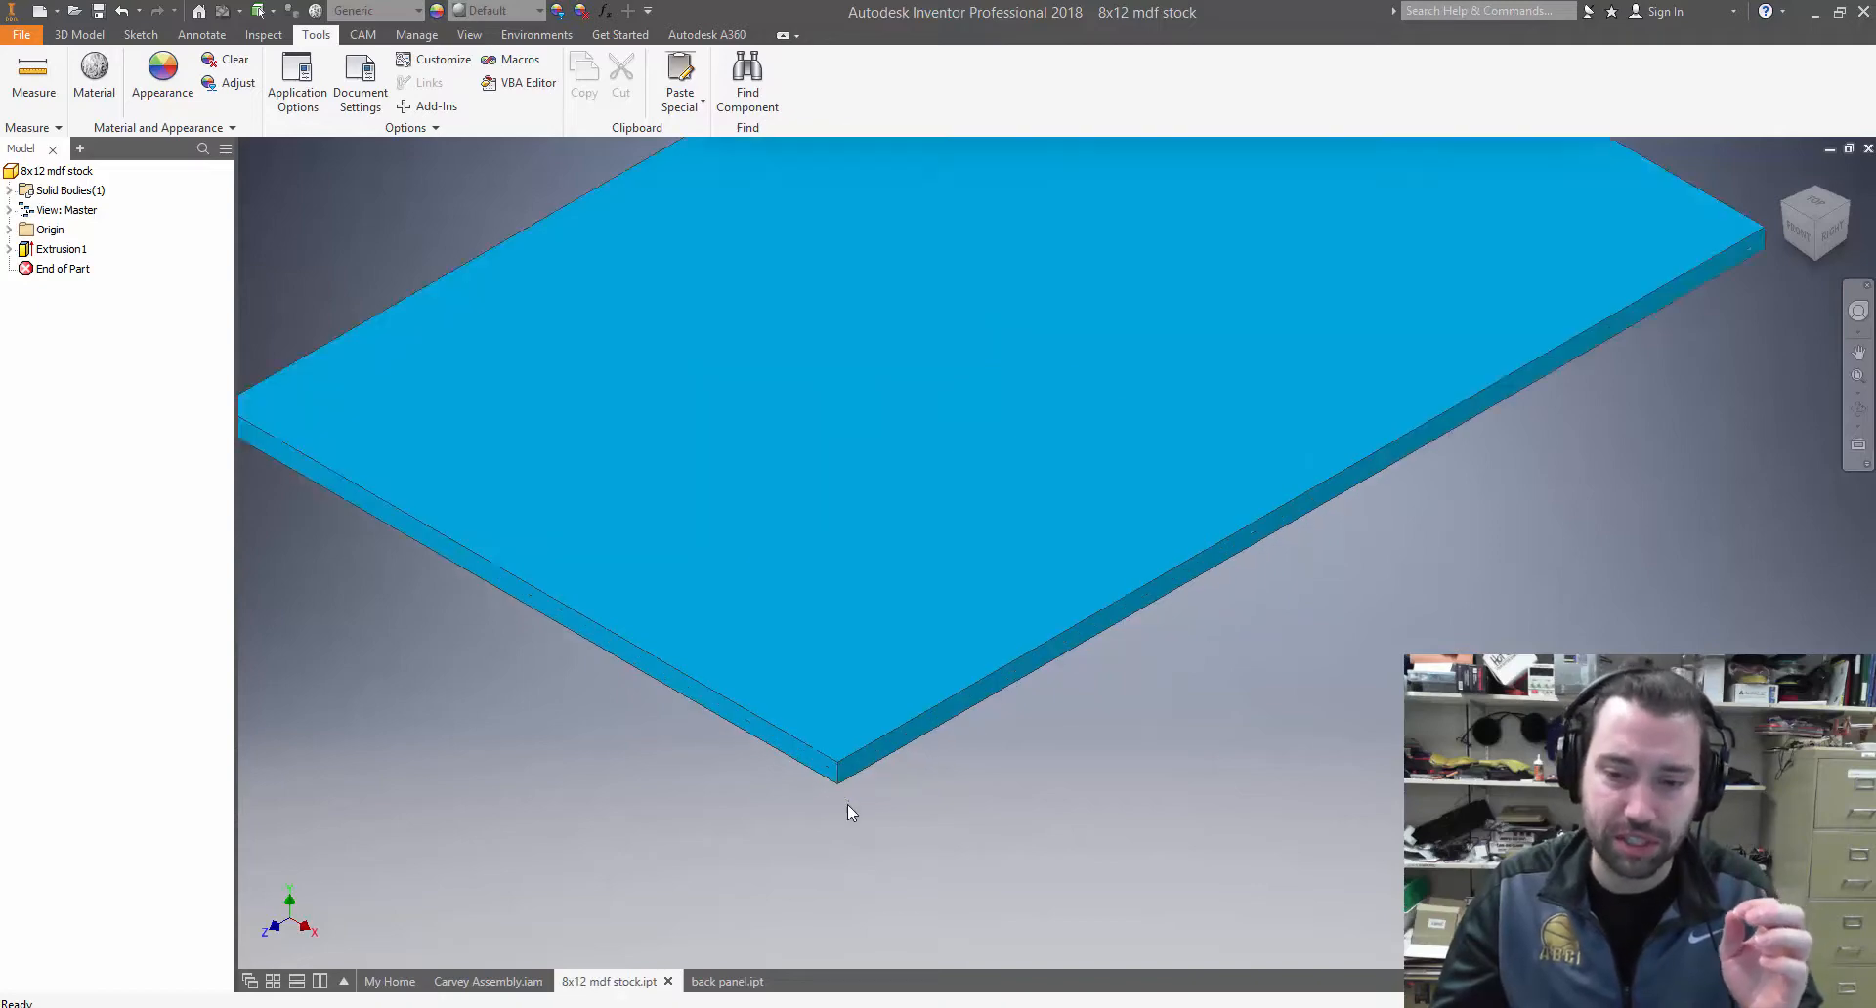
click(777, 585)
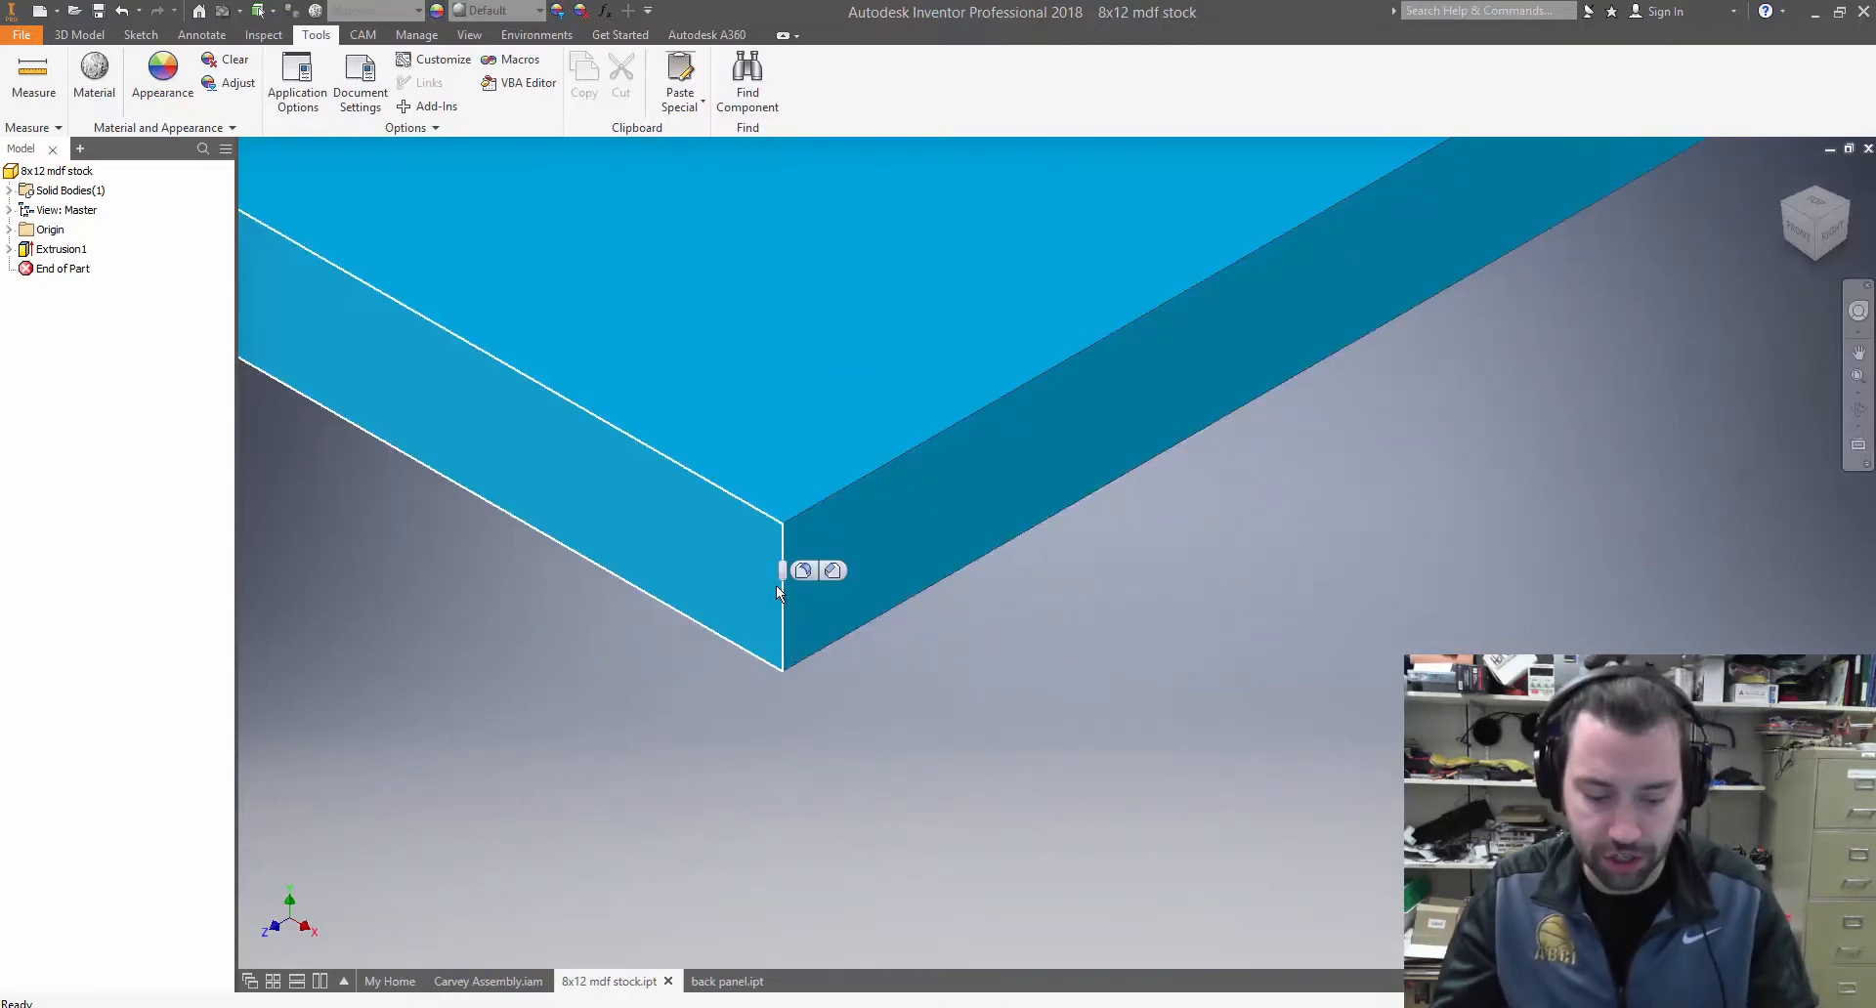
key(m)
click(778, 584)
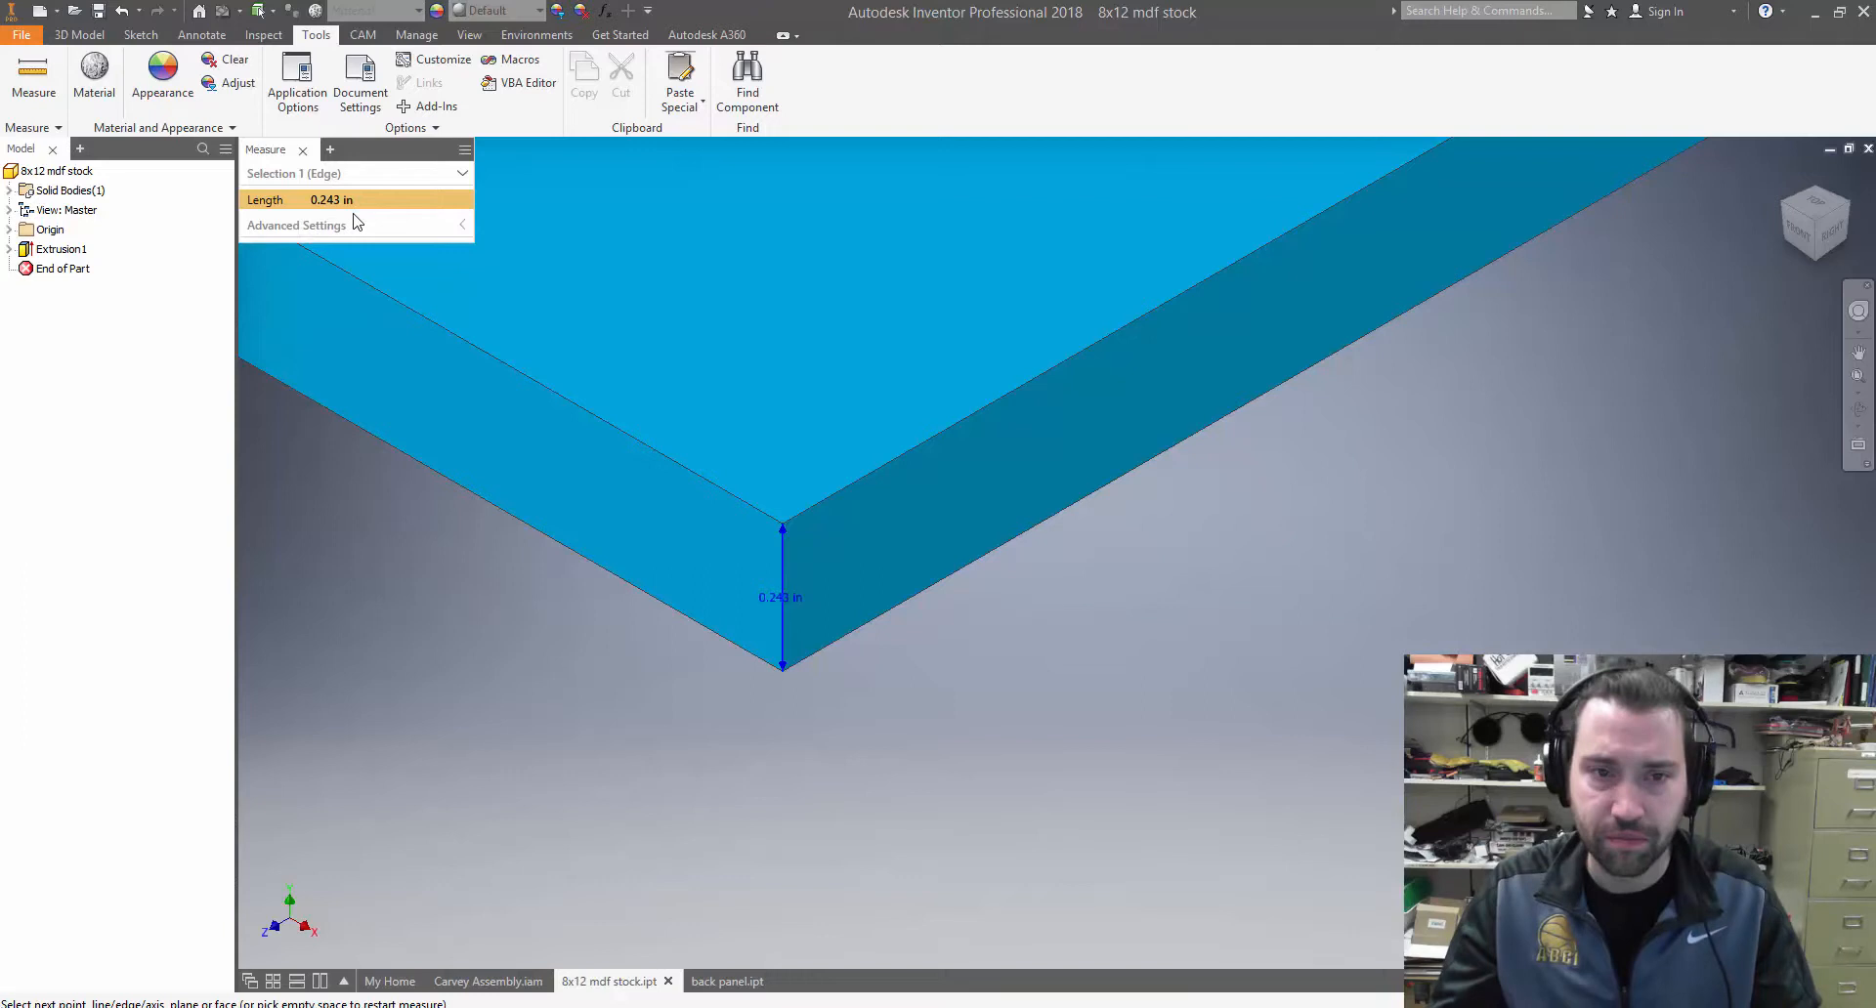
click(304, 147)
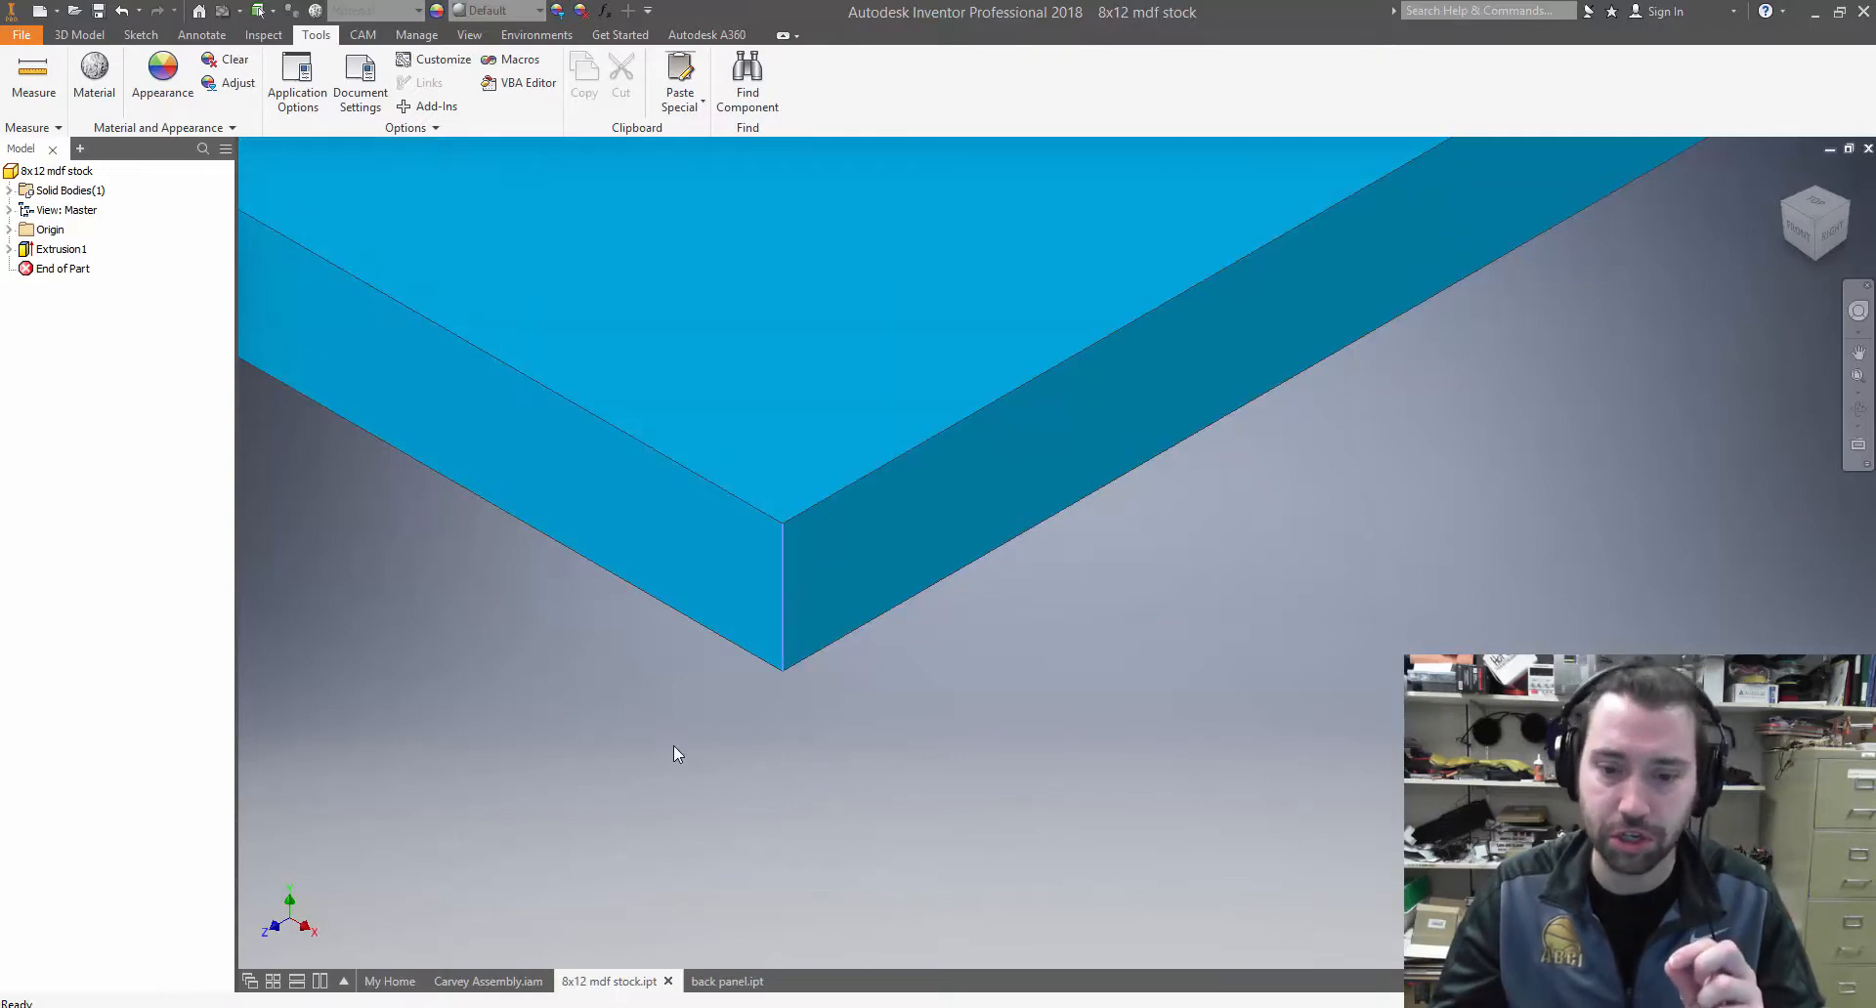
scroll(623, 522, up, 7)
middle_drag(672, 496, 819, 918)
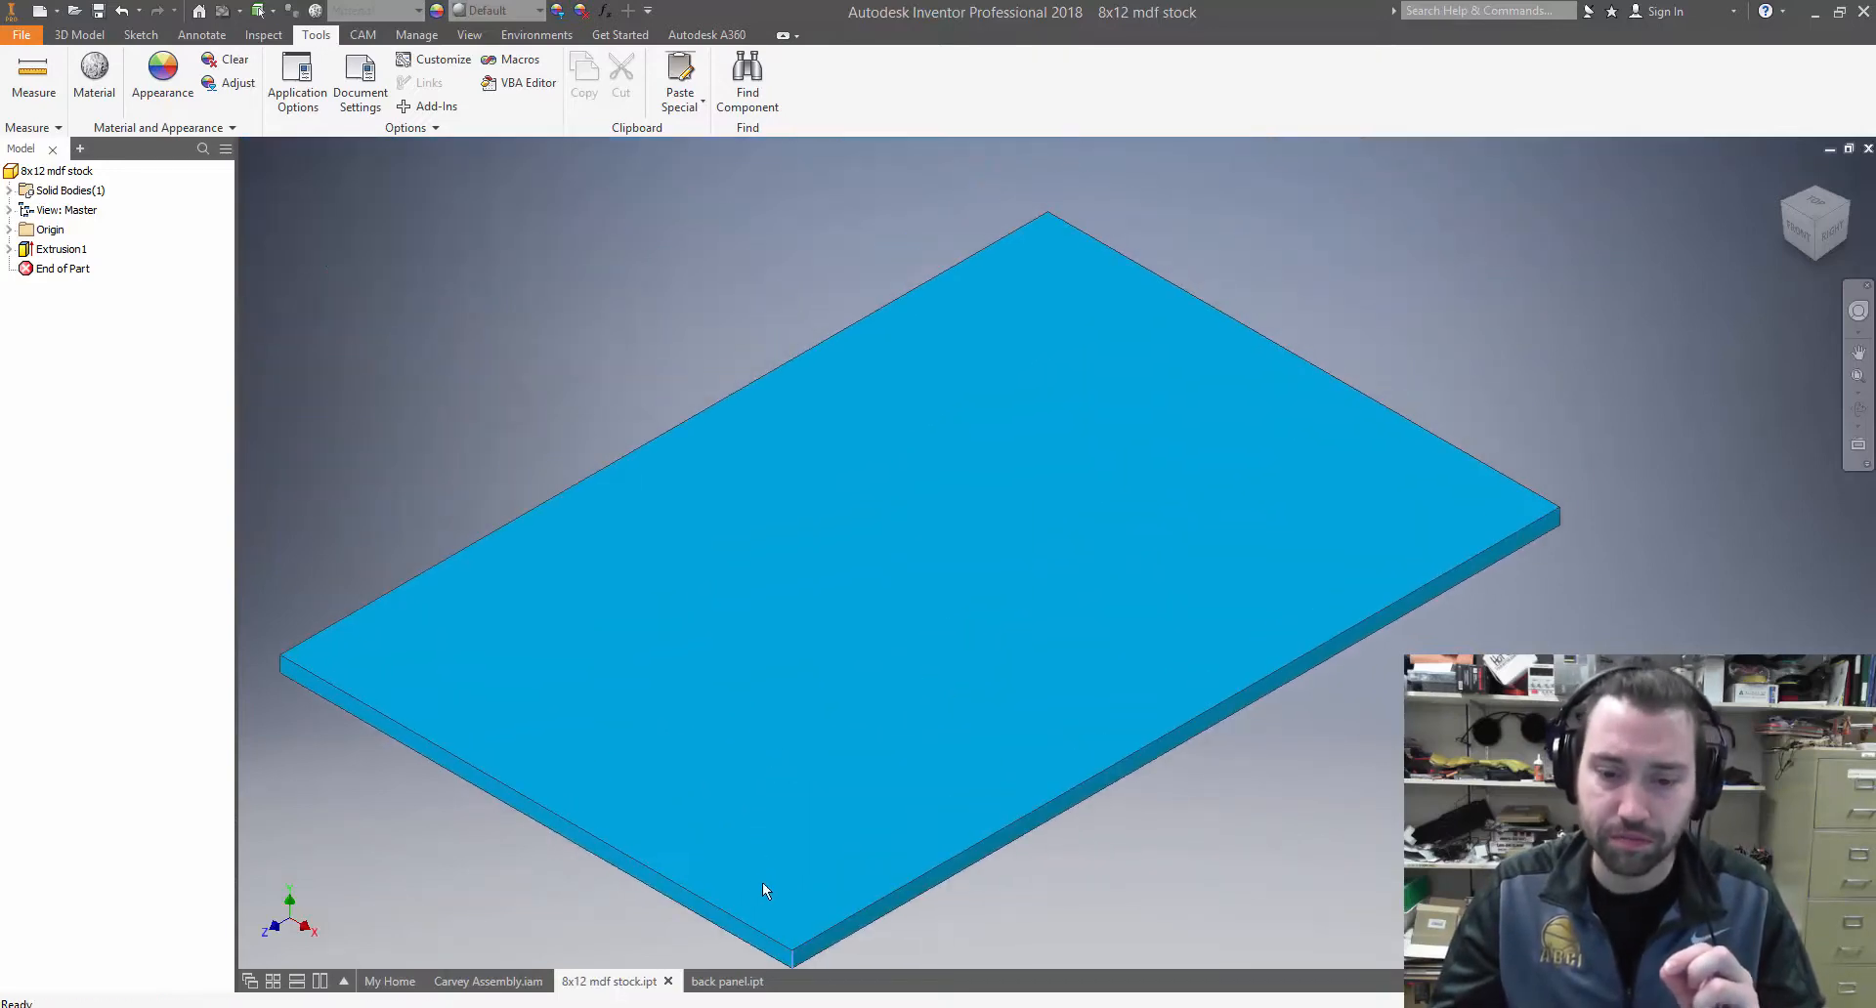
Examine the back panel part from several angles, including its end grooves, long slot and notched edge
click(727, 981)
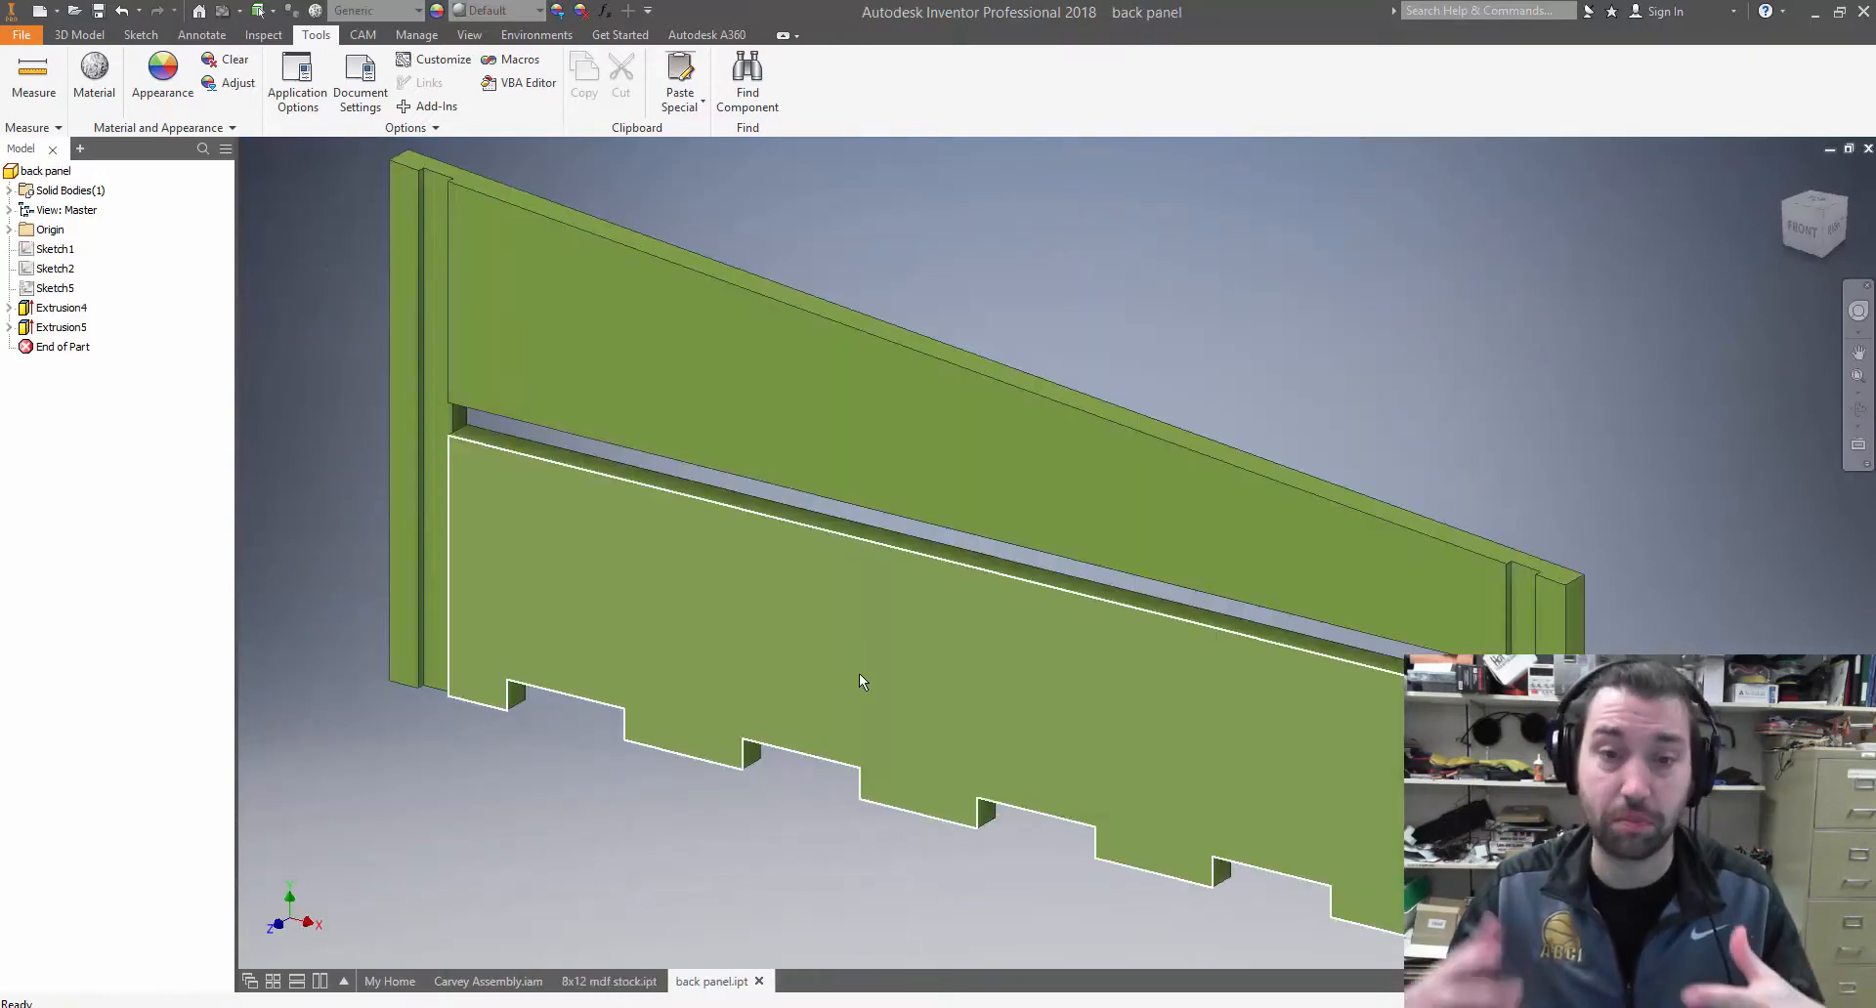
mouse_move(860, 675)
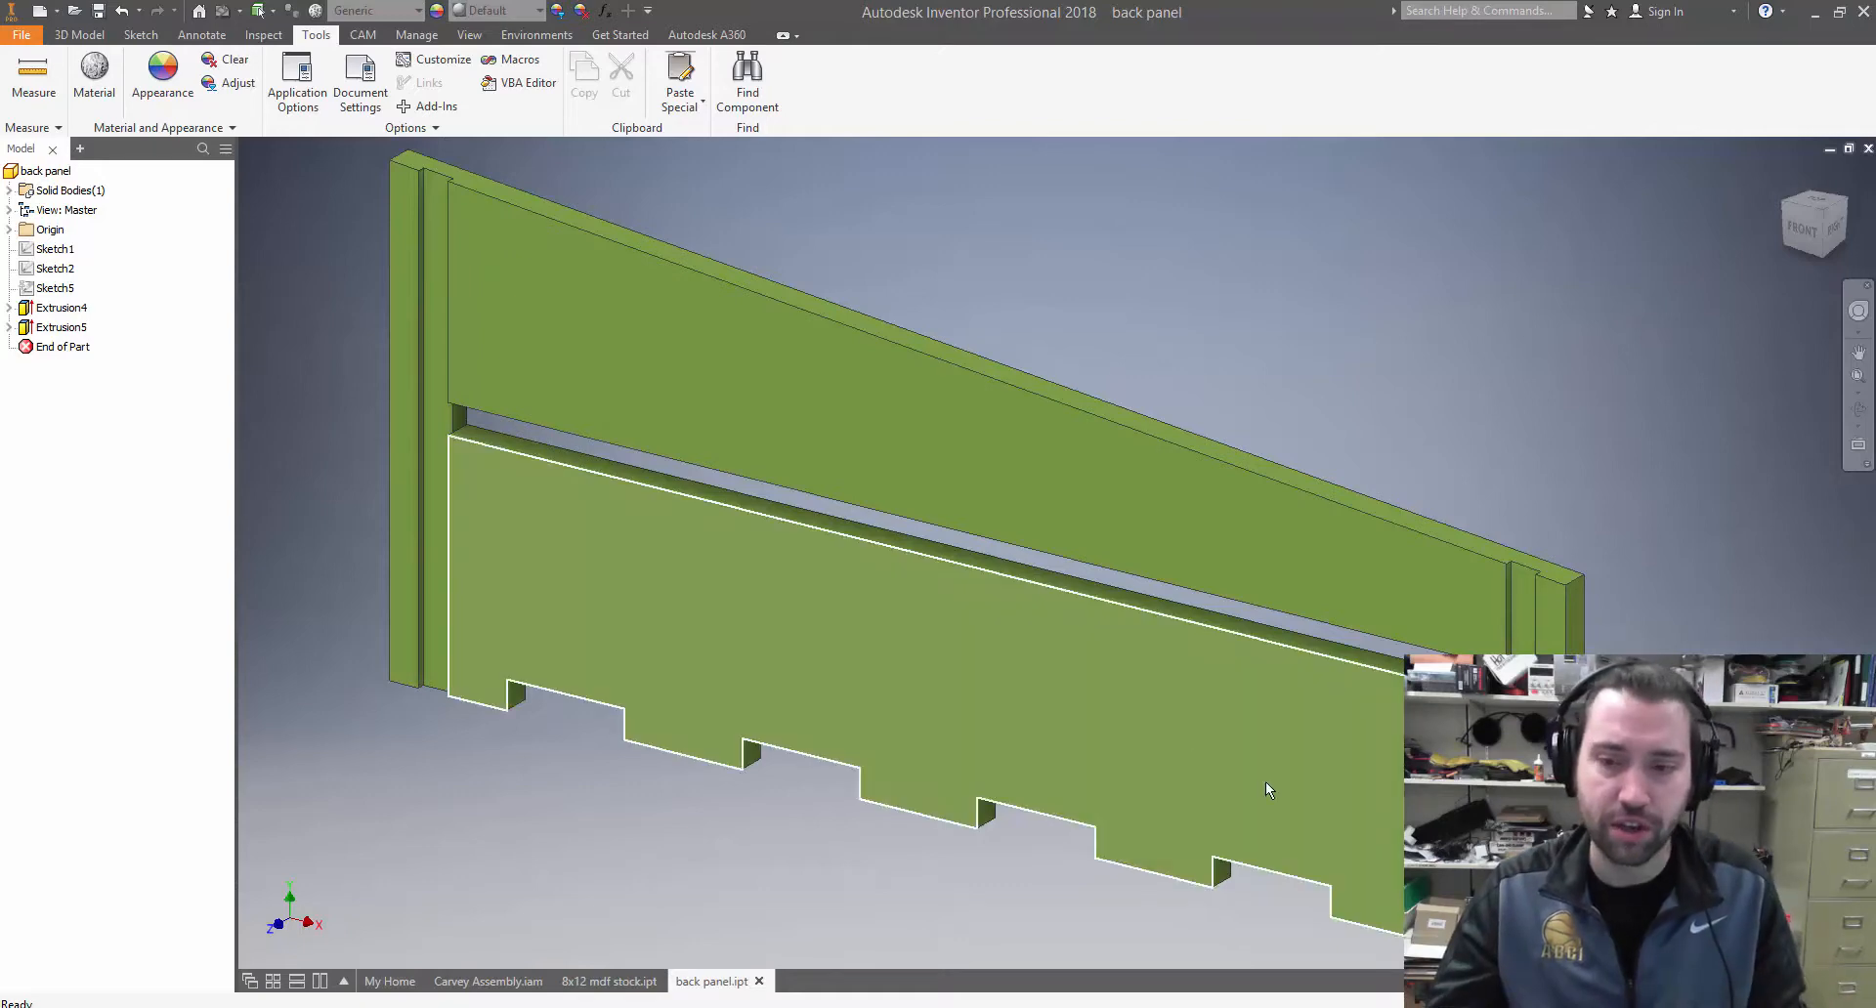
scroll(1187, 691, down, 3)
shift+middle_drag(1160, 661, 1047, 553)
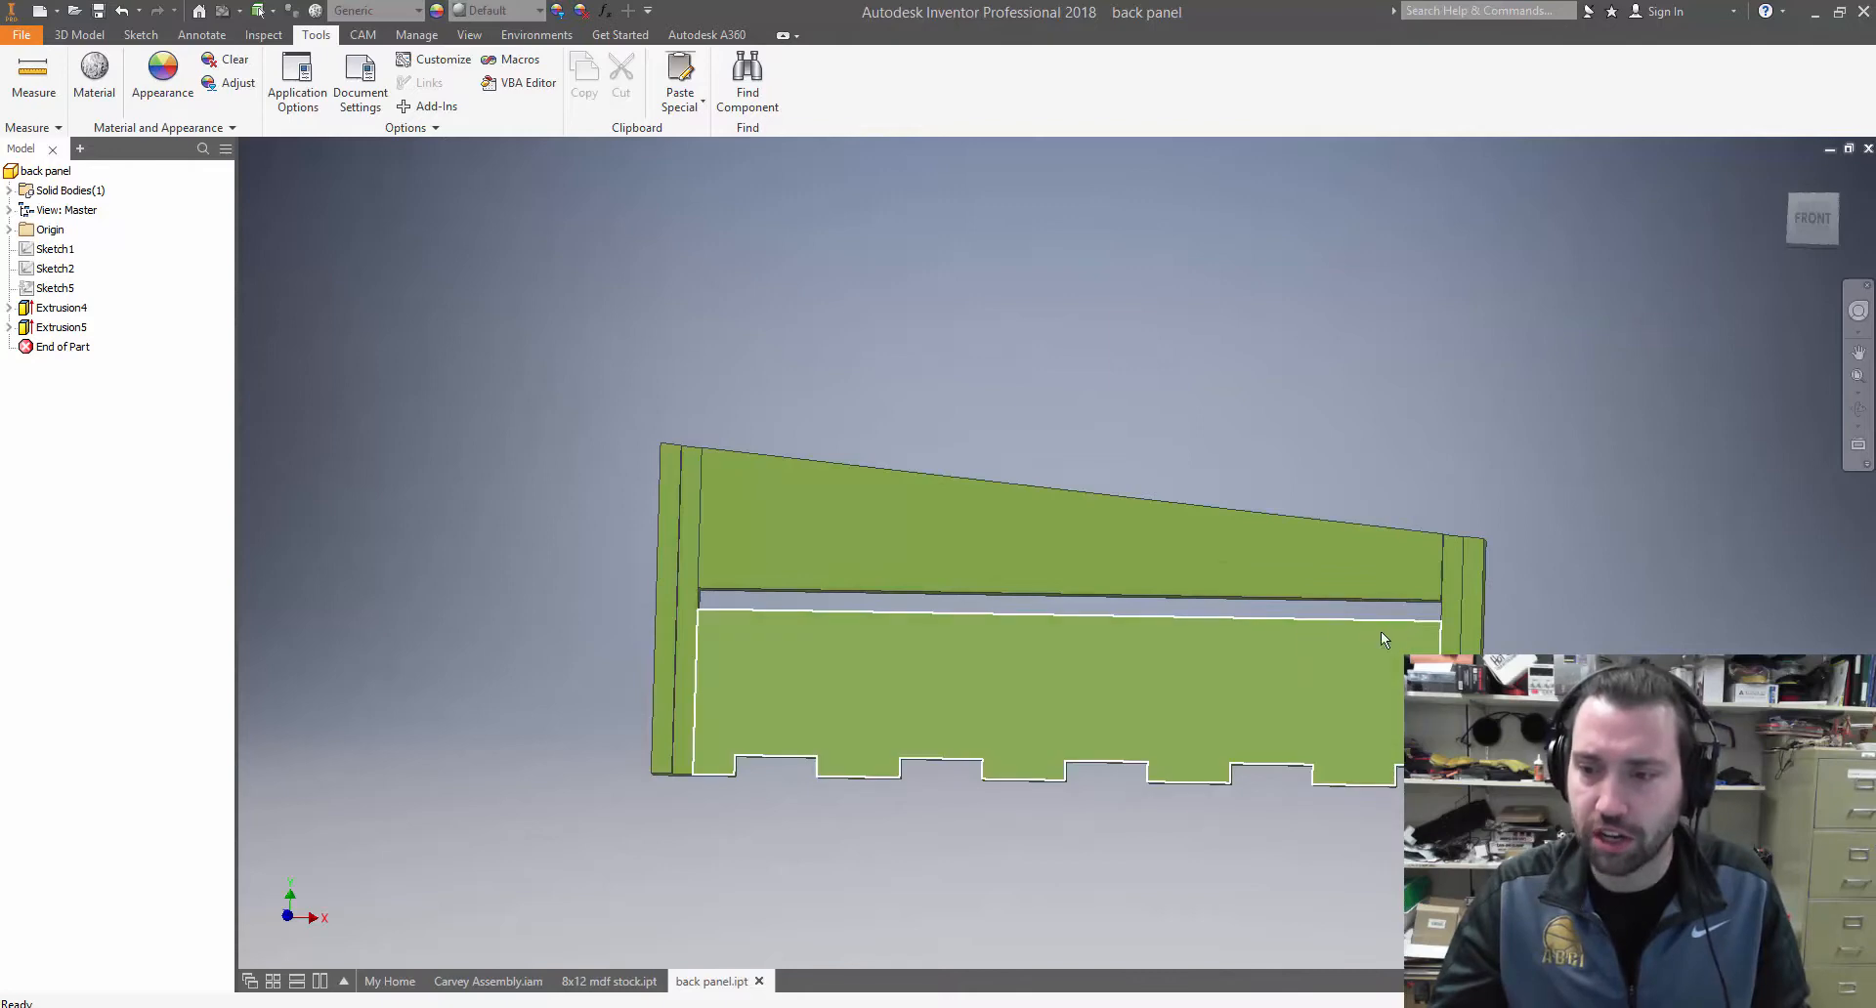
shift+middle_drag(1189, 651, 1218, 558)
scroll(1490, 589, down, 5)
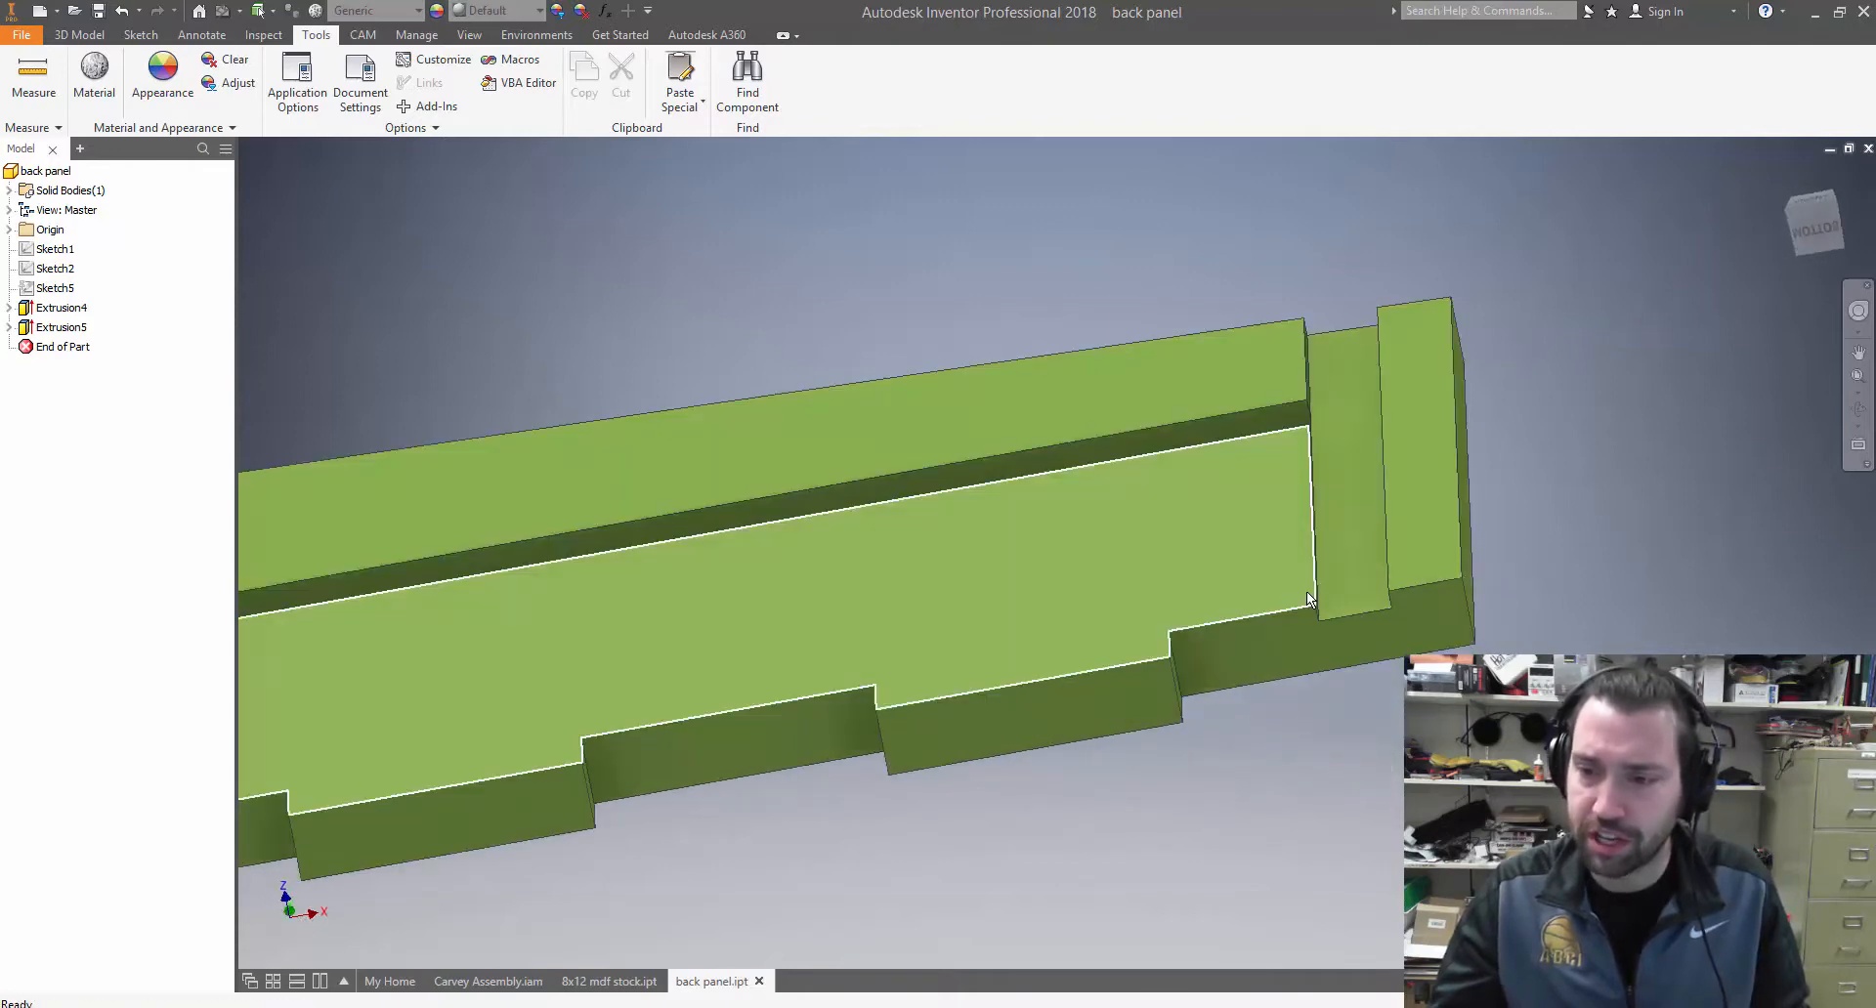
scroll(989, 654, up, 3)
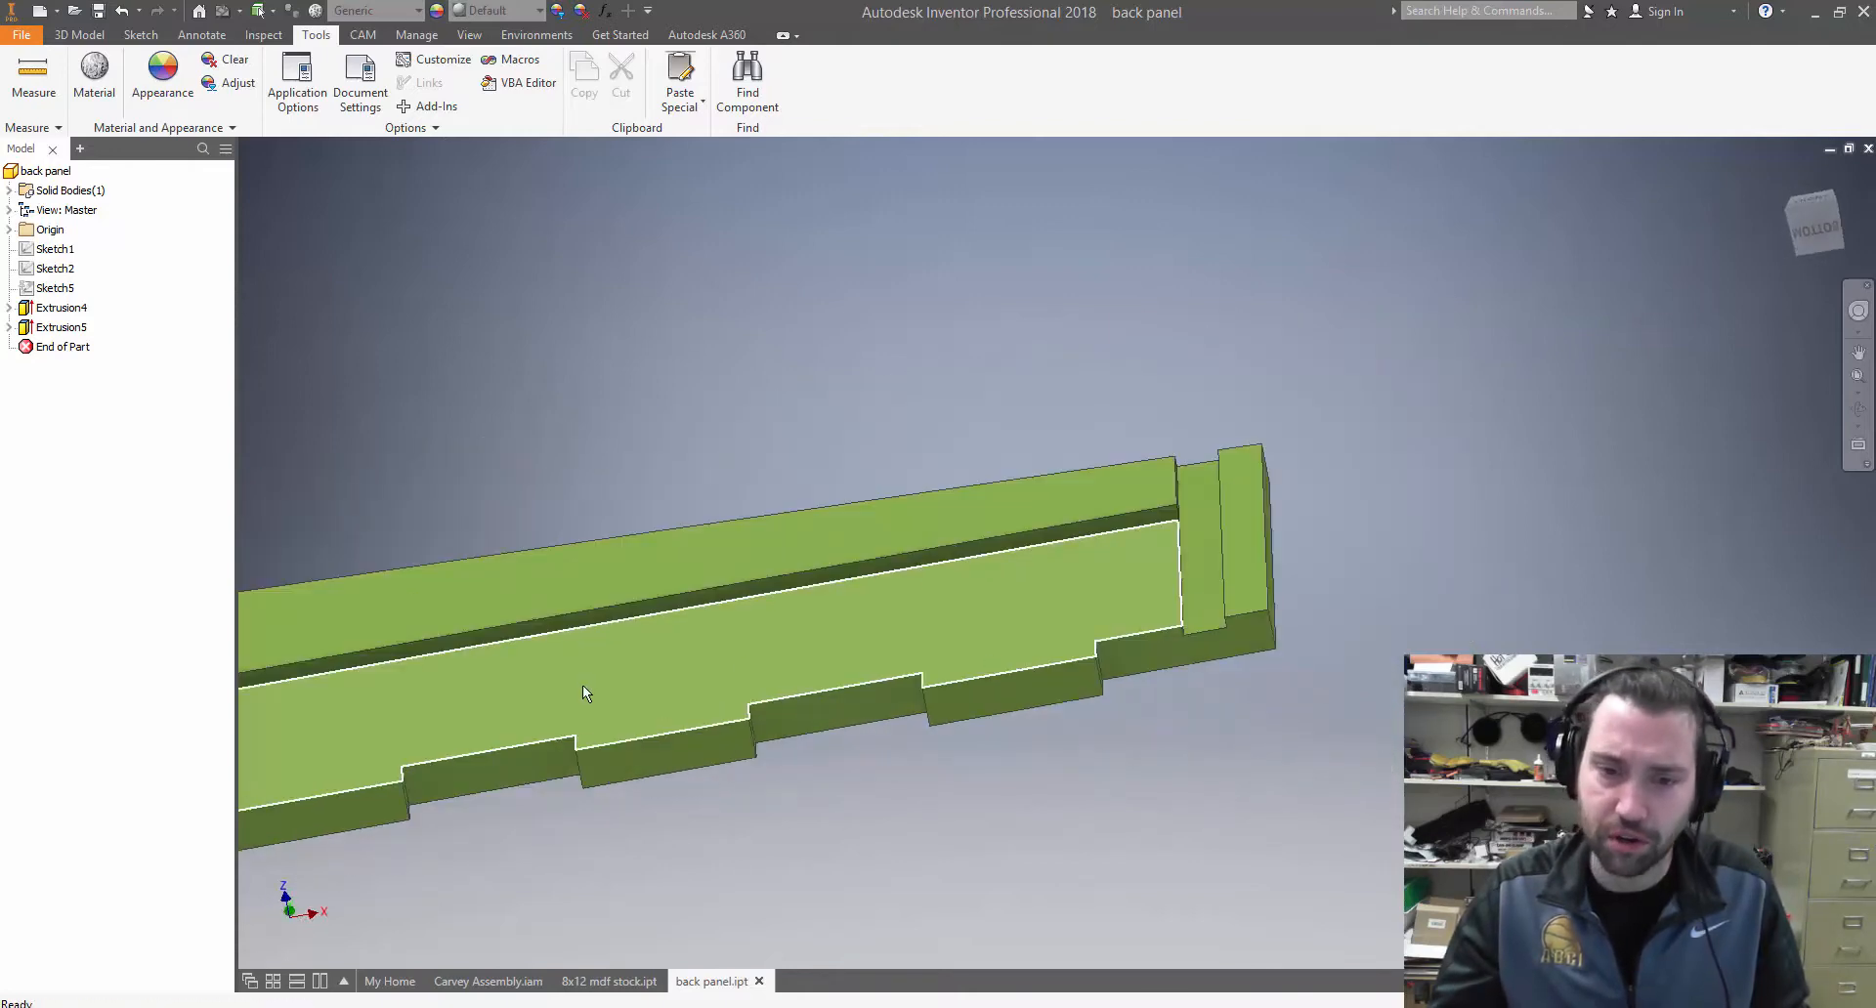
shift+middle_drag(582, 684, 771, 651)
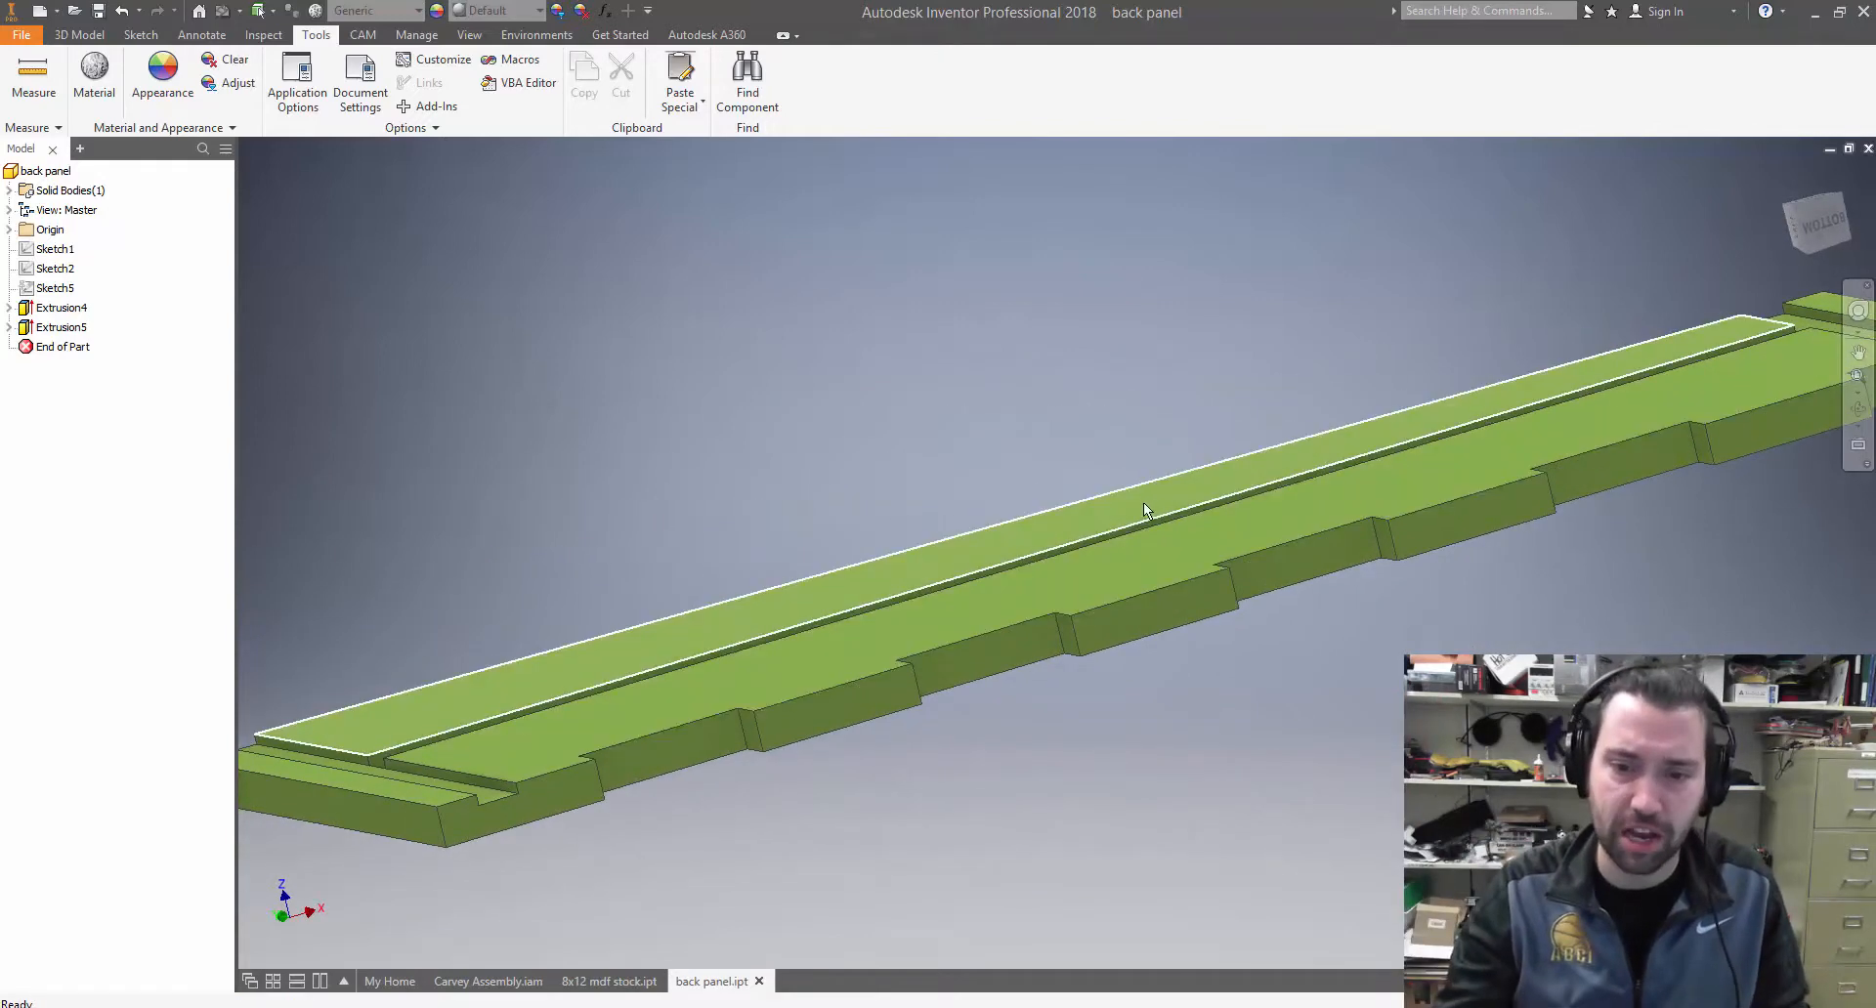
shift+middle_drag(1143, 502, 1100, 543)
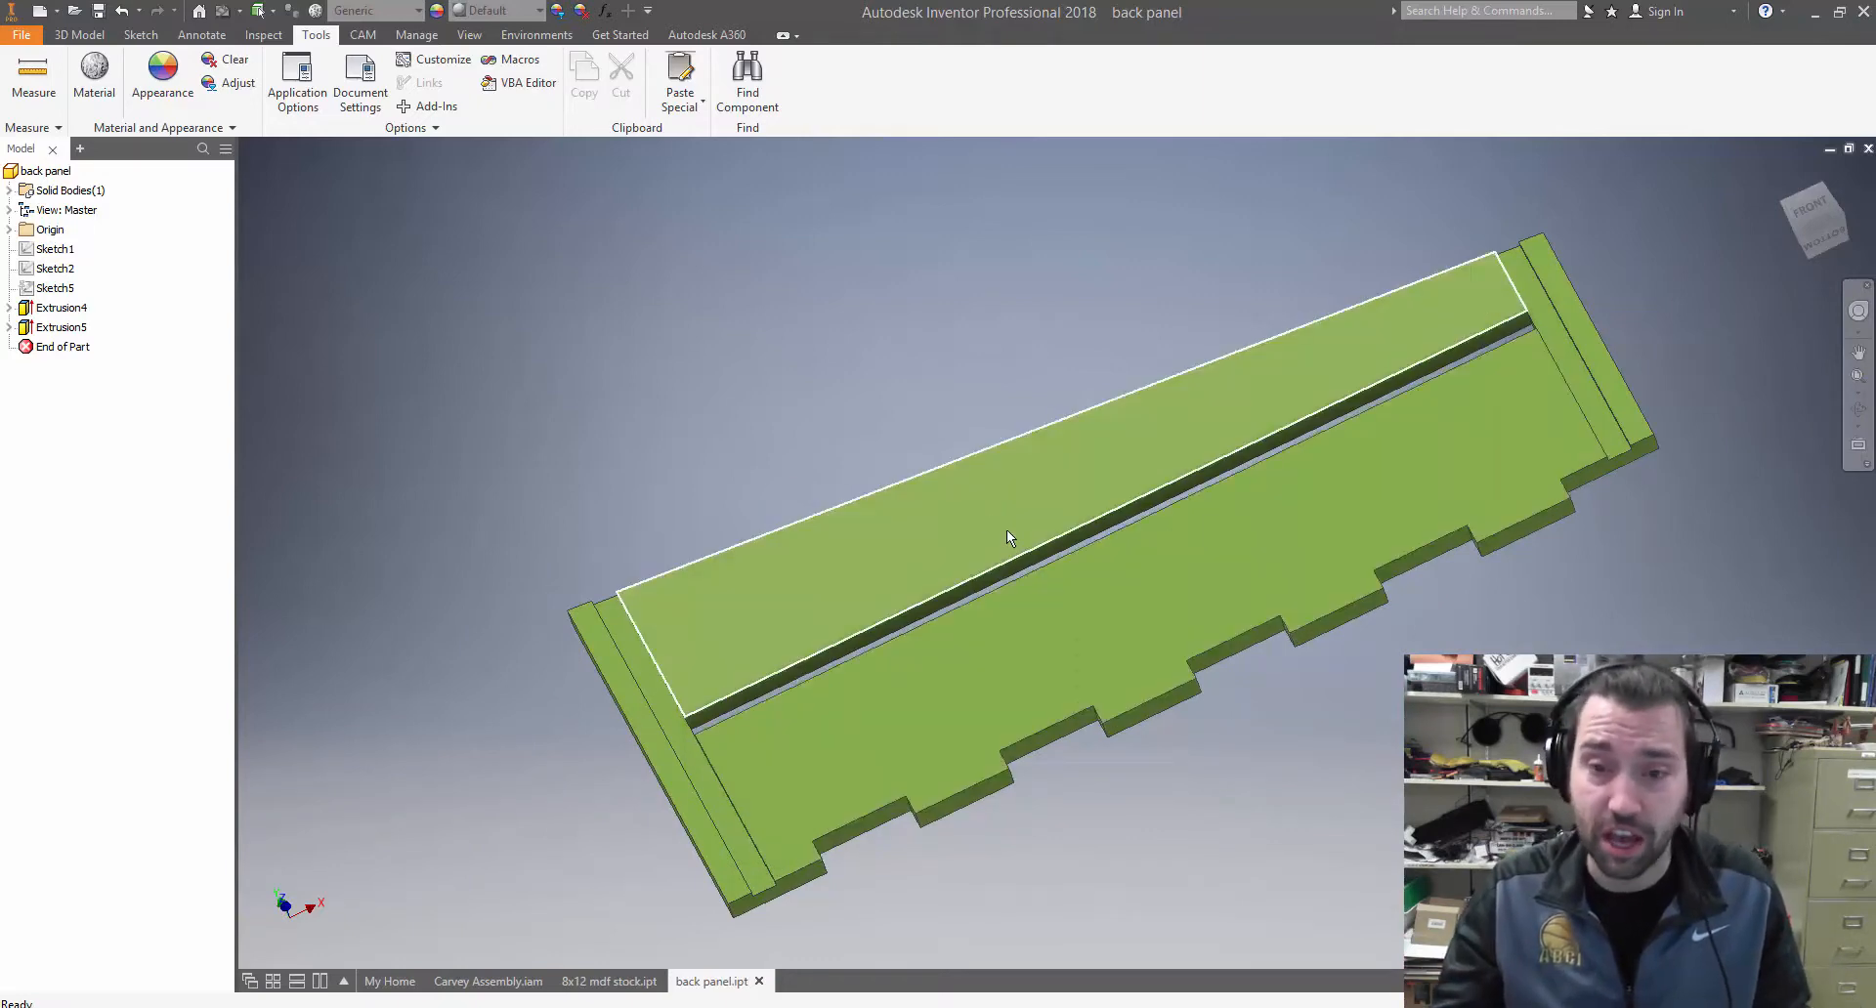
mouse_move(1006, 530)
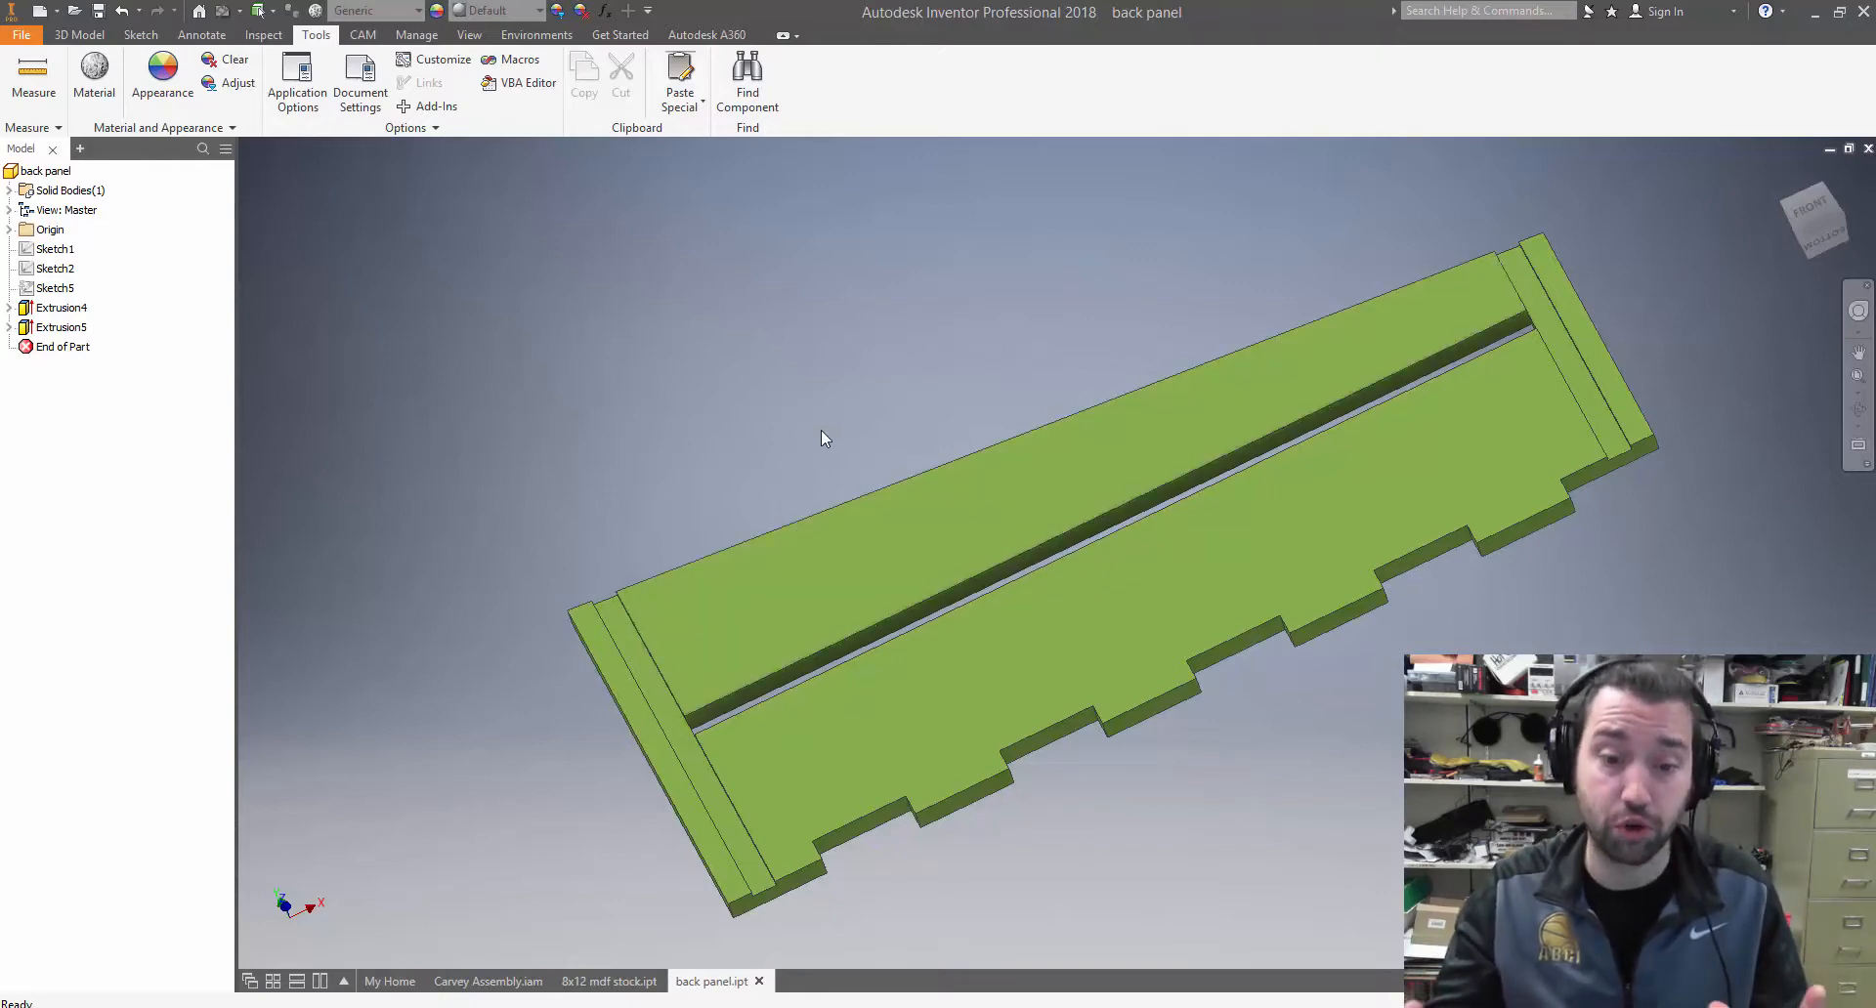
Load the 8x12 mdf stock part from the video demo folder as a component for Carvey Assembly
click(488, 981)
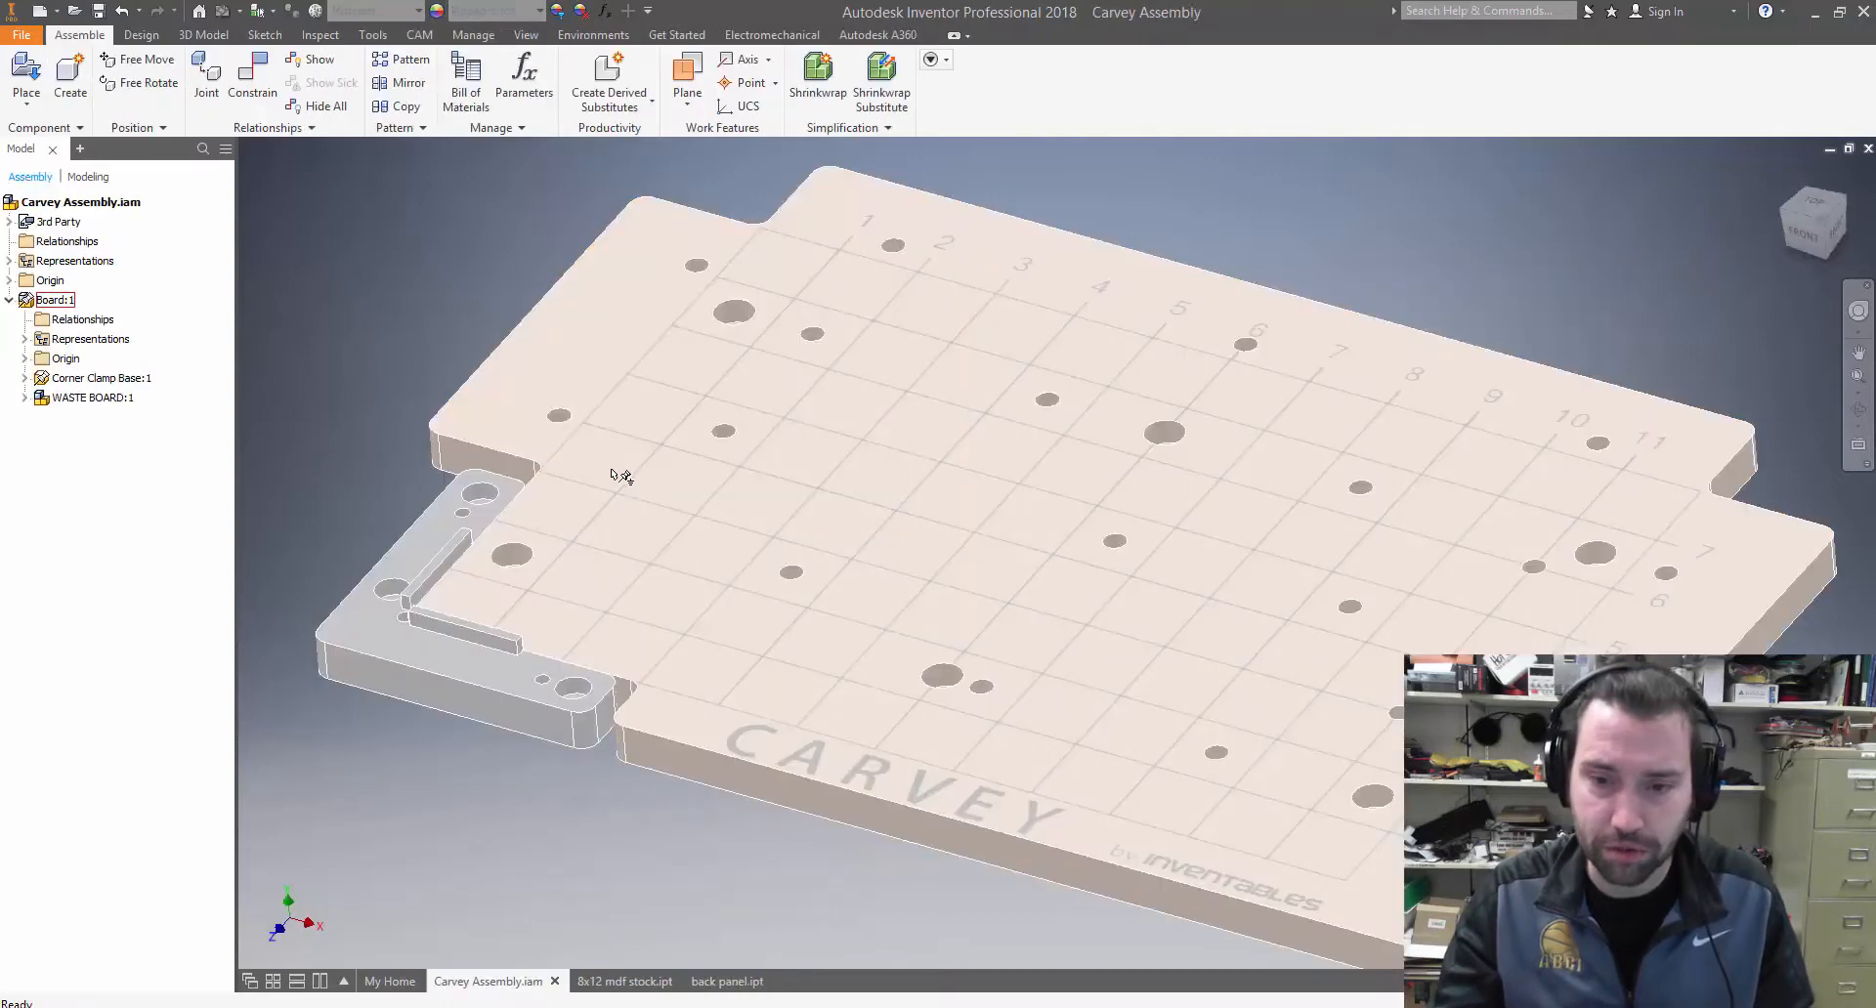
scroll(635, 488, down, 3)
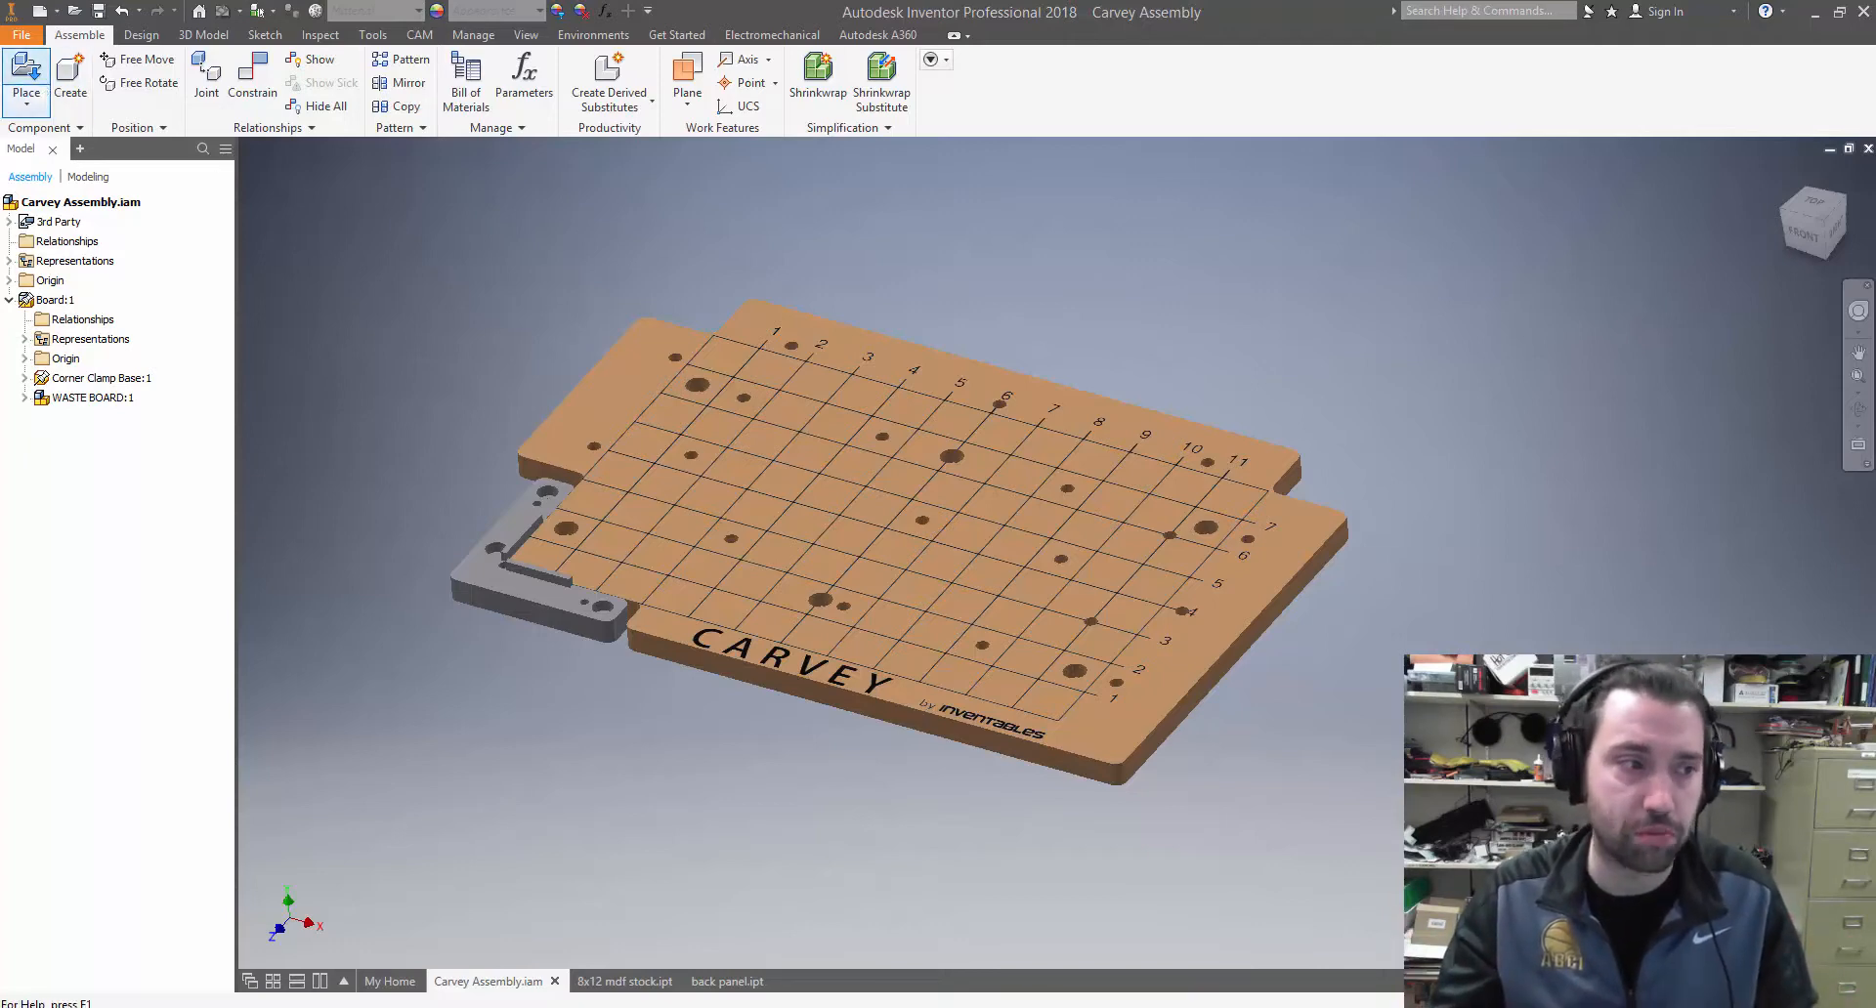
click(26, 70)
click(356, 287)
text(M:\Drafting 10\CAM\video demo\)
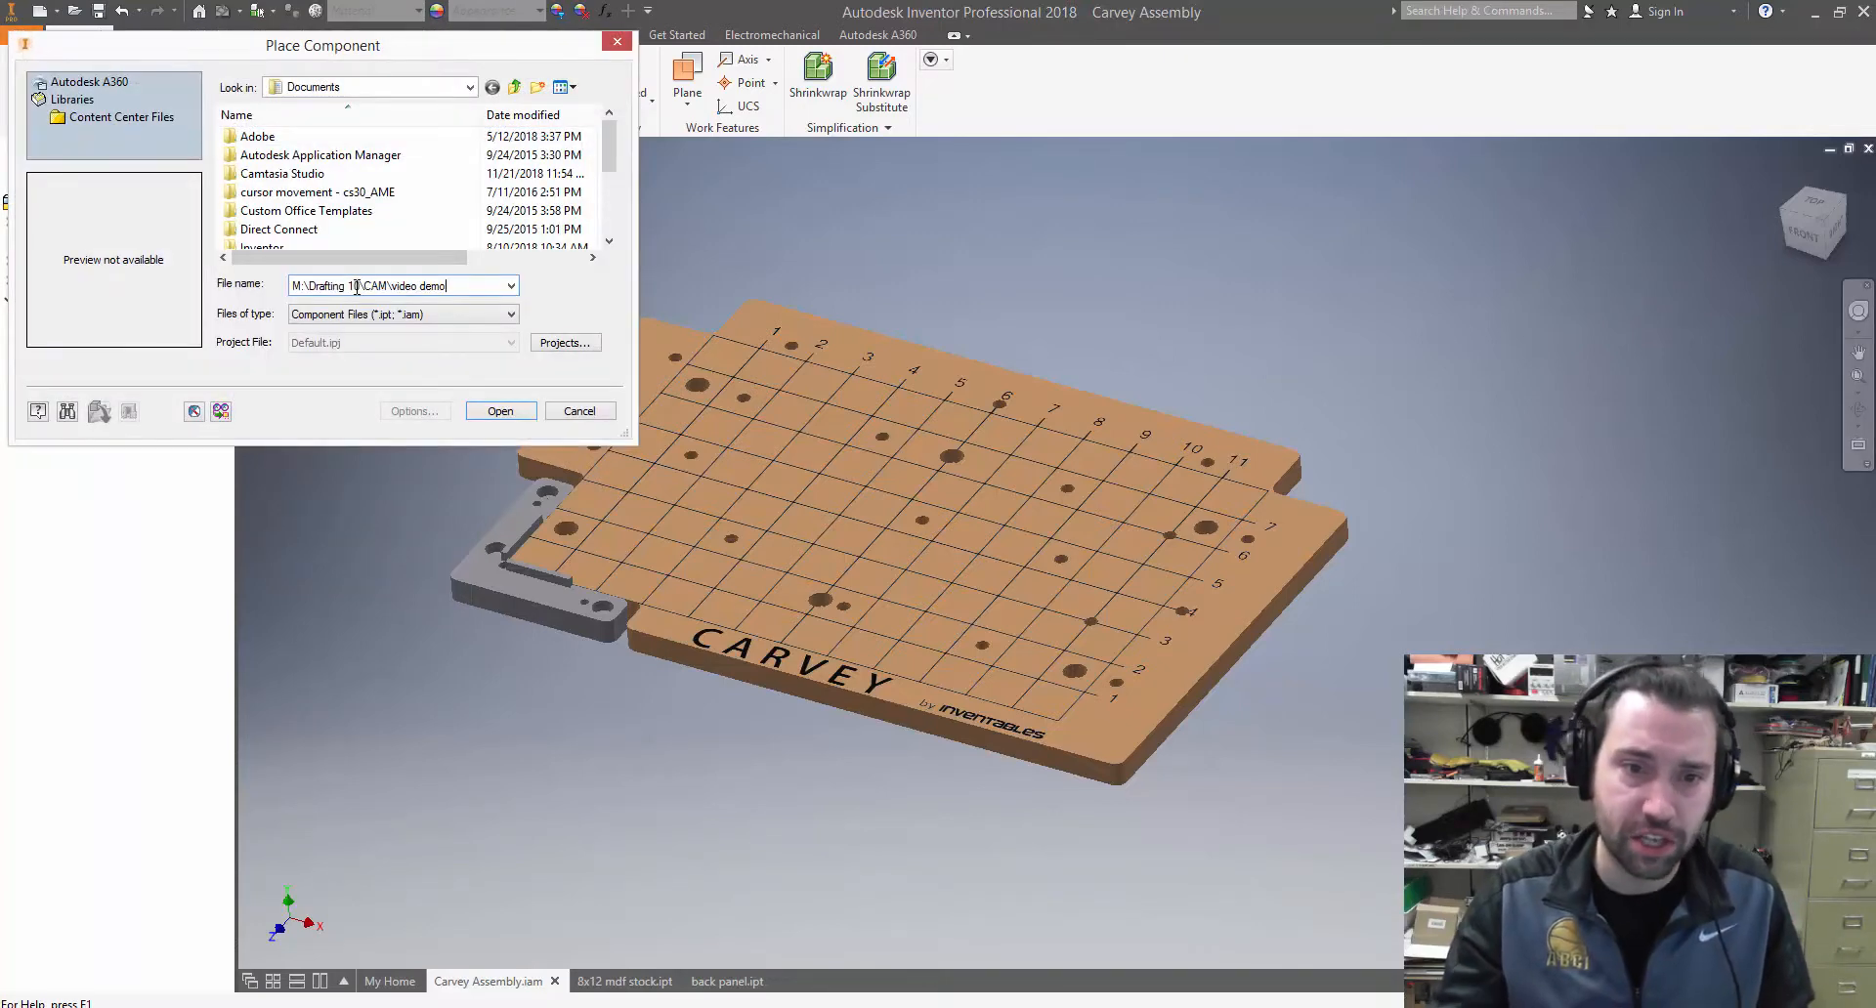
key(Return)
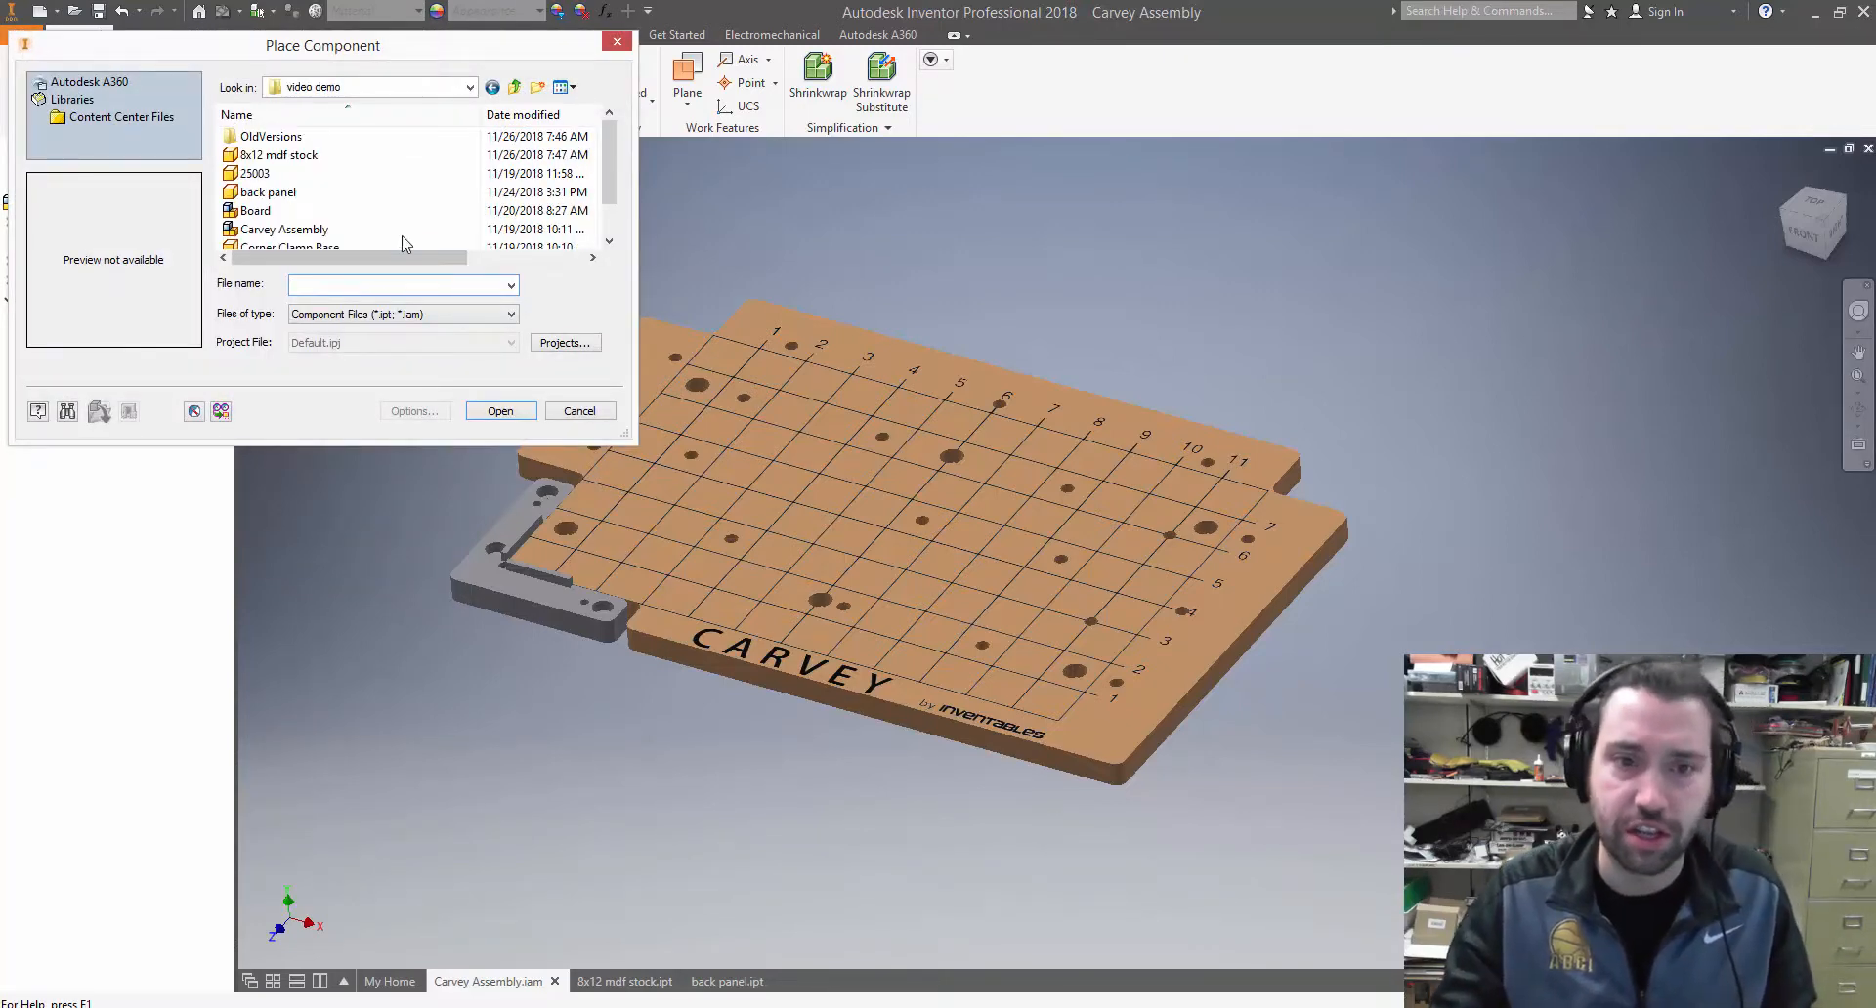
drag(630, 440, 720, 567)
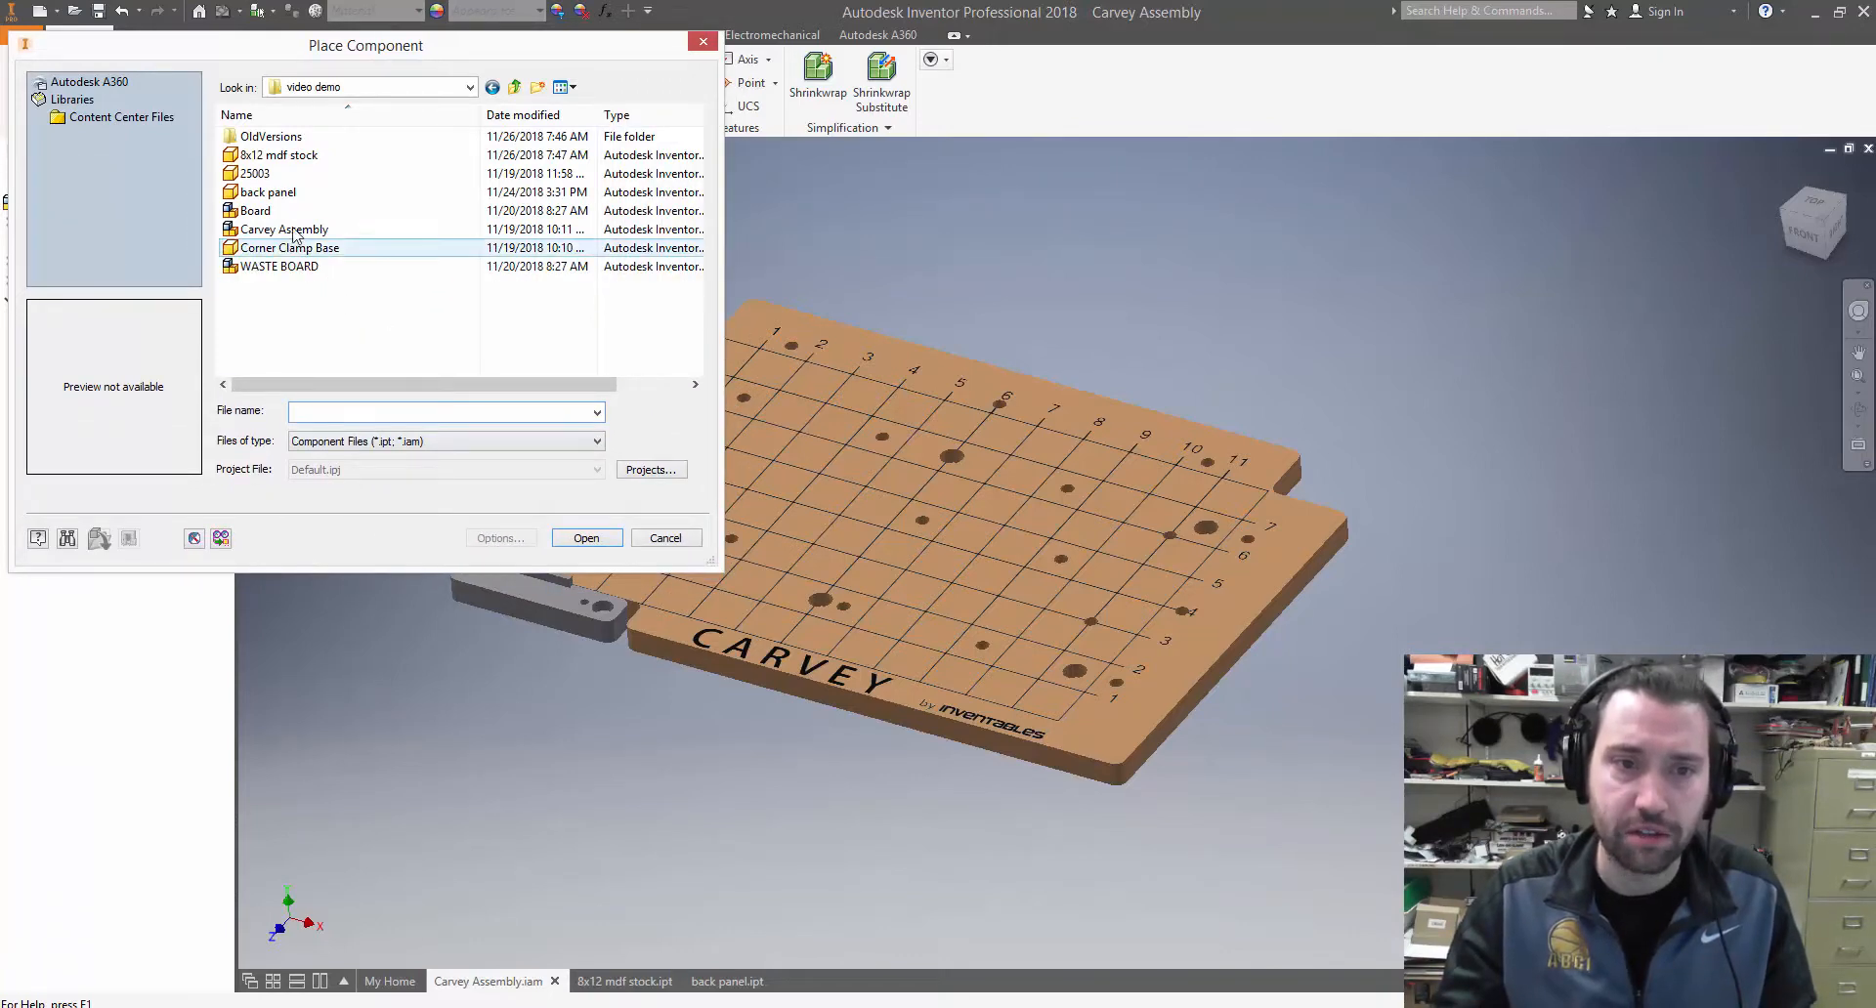
click(260, 158)
double_click(260, 158)
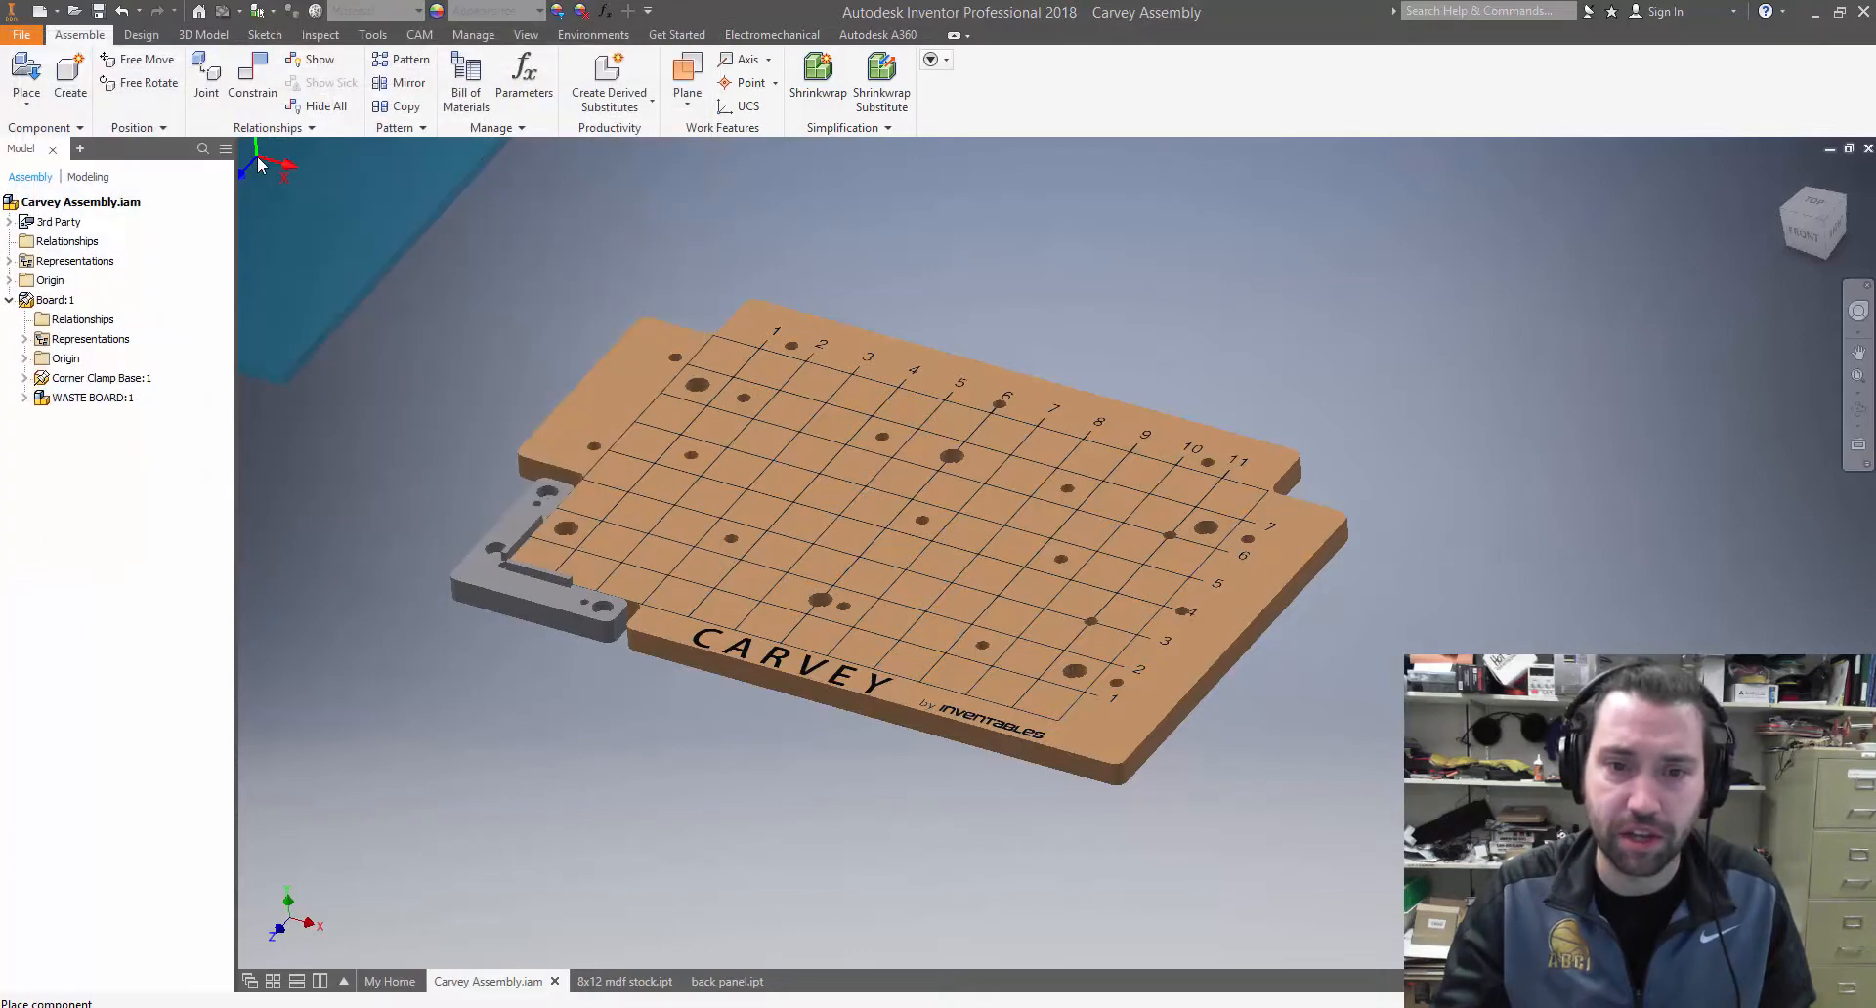
Rotate the stock 90° about Y and place a single instance of it over the waste board
right_click(944, 391)
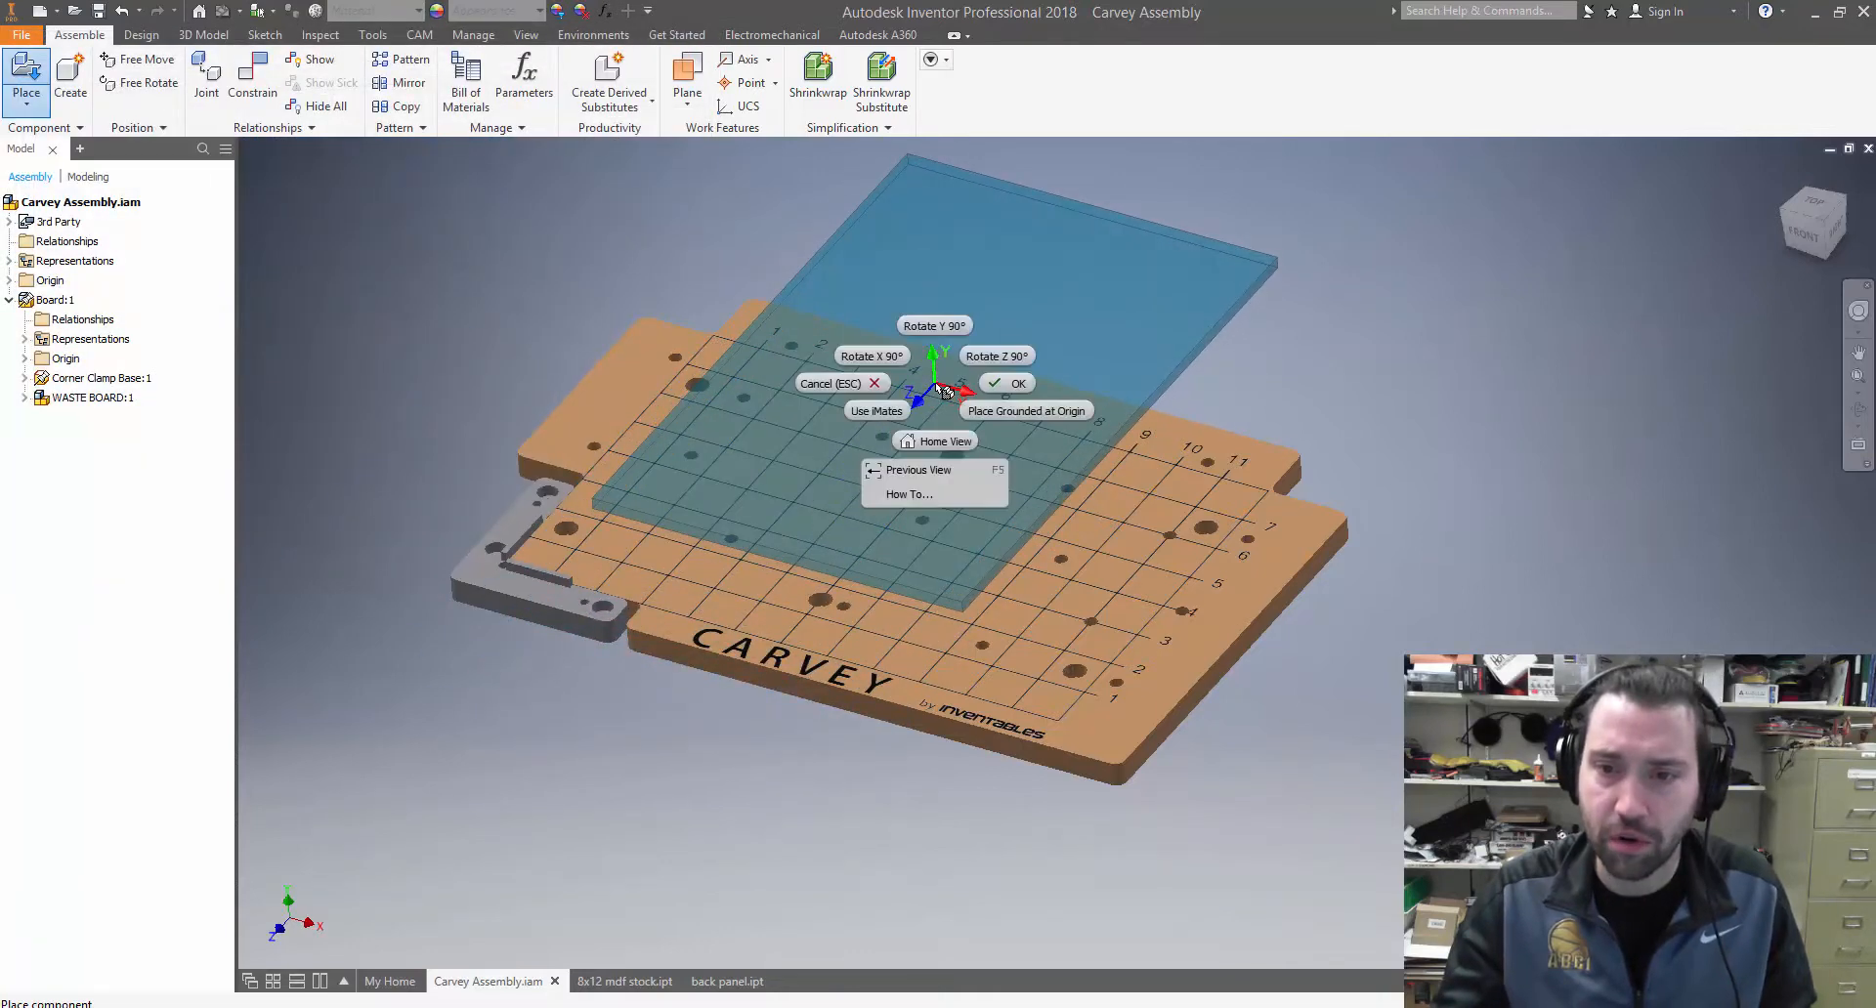
click(933, 327)
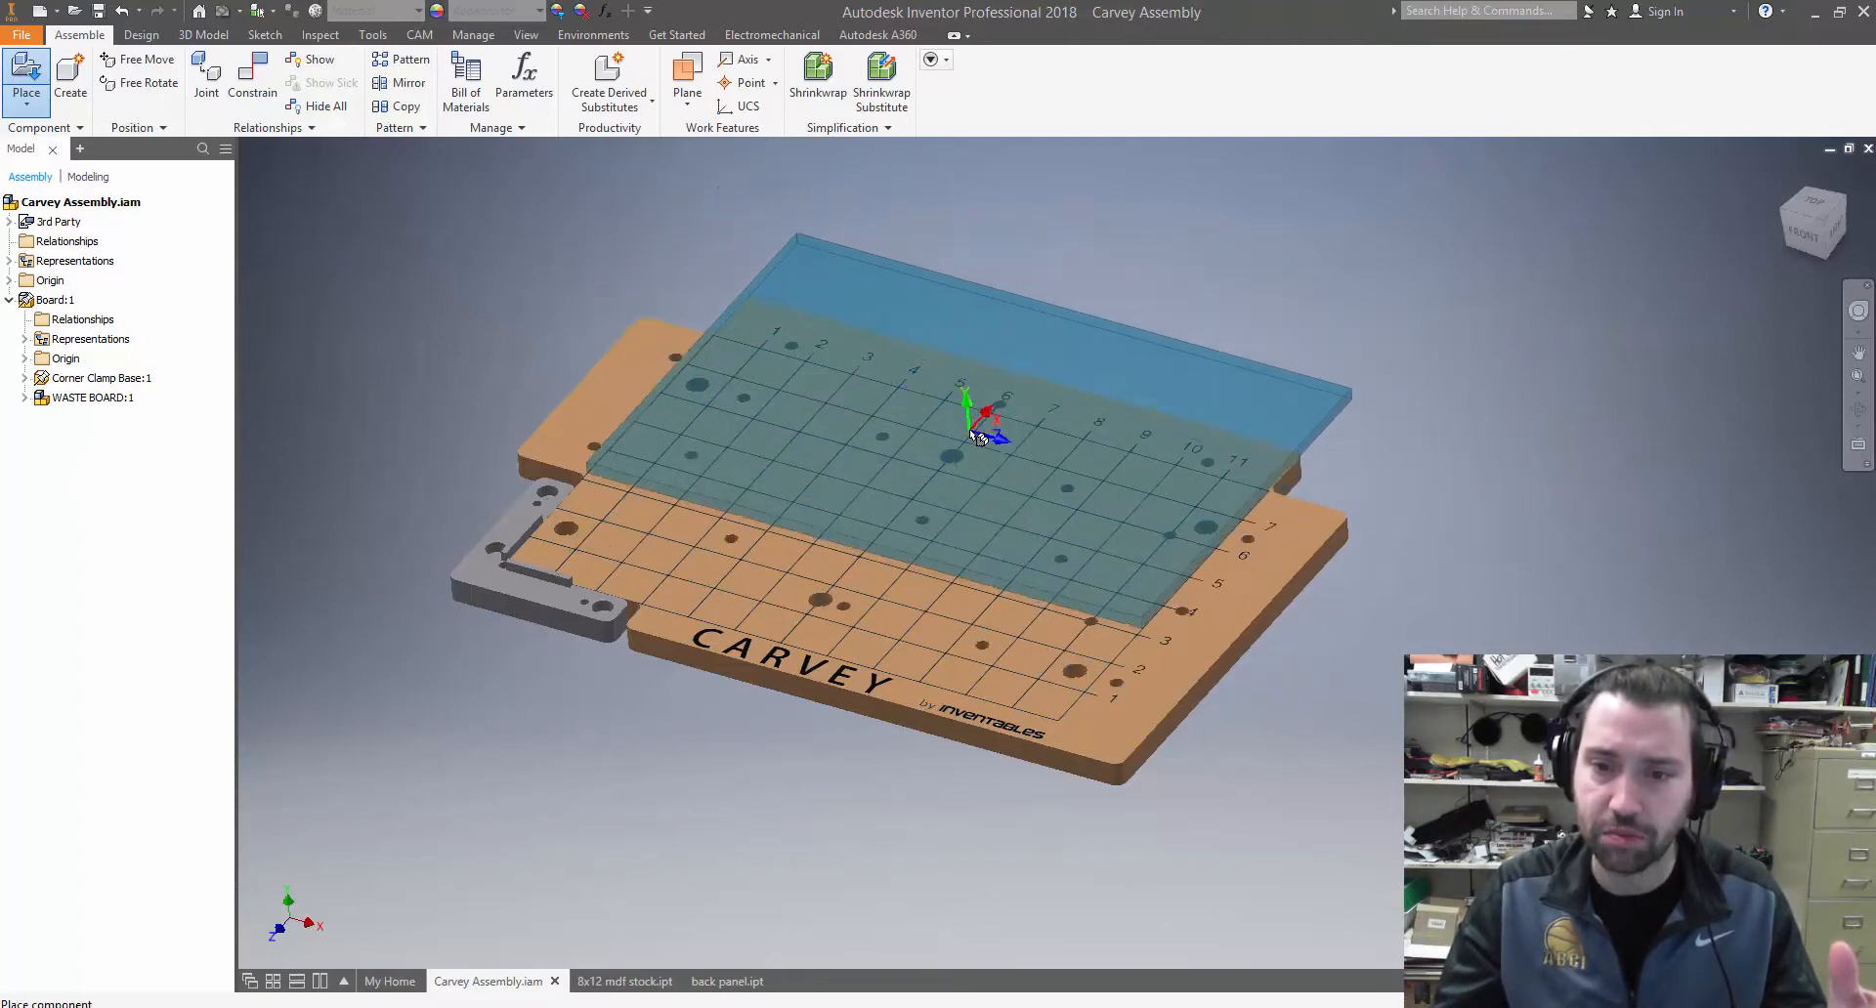
click(1076, 414)
right_click(1077, 413)
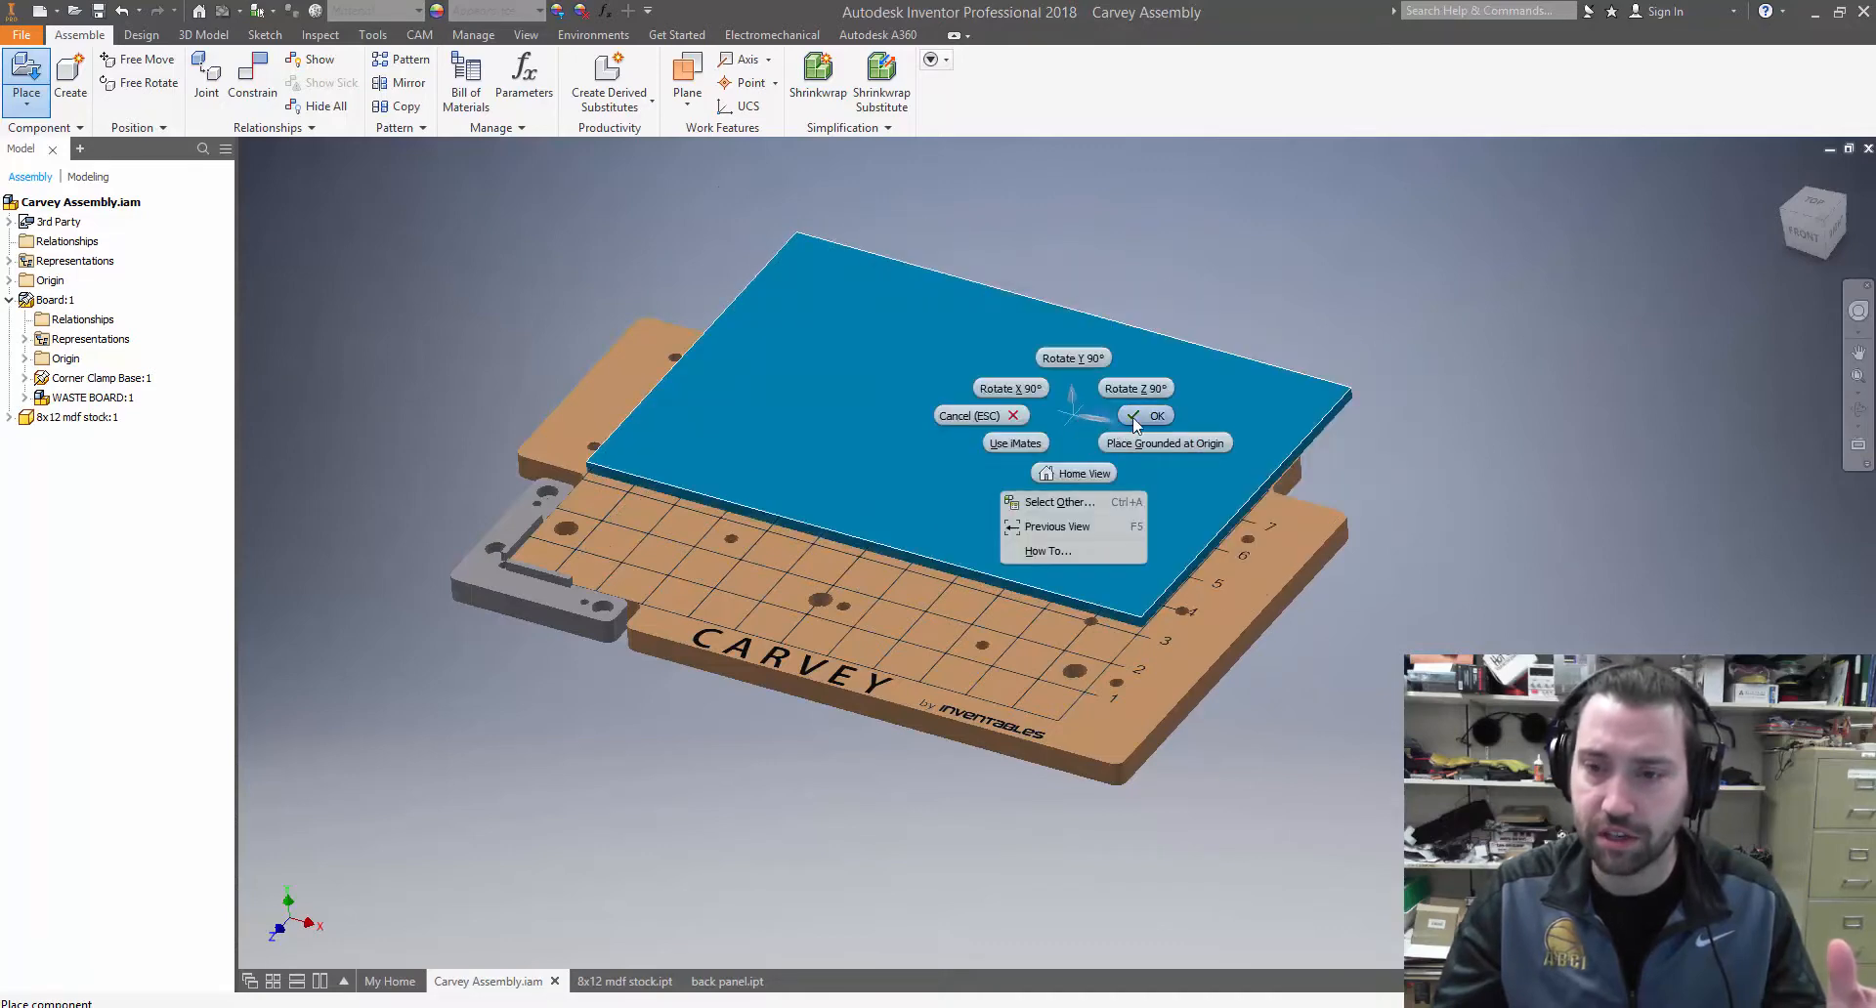
click(981, 418)
Mate the underside of the 8x12 mdf stock to the top face of the waste board with a 0 mm offset
mouse_move(868, 594)
shift+middle_down()
mouse_move(883, 519)
mouse_move(889, 583)
shift+middle_up()
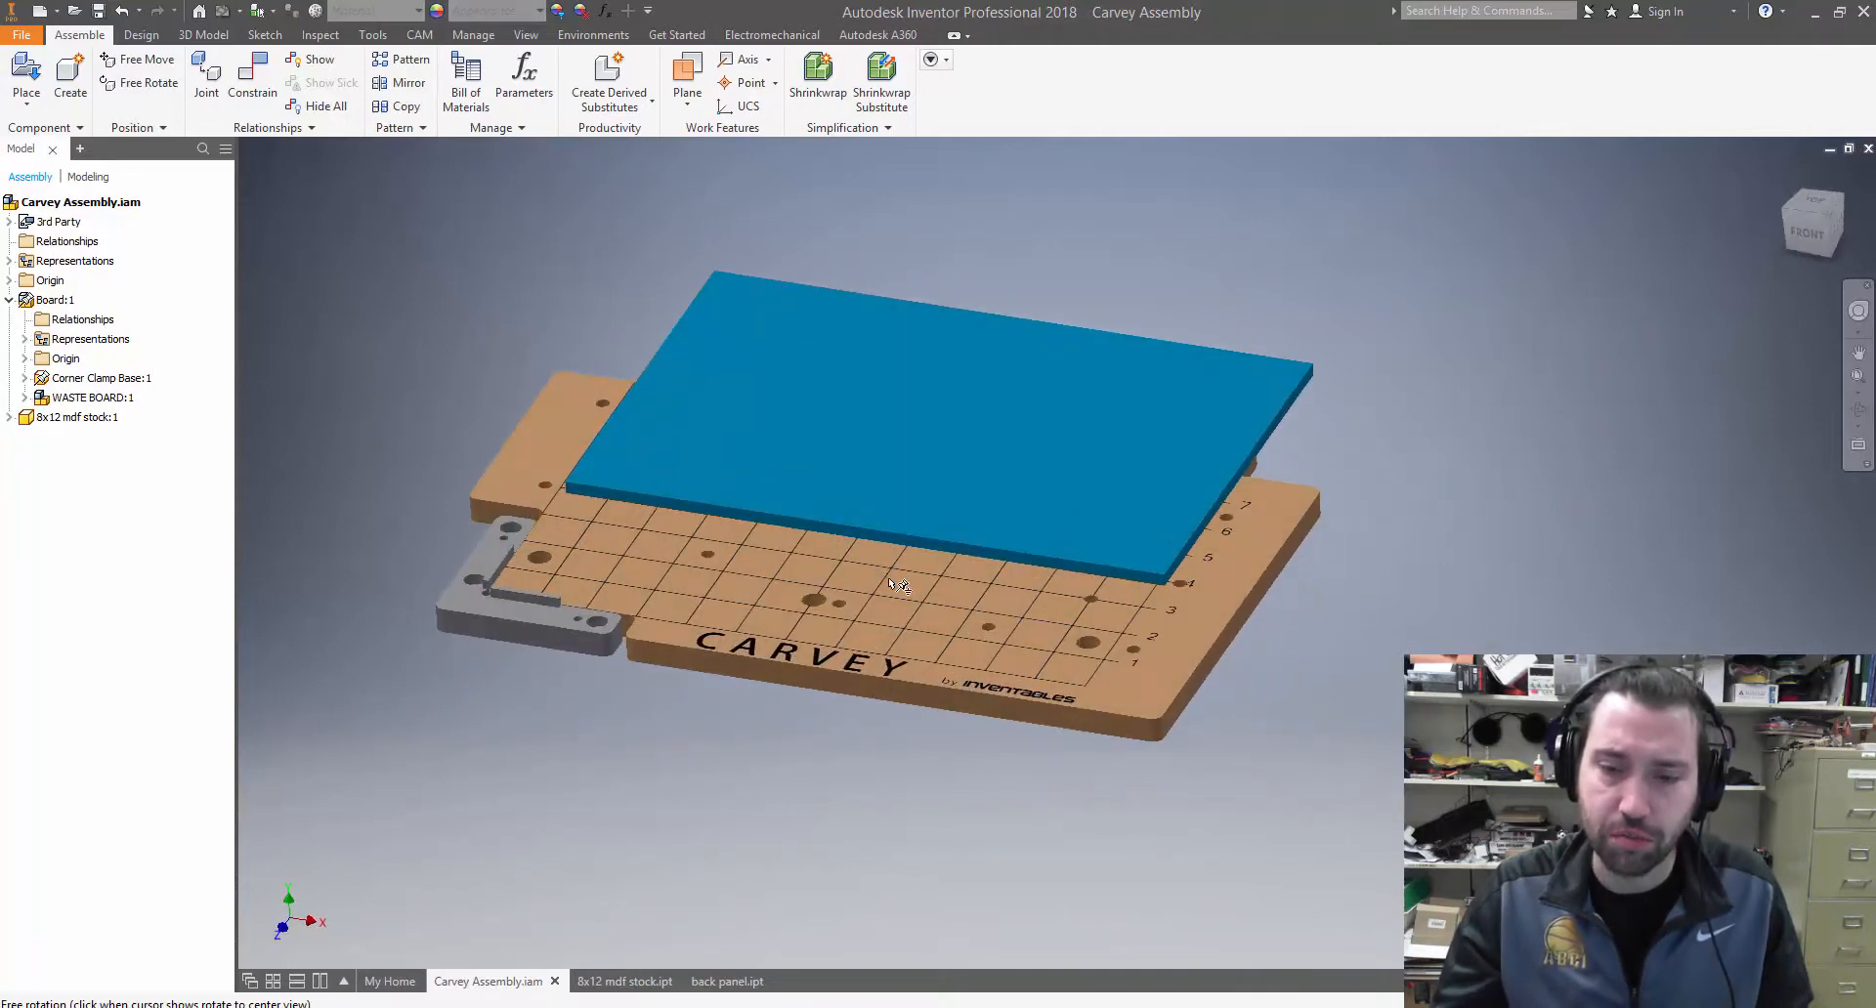
click(897, 584)
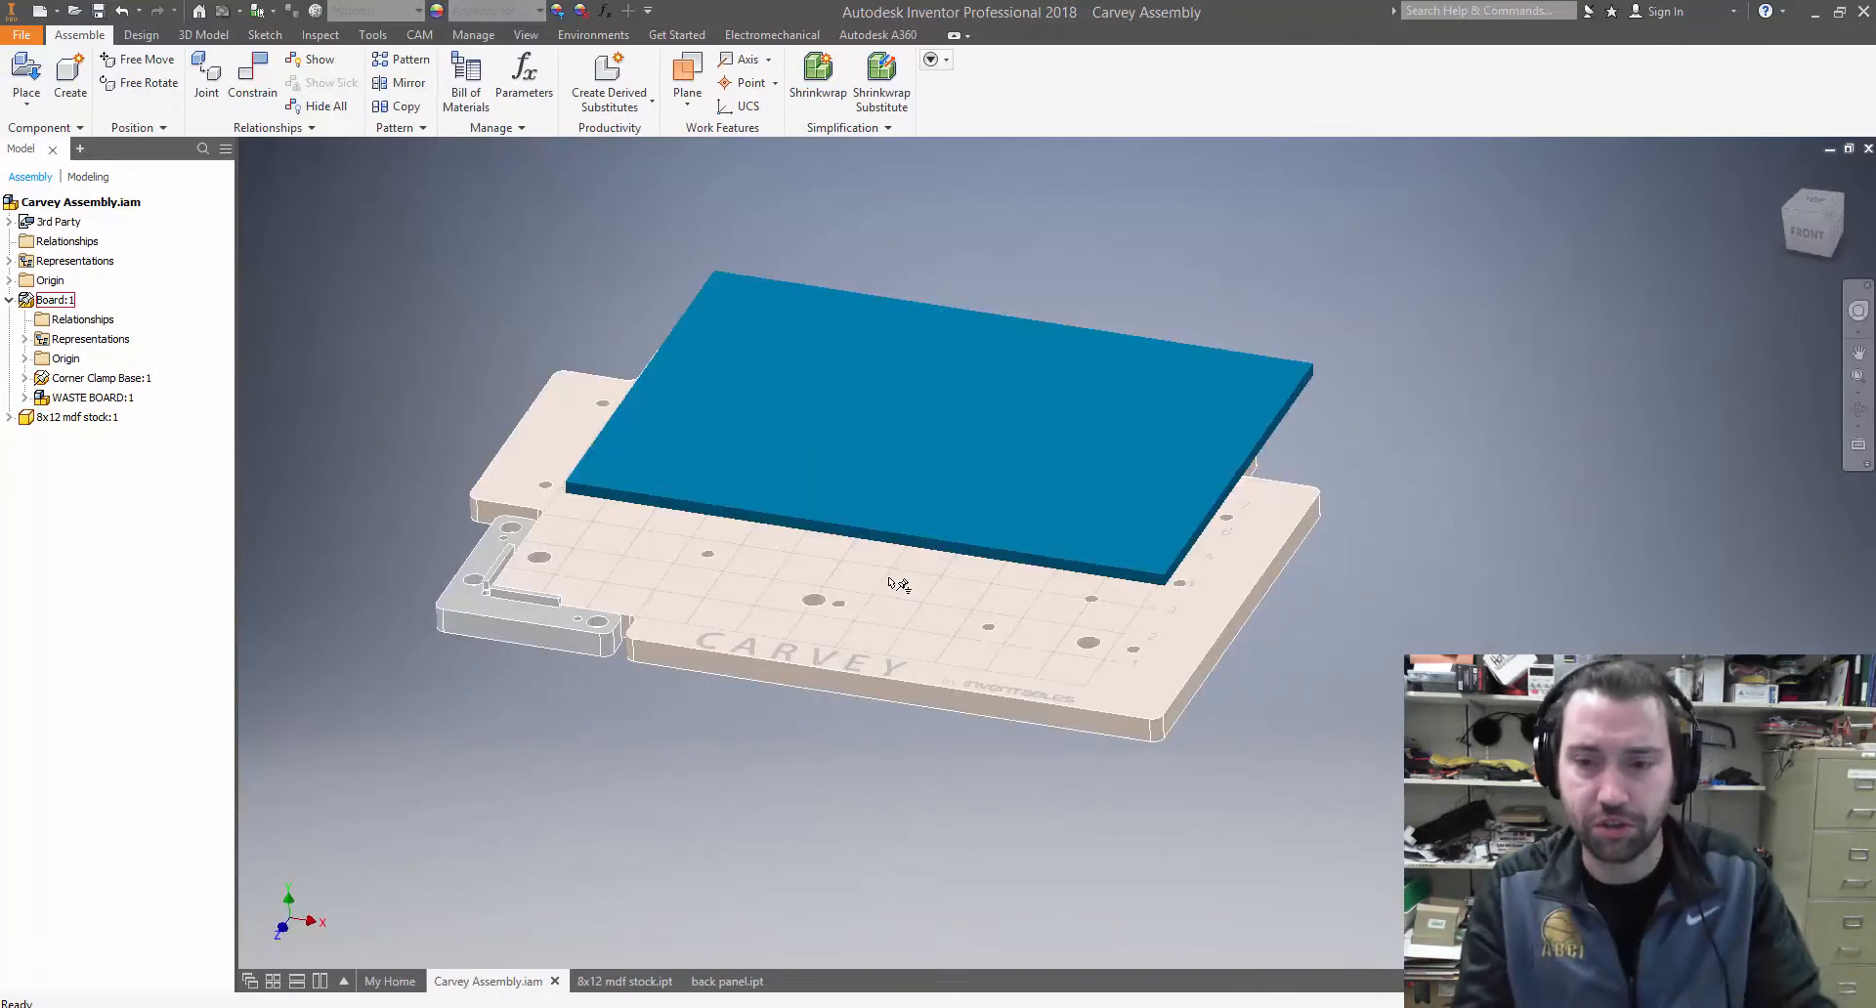
shift+middle_drag(797, 556, 718, 561)
scroll(571, 599, up, 5)
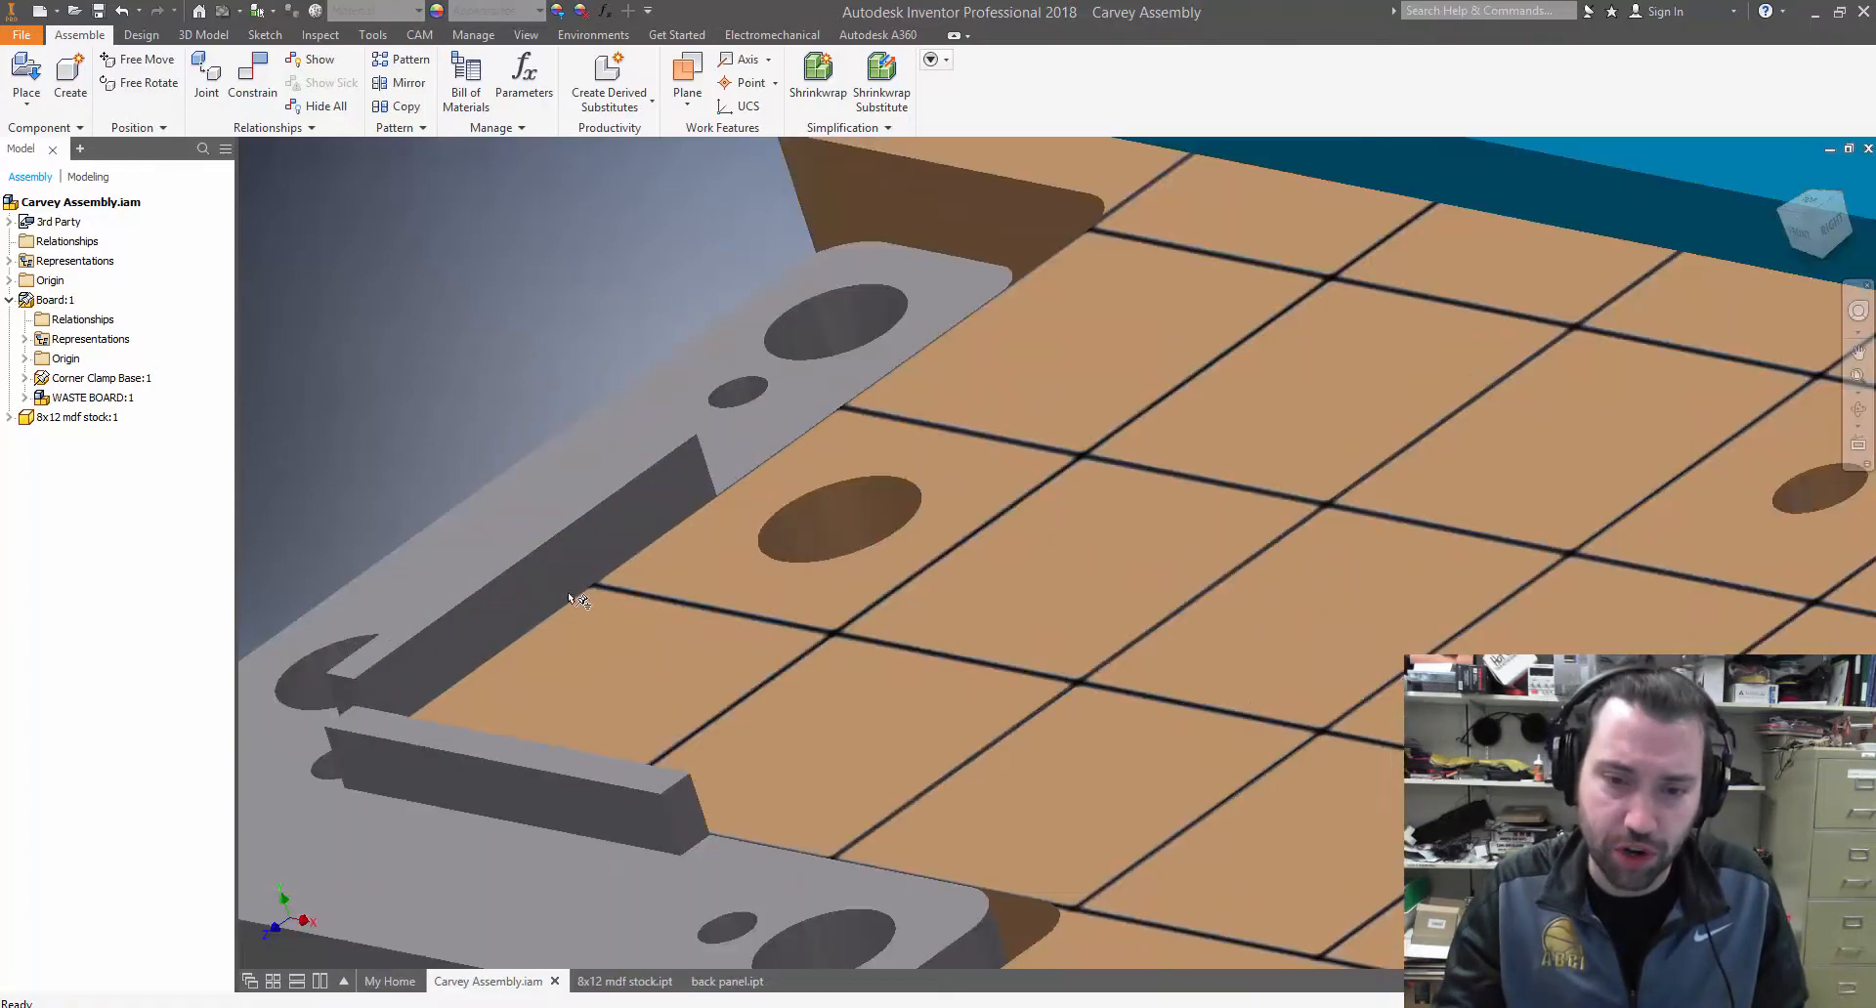
scroll(631, 617, down, 5)
shift+middle_drag(1210, 641, 1268, 636)
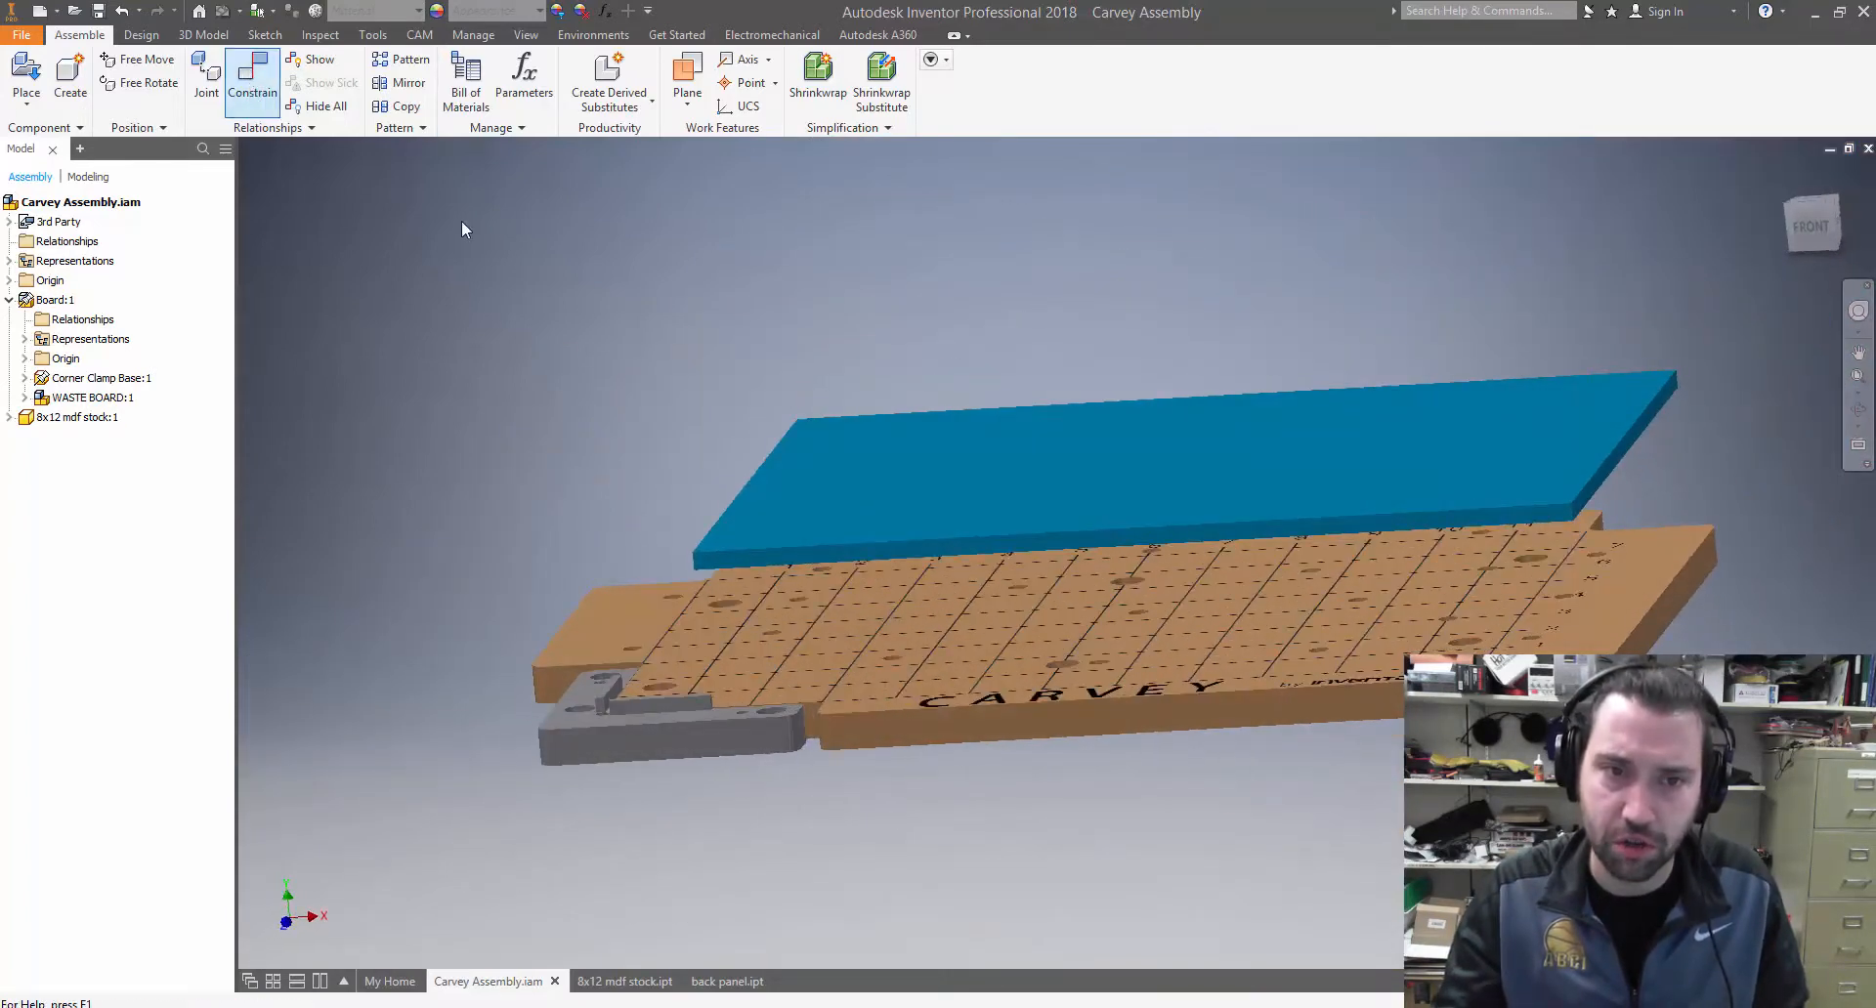
shift+middle_drag(885, 582, 893, 509)
click(952, 602)
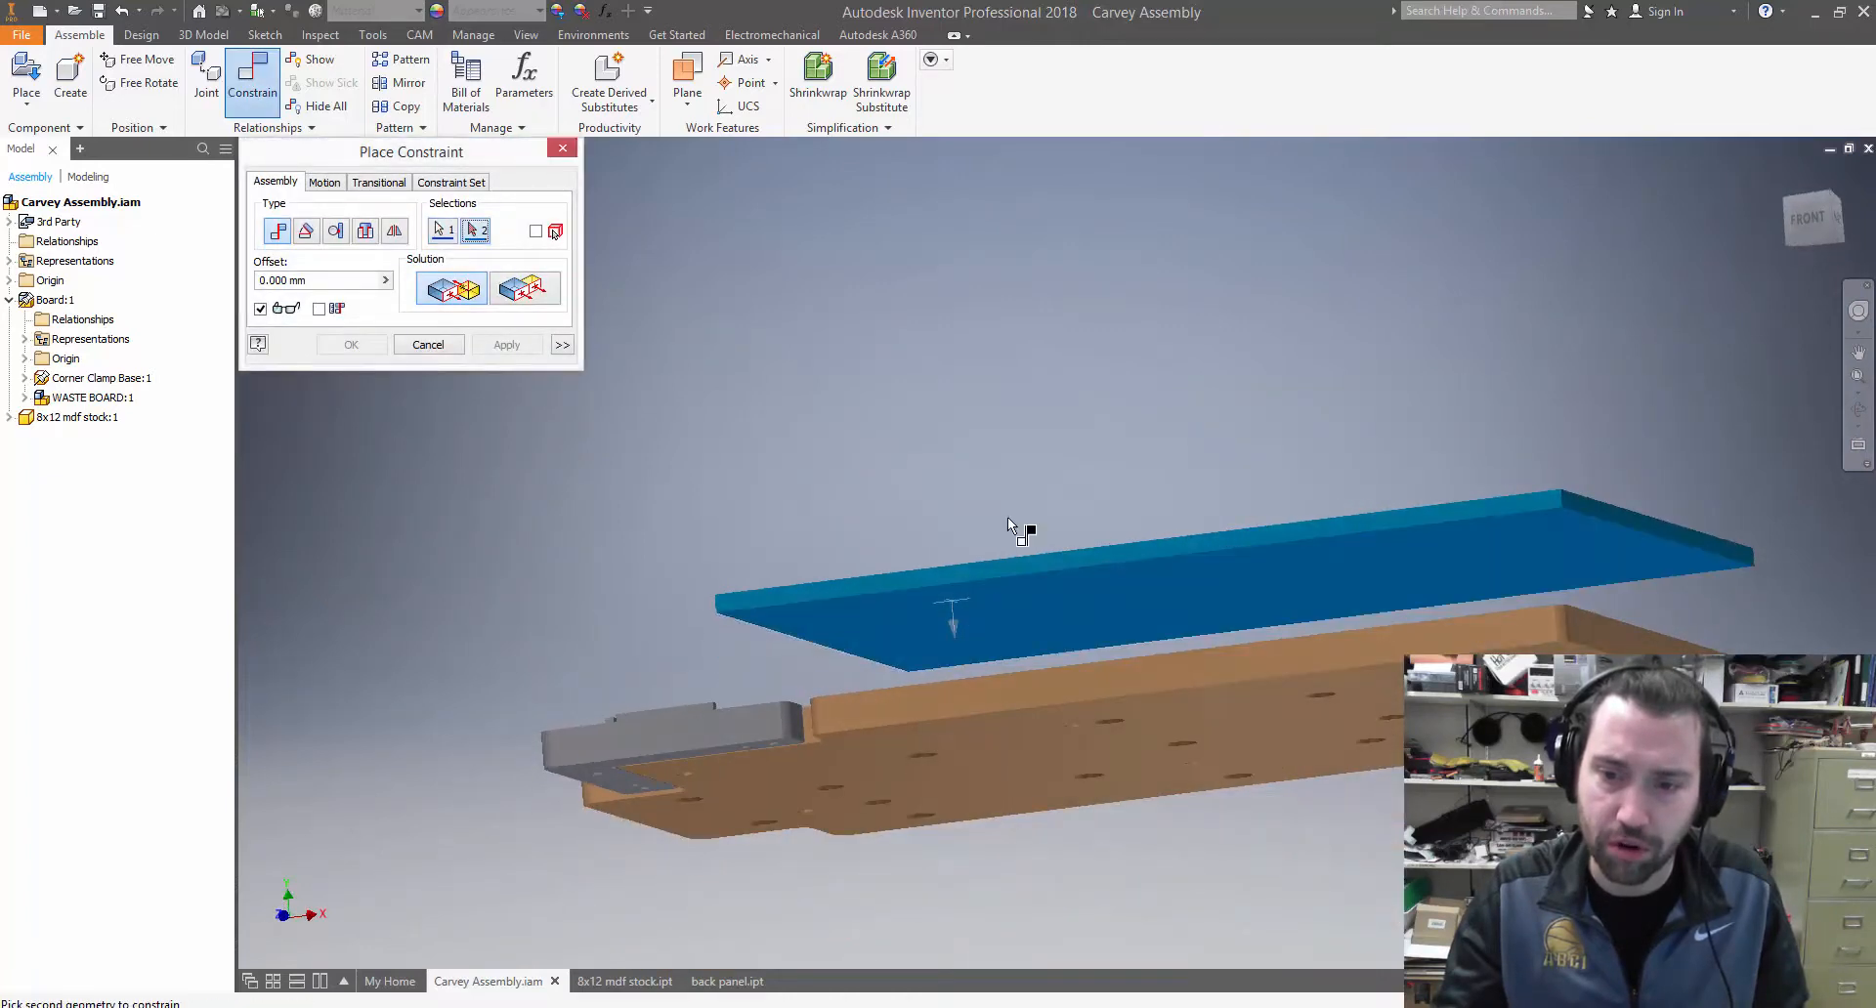
shift+middle_drag(1006, 518, 1000, 598)
click(999, 607)
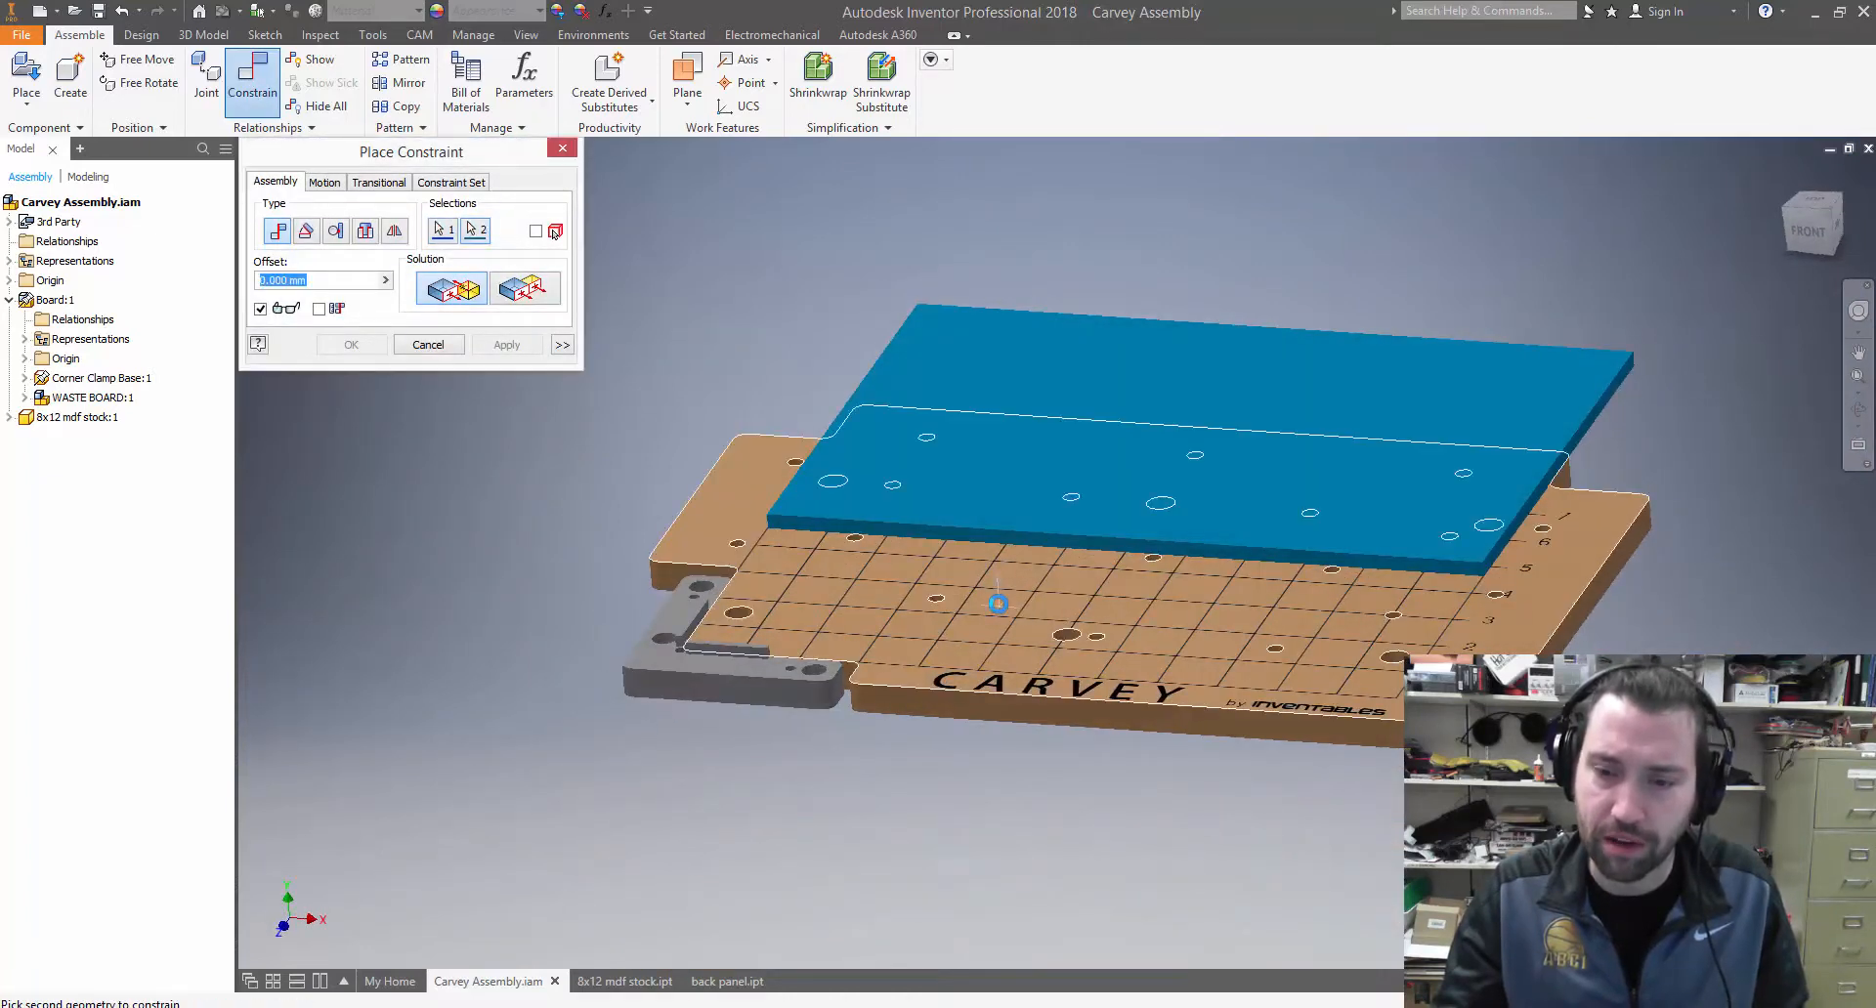
click(998, 600)
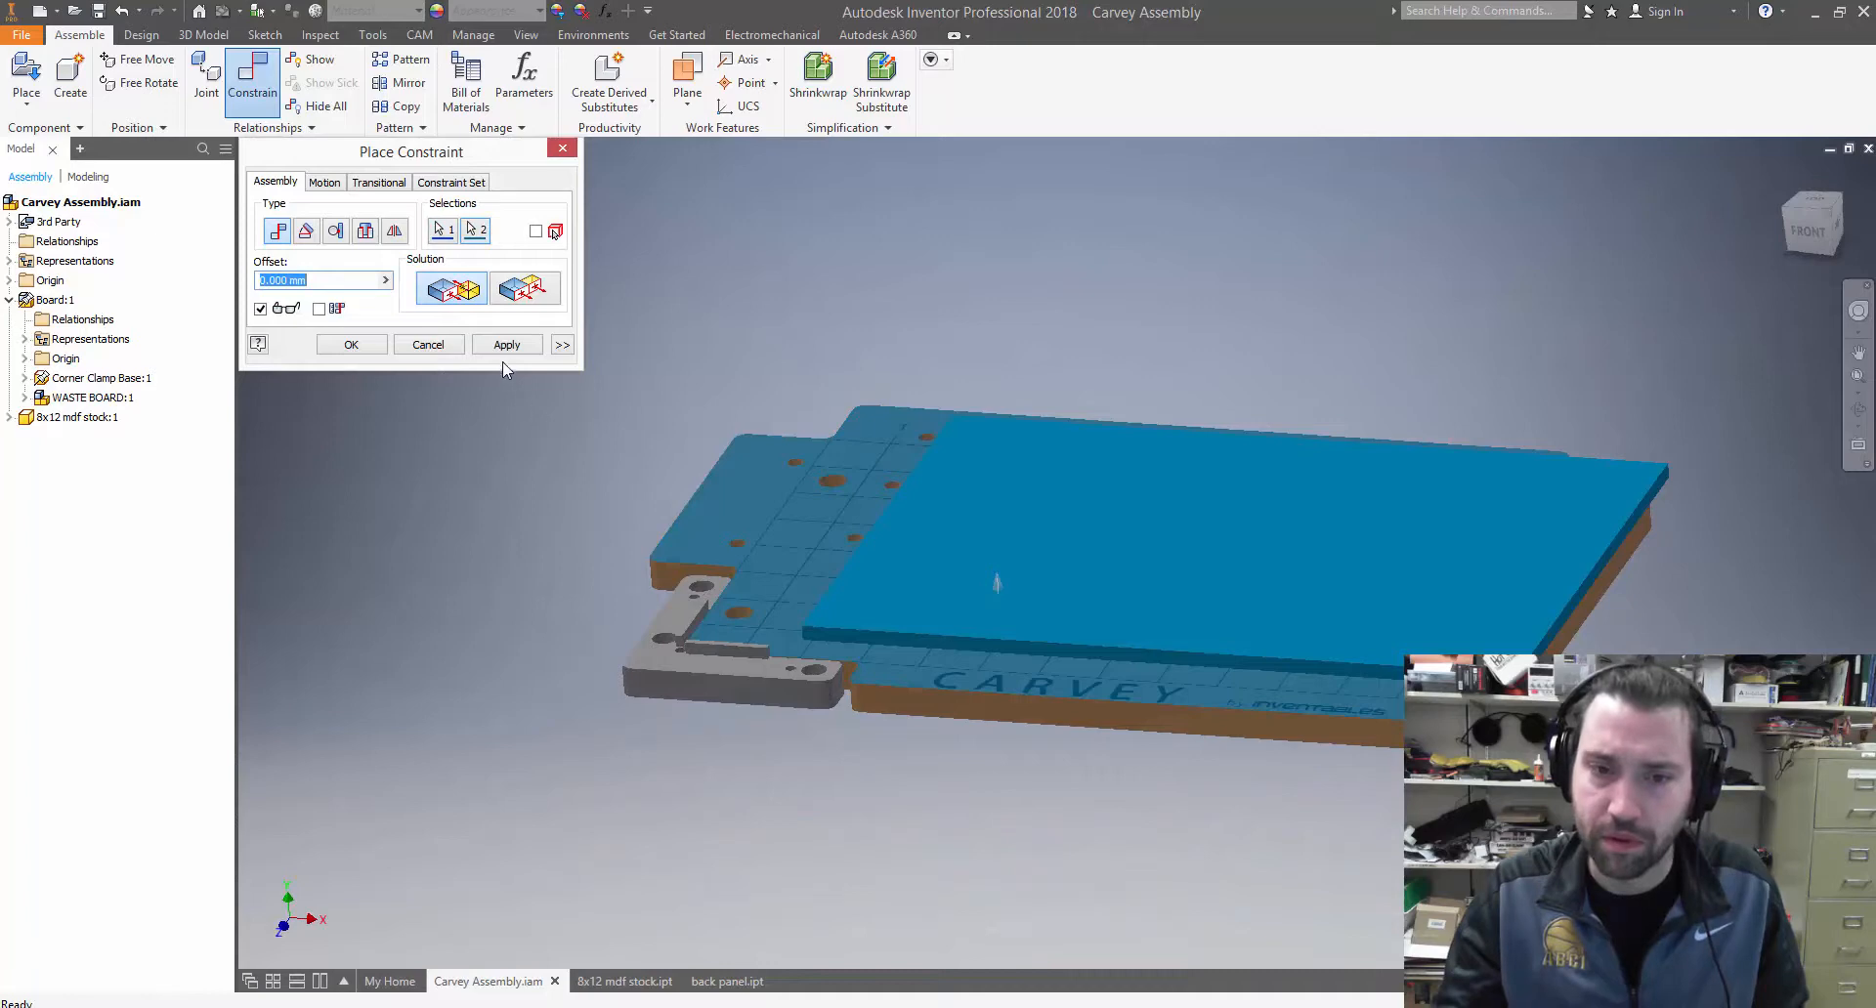
Mate the stock's short end face to the corner clamp's matching inner stop face with a 0 mm offset
shift+middle_drag(805, 569, 953, 560)
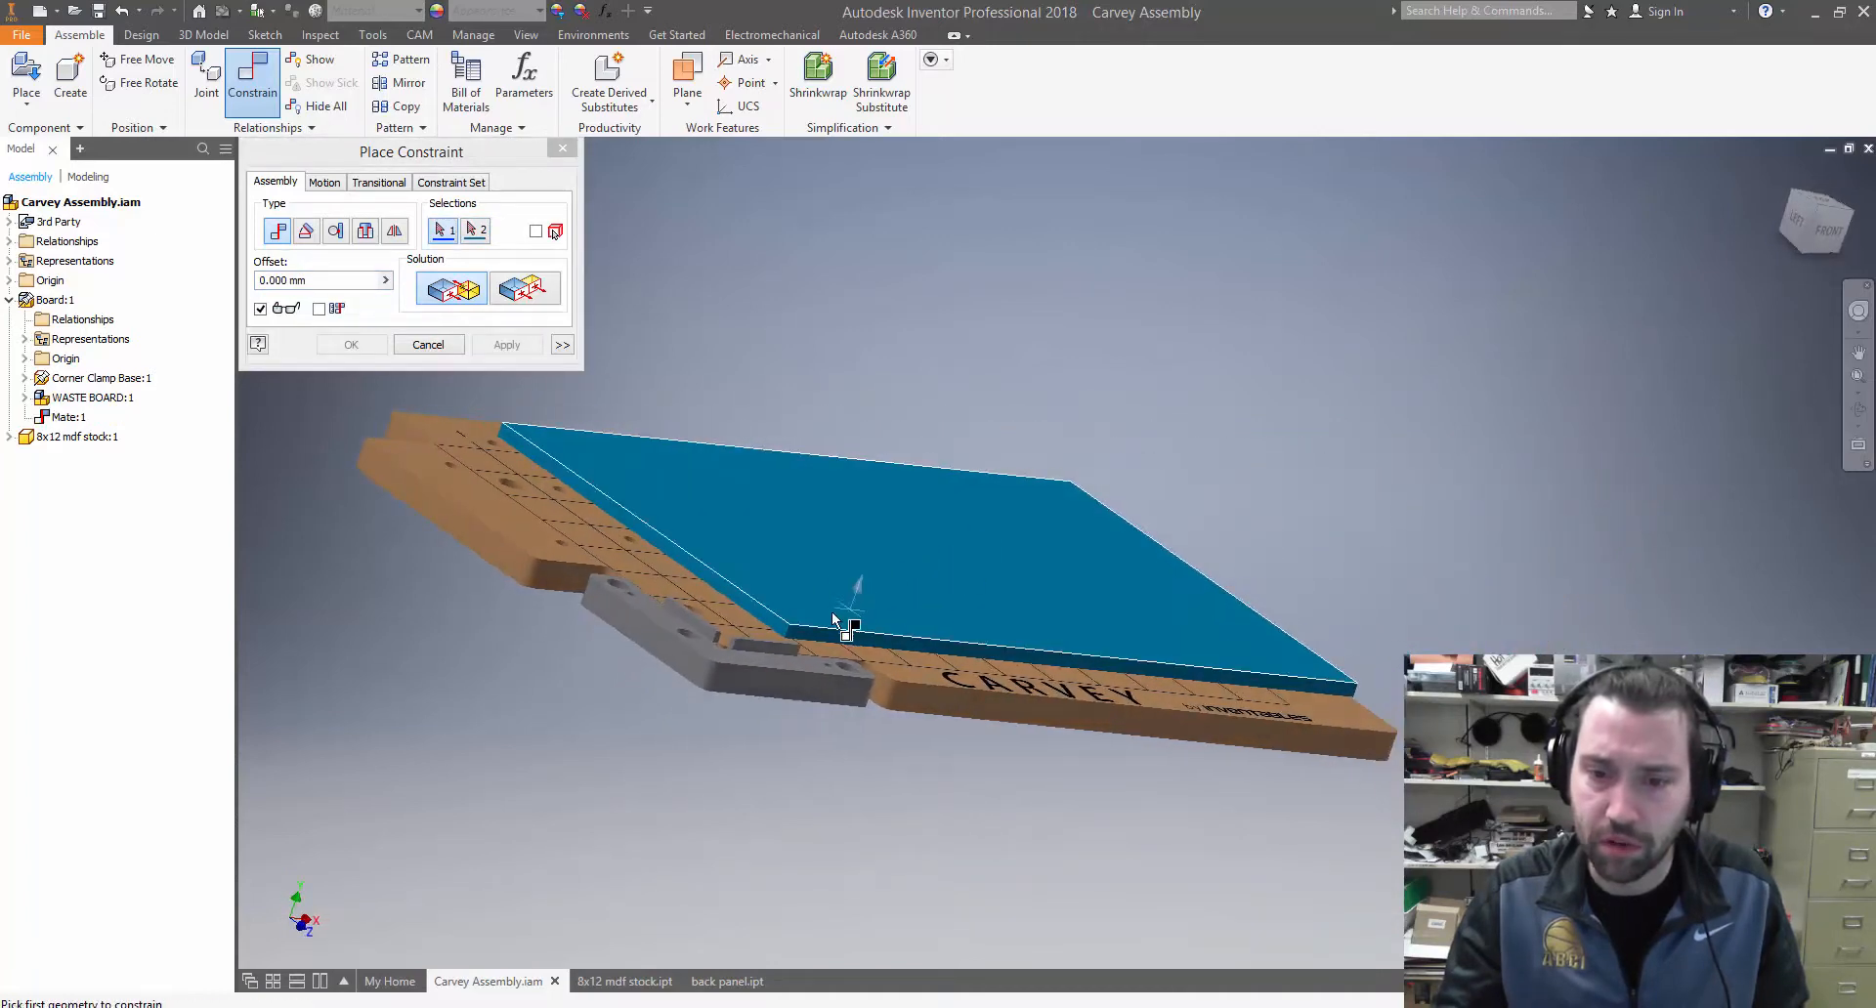
click(760, 615)
shift+middle_drag(772, 625, 647, 640)
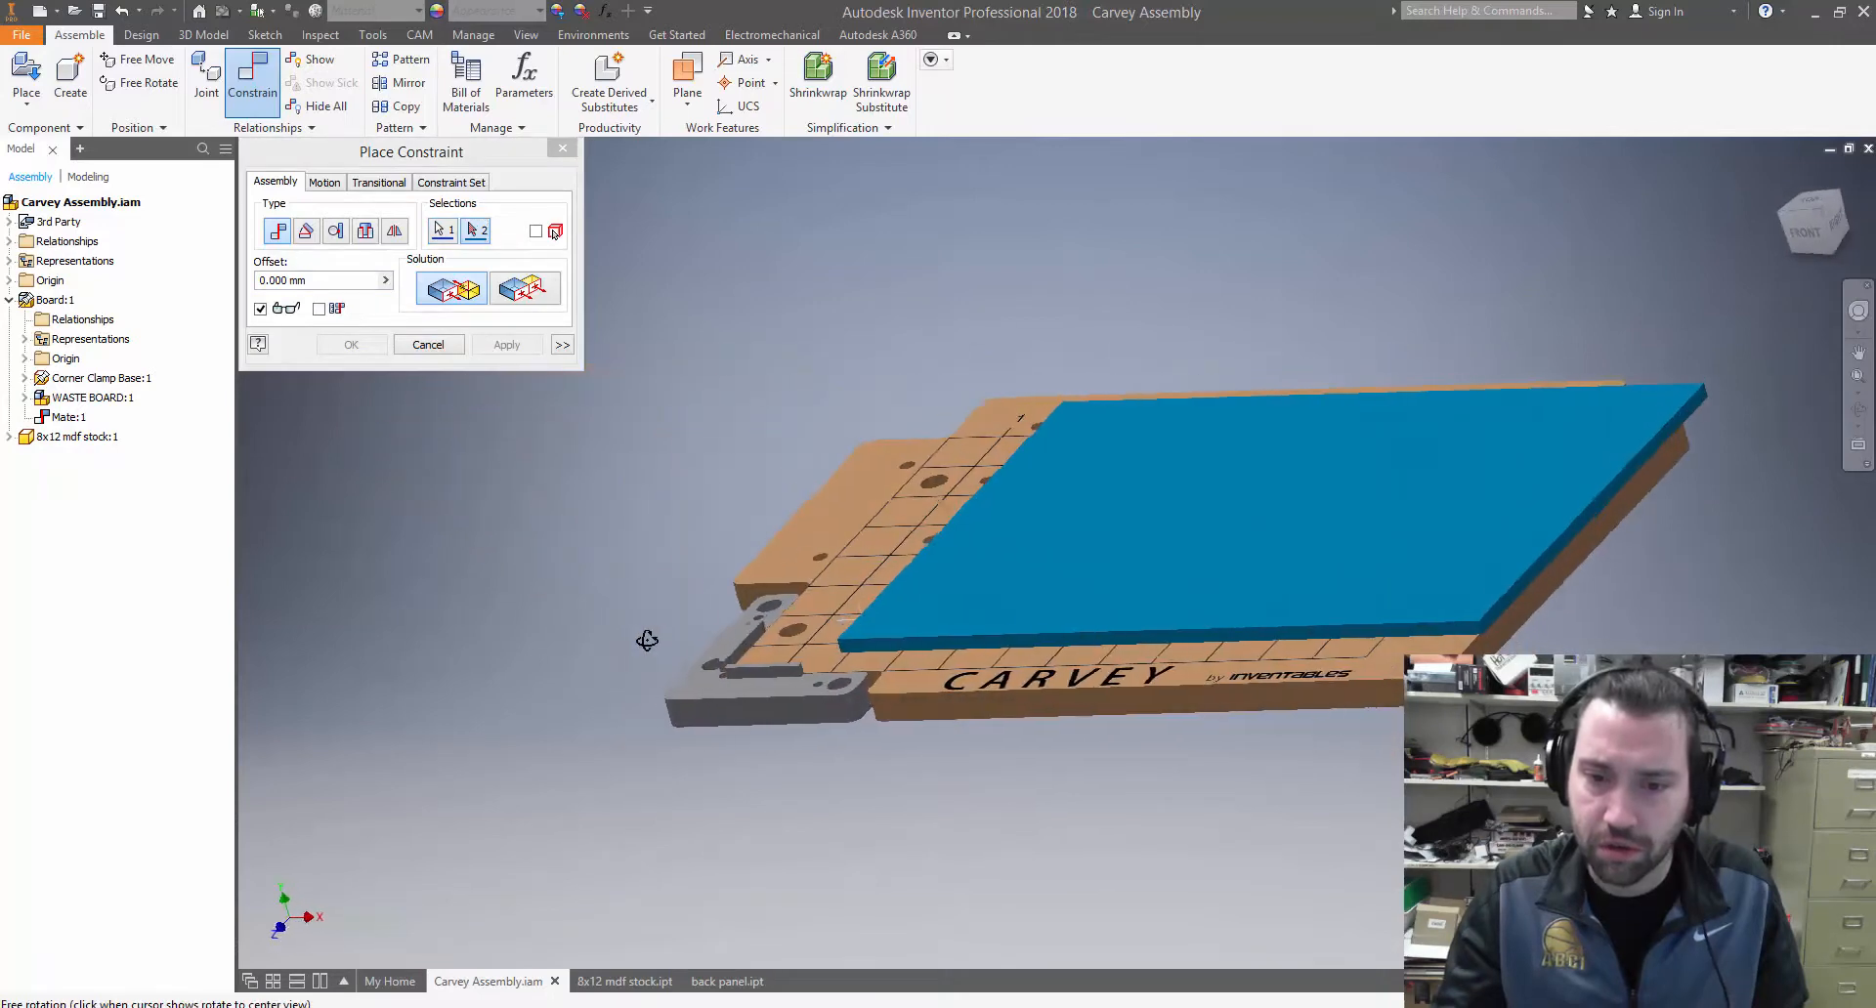
scroll(781, 668, down, 5)
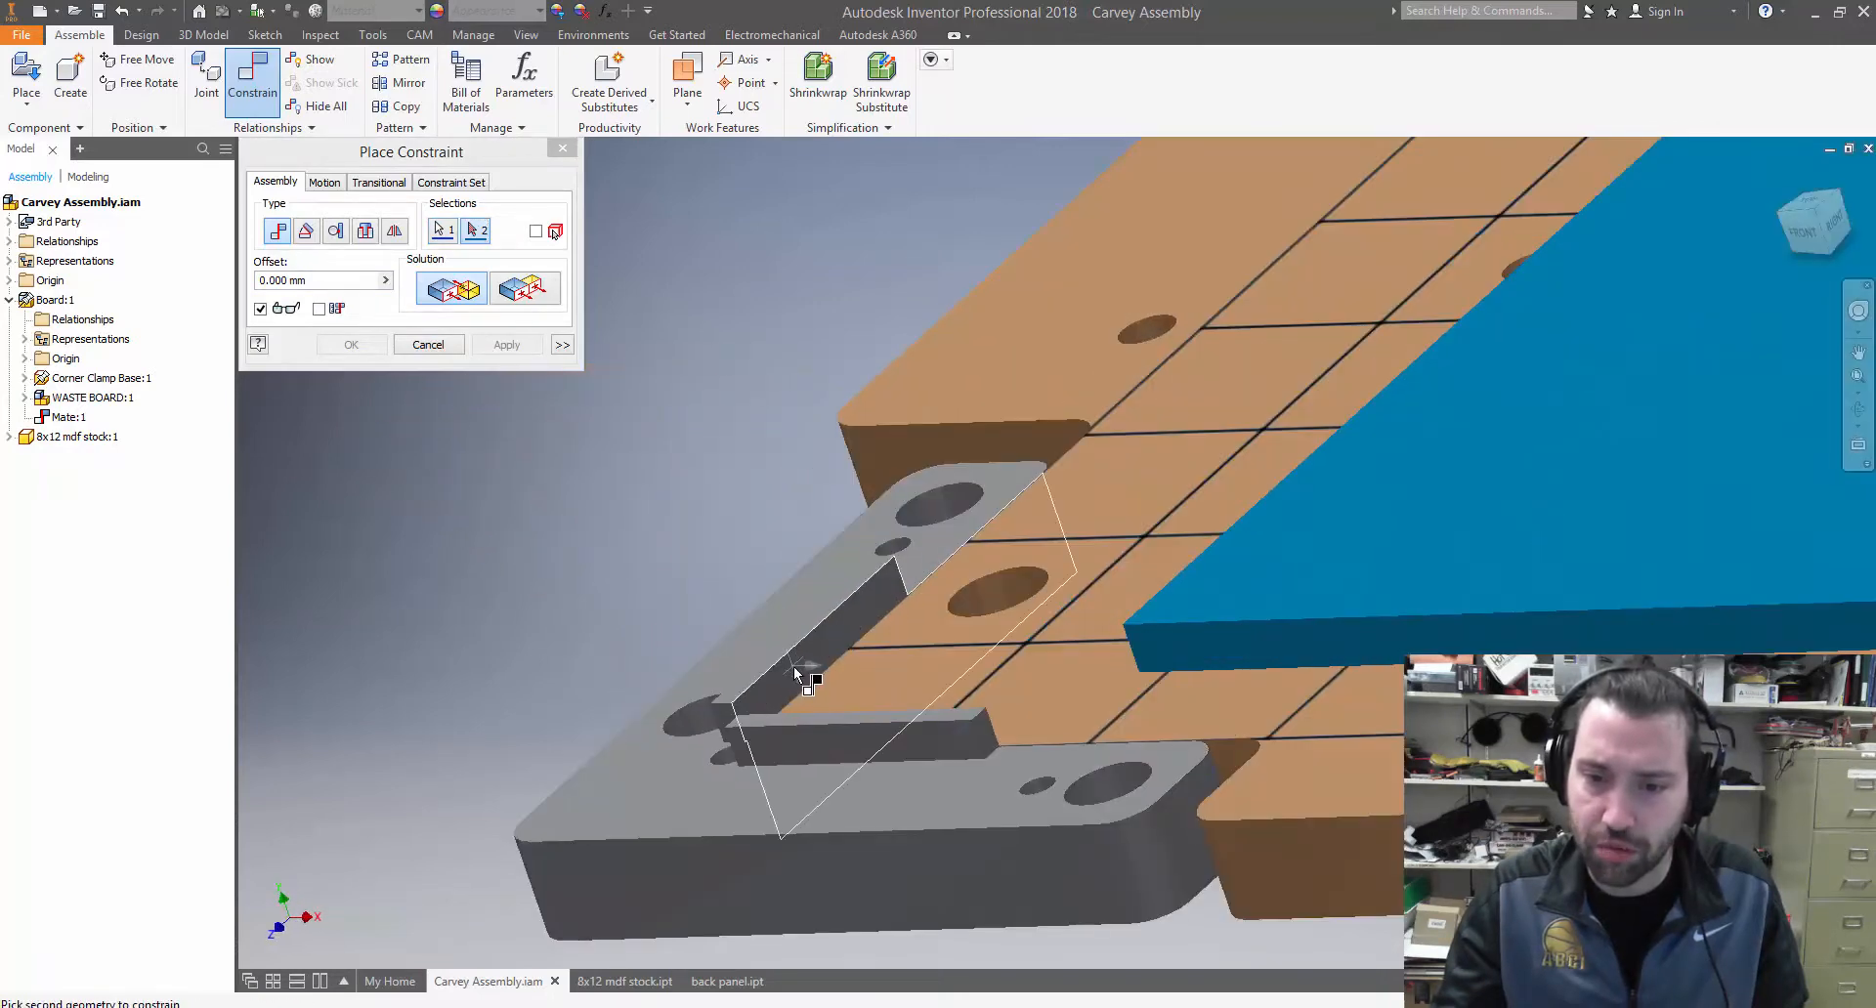
click(793, 666)
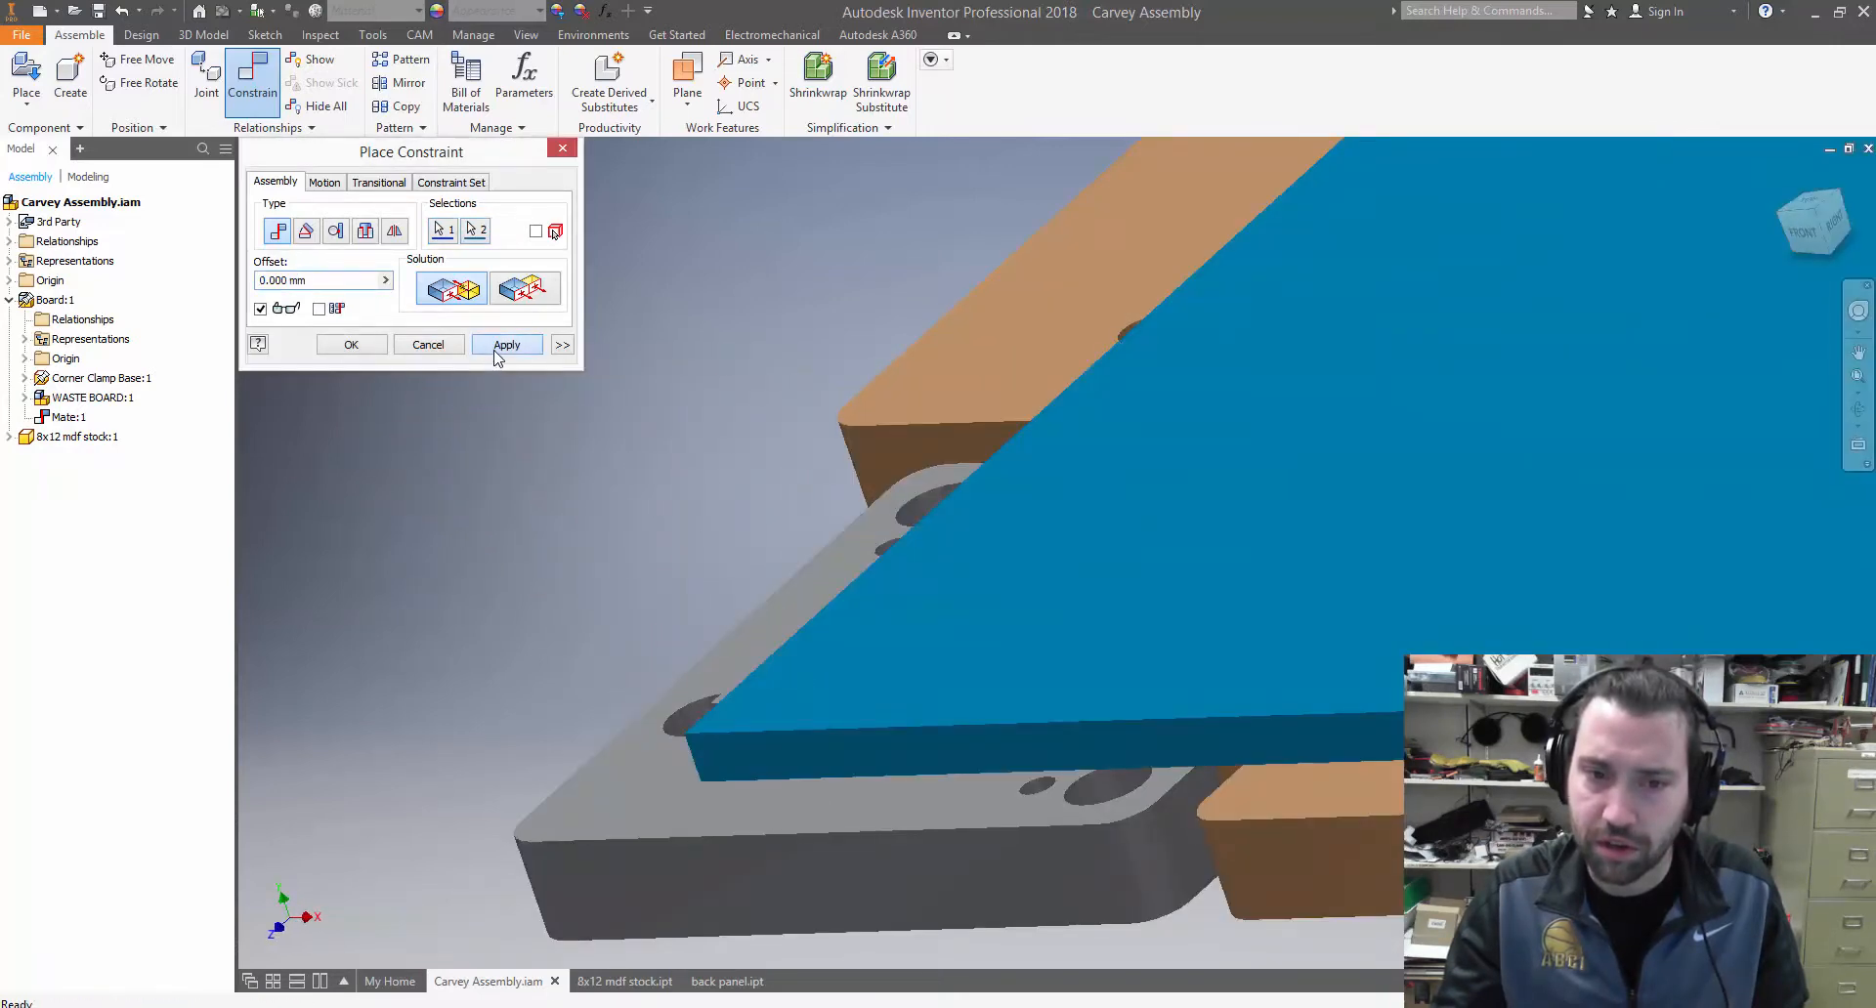
click(496, 349)
click(417, 353)
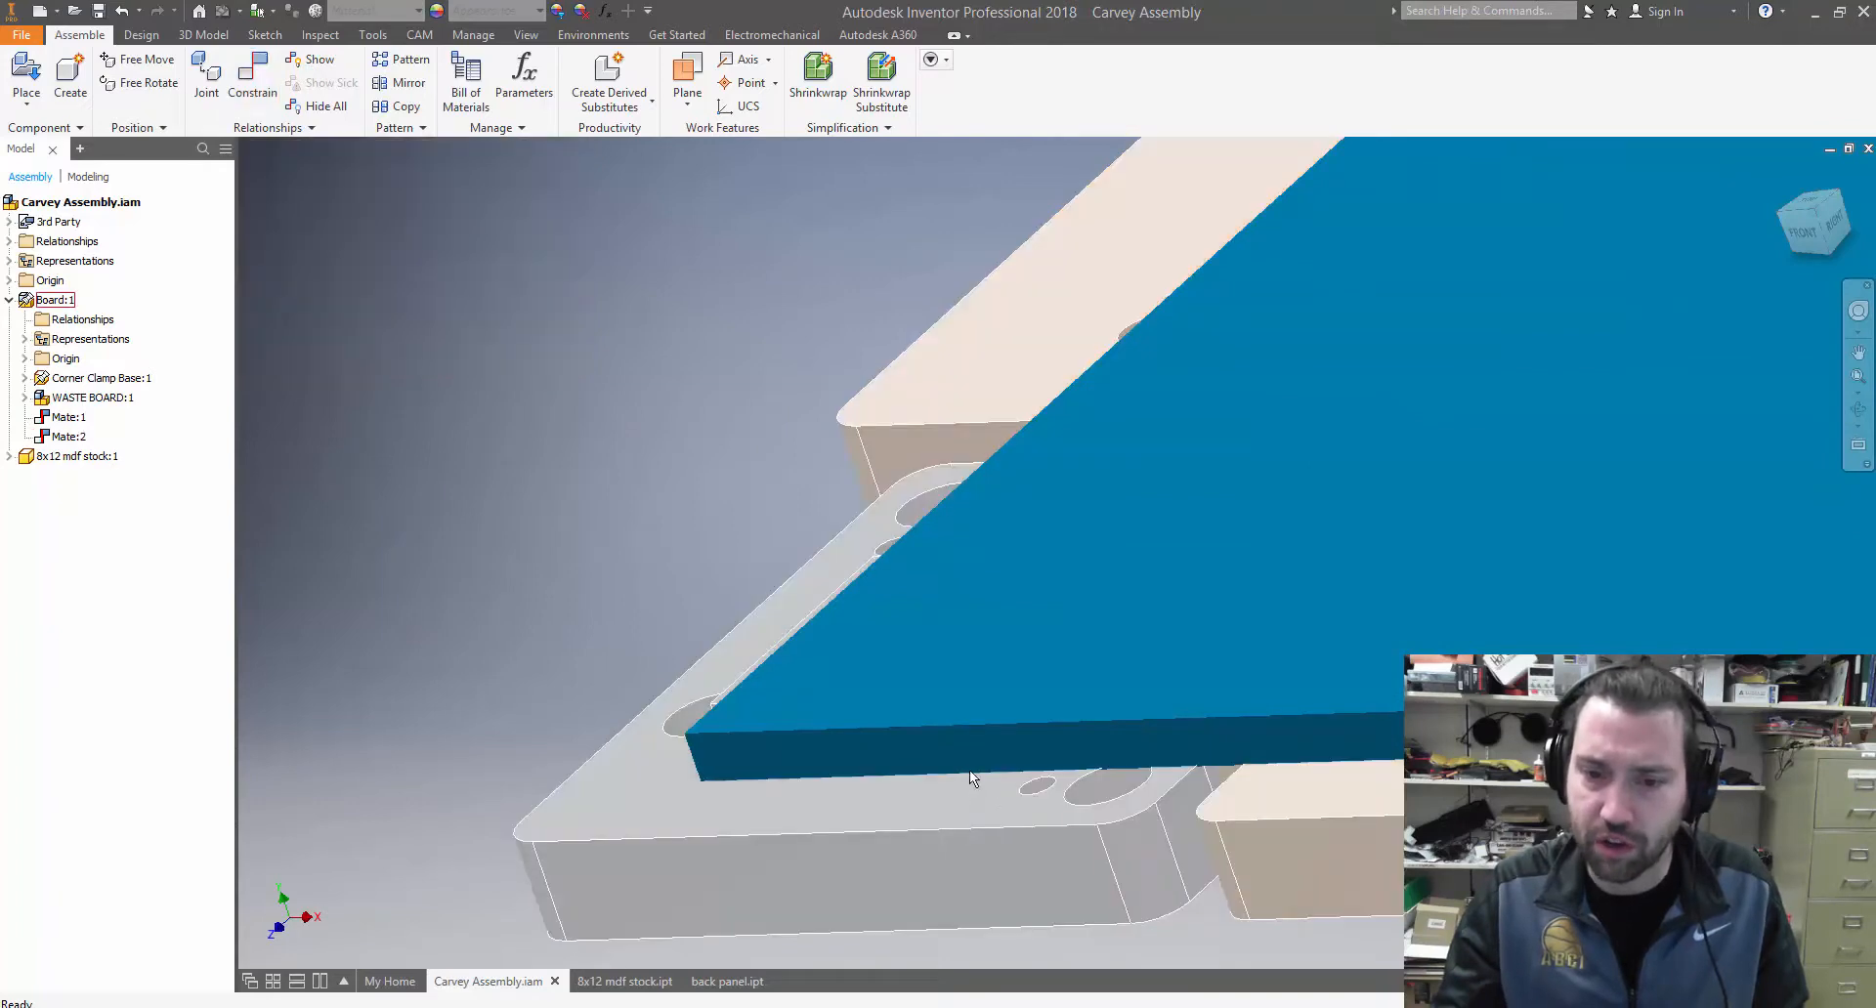
Slide the stock along the waste board away from the clamp's front stop to expose the clamp corner
mouse_move(969, 770)
shift+middle_down()
mouse_move(971, 803)
mouse_move(994, 756)
shift+middle_up()
scroll(996, 754, down, 5)
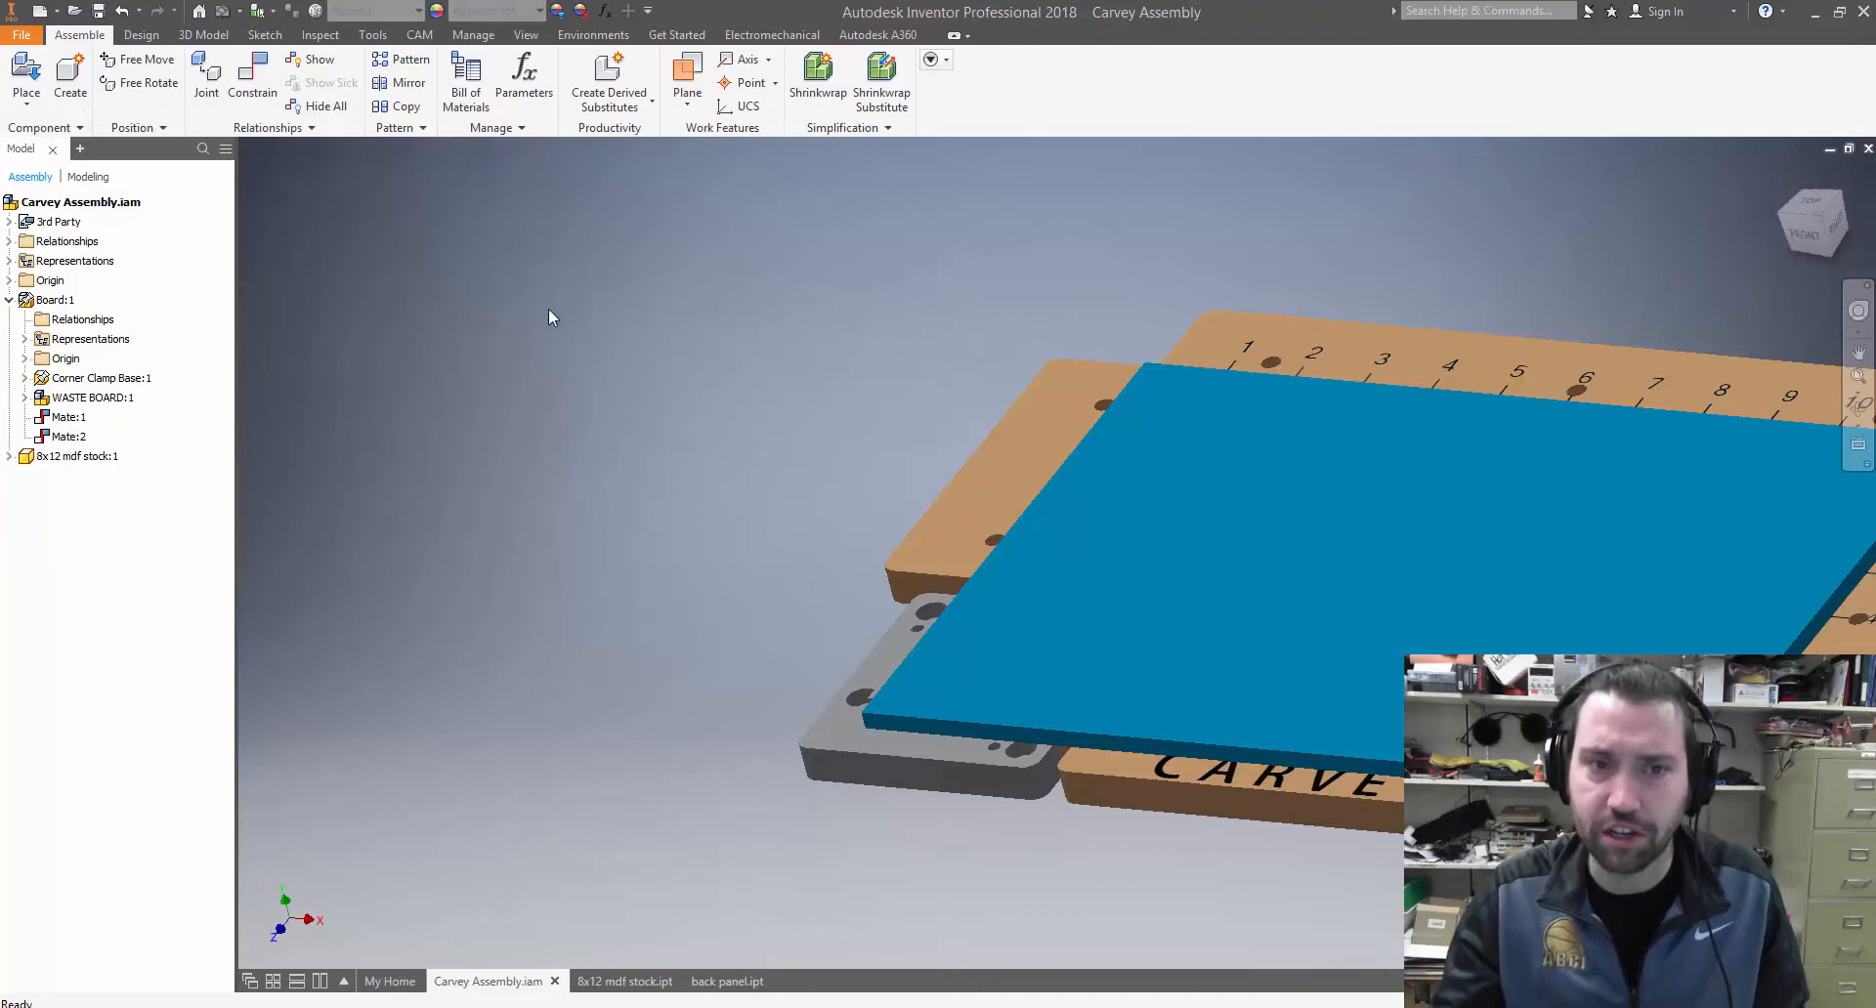
drag(1288, 511, 1182, 404)
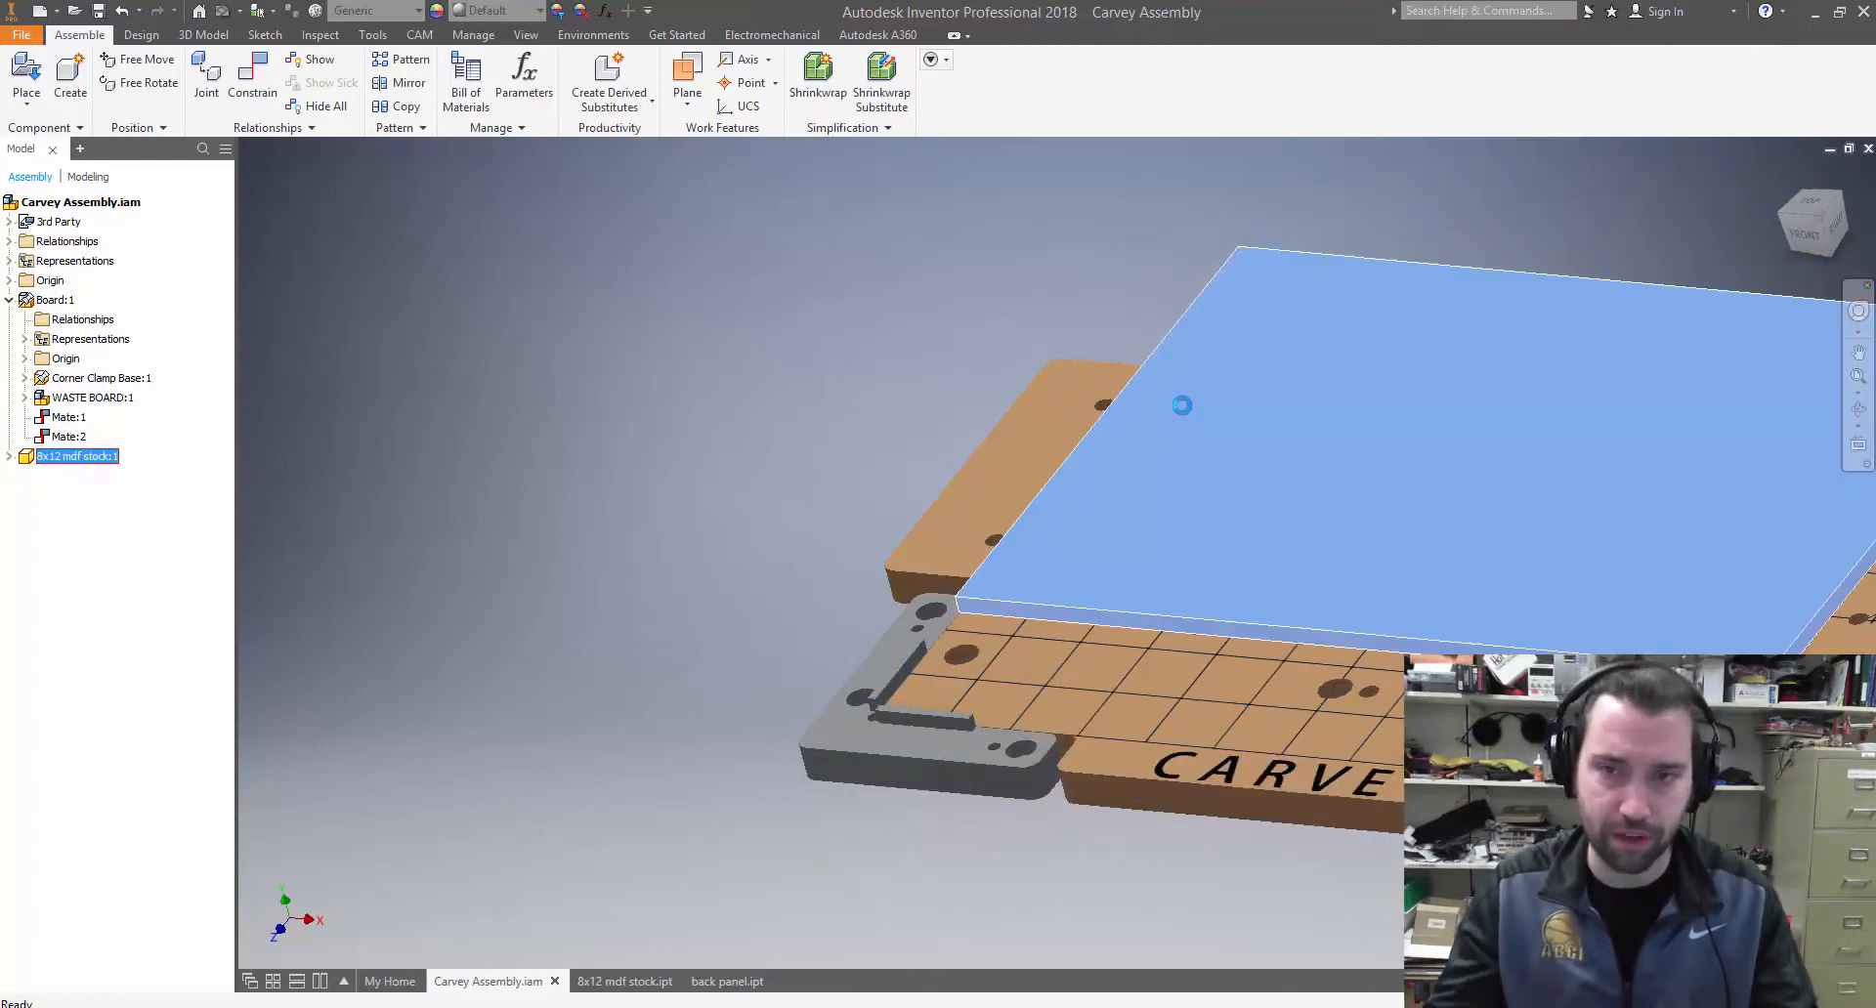
click(977, 624)
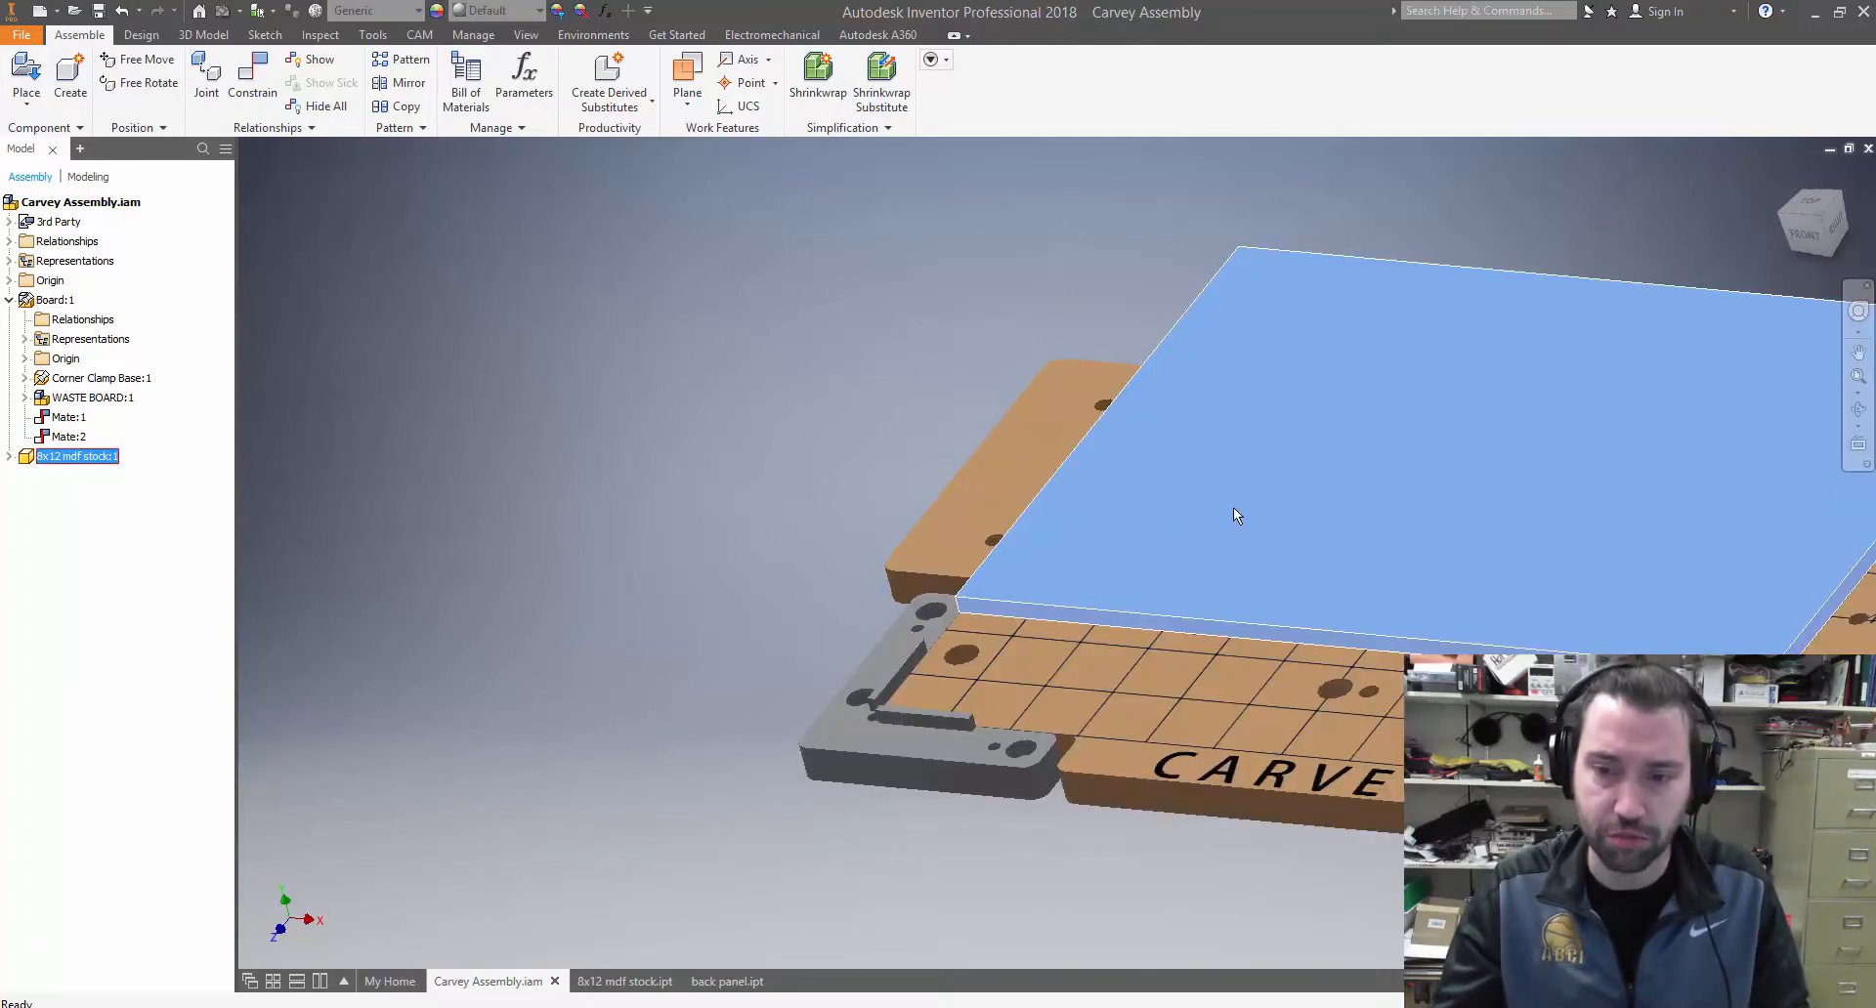
mouse_move(1233, 507)
shift+middle_down()
mouse_move(1315, 510)
mouse_move(1217, 495)
shift+middle_up()
mouse_move(1210, 526)
shift+mouse_down()
mouse_move(1186, 560)
mouse_move(1209, 541)
shift+mouse_up()
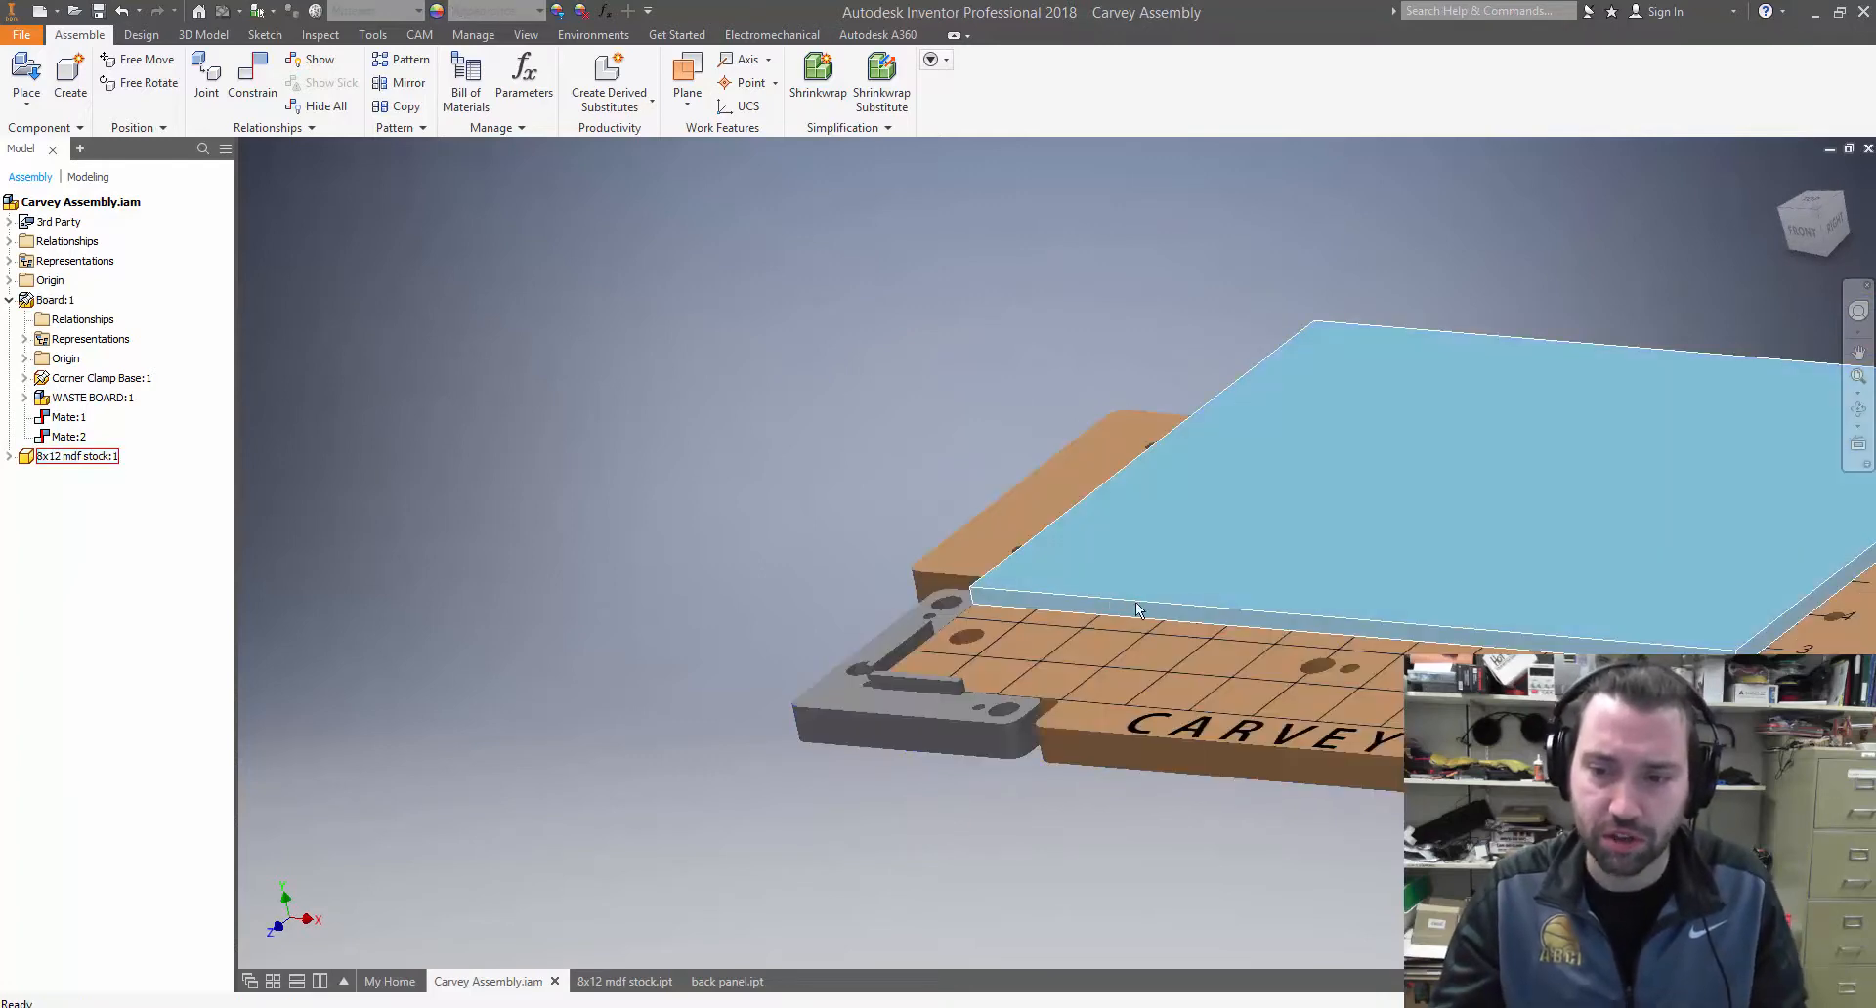
Mate the stock's long front edge face to the corner clamp's front stop face with a 0 mm offset
shift+middle_drag(1123, 600, 1194, 523)
click(267, 77)
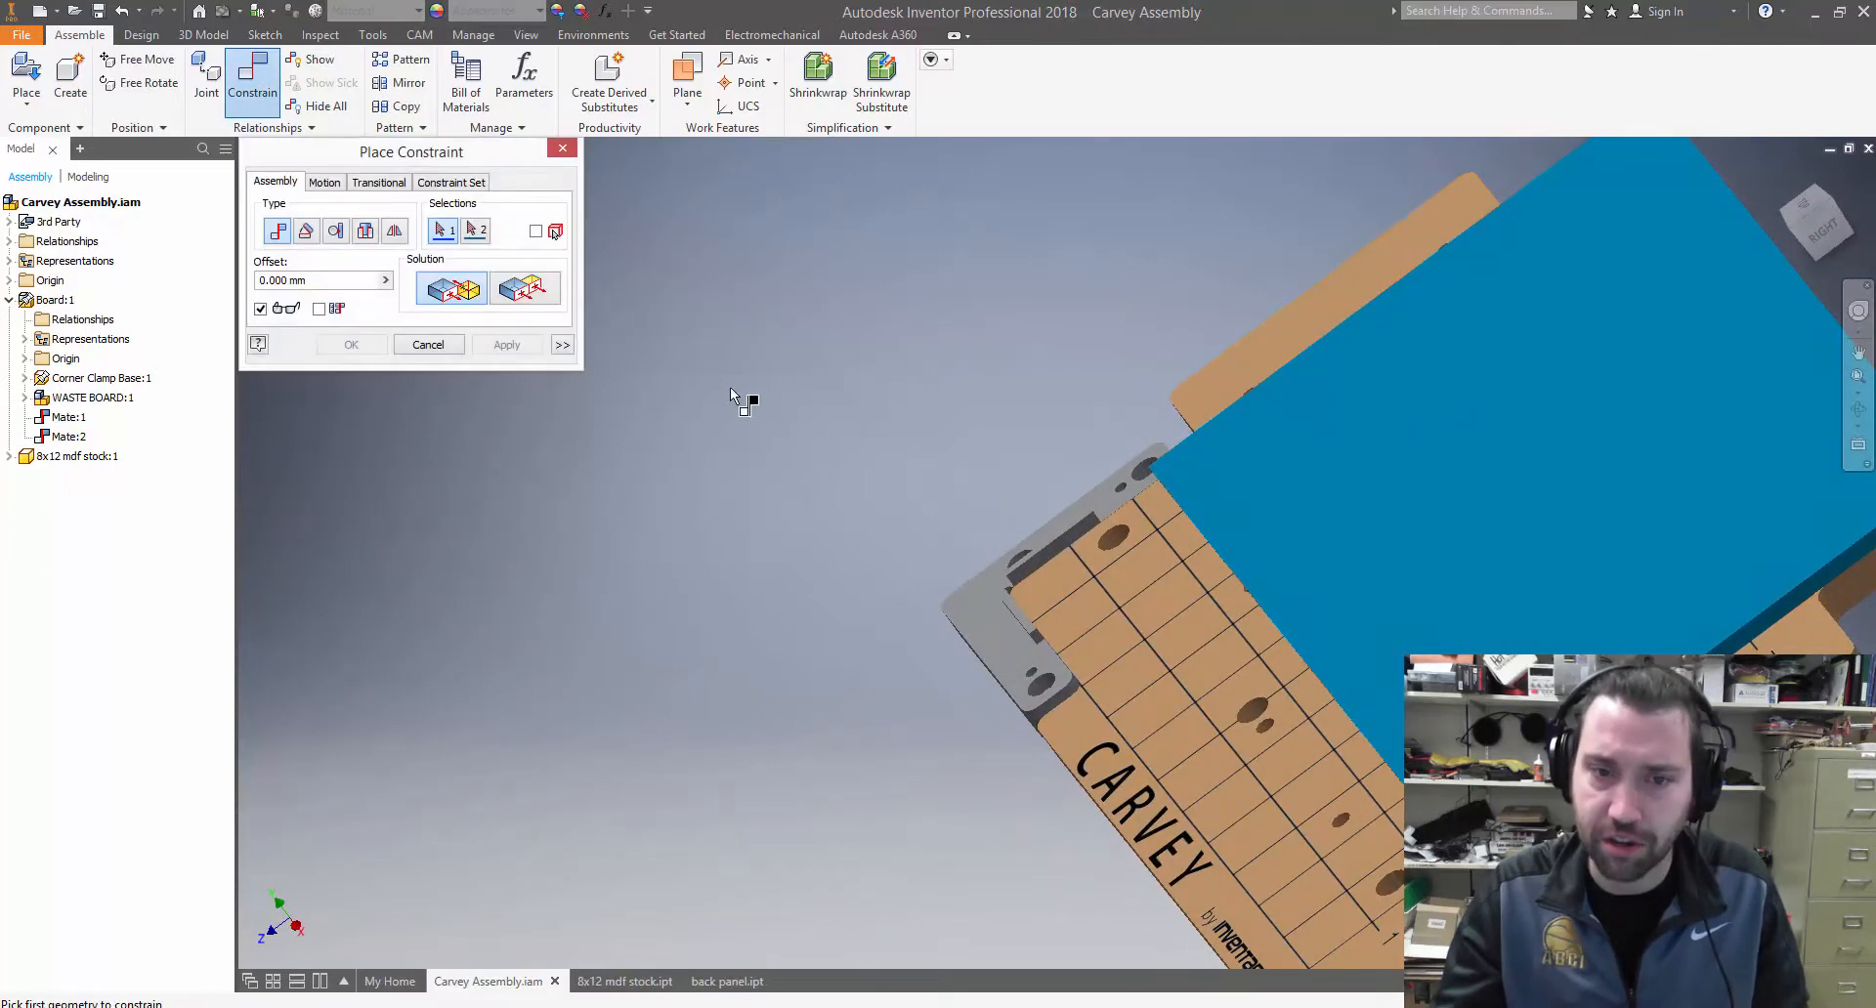
shift+middle_drag(1110, 594, 816, 569)
click(1141, 625)
click(1221, 600)
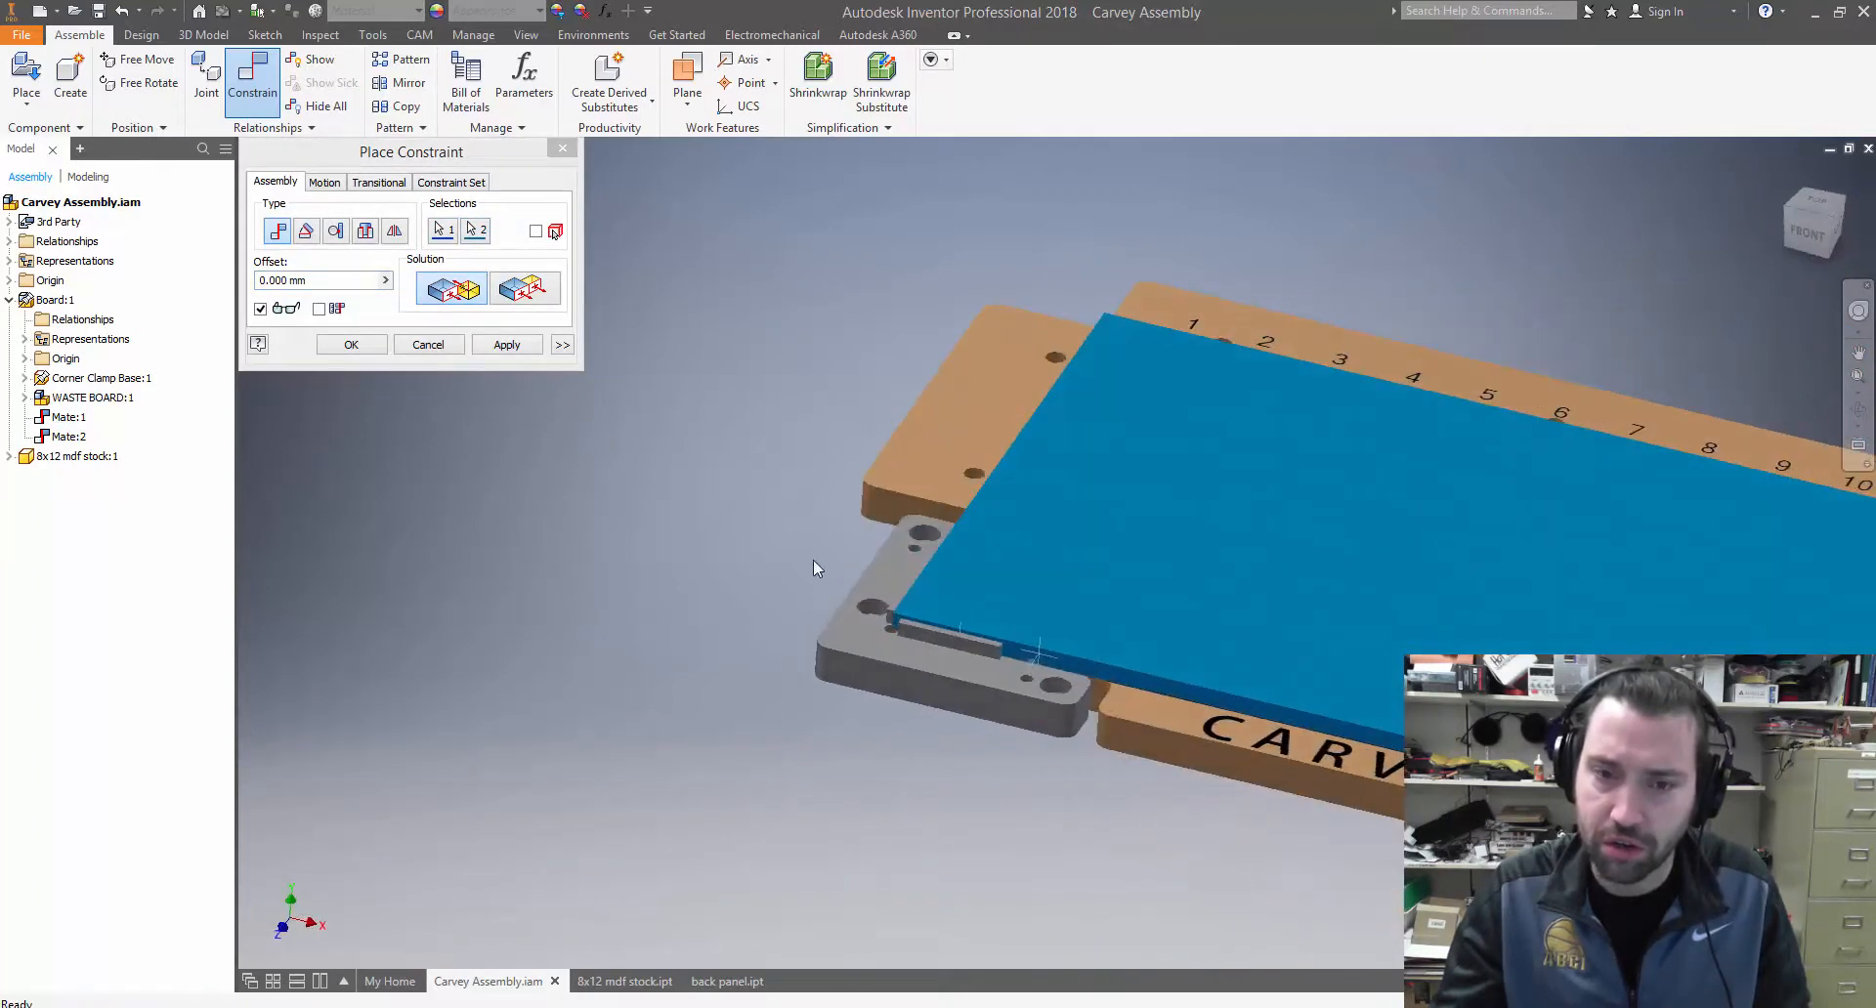
click(506, 344)
click(428, 344)
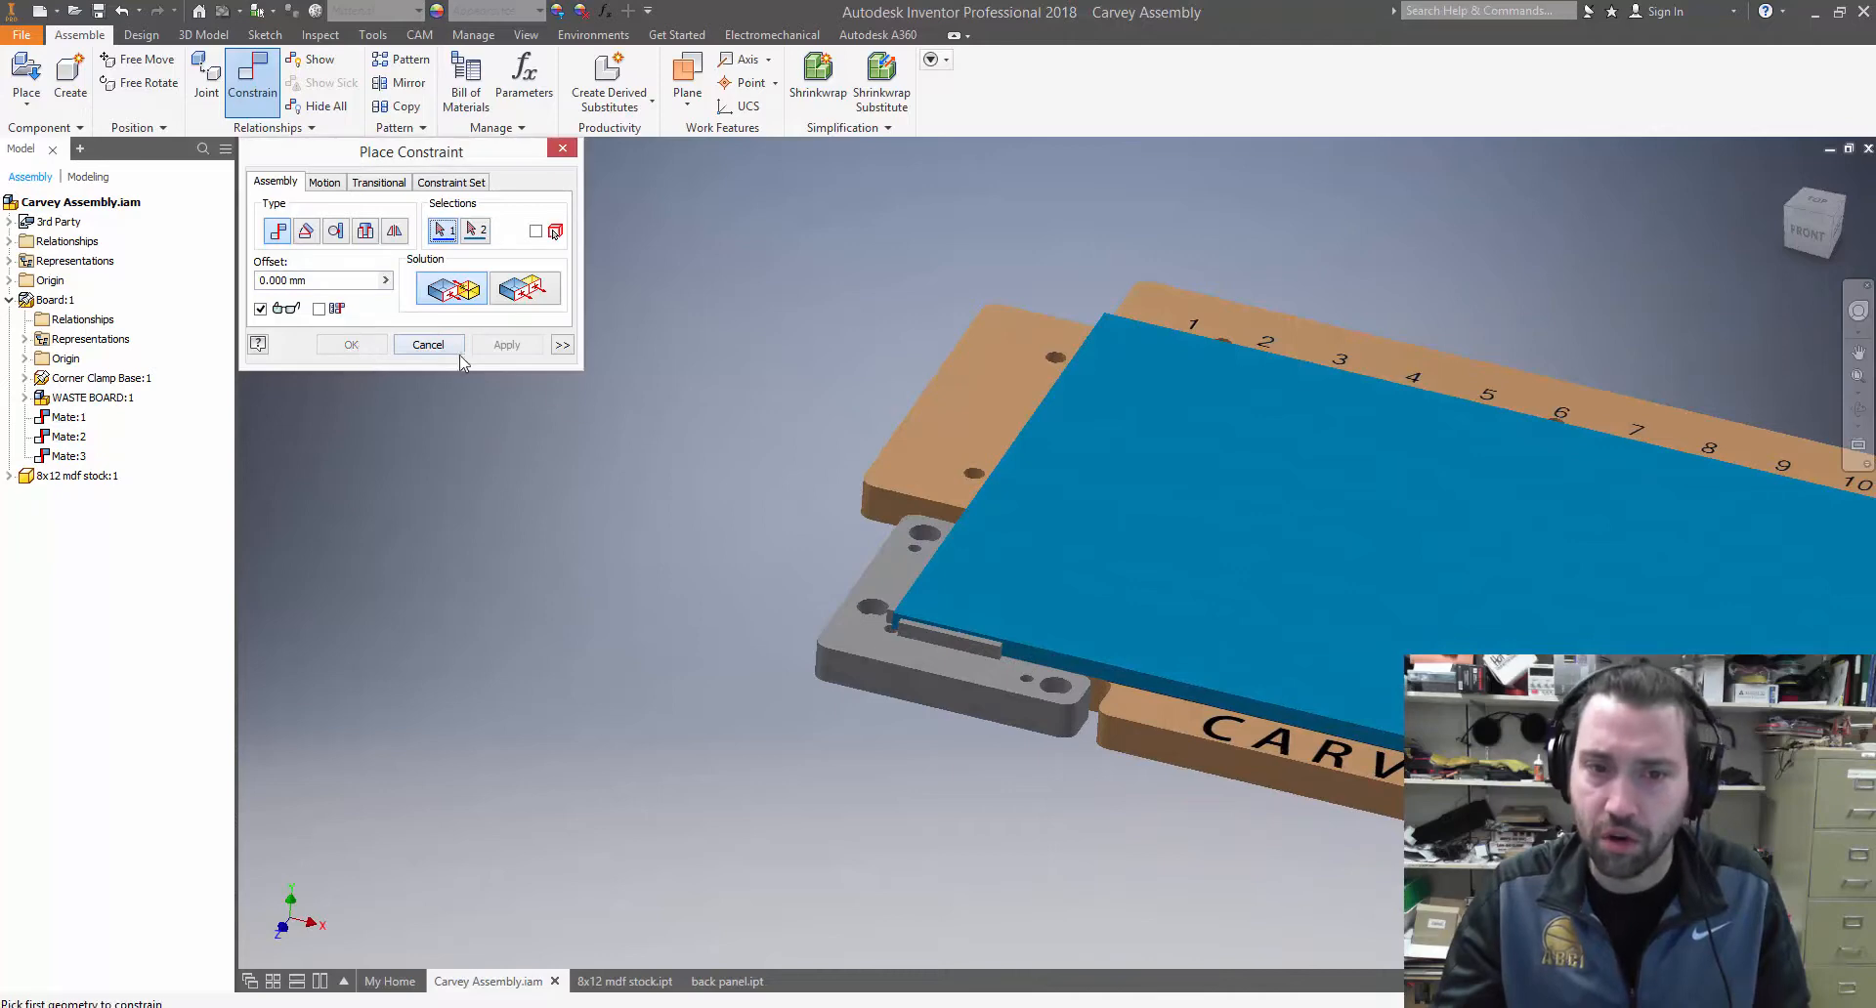
Check the stock's seating in the corner clamp by trying to move it and viewing it from above
scroll(1124, 581, down, 3)
shift+middle_drag(1163, 538, 1116, 562)
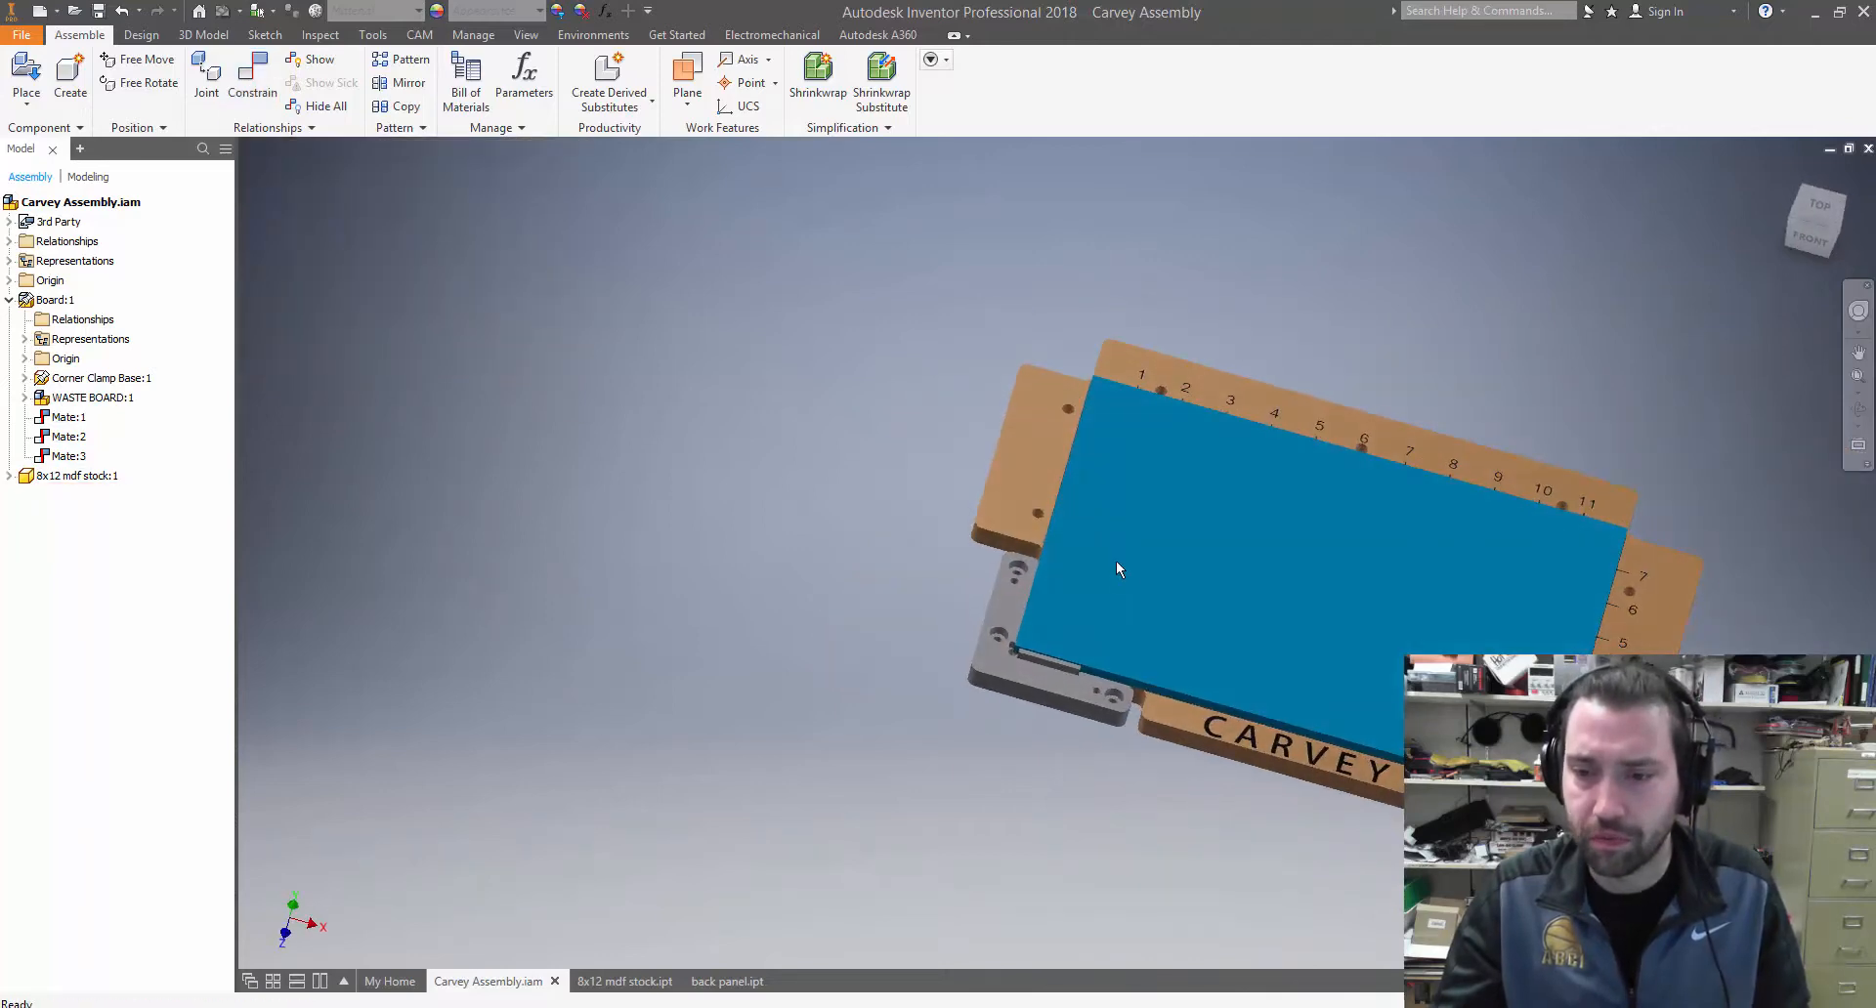
click(1254, 539)
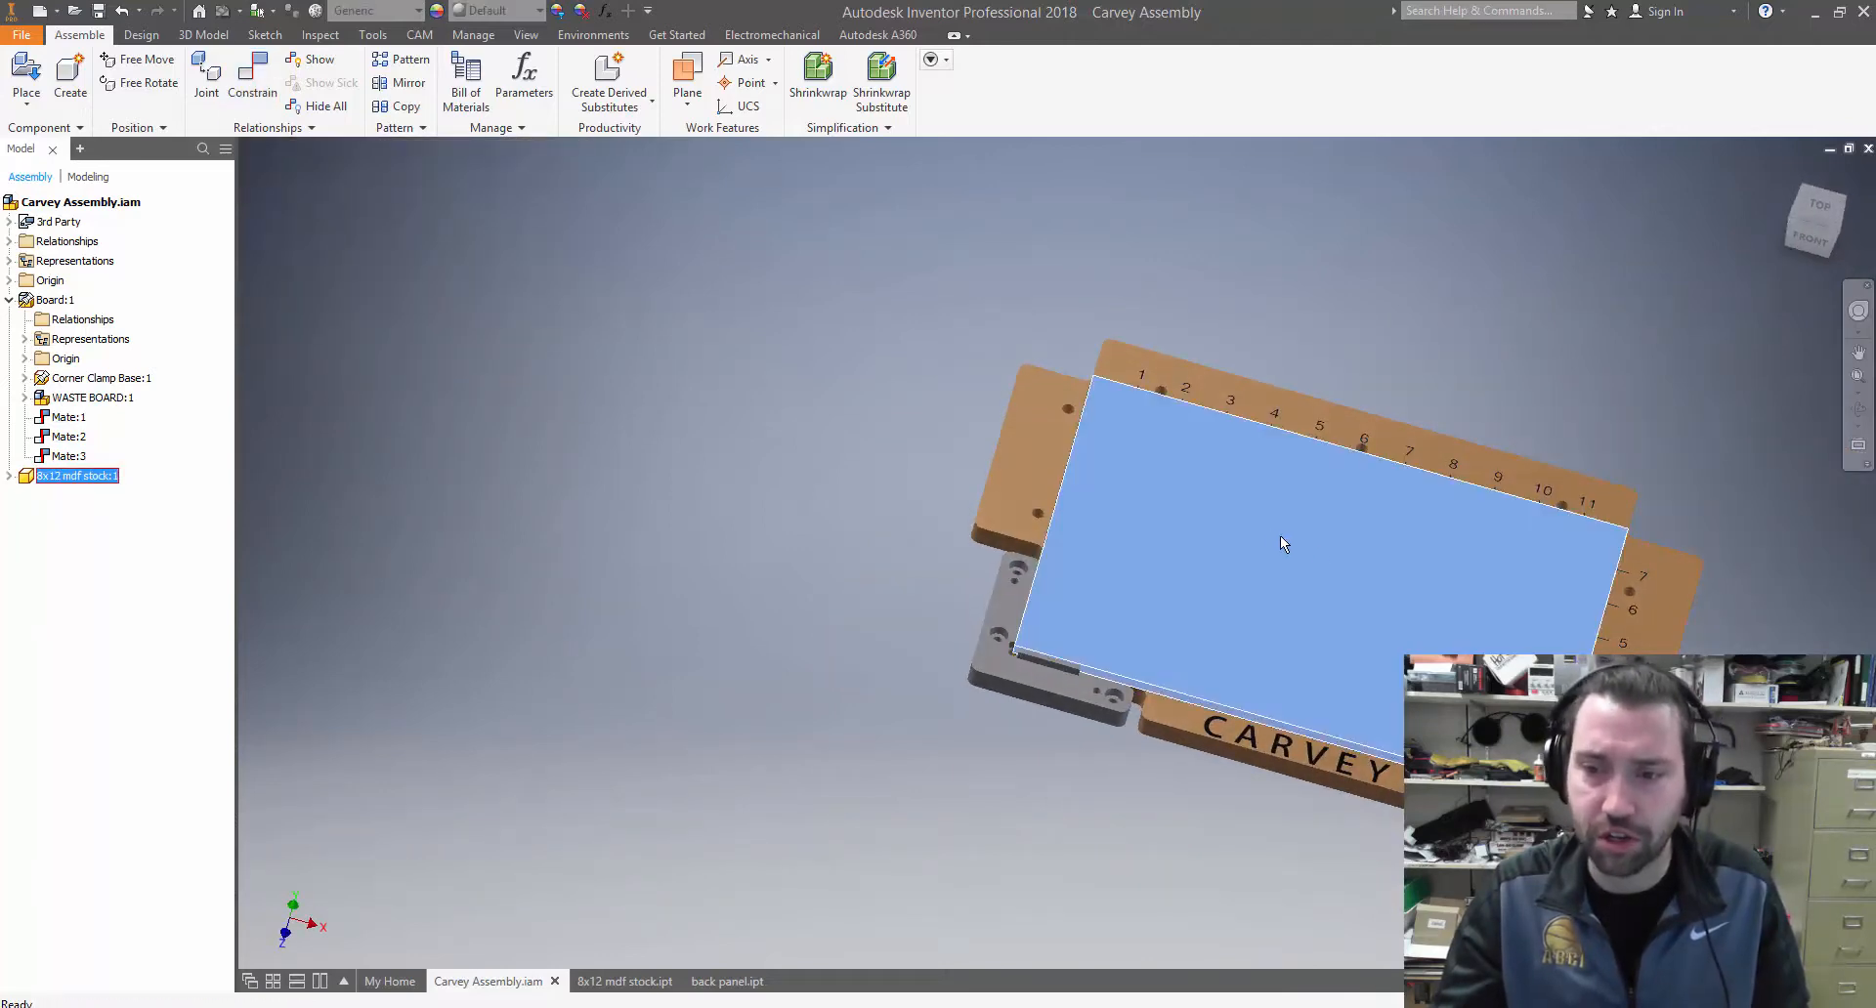
shift+middle_drag(1280, 536, 1236, 534)
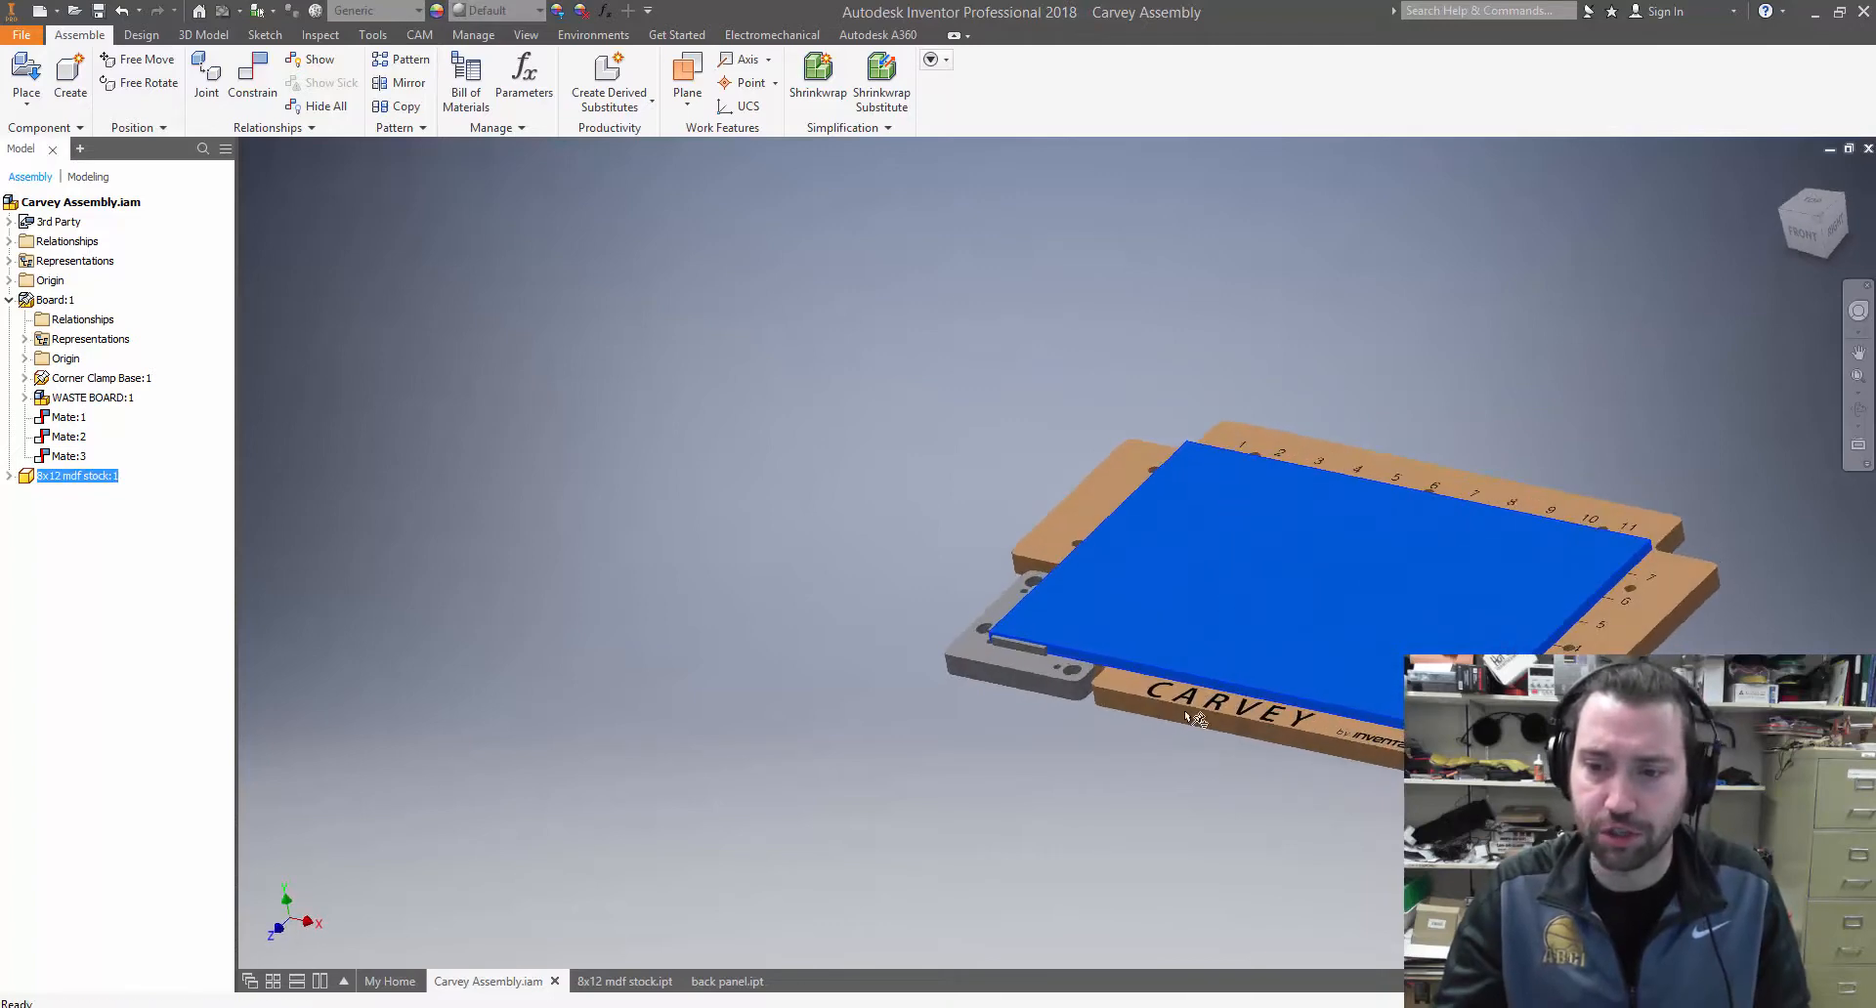
click(995, 567)
Load the back panel part from the video demo folder as a component for the assembly
click(26, 73)
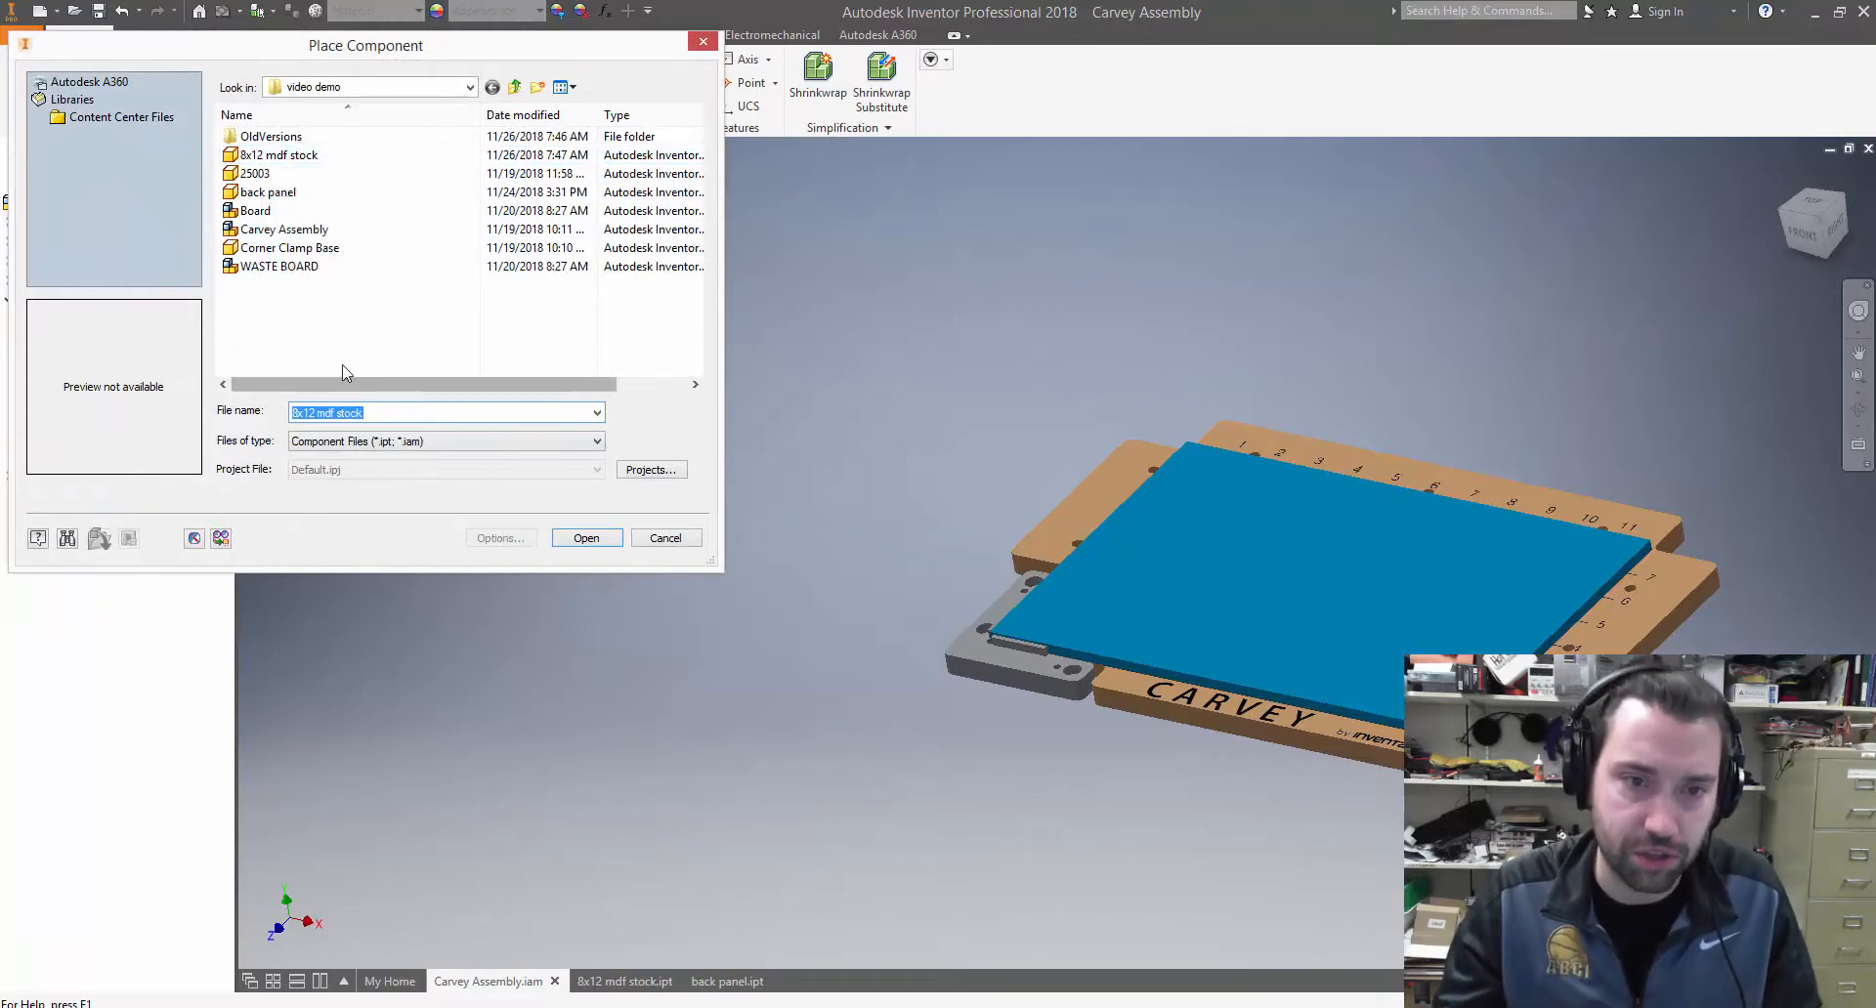
click(269, 193)
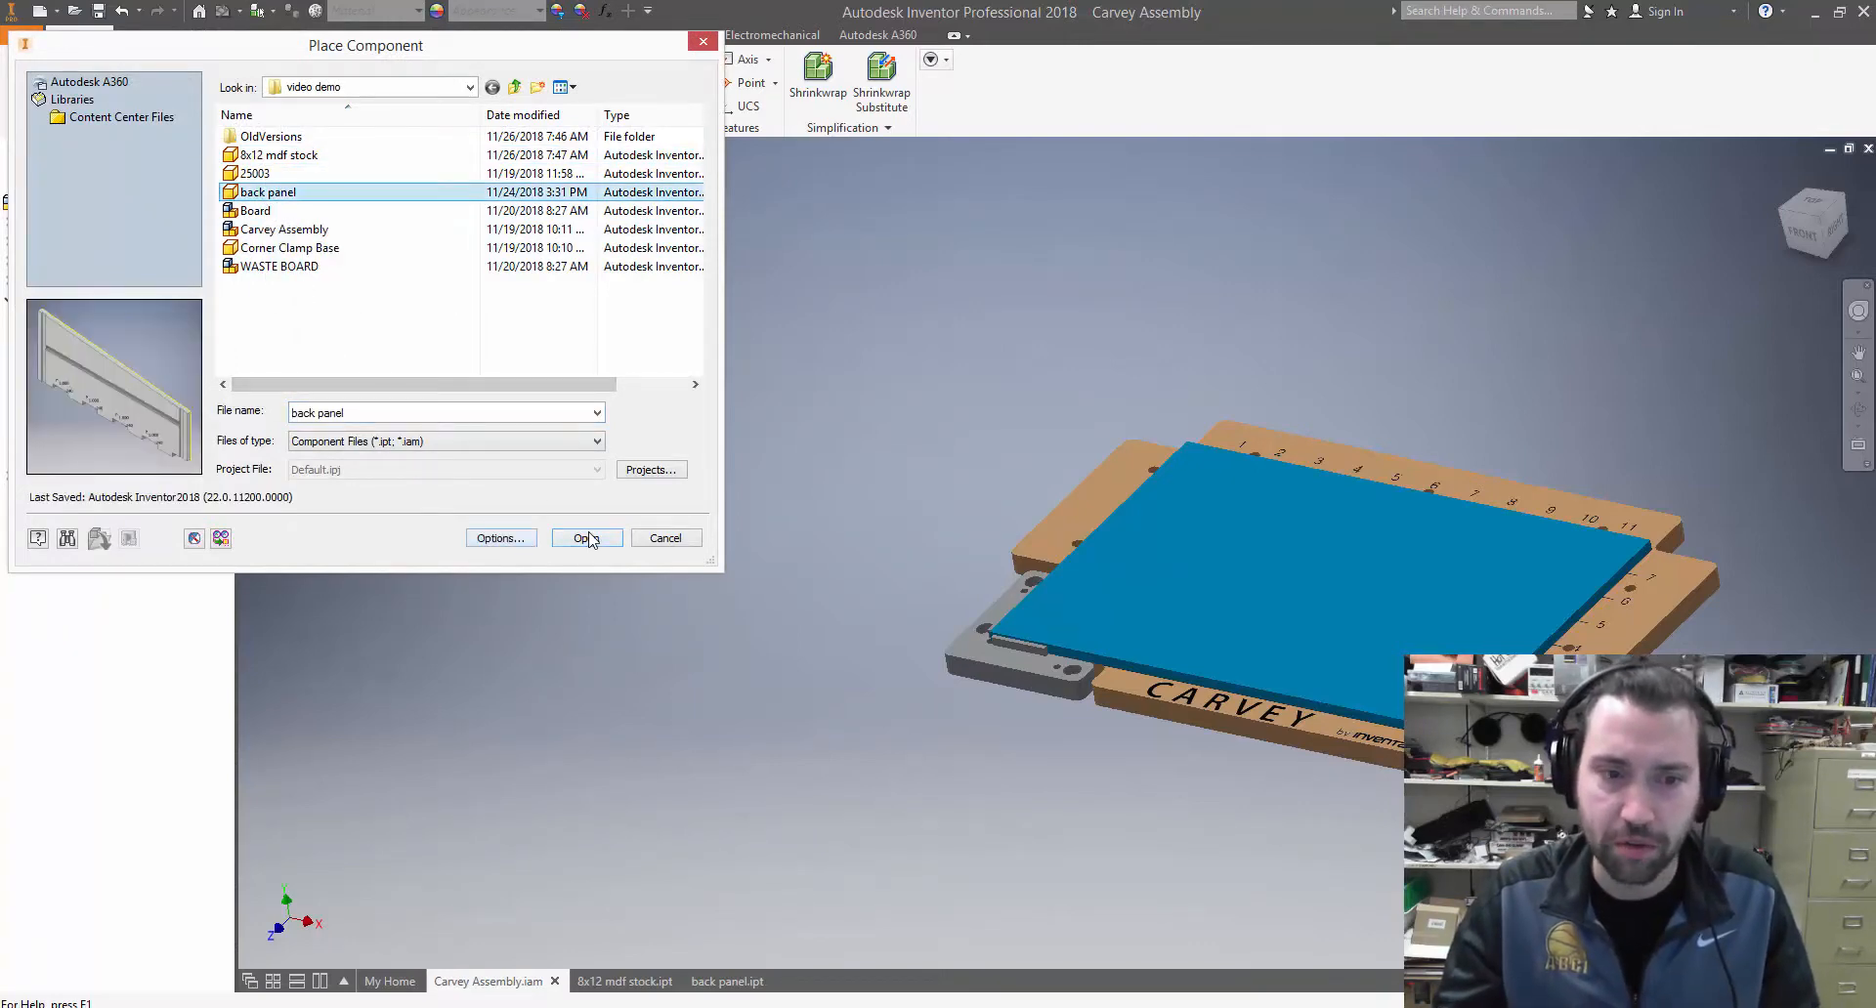
click(591, 540)
shift+middle_drag(1297, 424, 1258, 500)
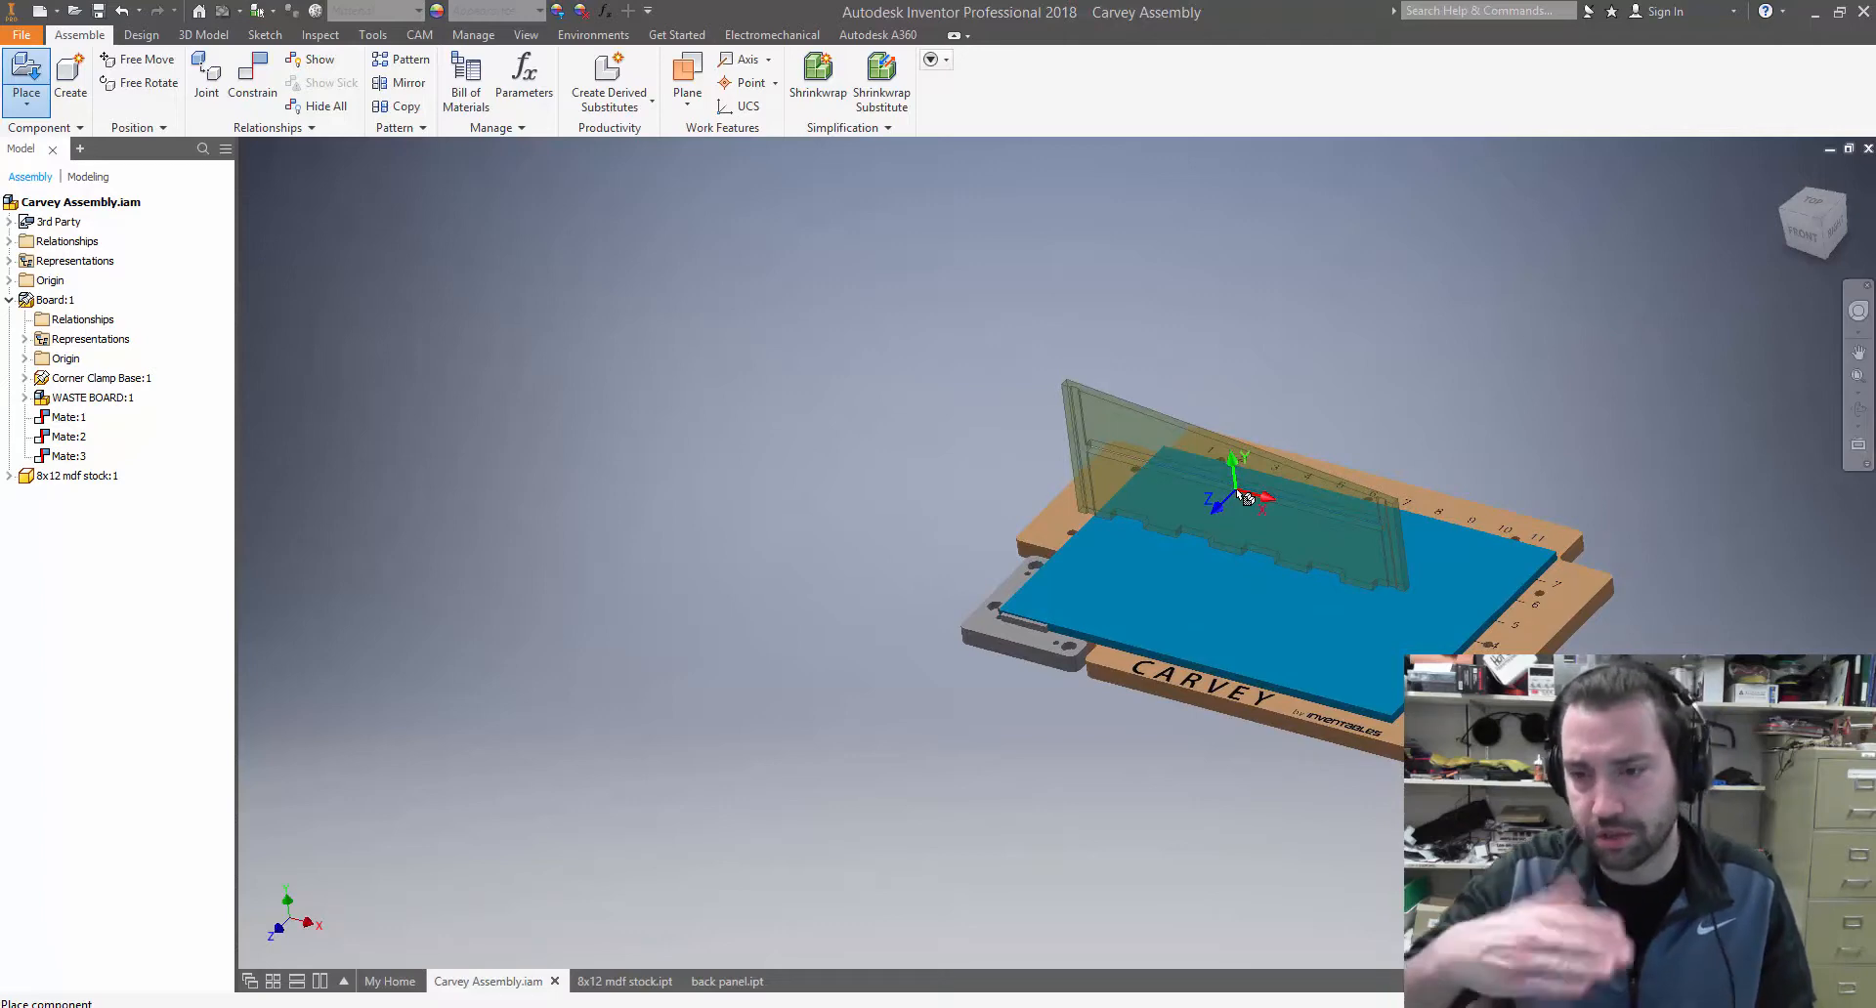
scroll(1244, 497, up, 5)
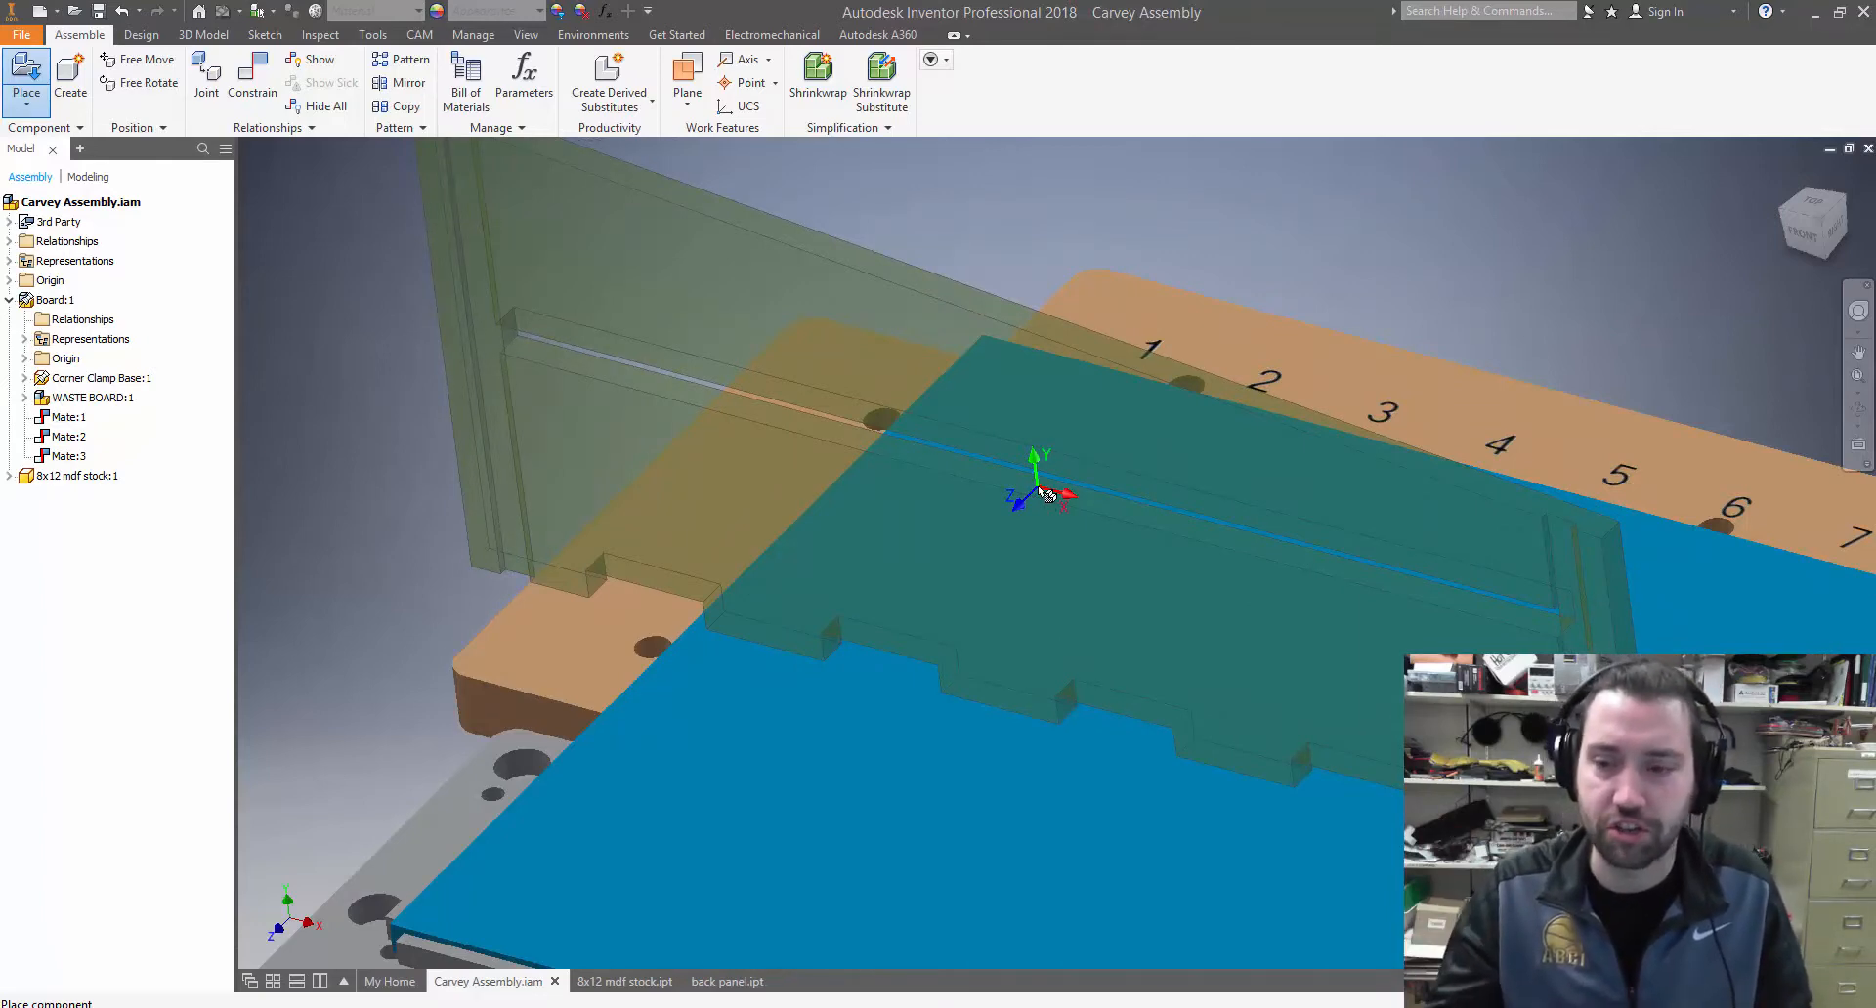
Rotate the back panel preview 90° about X three times so it lies flat with its grooves facing up
right_click(1033, 486)
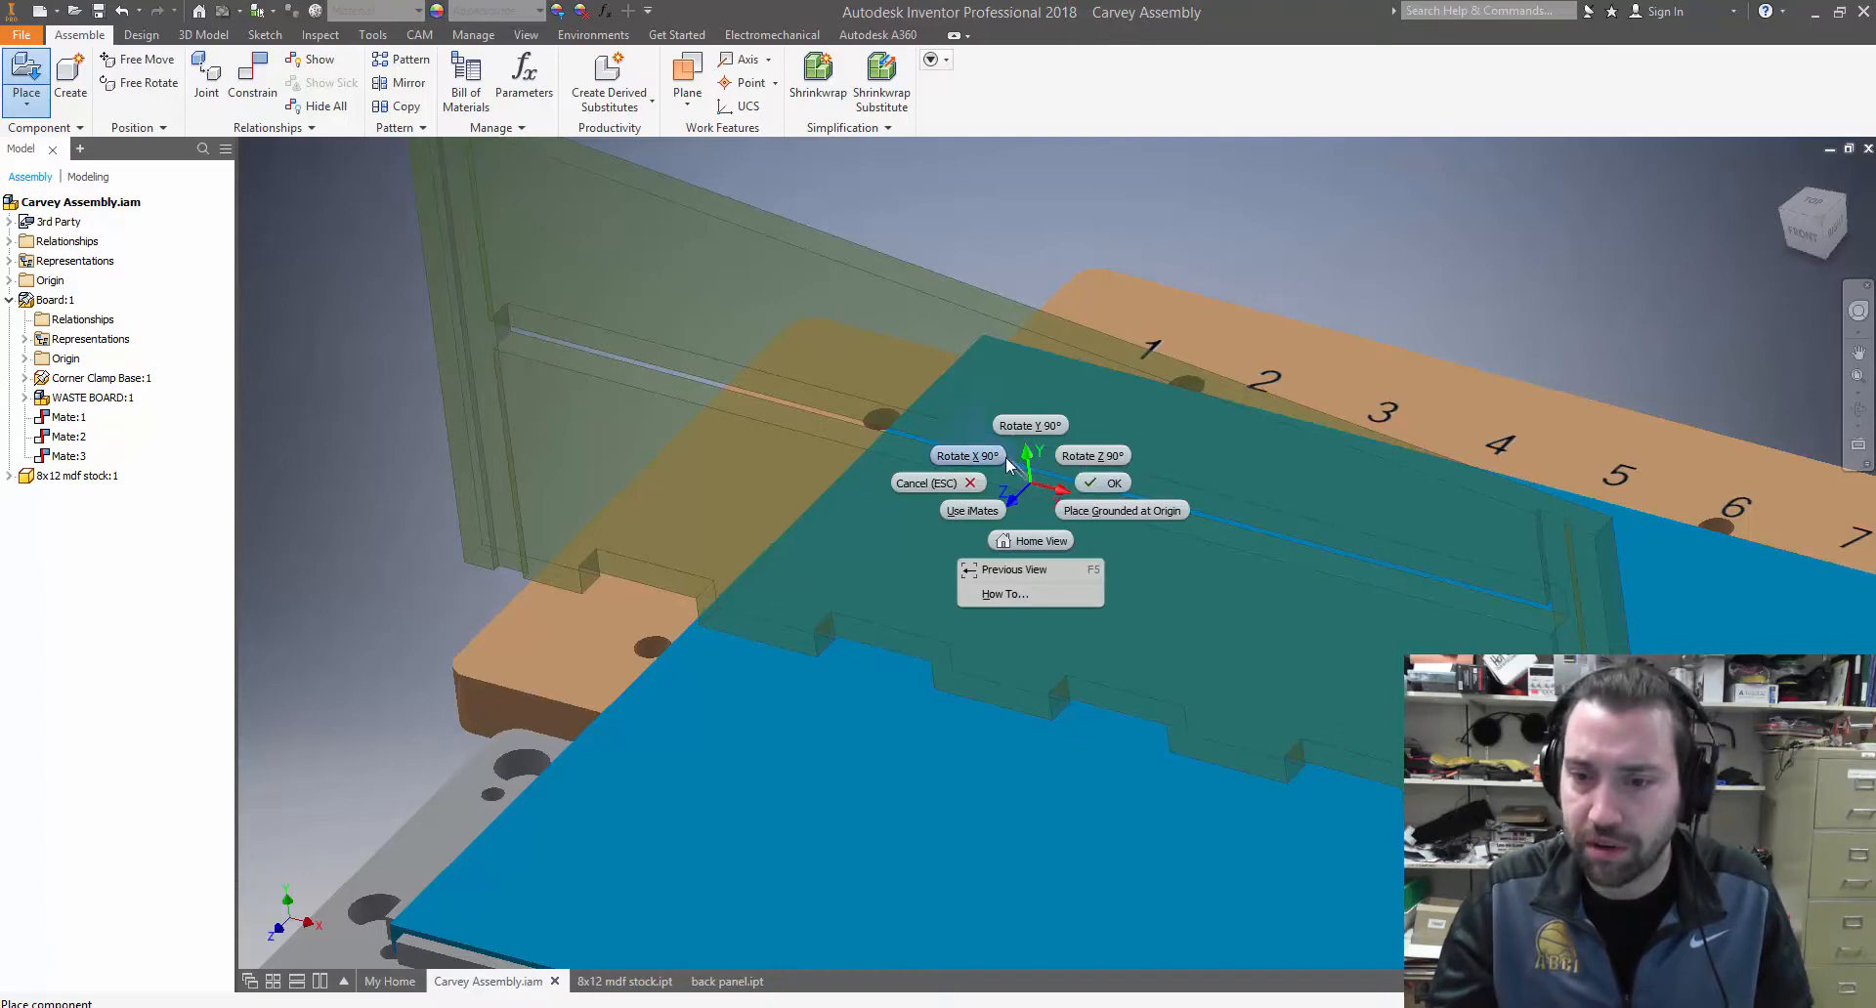
click(1000, 456)
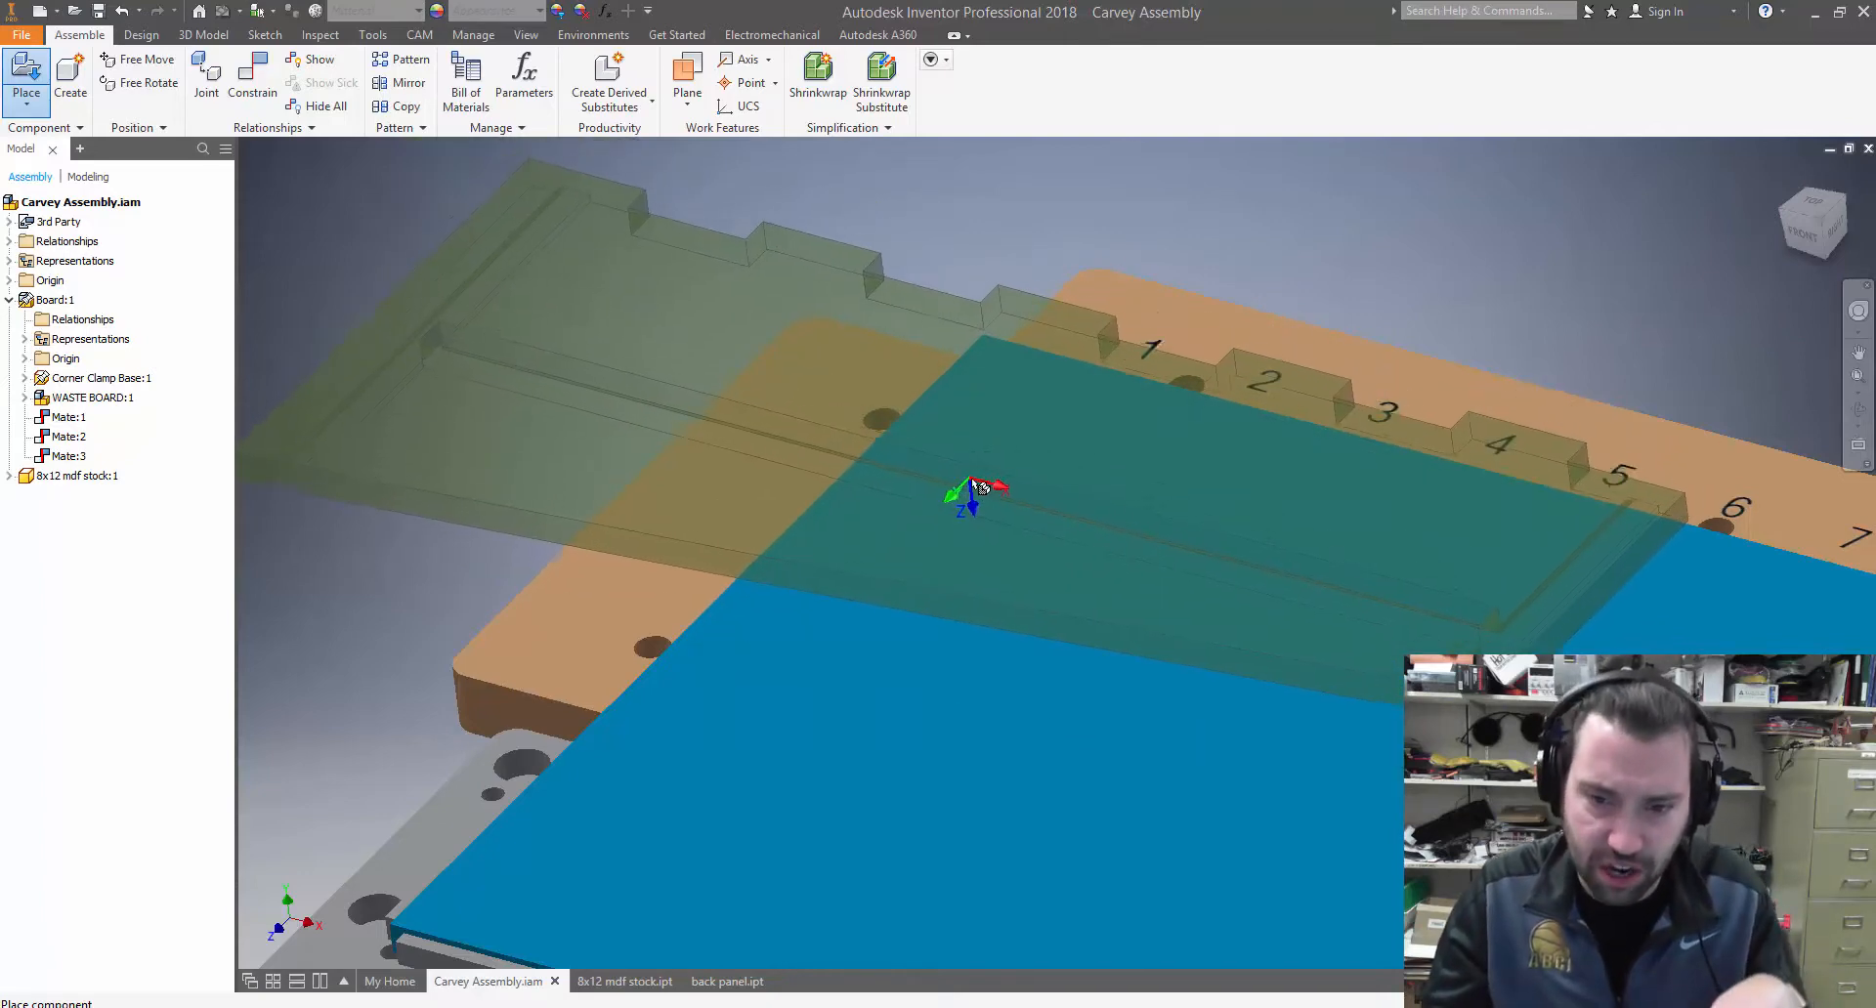
right_click(1114, 546)
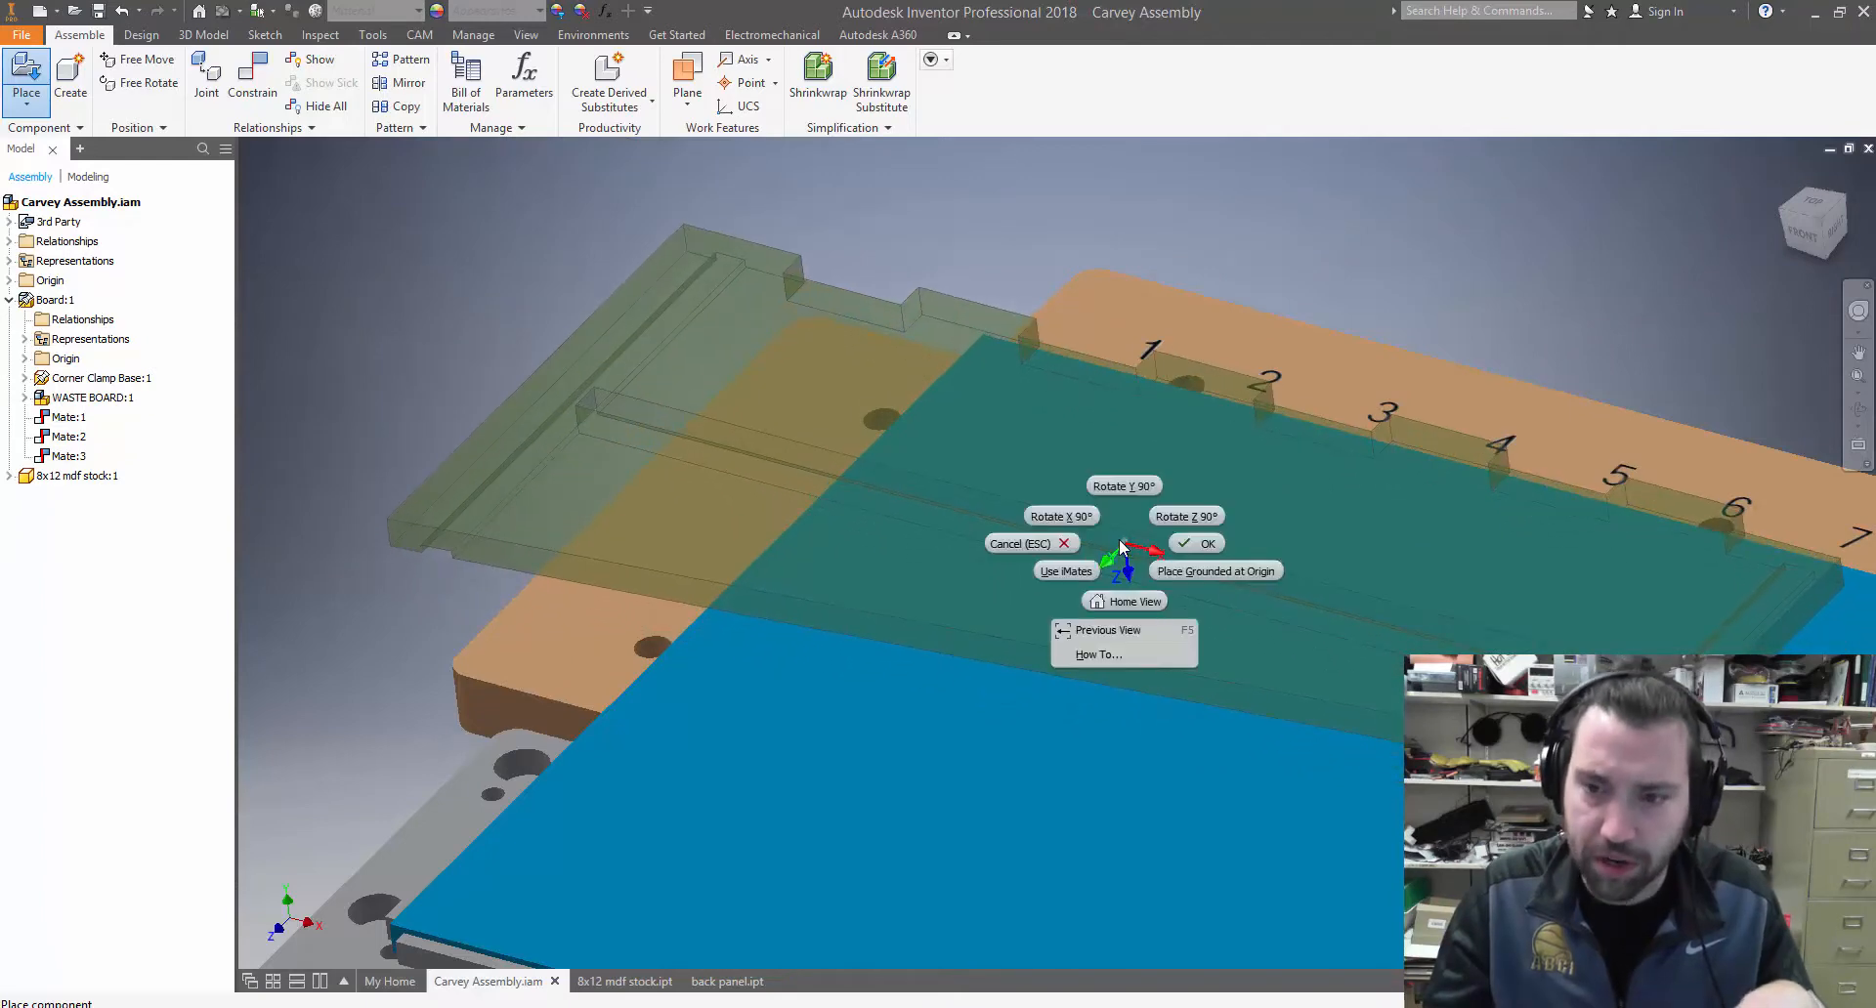
click(1042, 512)
right_click(1062, 528)
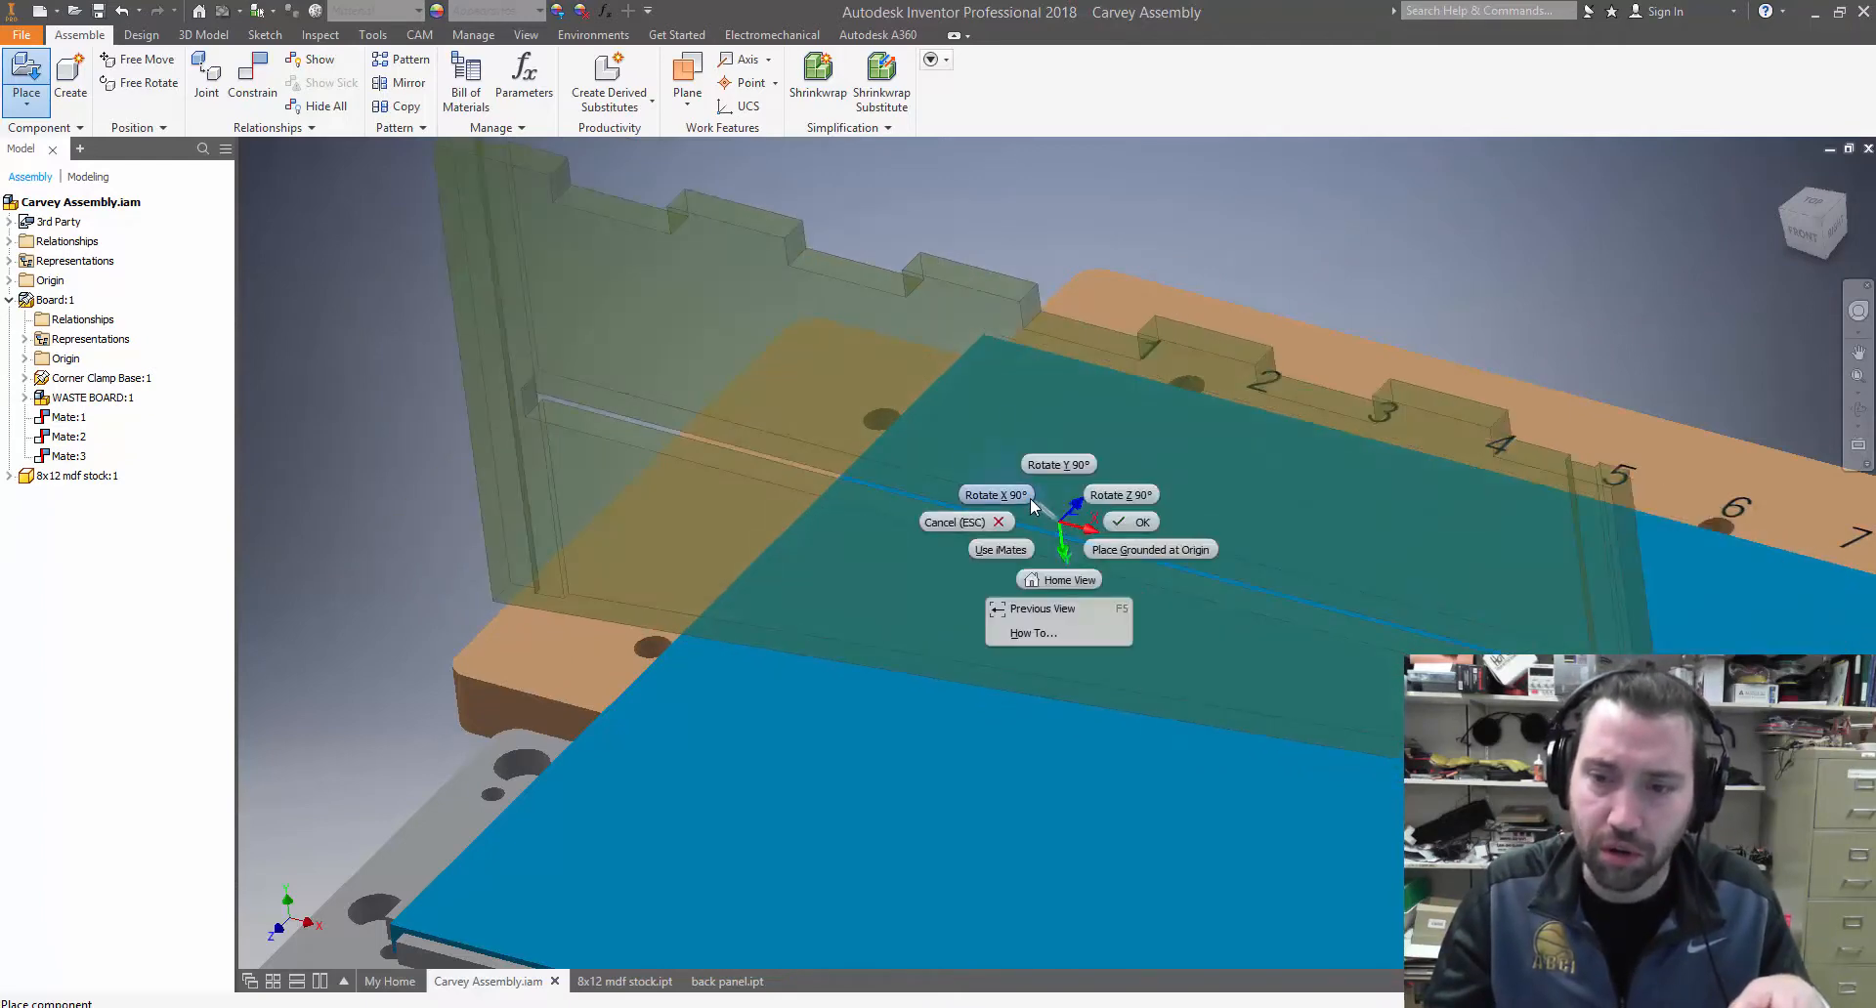
click(1026, 495)
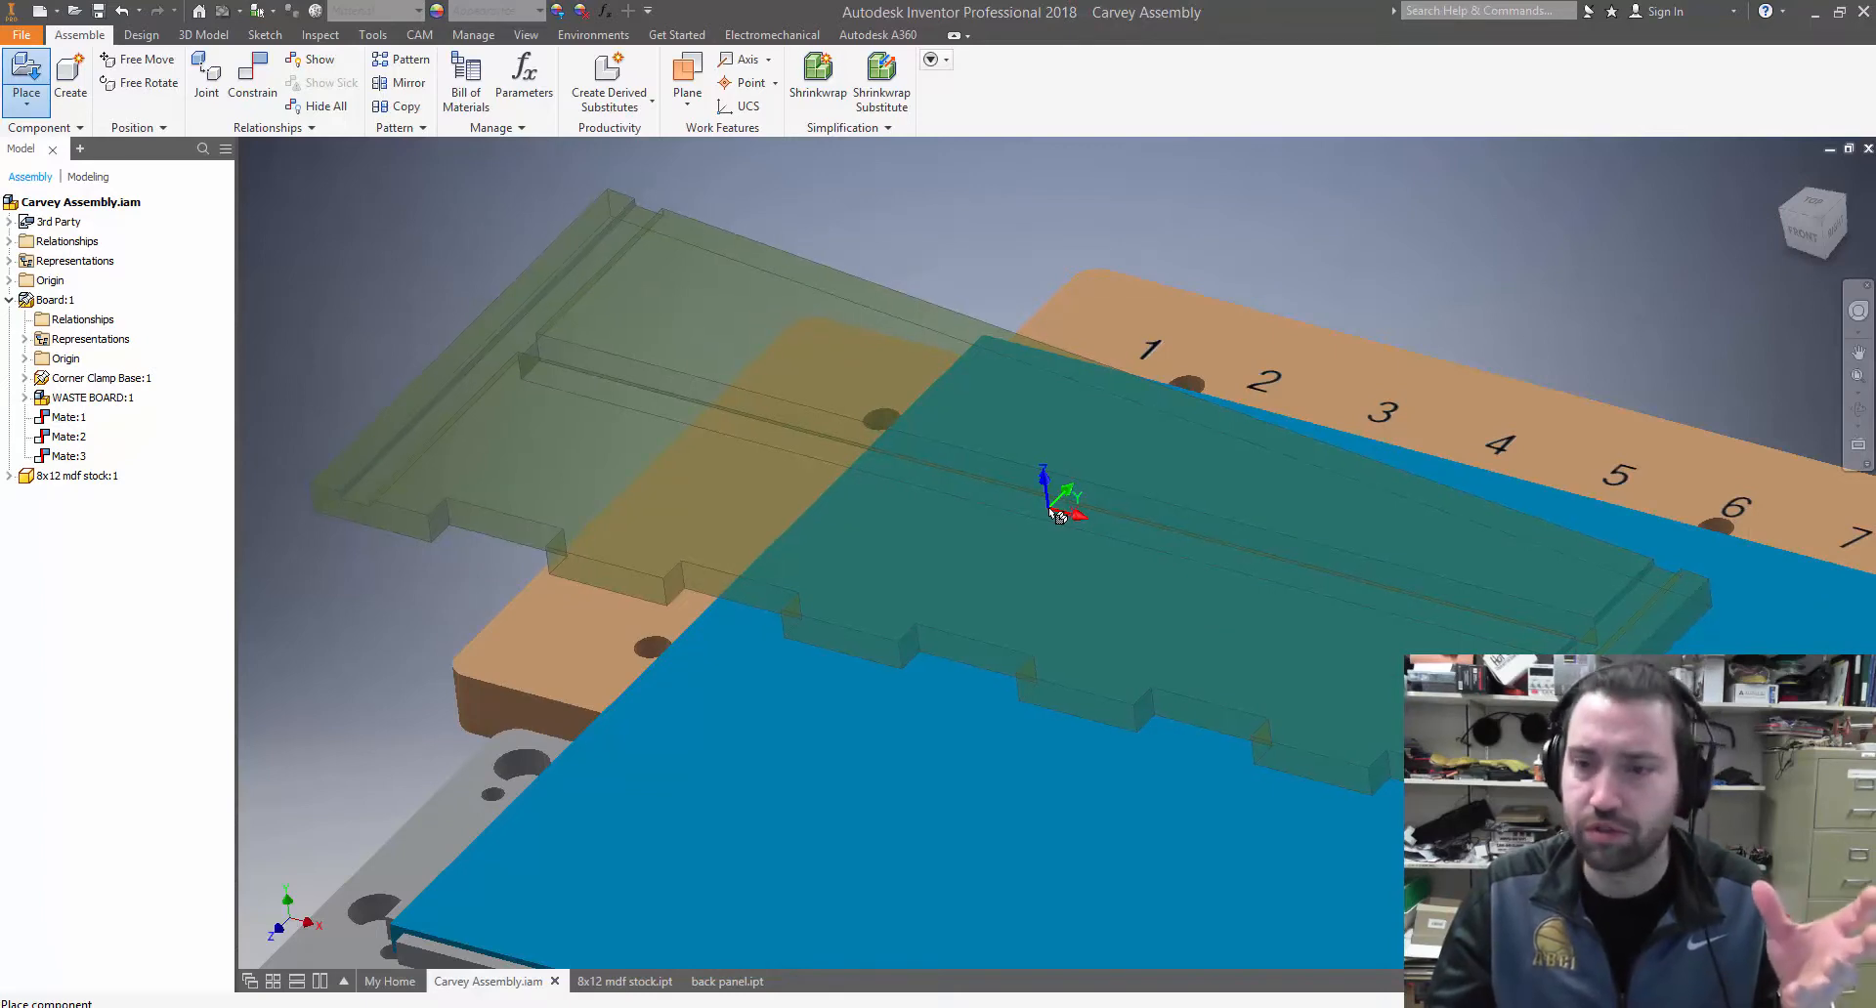
Place a single instance of the back panel above the rear part of the stock
scroll(1058, 515, down, 5)
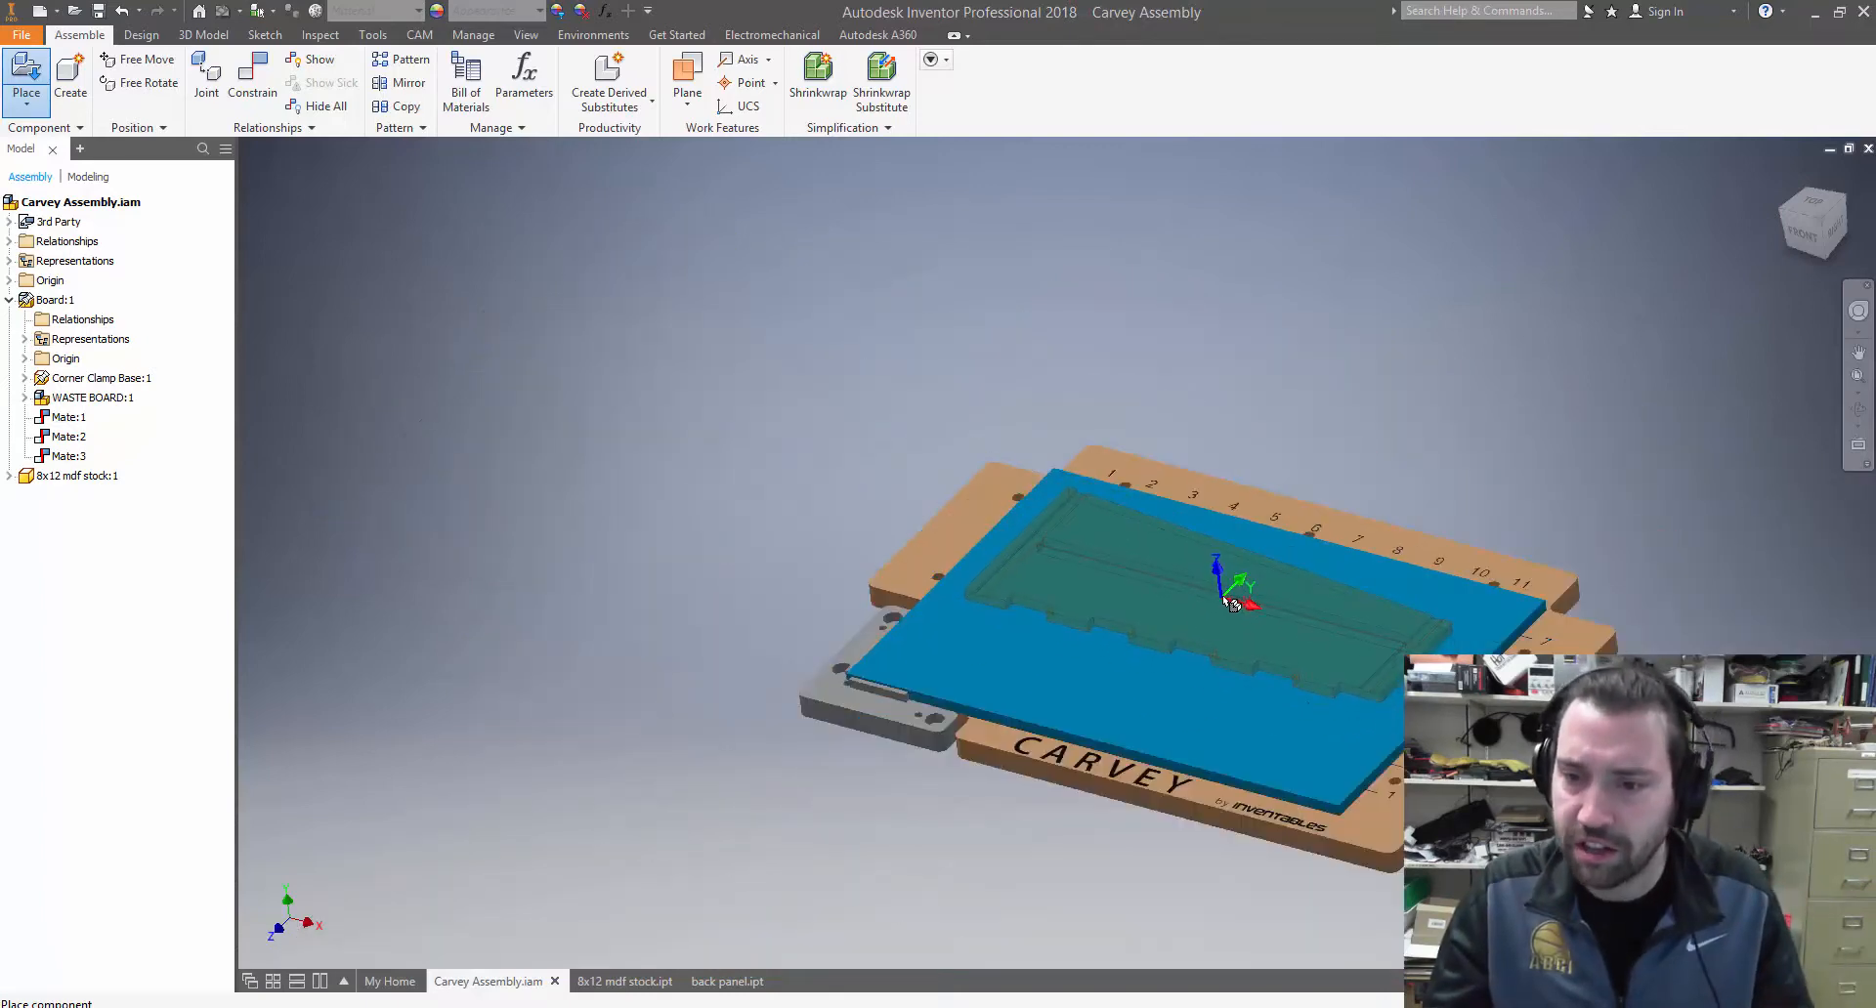
scroll(1233, 603, up, 3)
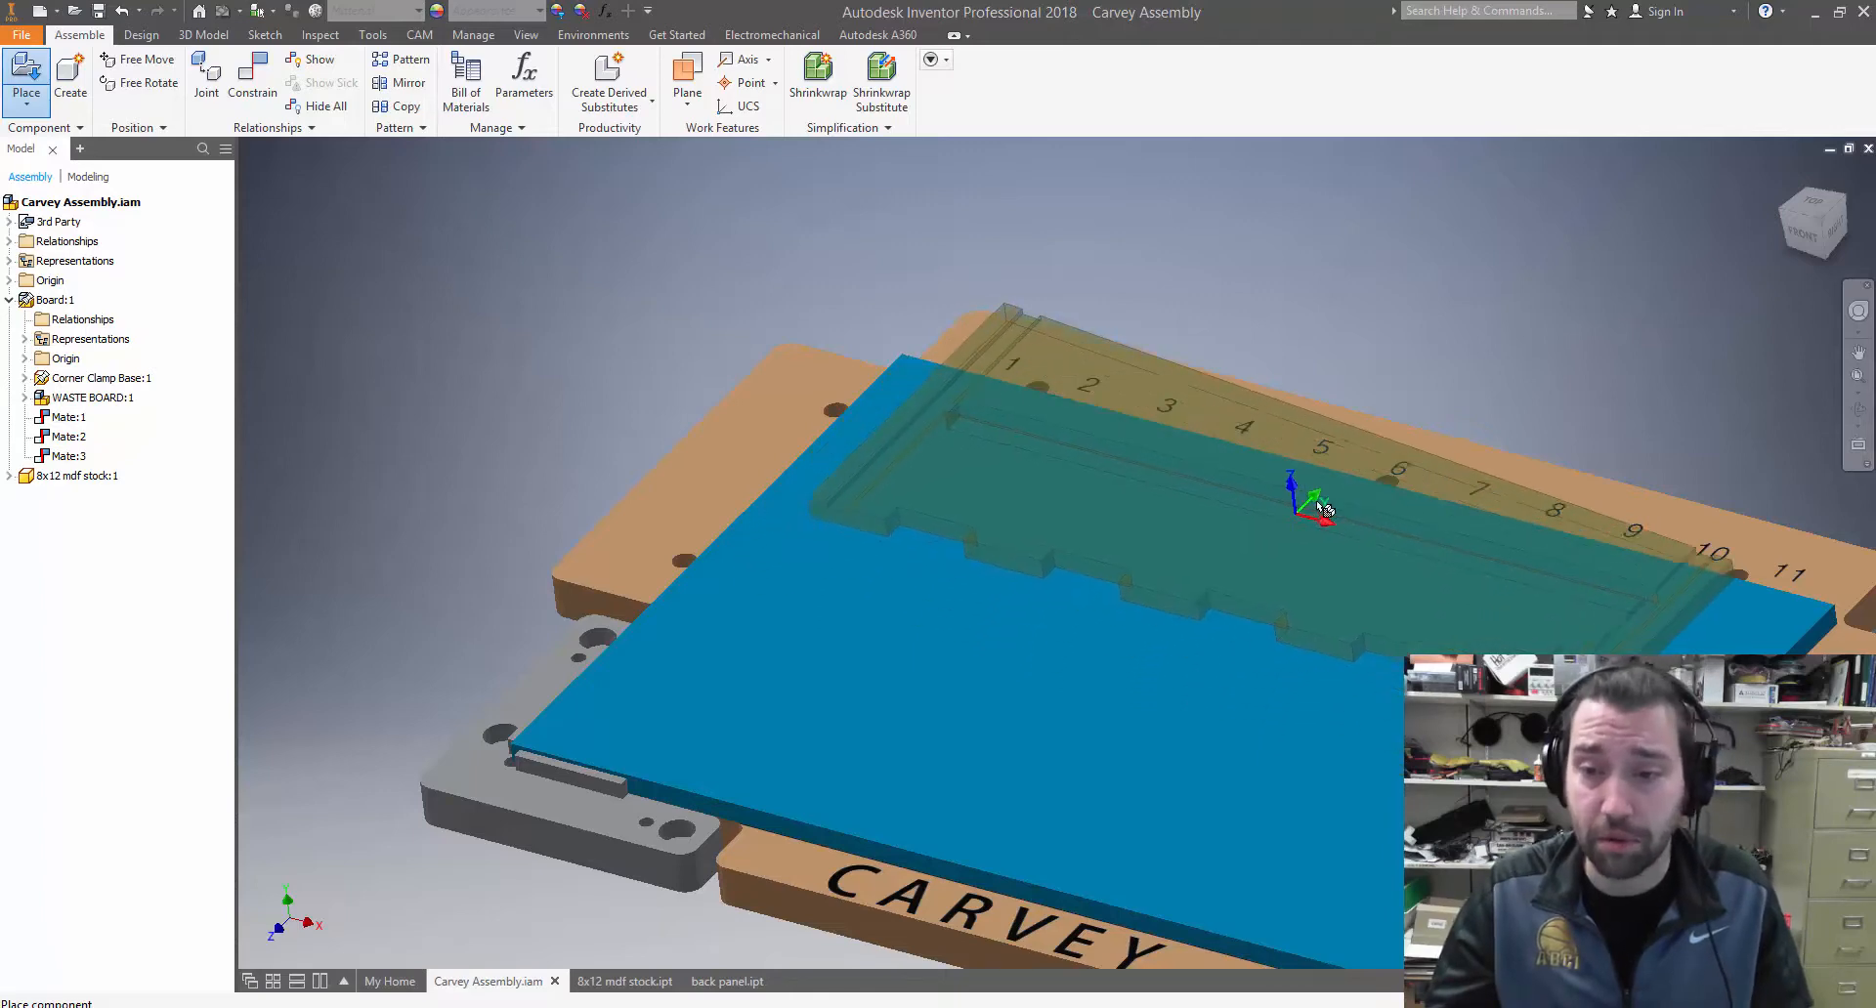
click(1345, 444)
right_click(1410, 462)
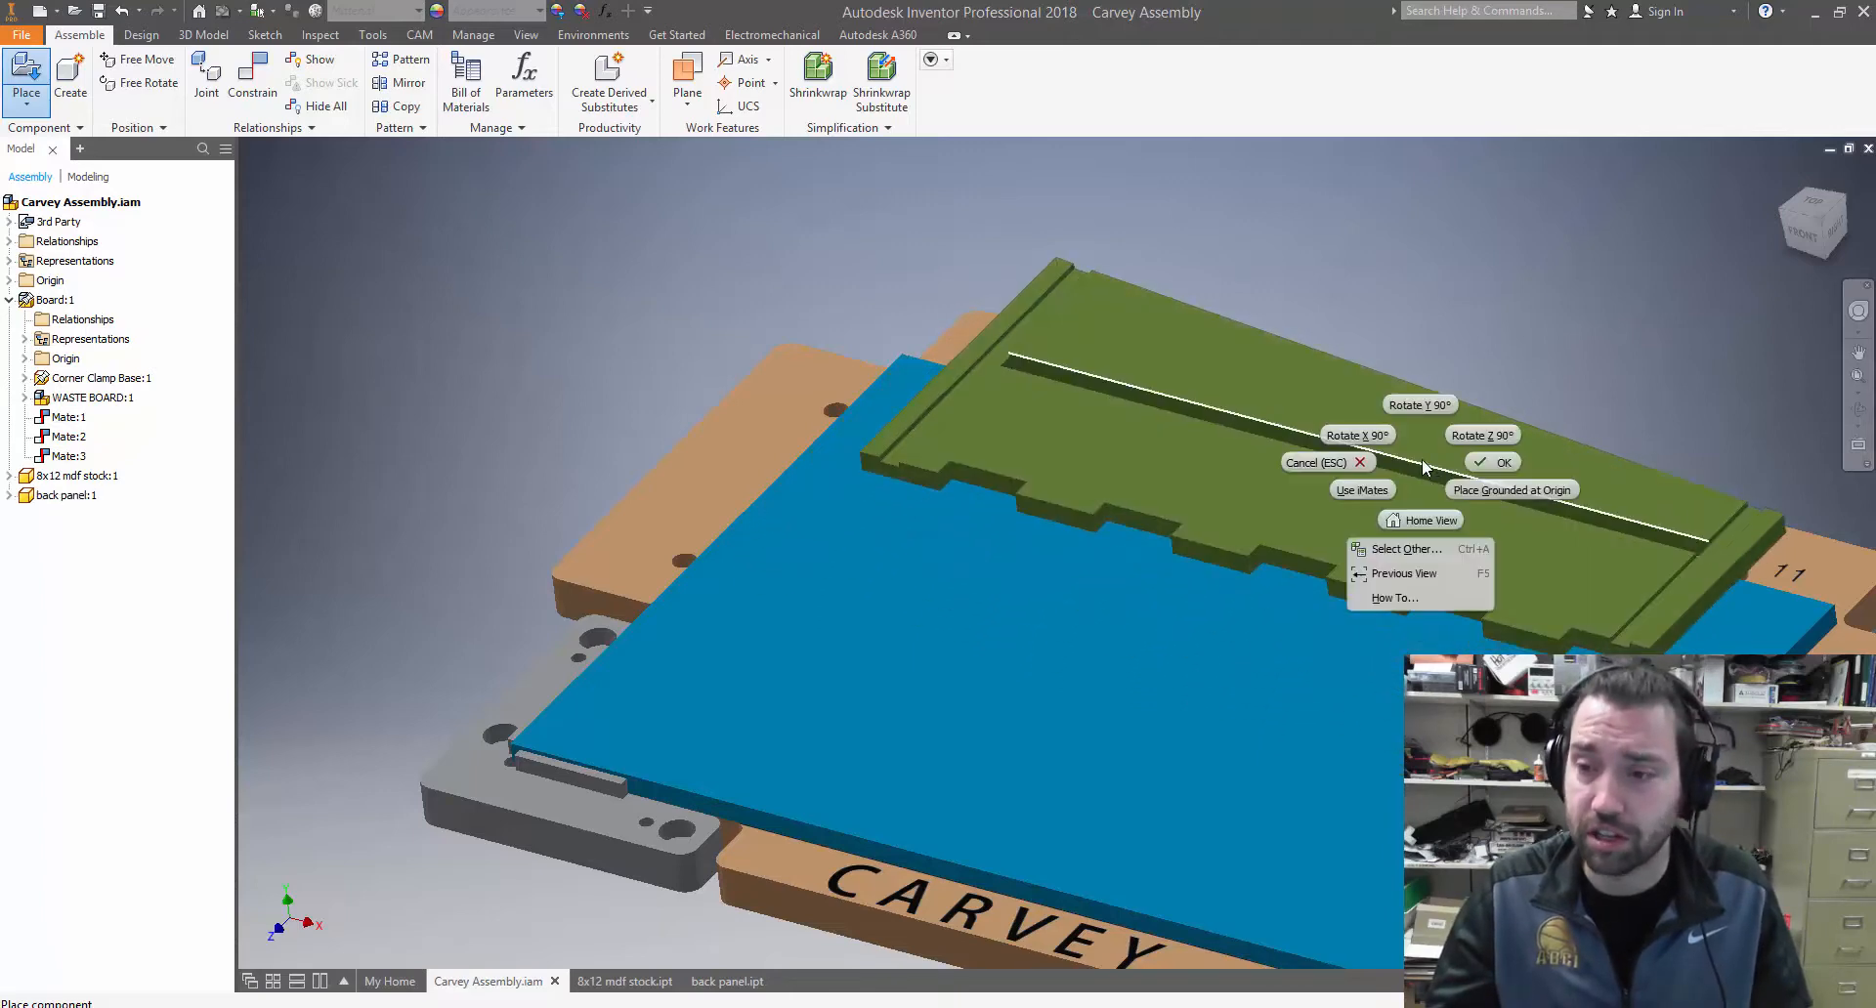
click(1487, 462)
mouse_move(1443, 530)
shift+middle_down()
mouse_move(1466, 469)
mouse_move(1451, 509)
shift+middle_up()
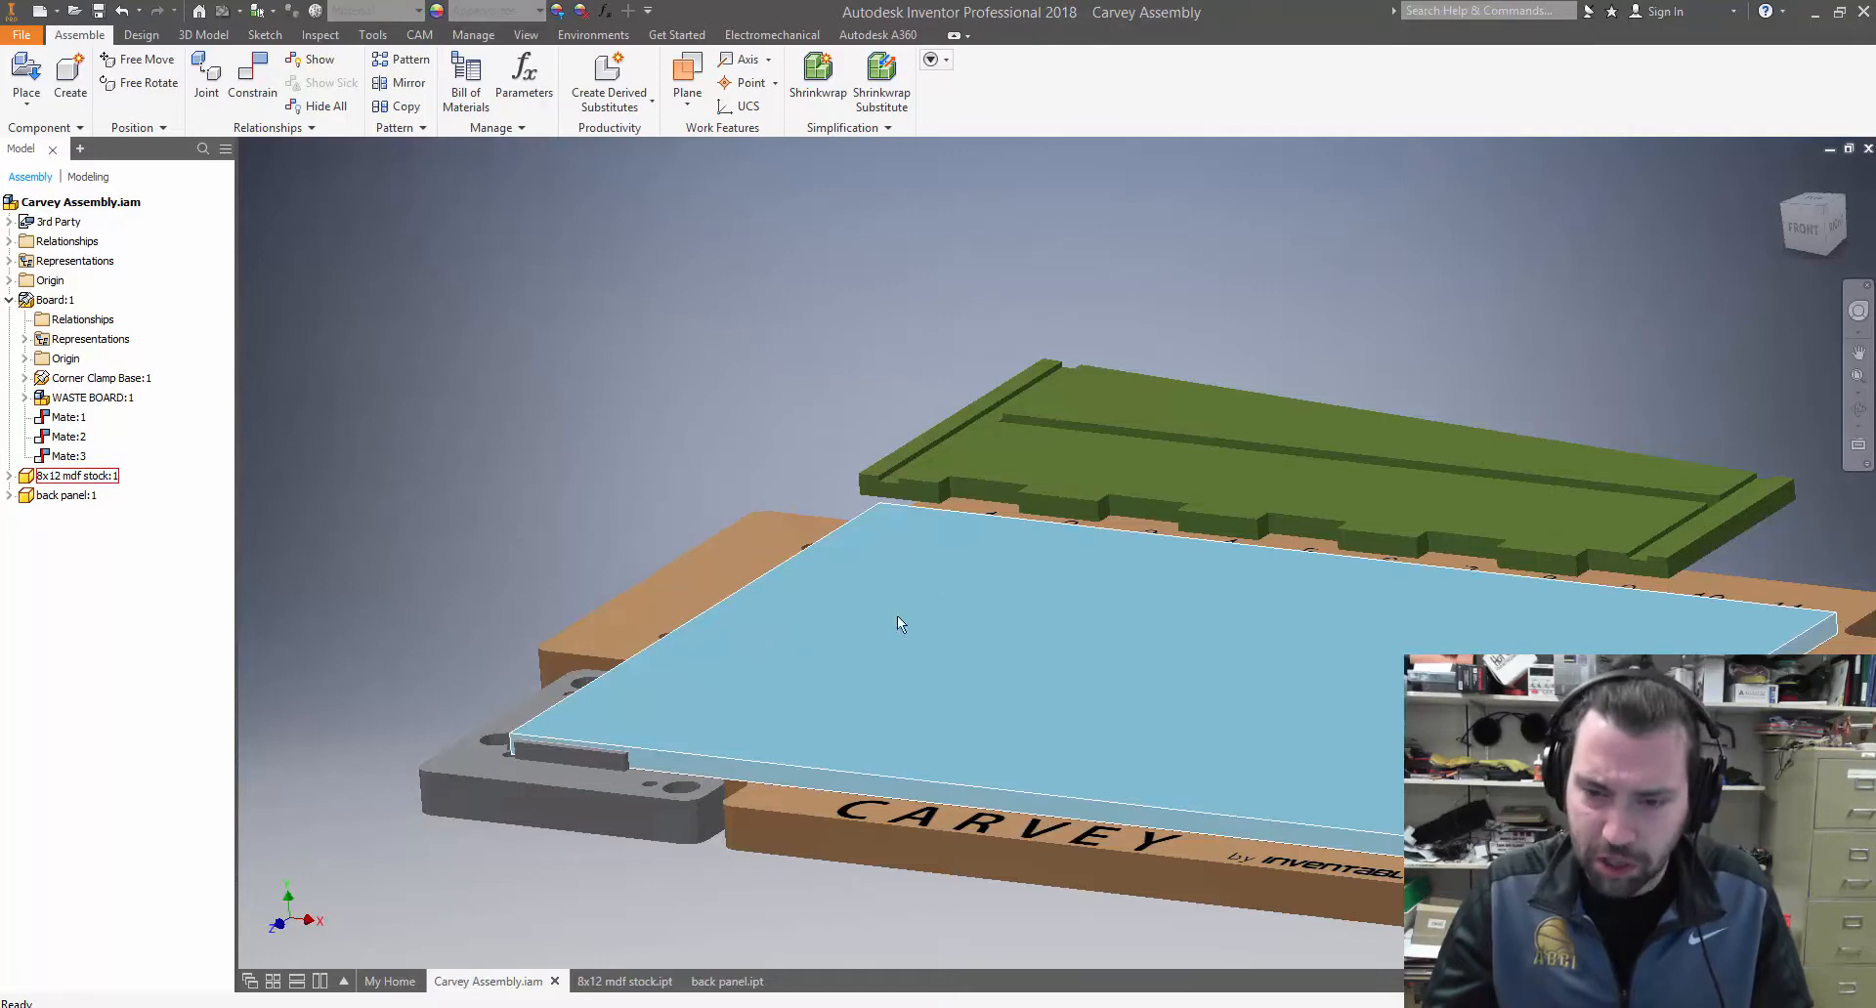
Constrain the back panel's upper face flush with the top face of the MDF stock at zero offset
shift+middle_drag(1112, 629, 1096, 642)
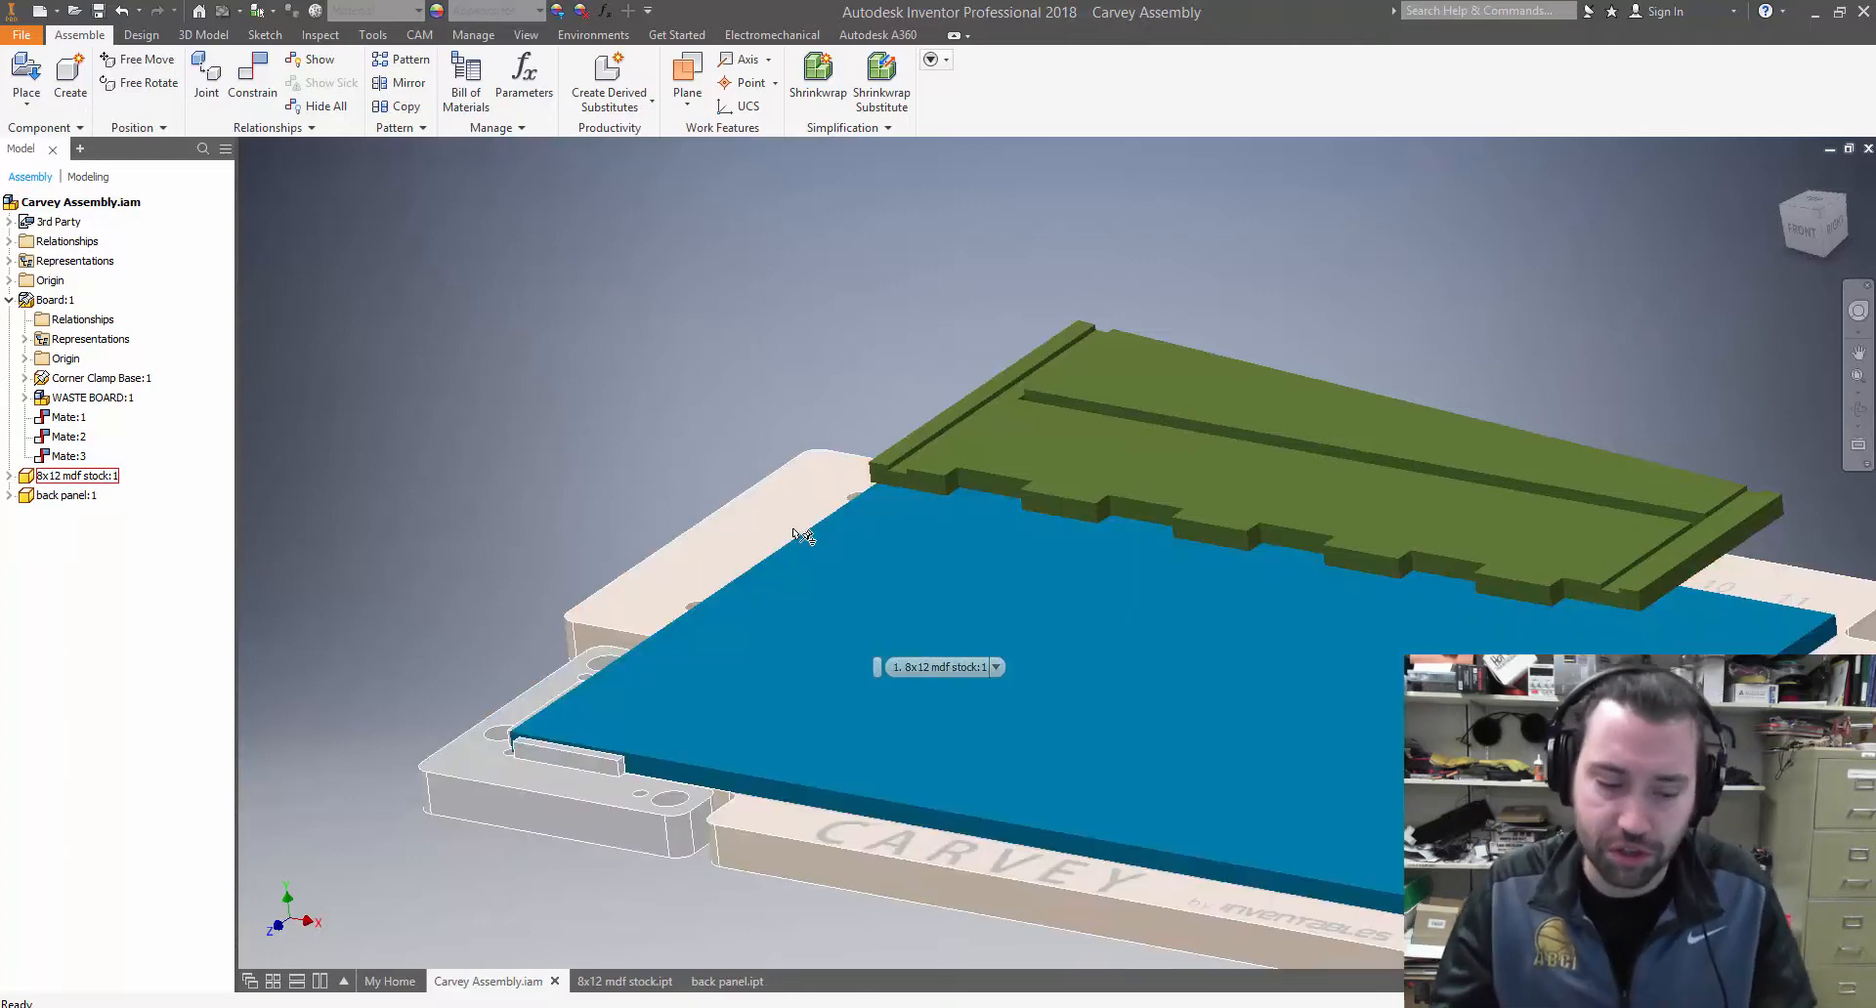
click(272, 82)
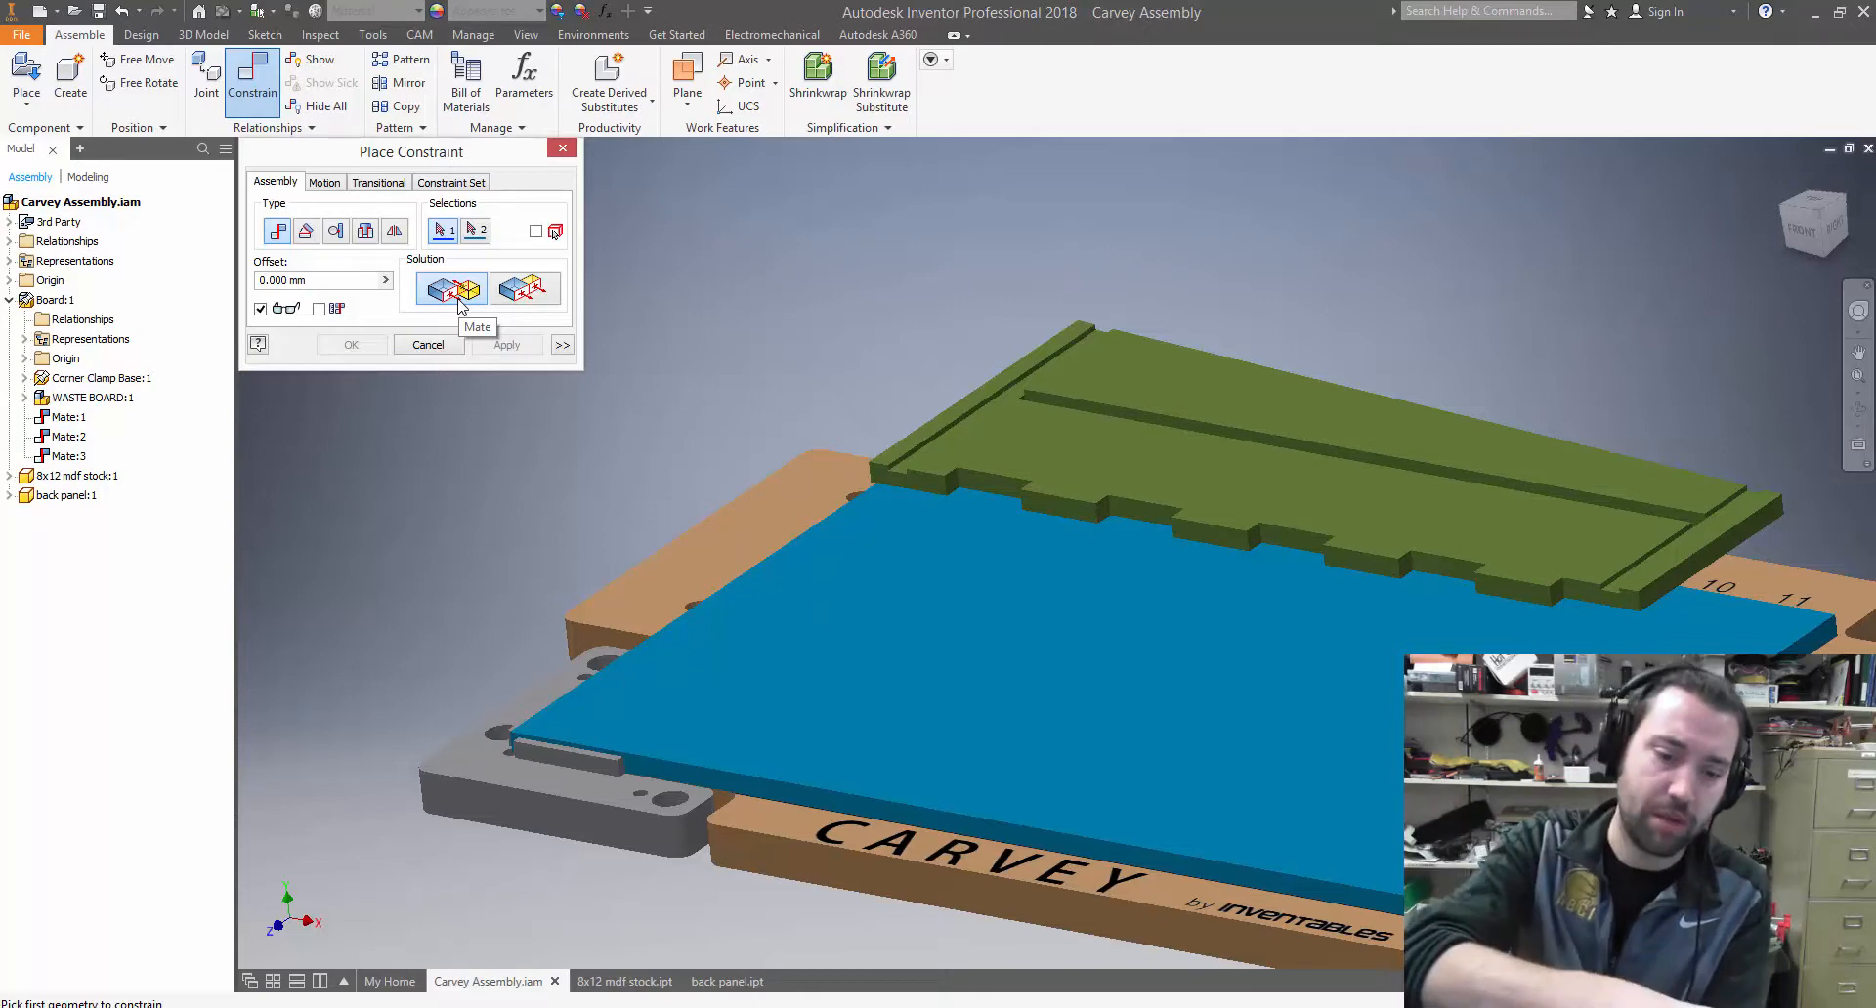
click(544, 292)
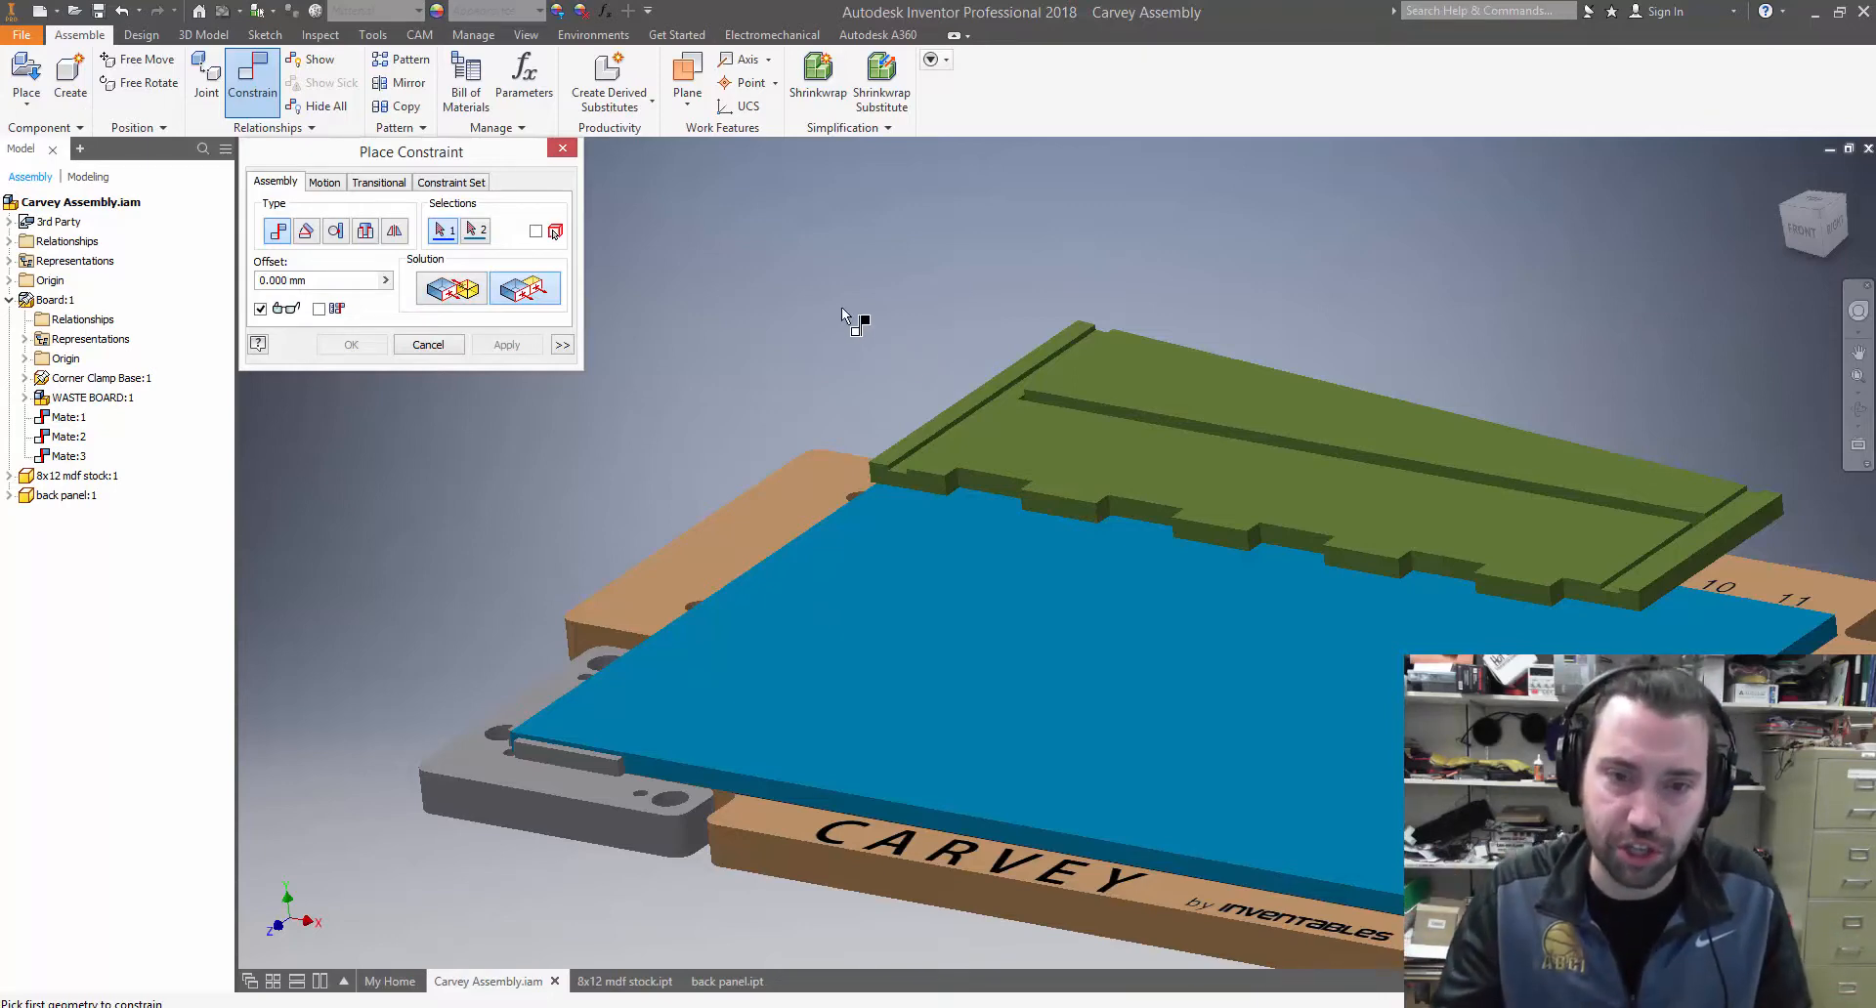
click(1079, 444)
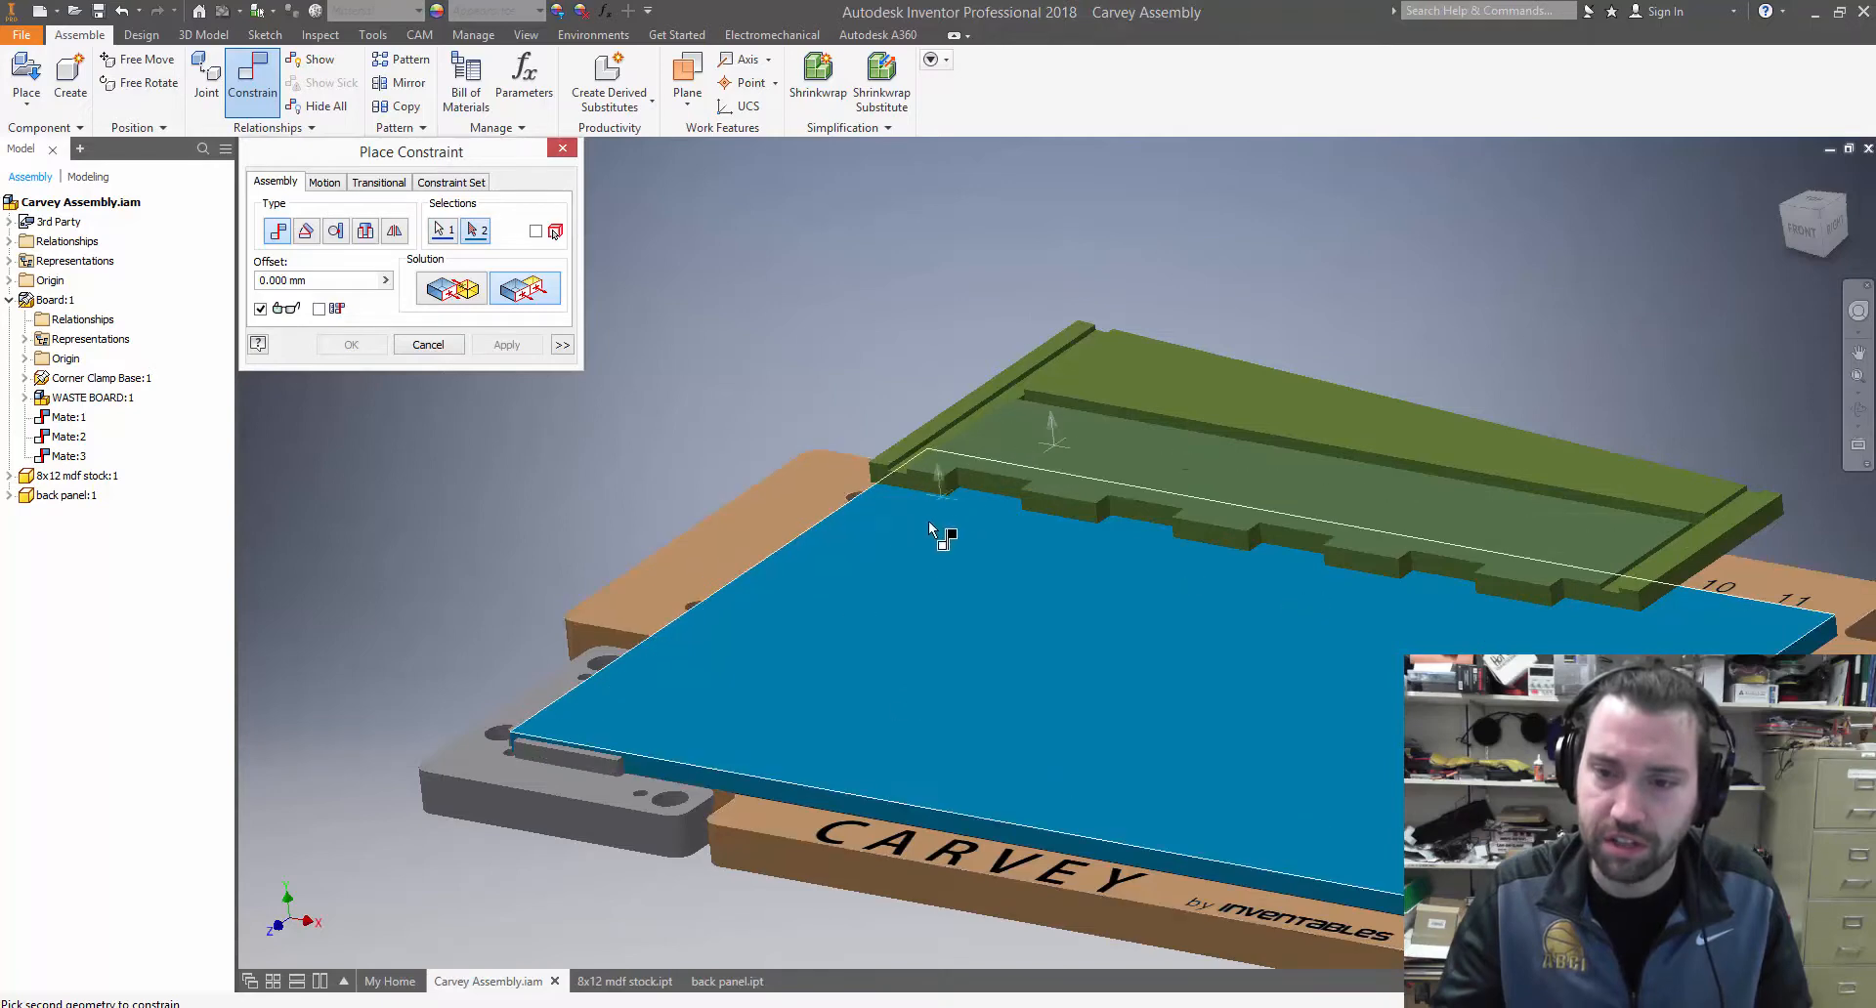
click(896, 622)
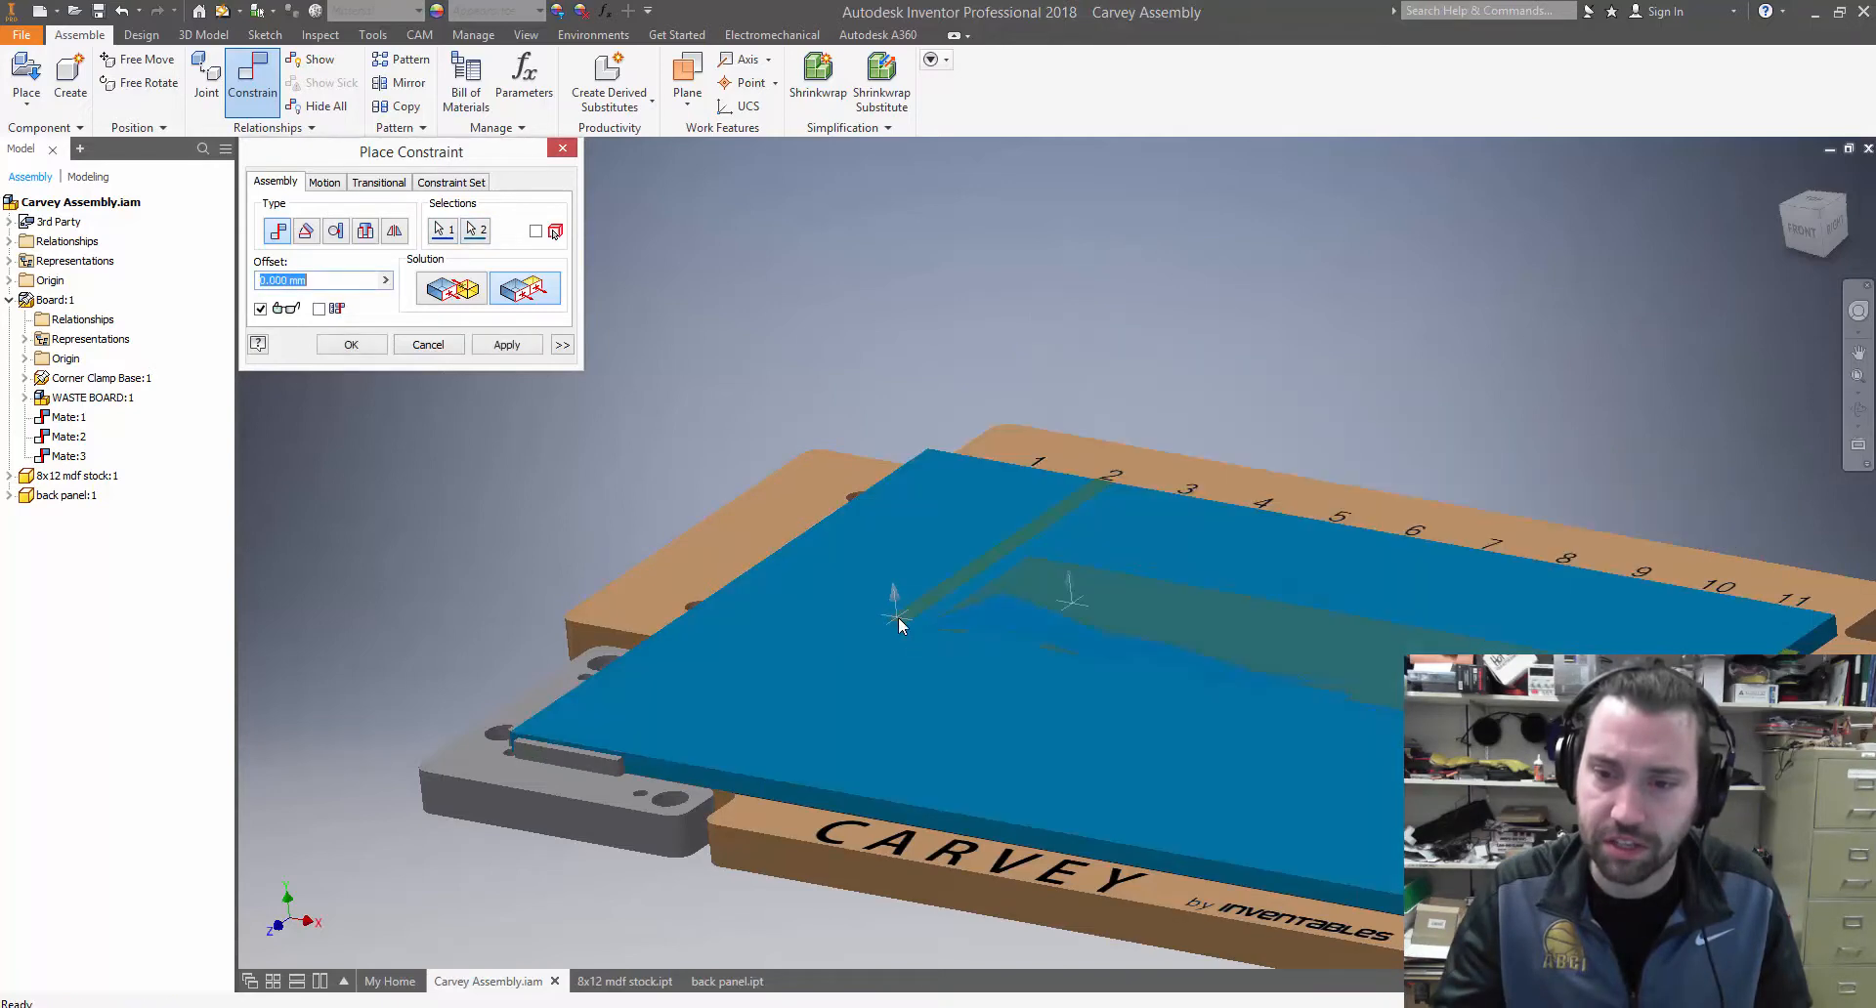
click(512, 346)
click(427, 345)
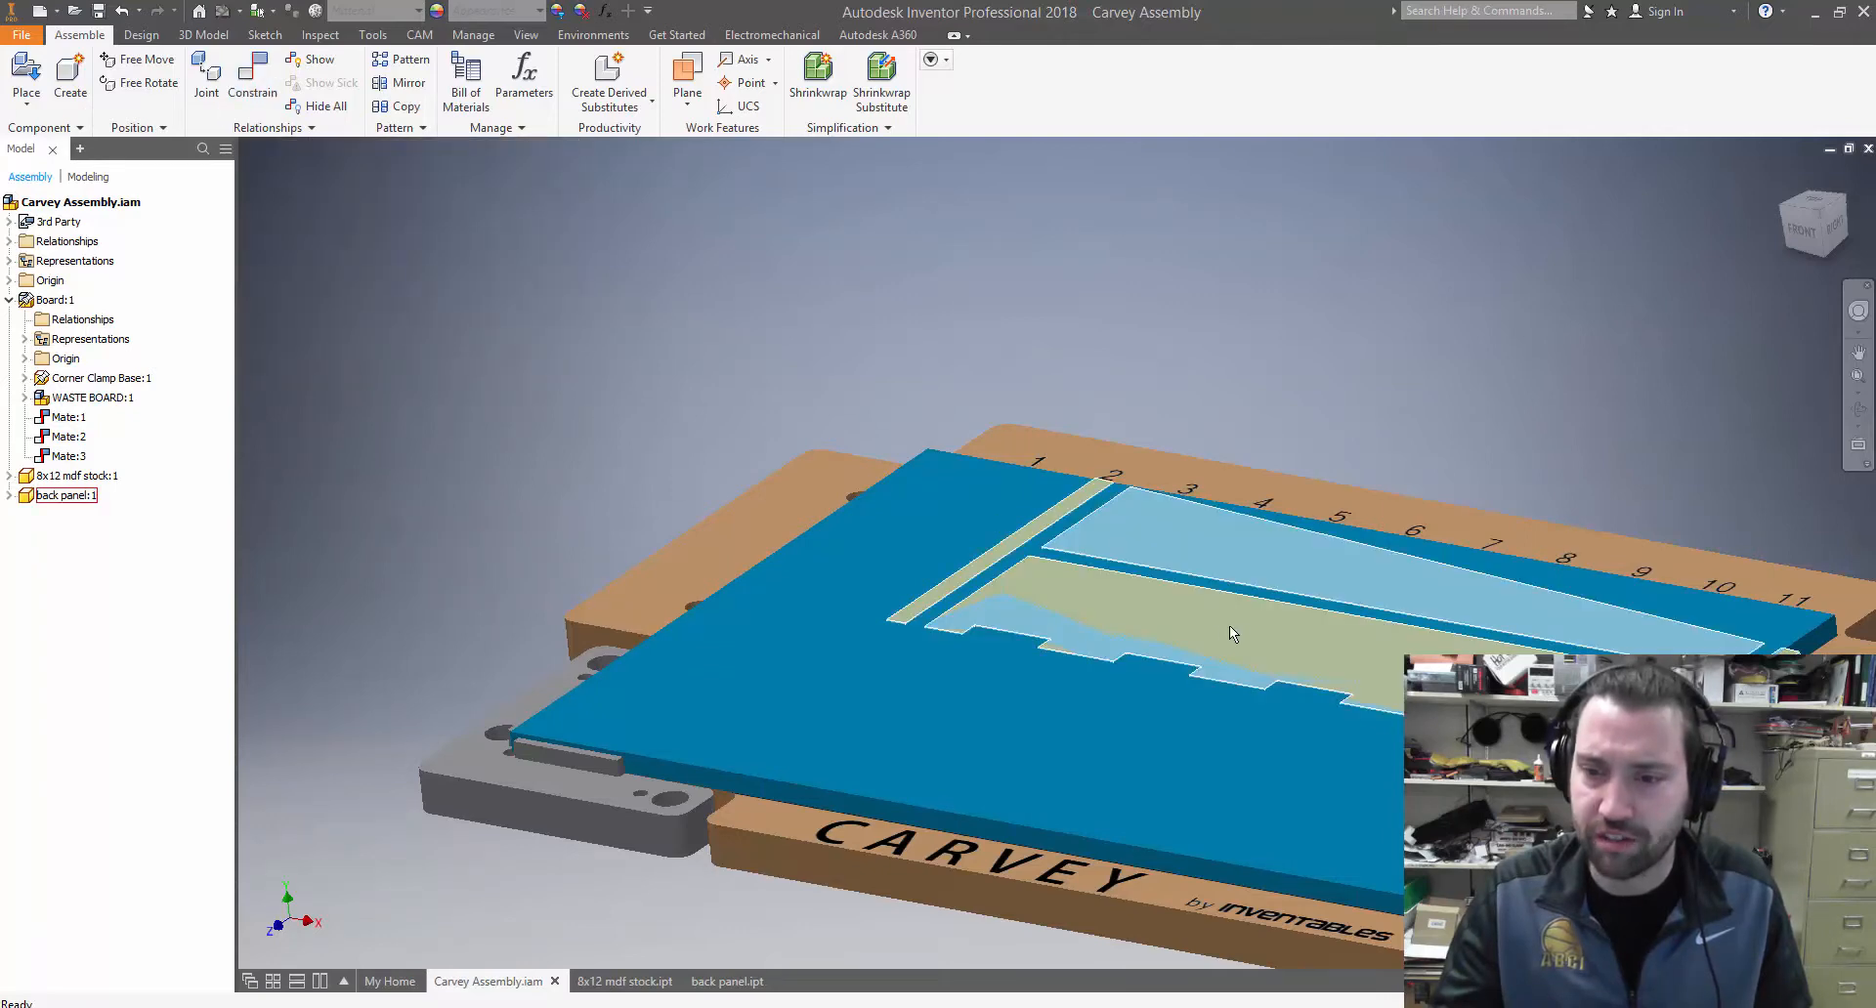
Slide the back panel across the stock and position it fully inside the stock's outline, clear of the edges
shift+middle_drag(1362, 430, 1315, 488)
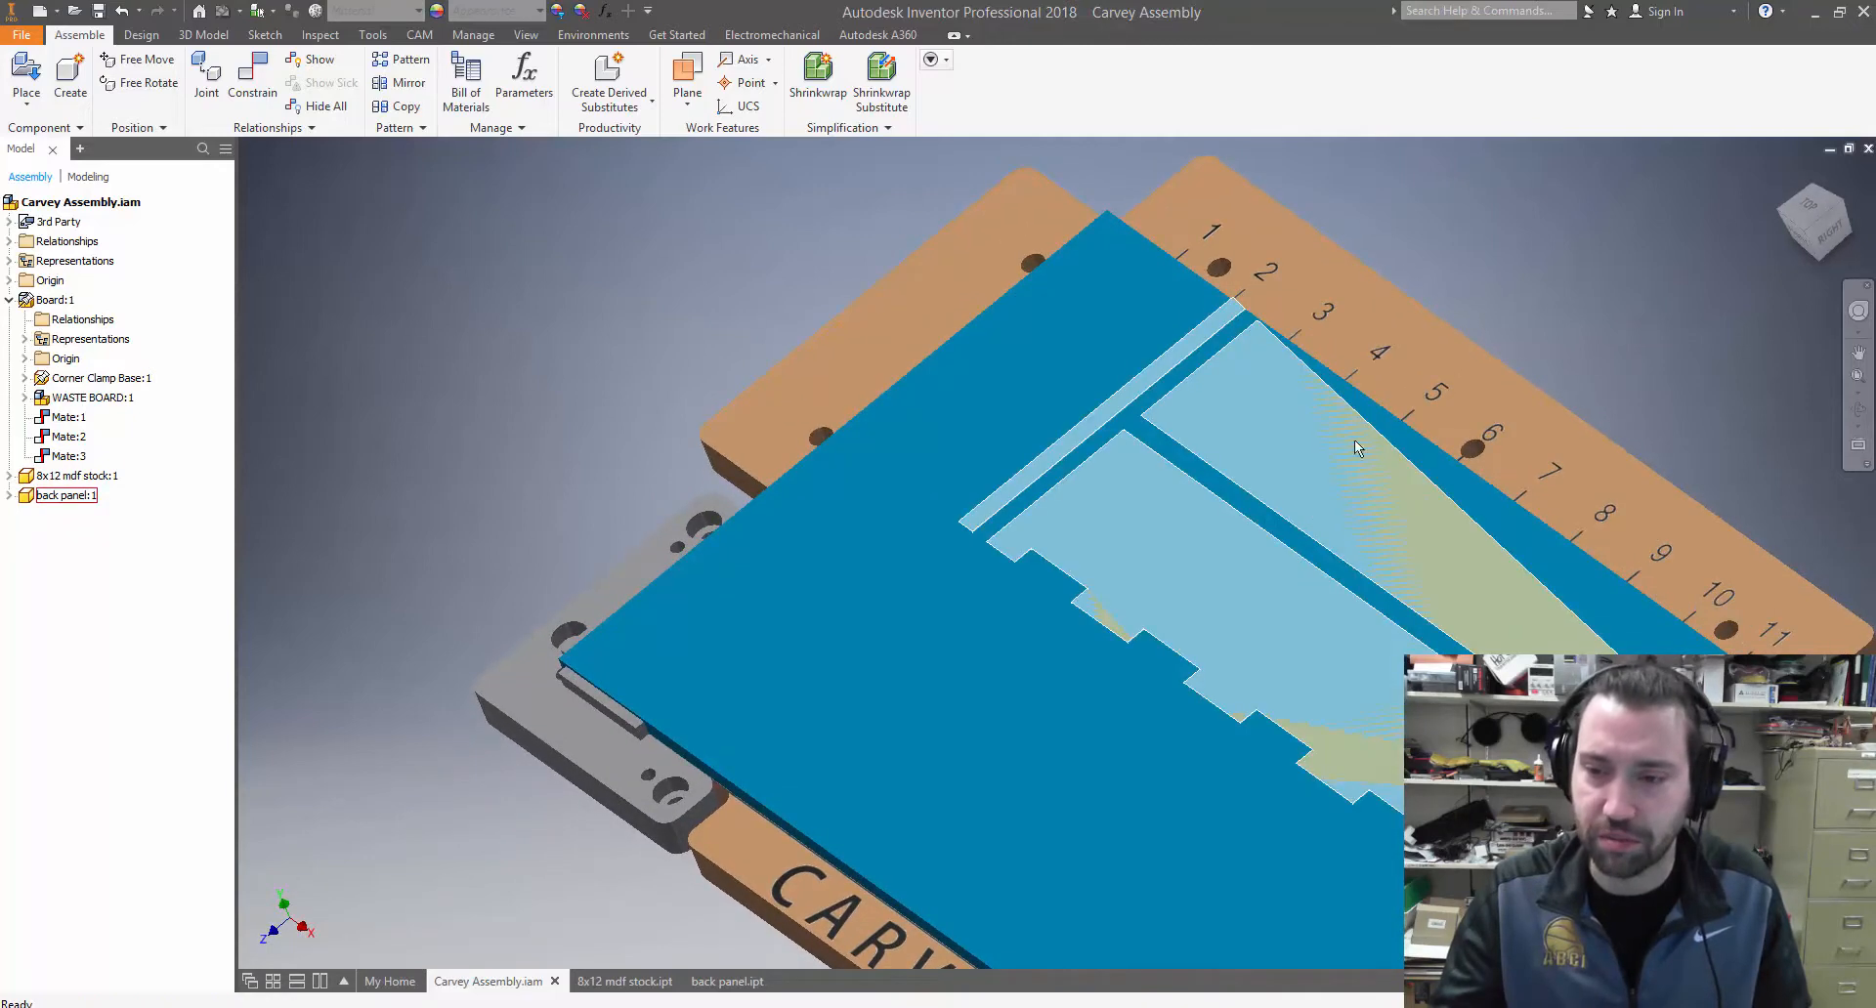
drag(1478, 542, 1358, 587)
shift+middle_drag(1358, 587, 1585, 605)
drag(1156, 577, 762, 864)
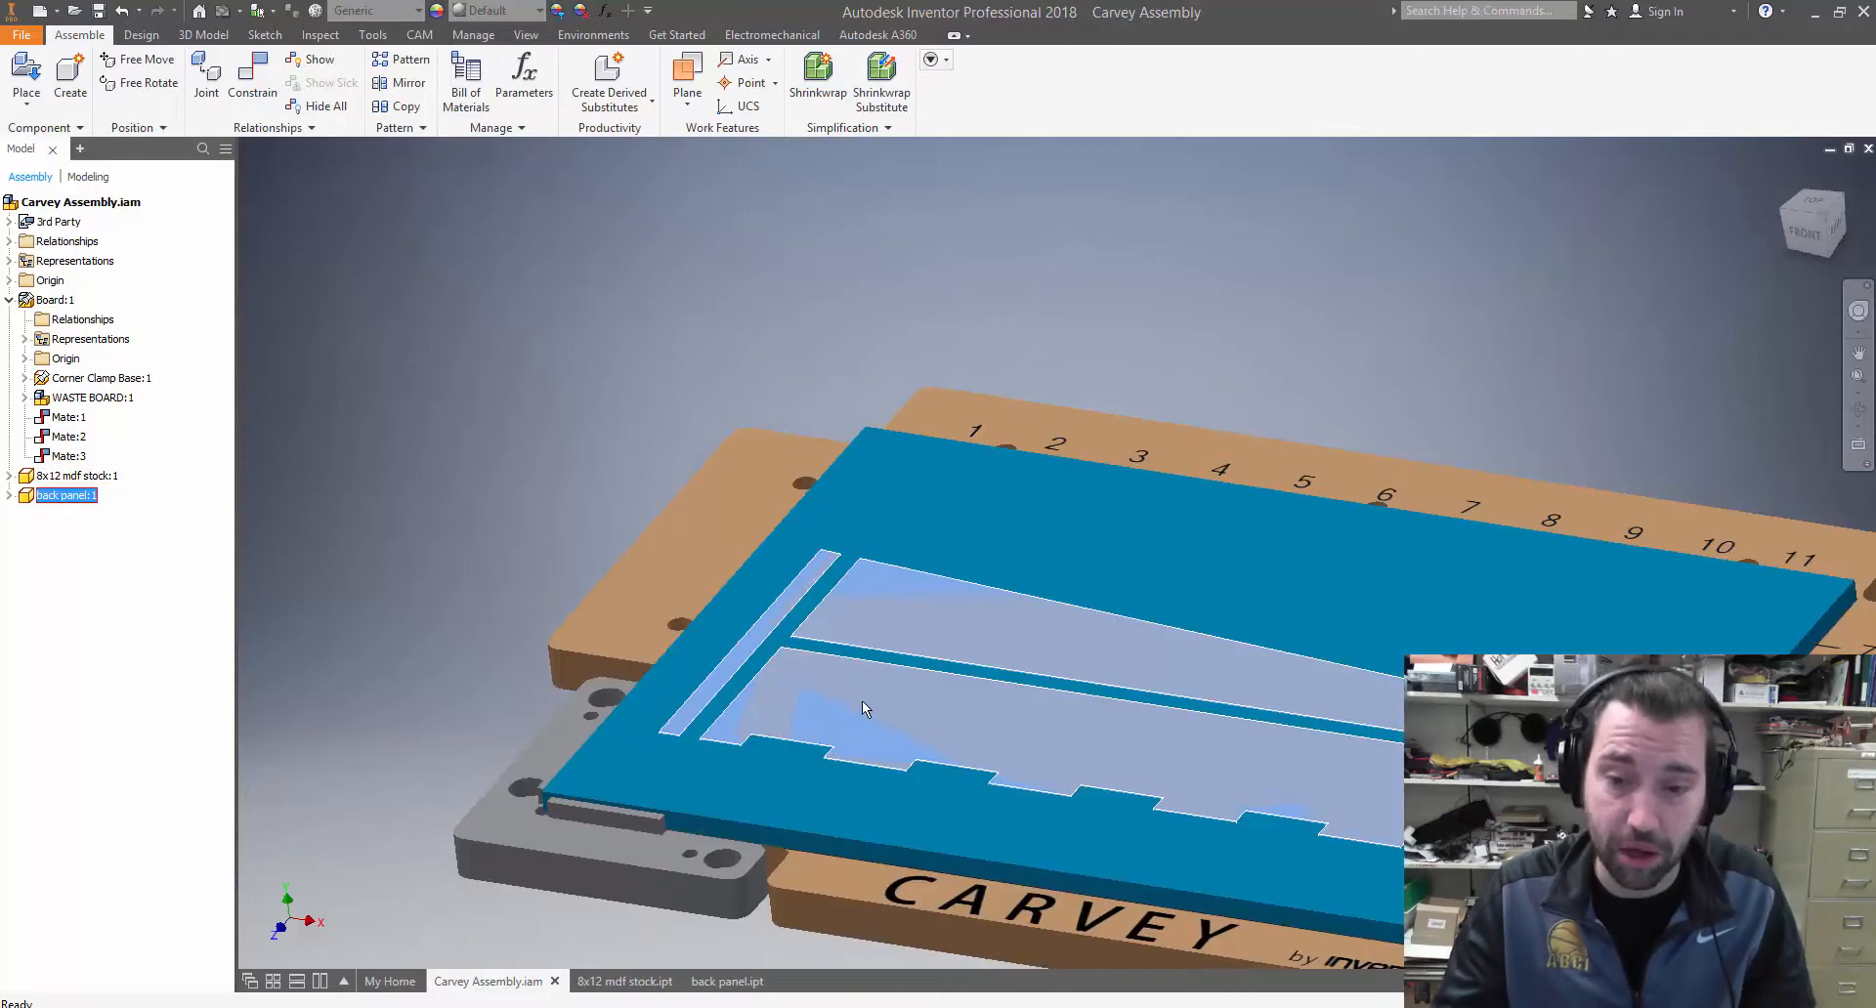
drag(871, 701, 983, 616)
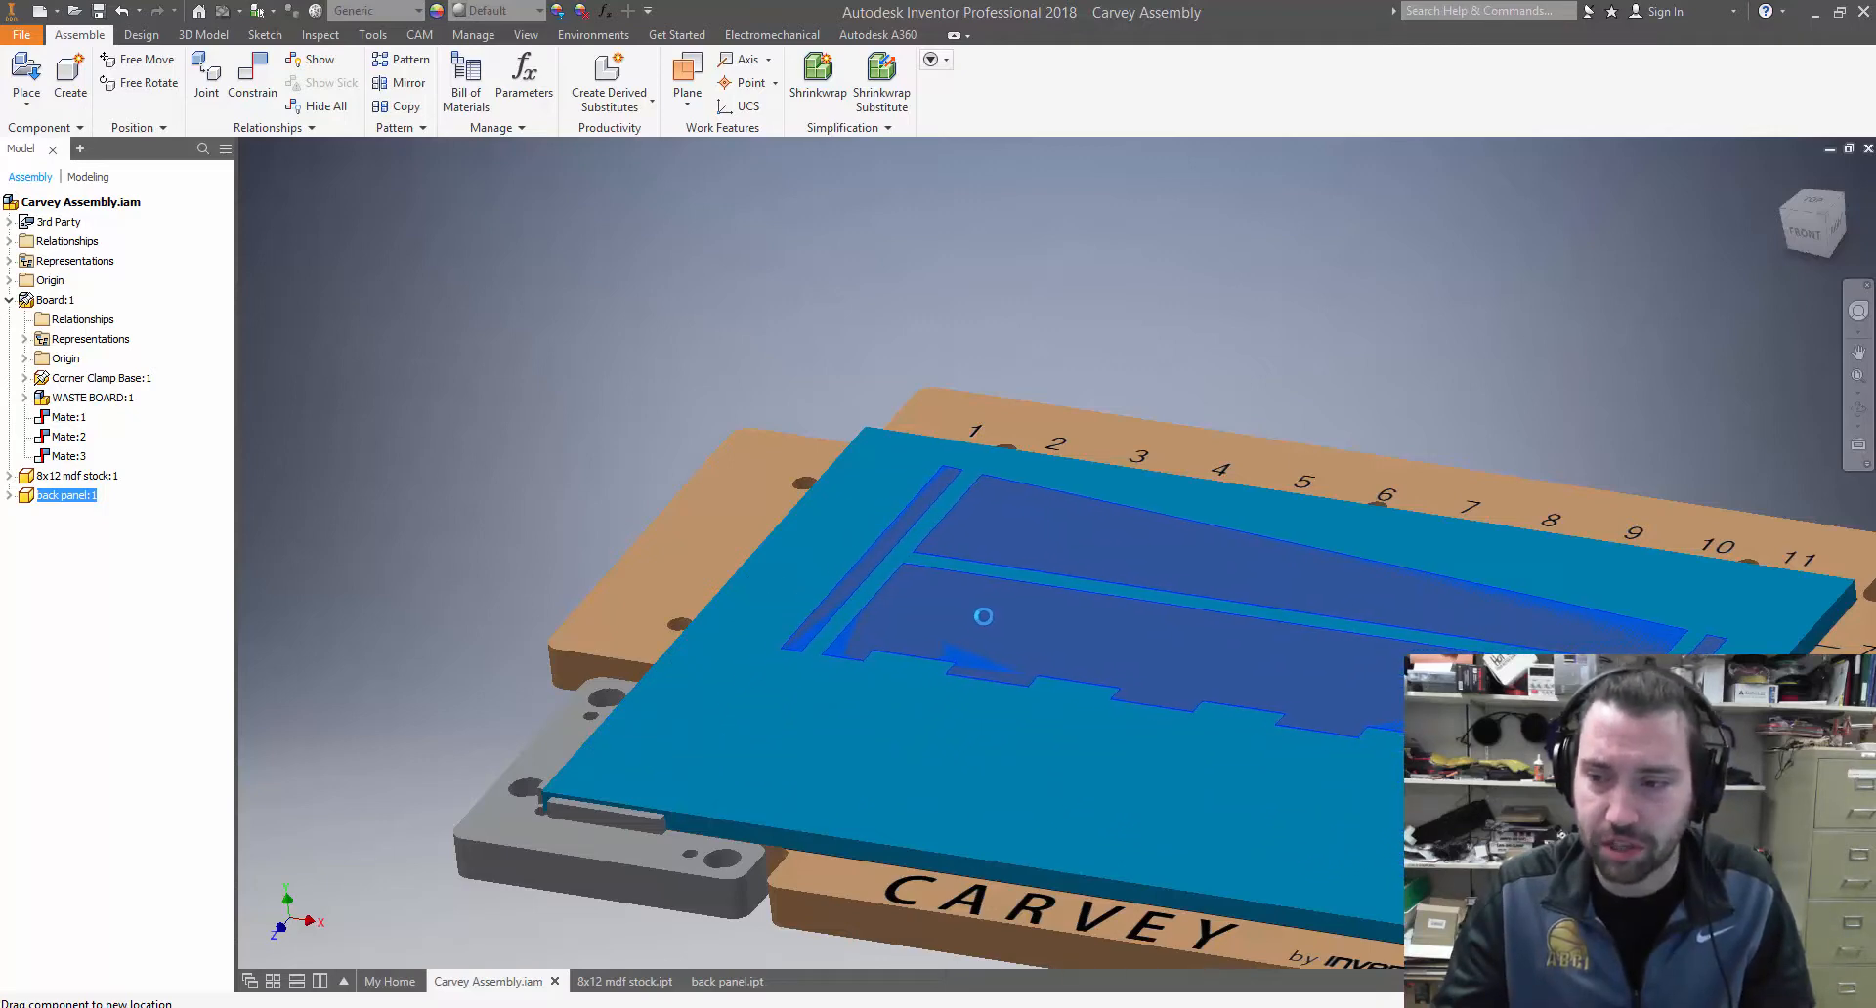
shift+middle_drag(1058, 586, 972, 620)
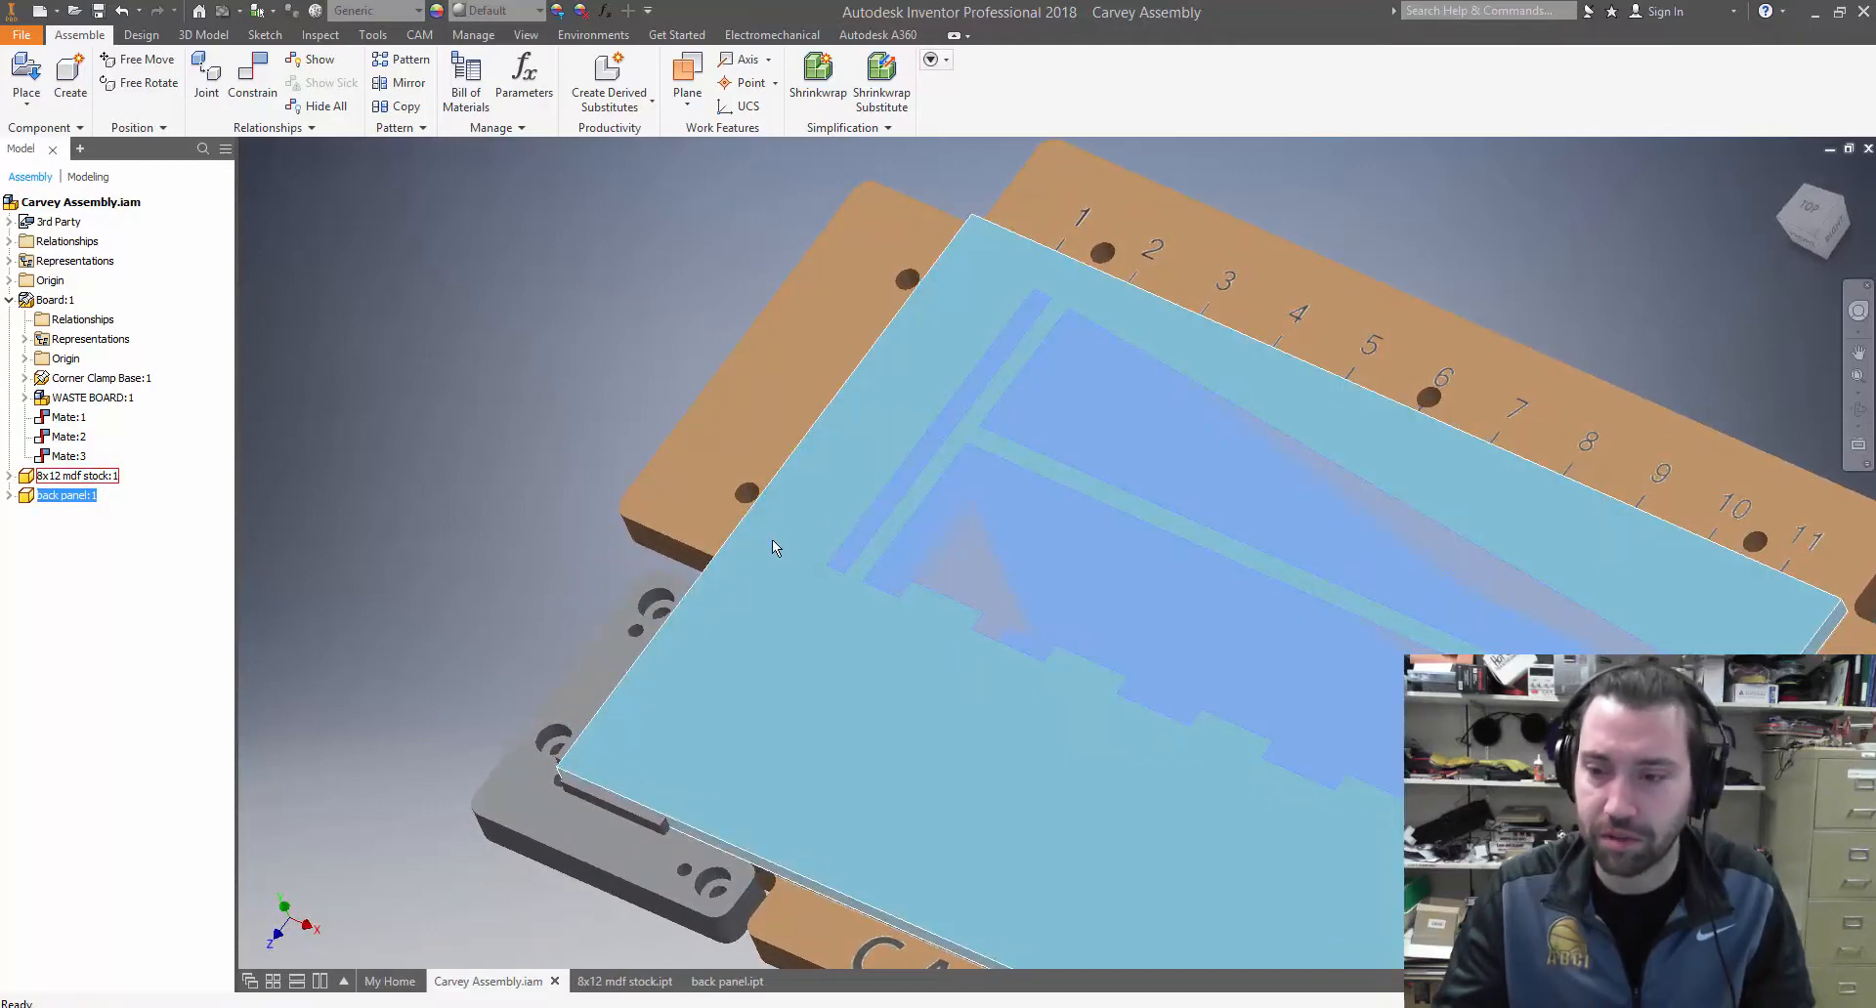
scroll(1563, 586, down, 3)
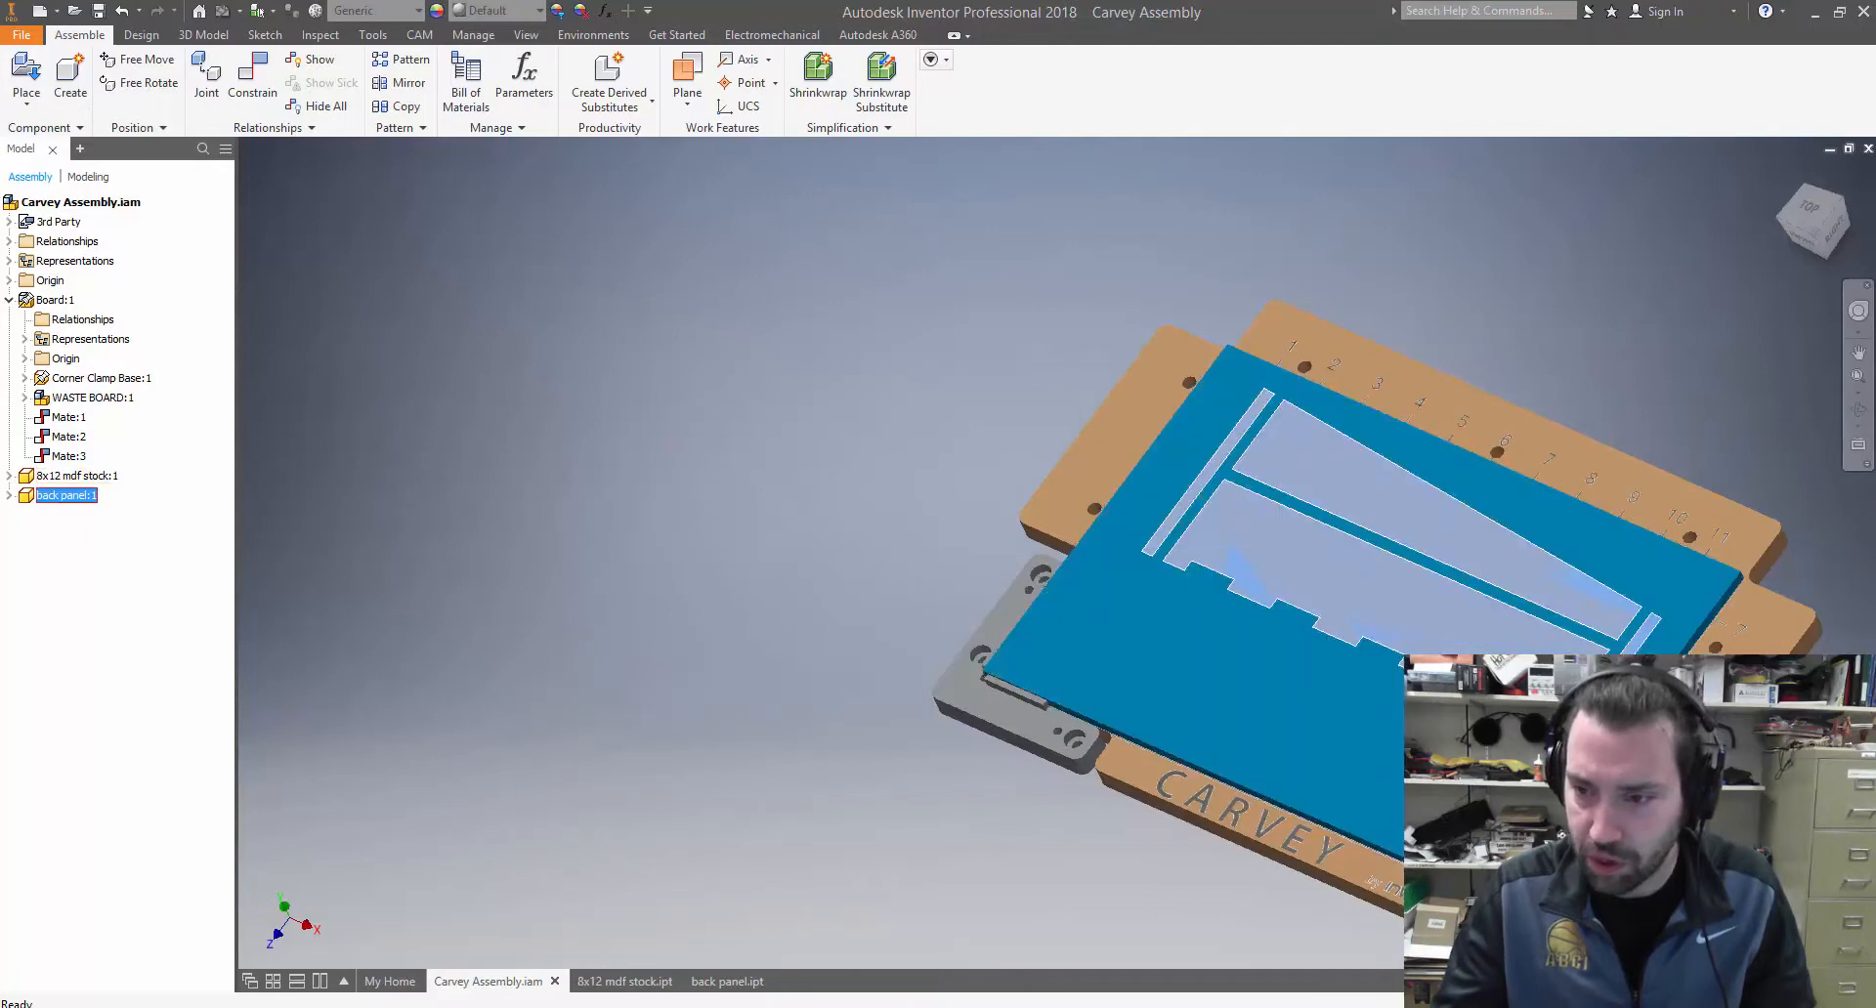
middle_drag(1534, 532, 1104, 553)
click(166, 591)
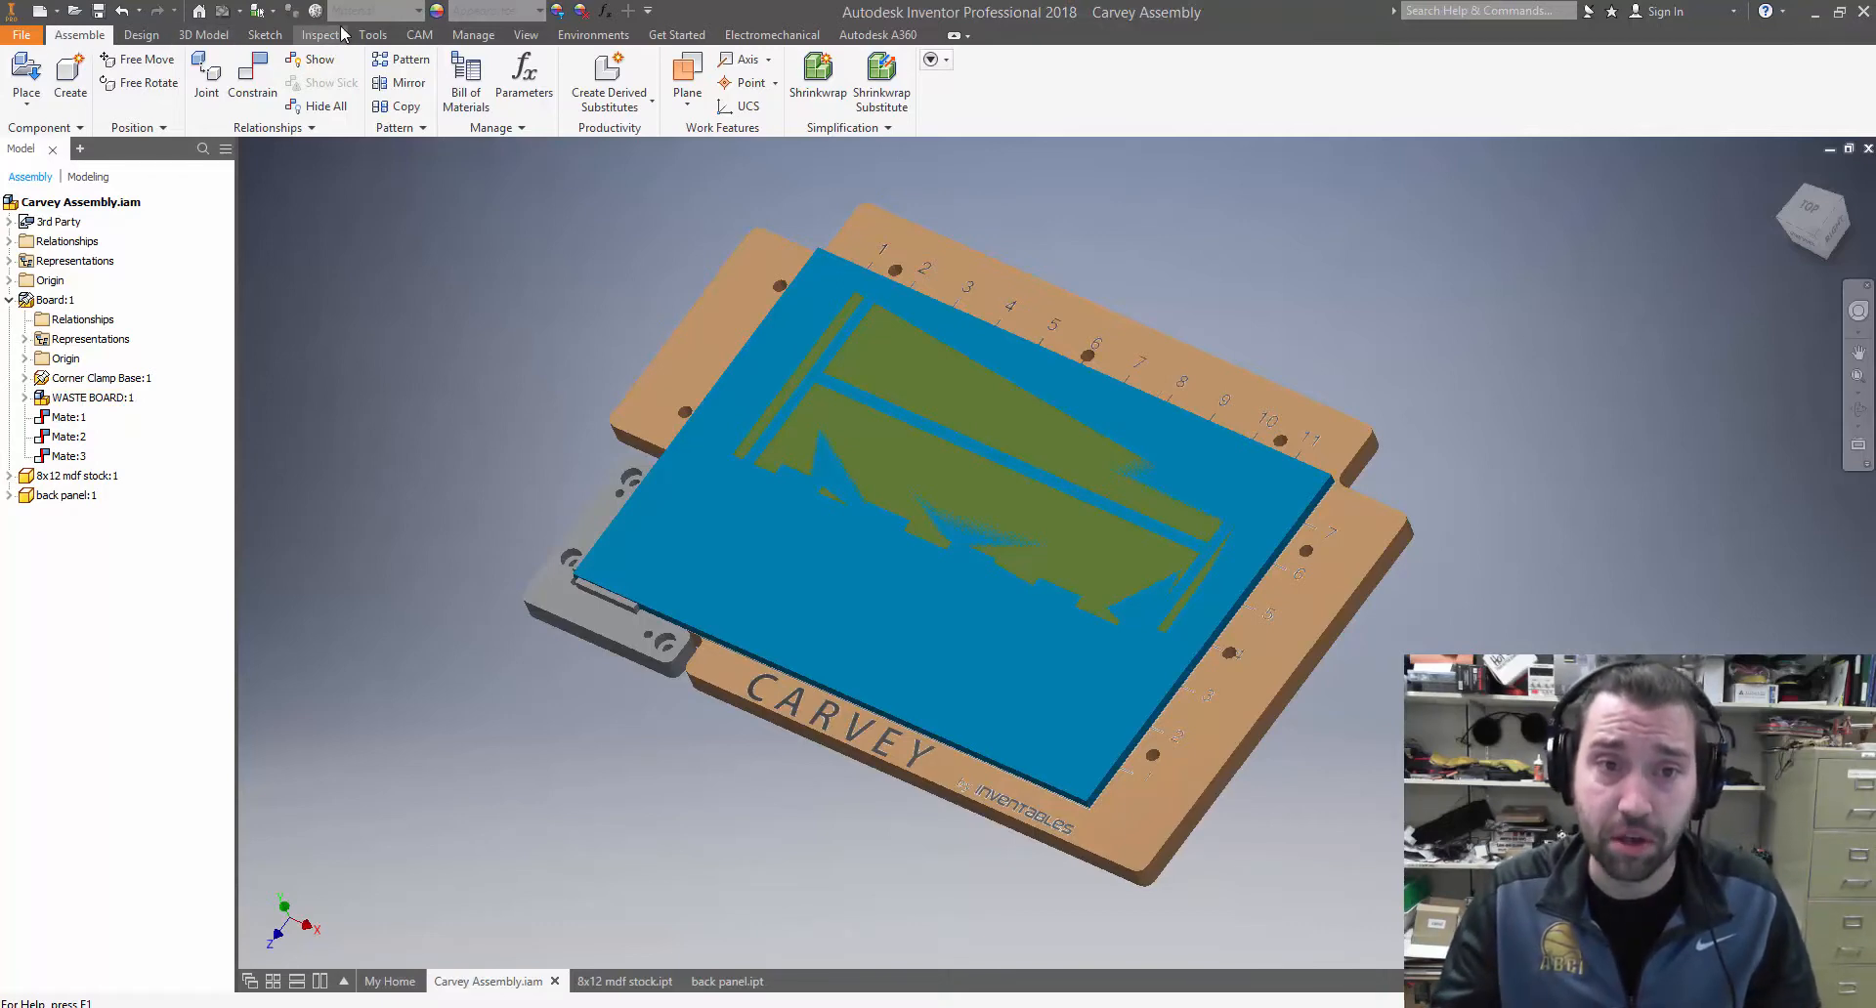
Create a CAM setup and define its stock from a solid, using the 8x12 MDF board
click(414, 41)
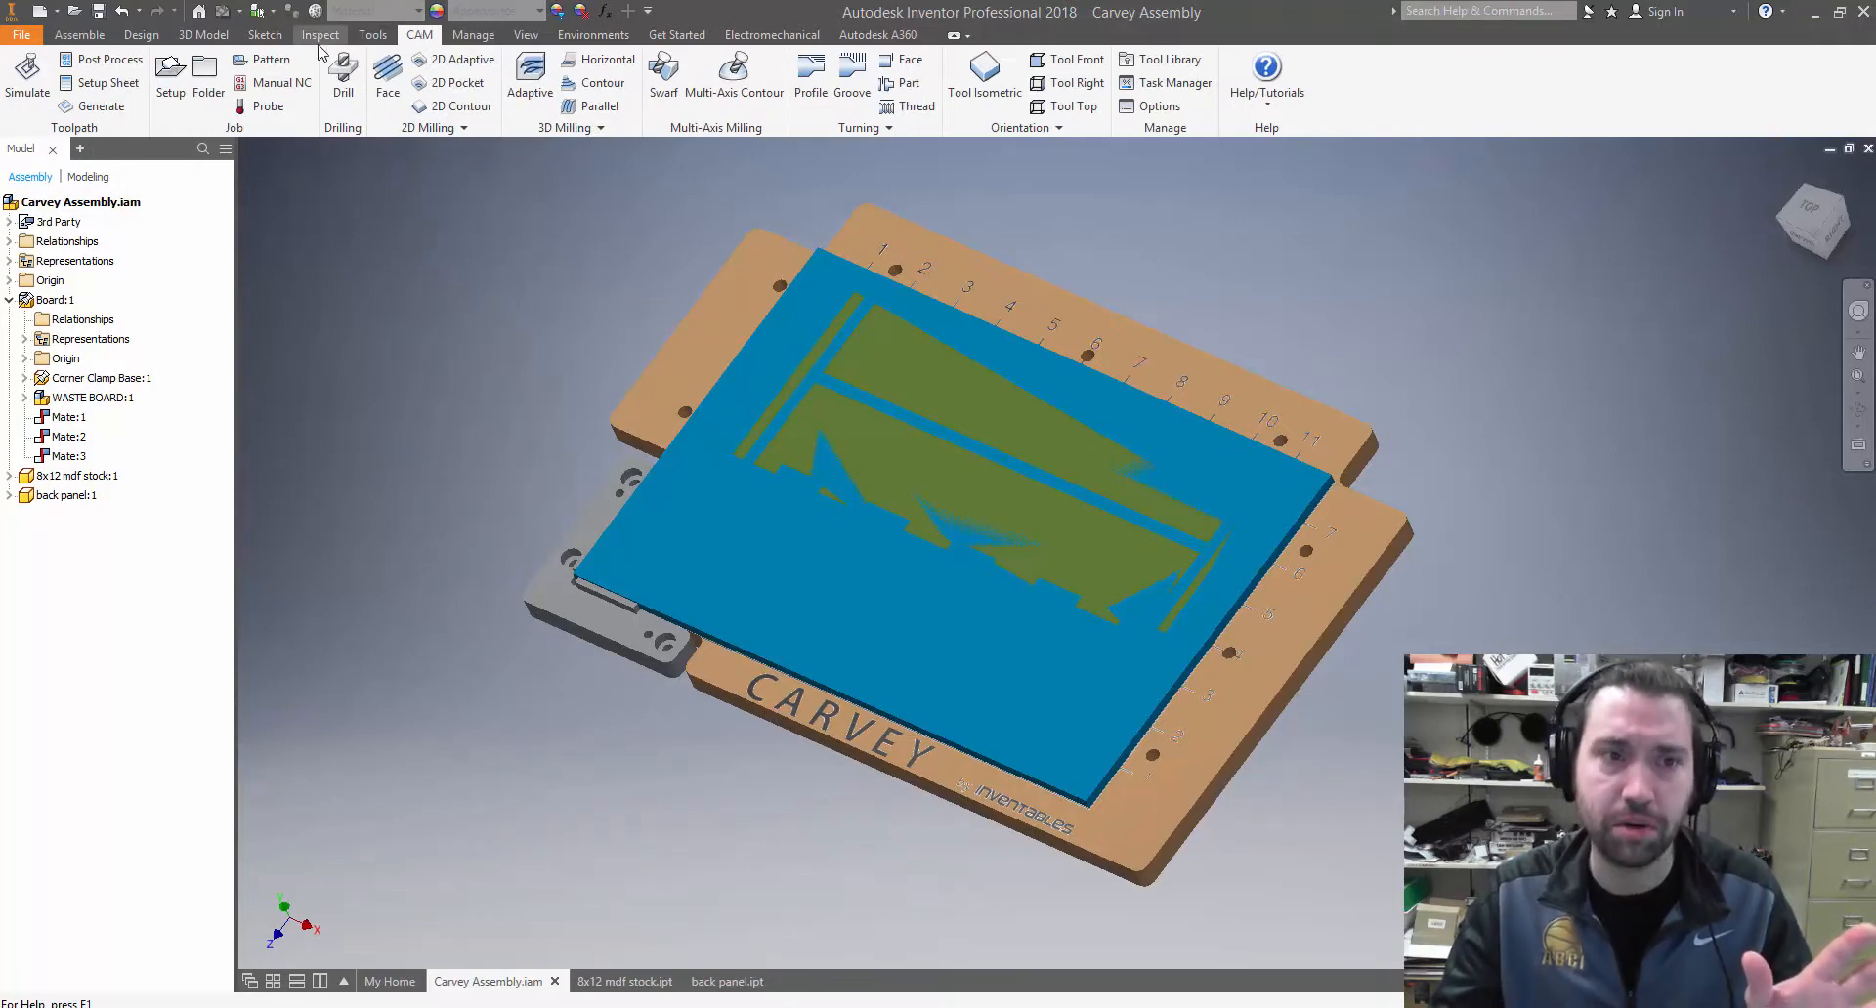
click(168, 70)
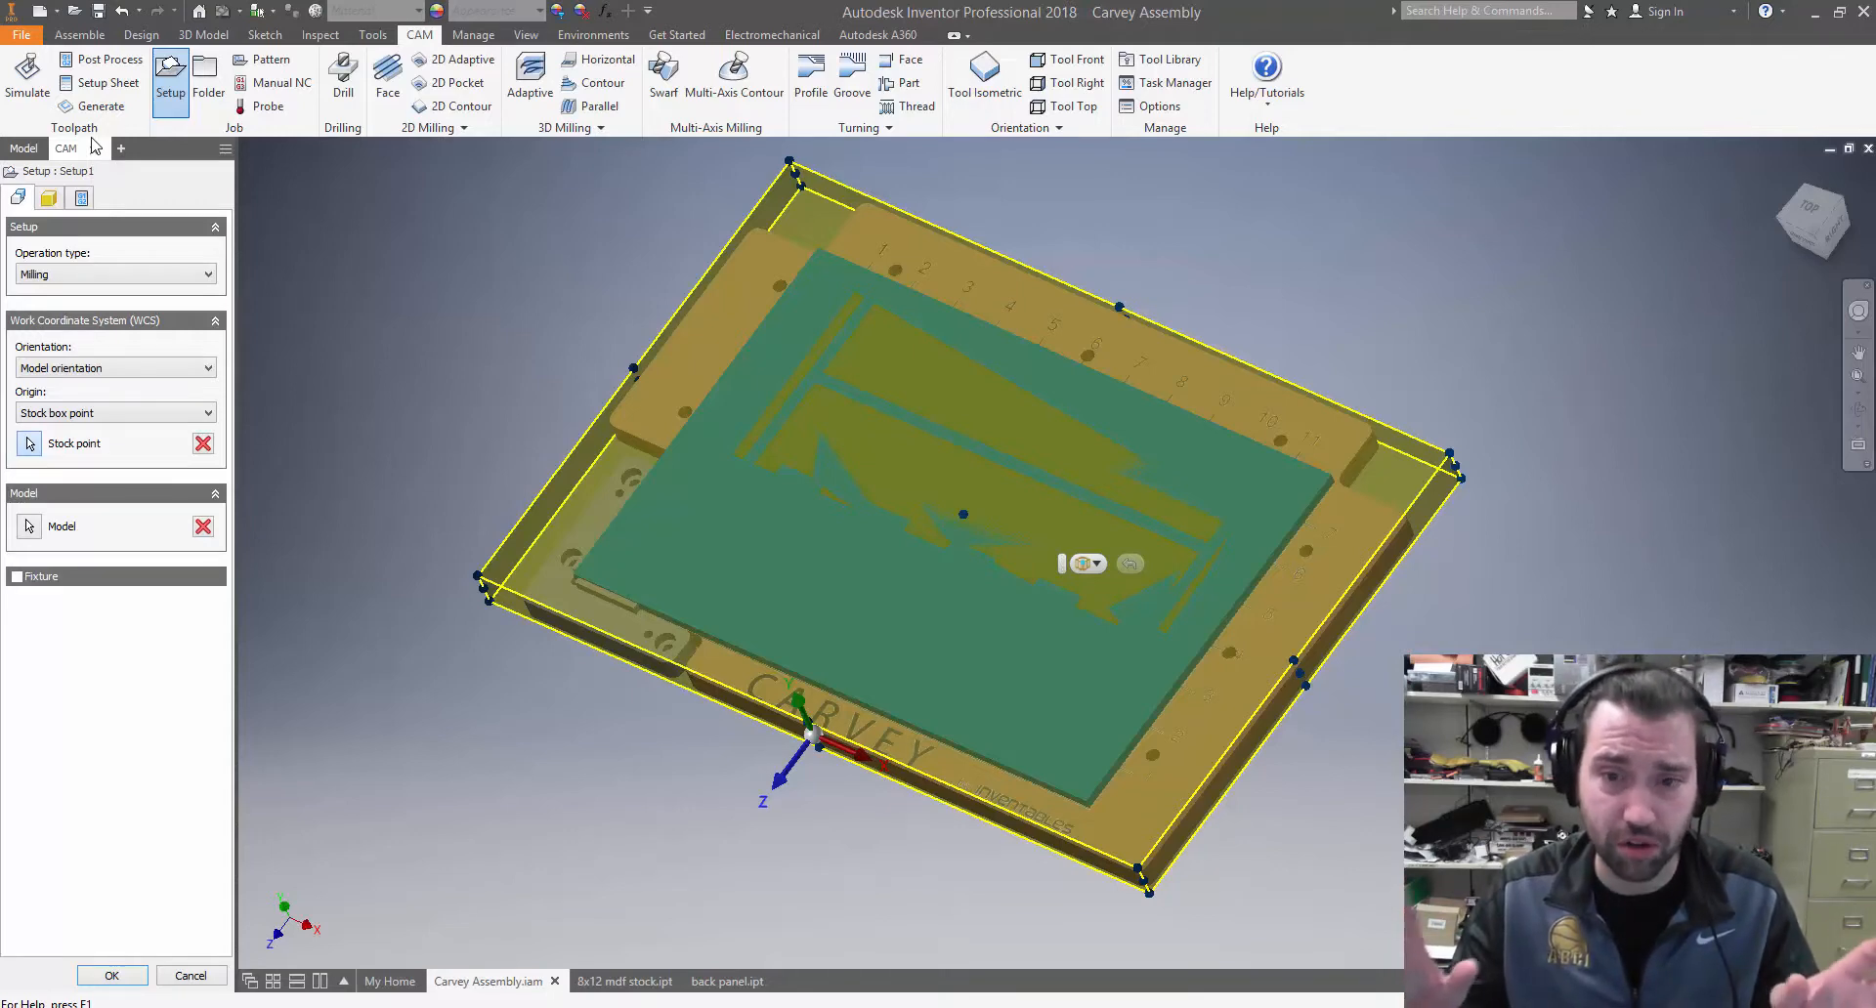
click(51, 201)
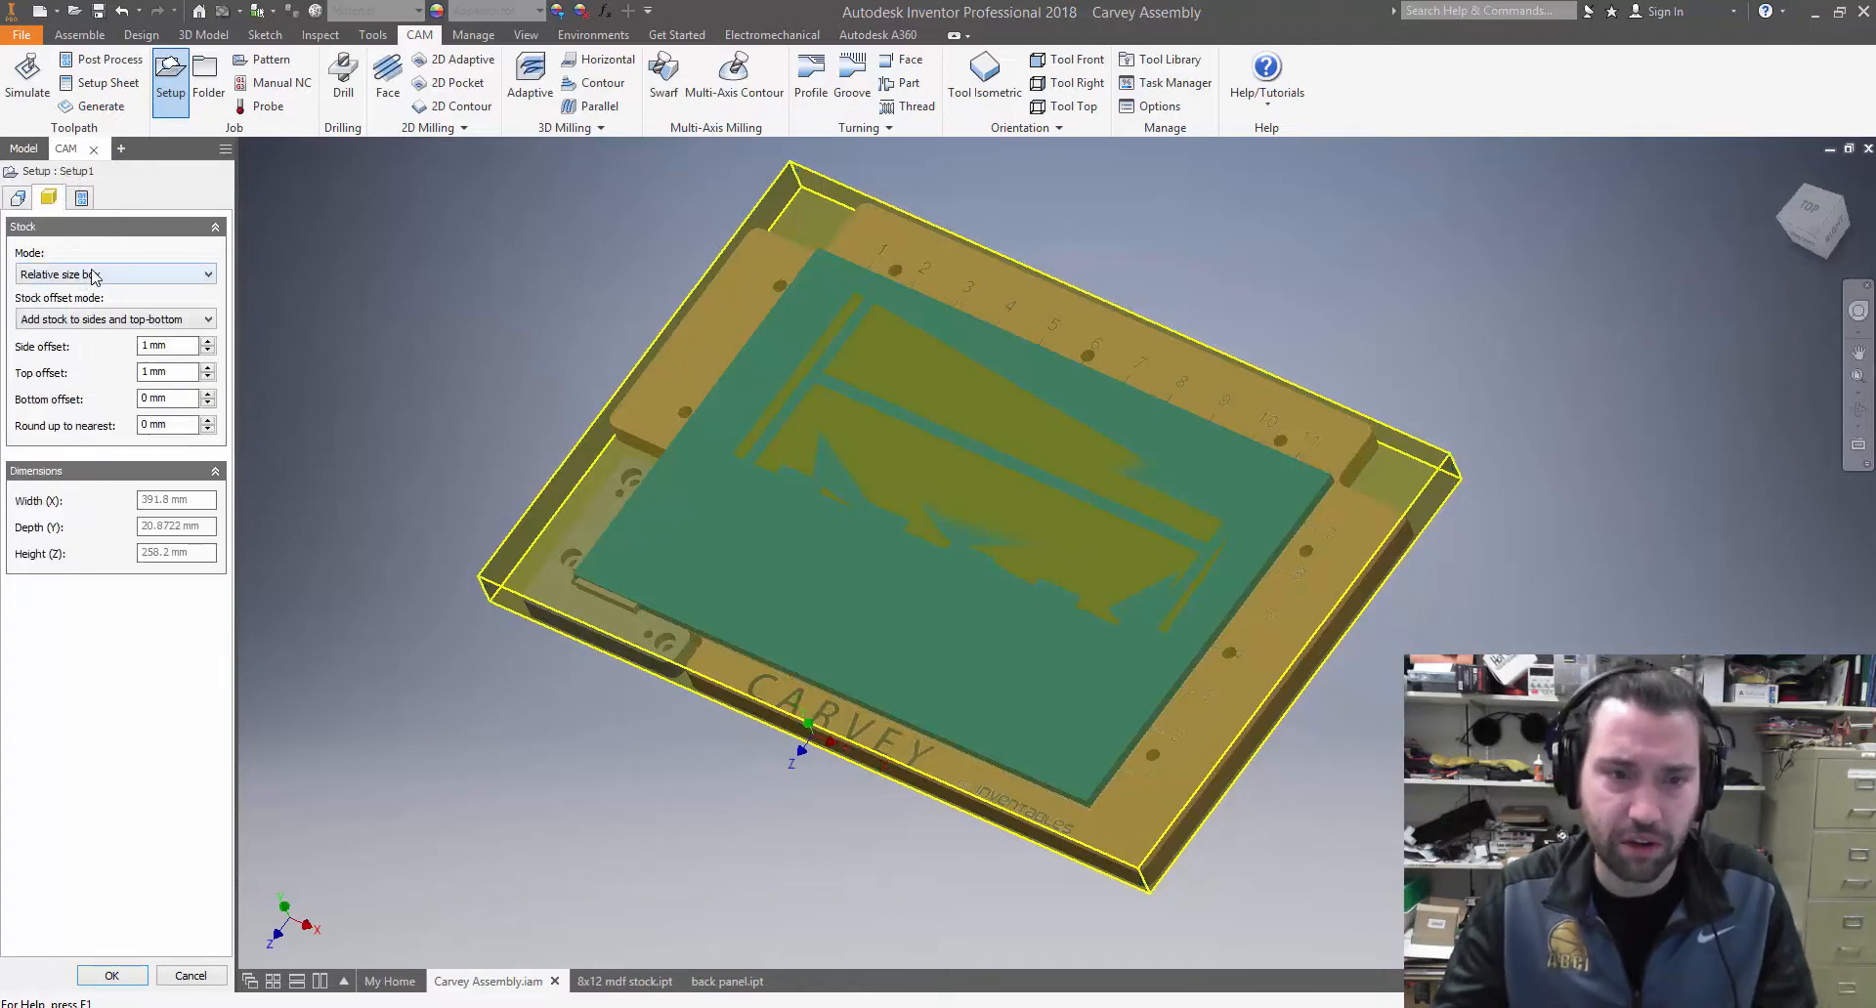
shift+middle_drag(360, 377, 392, 309)
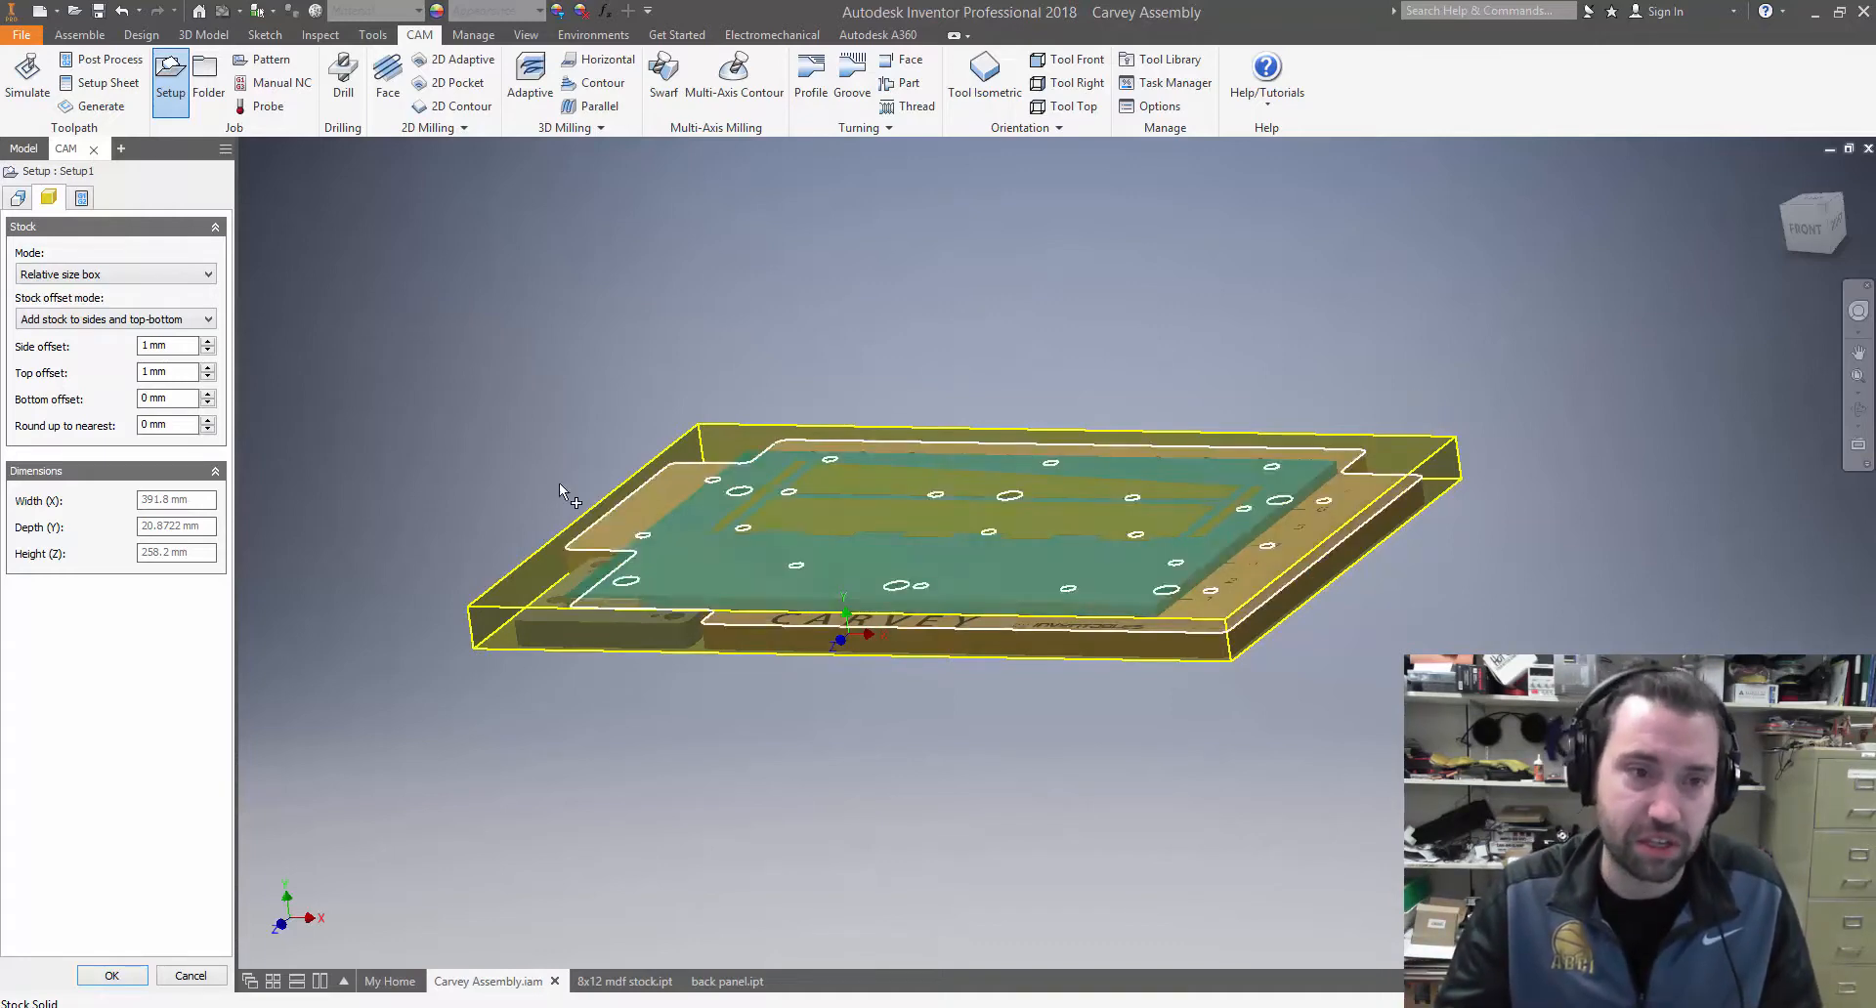
click(131, 275)
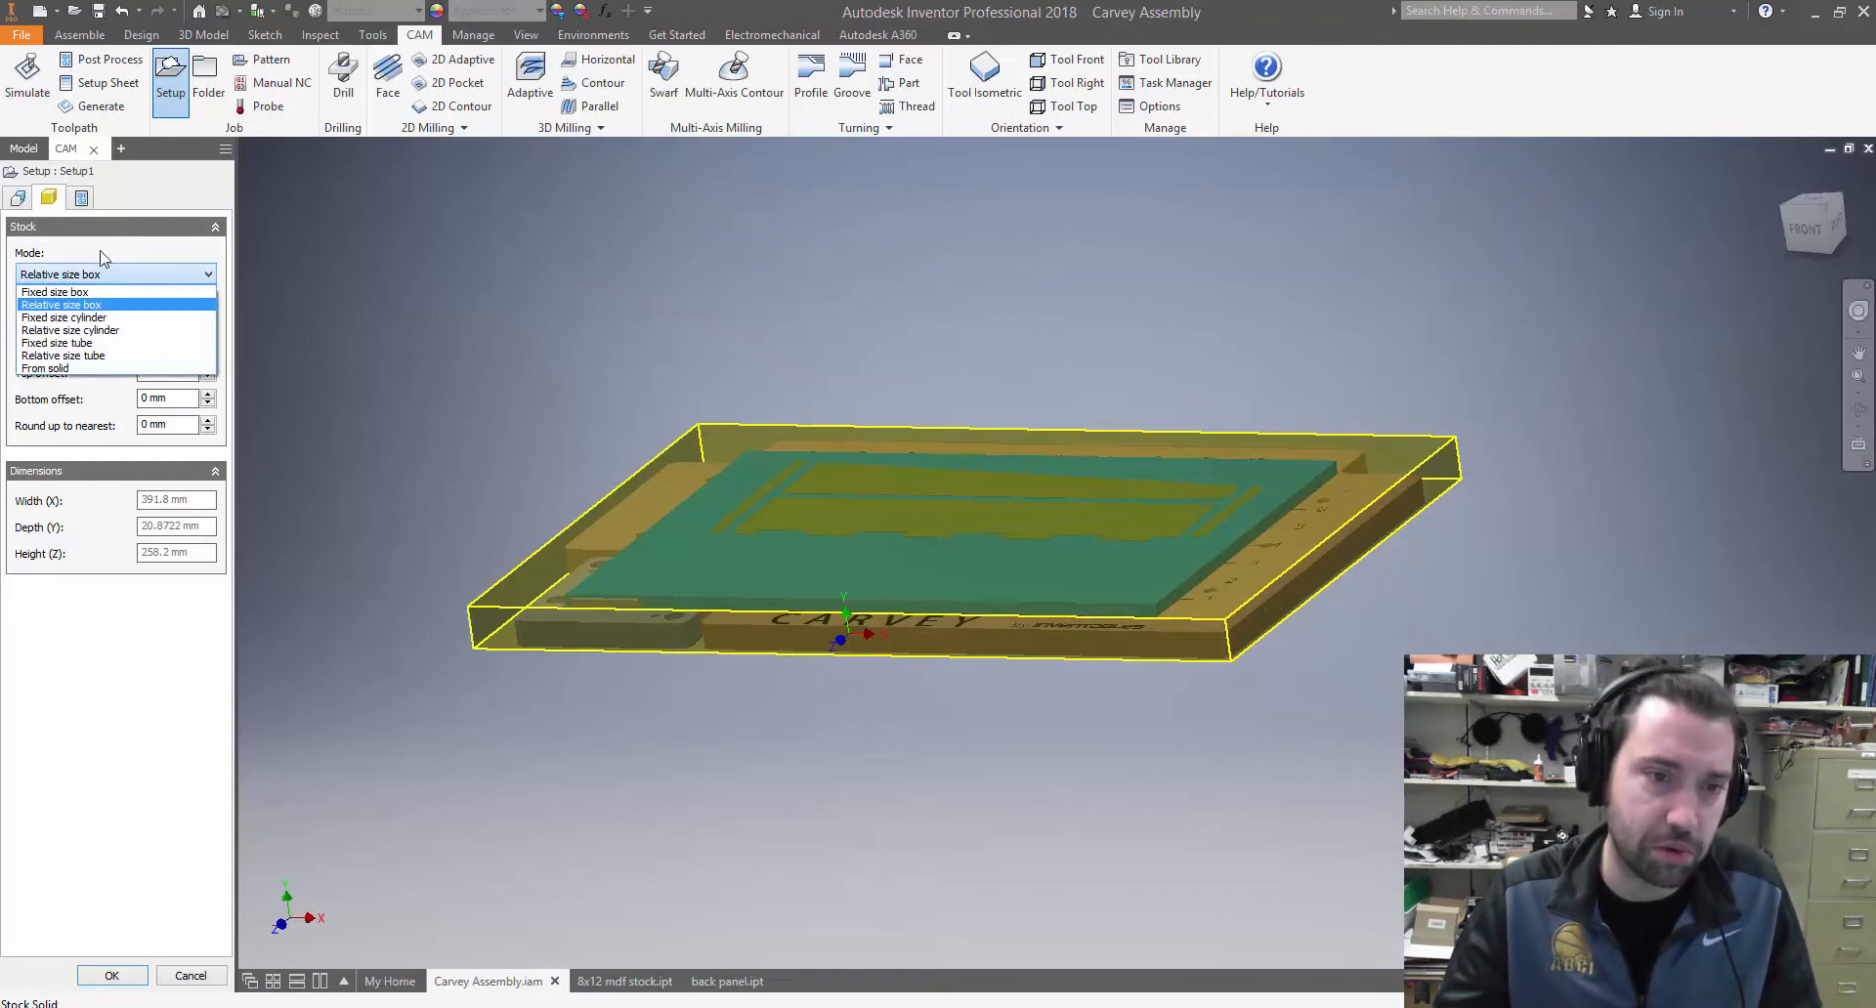
click(49, 368)
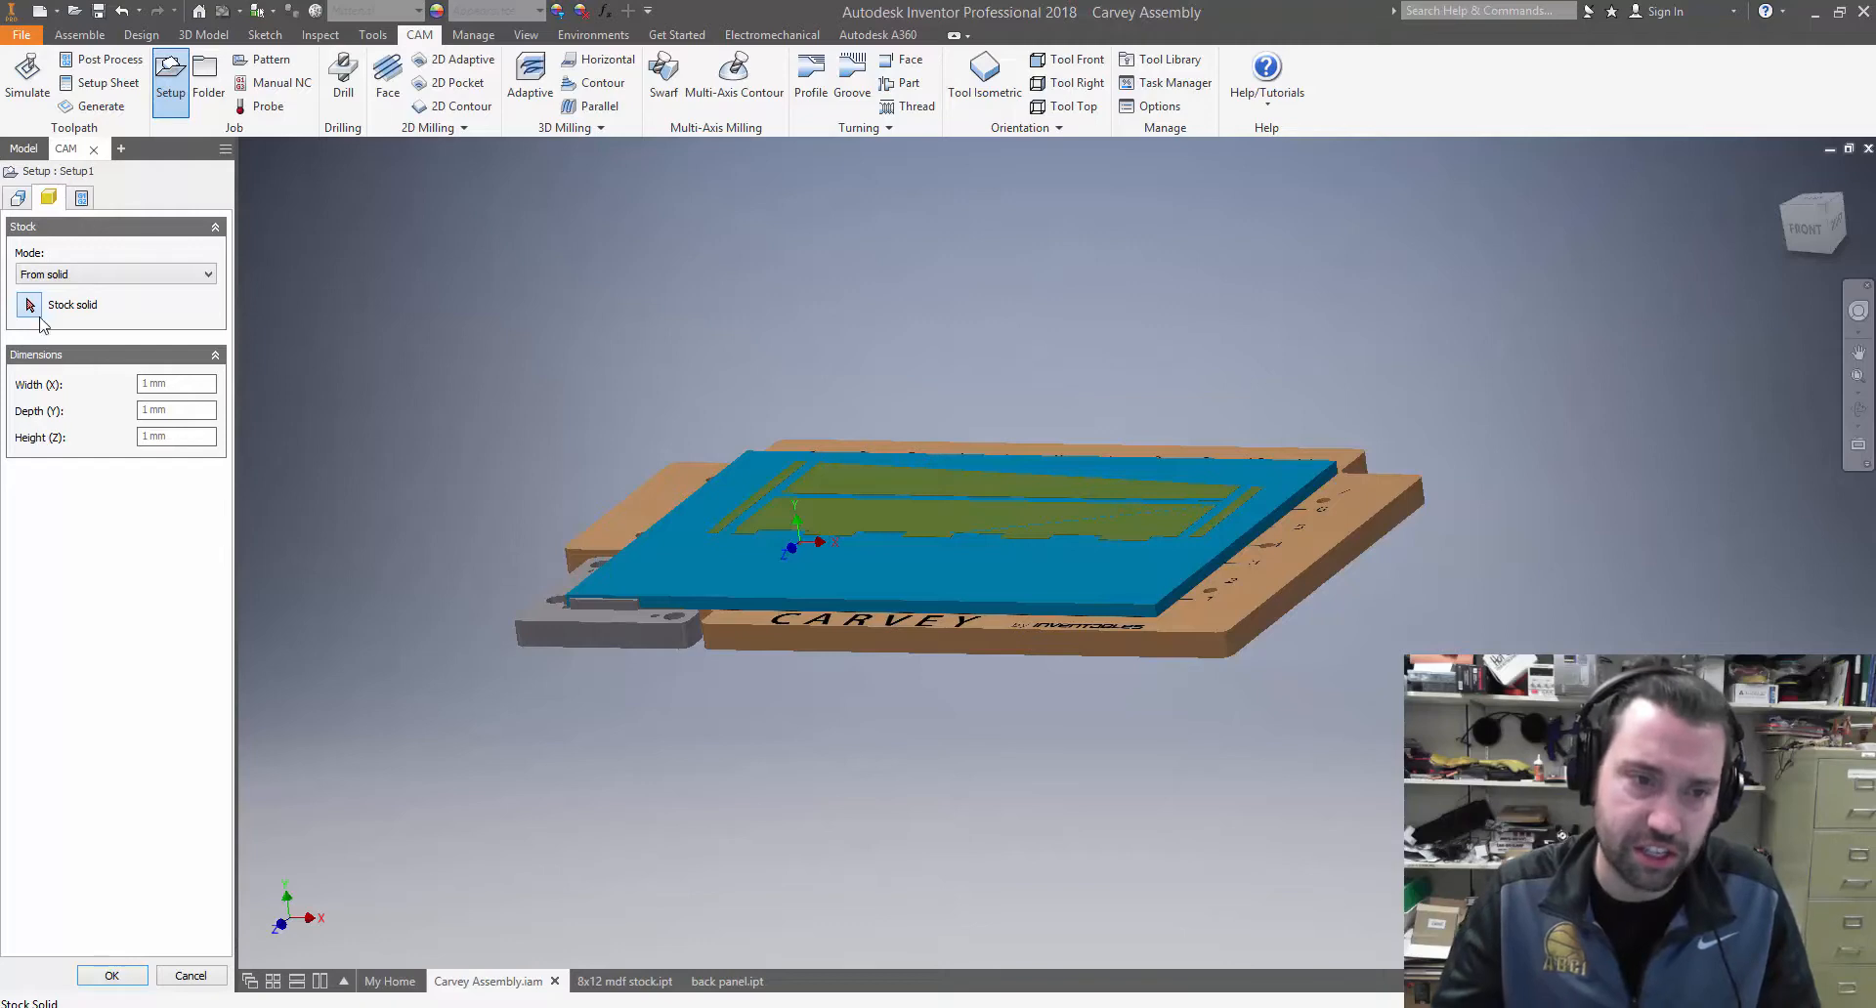
click(688, 579)
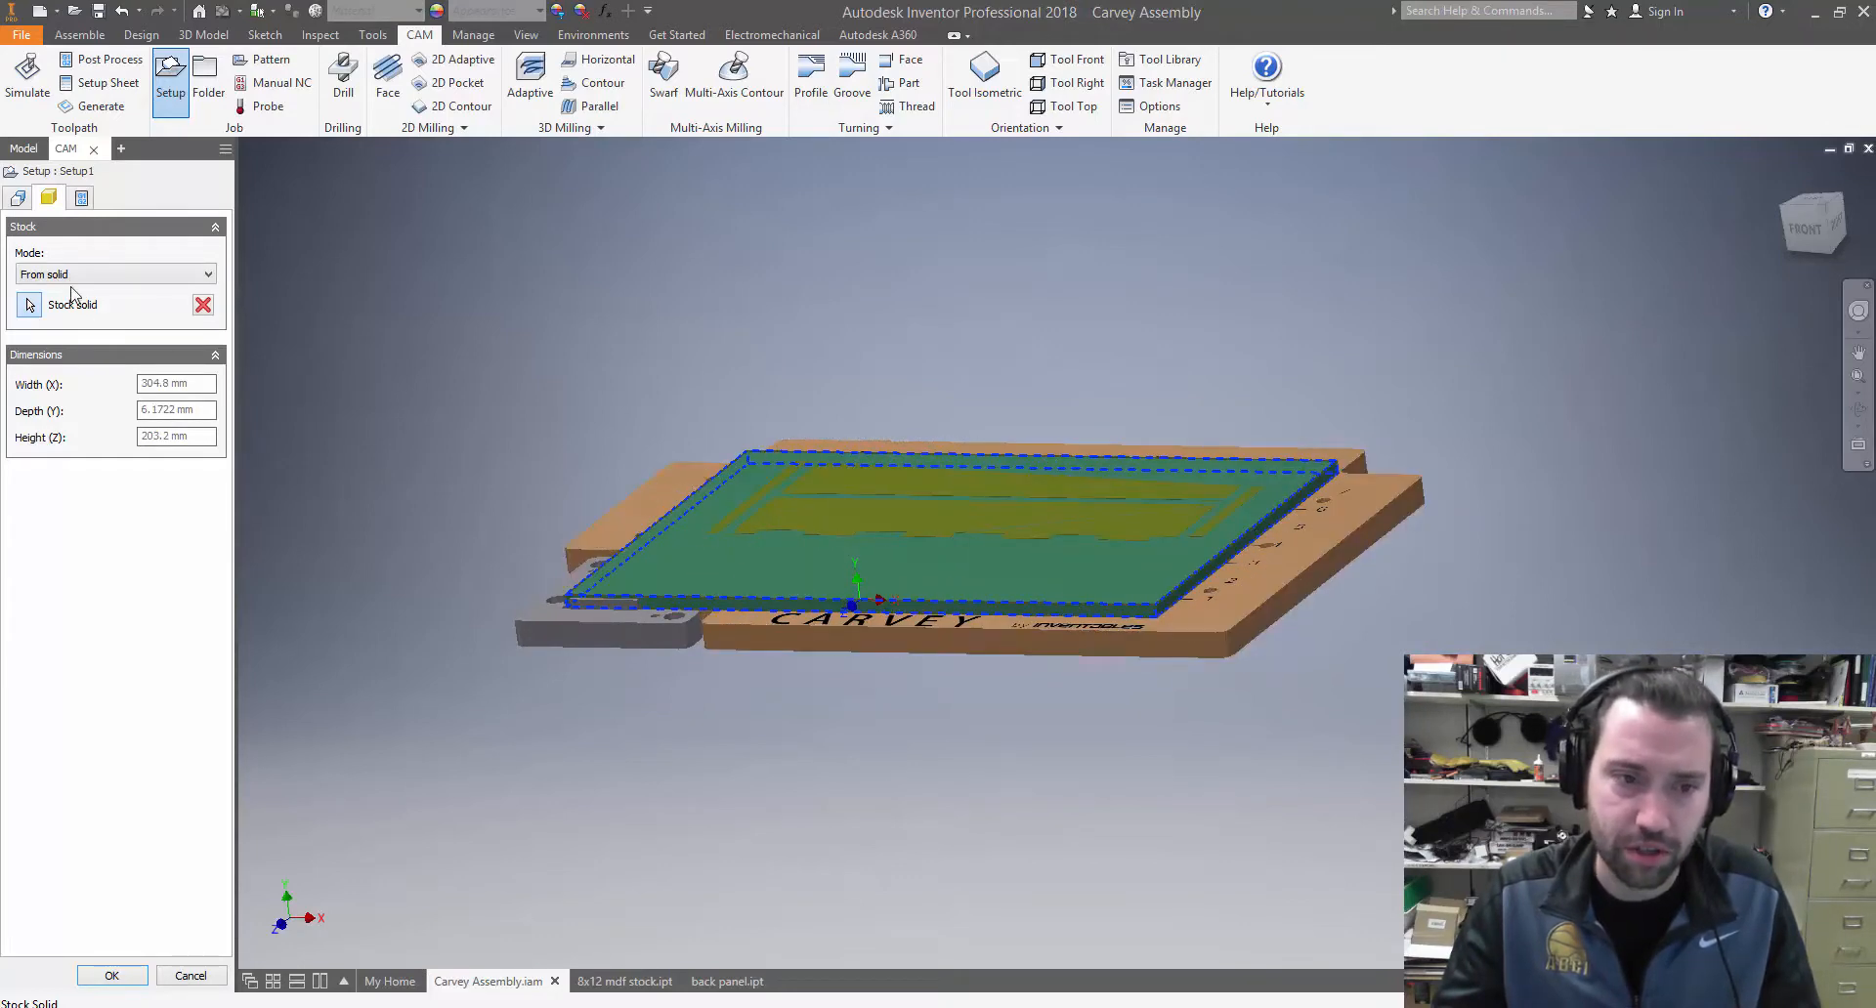
Choose Milling as the setup's operation type
click(17, 197)
mouse_move(627, 420)
shift+middle_down()
mouse_move(599, 431)
mouse_move(616, 451)
shift+middle_up()
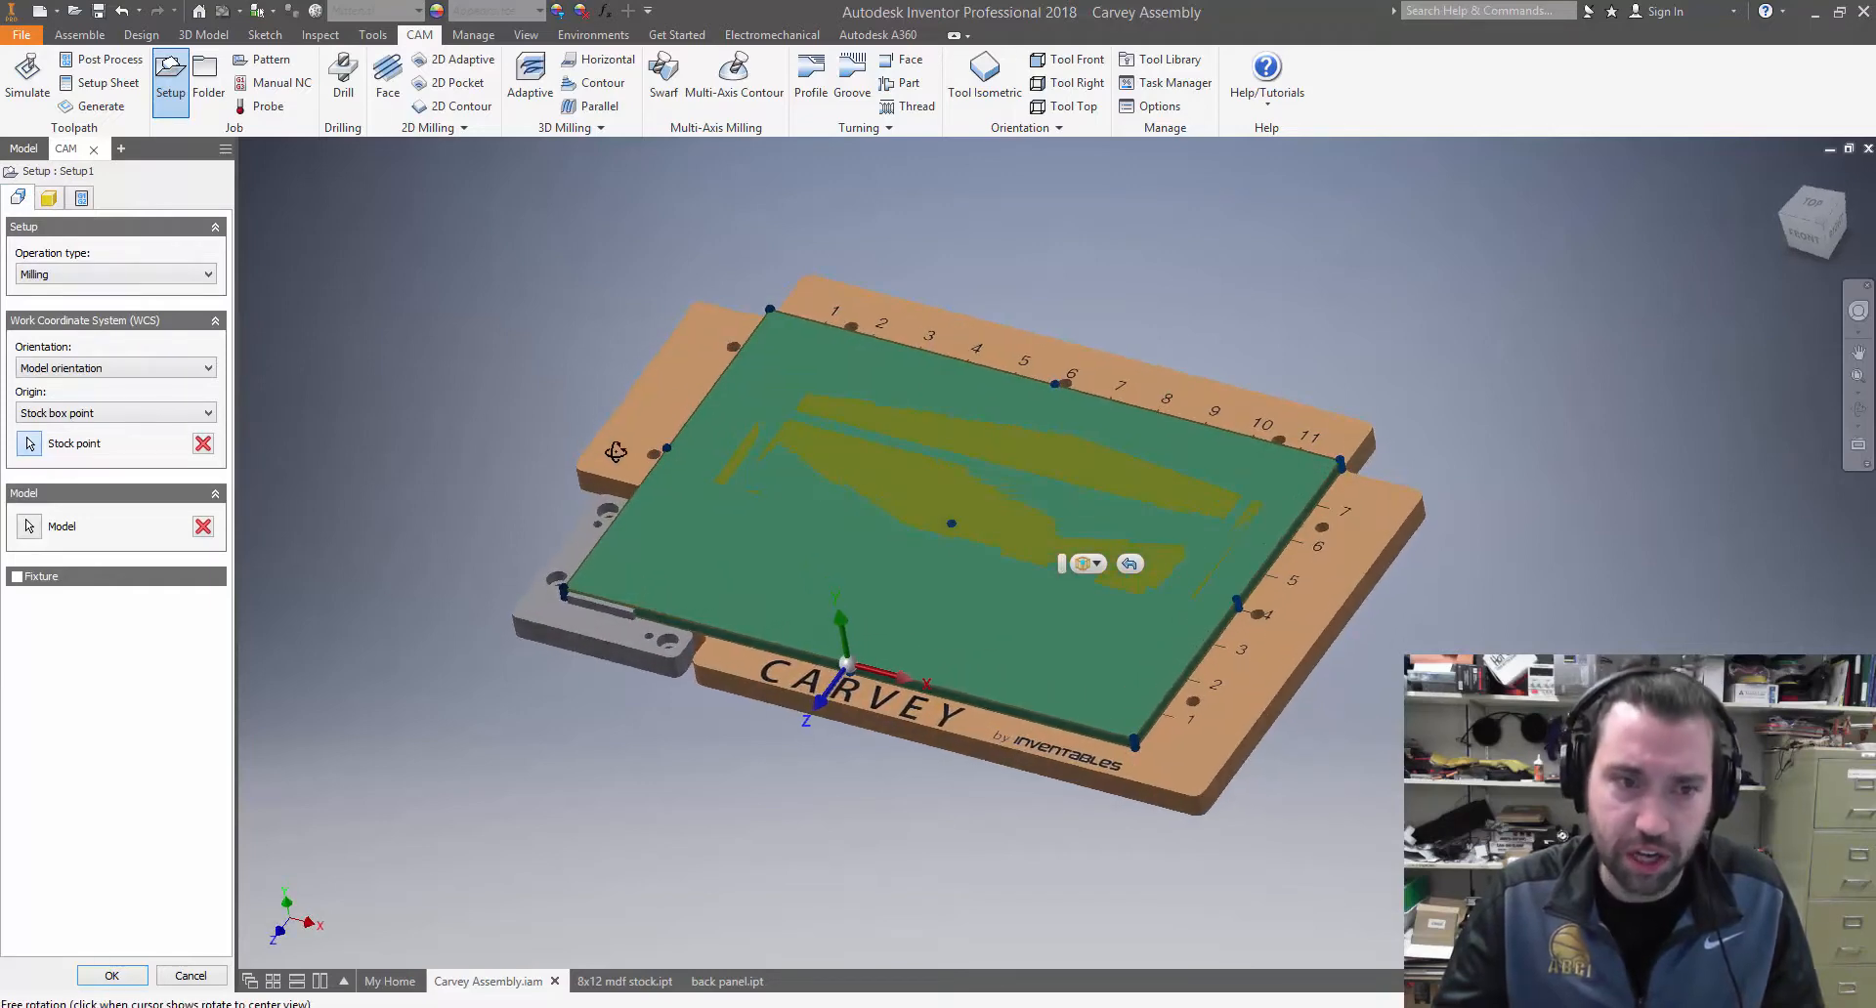
click(59, 281)
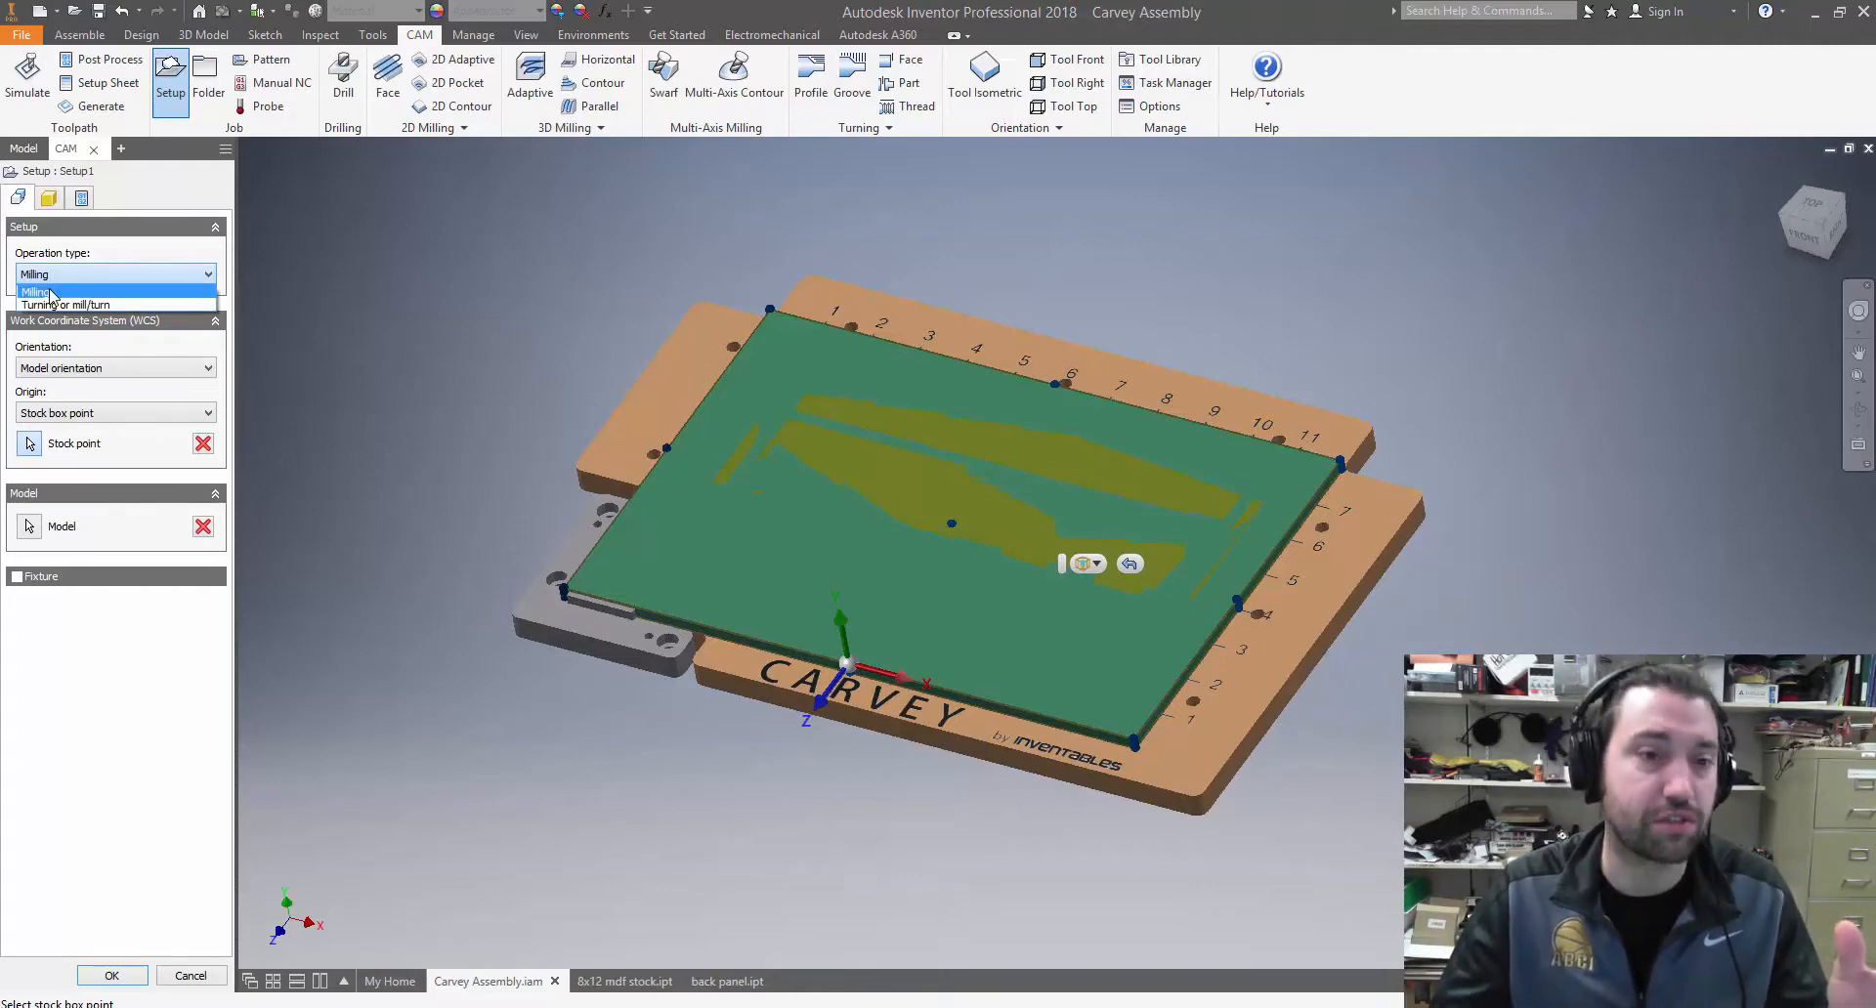
click(47, 293)
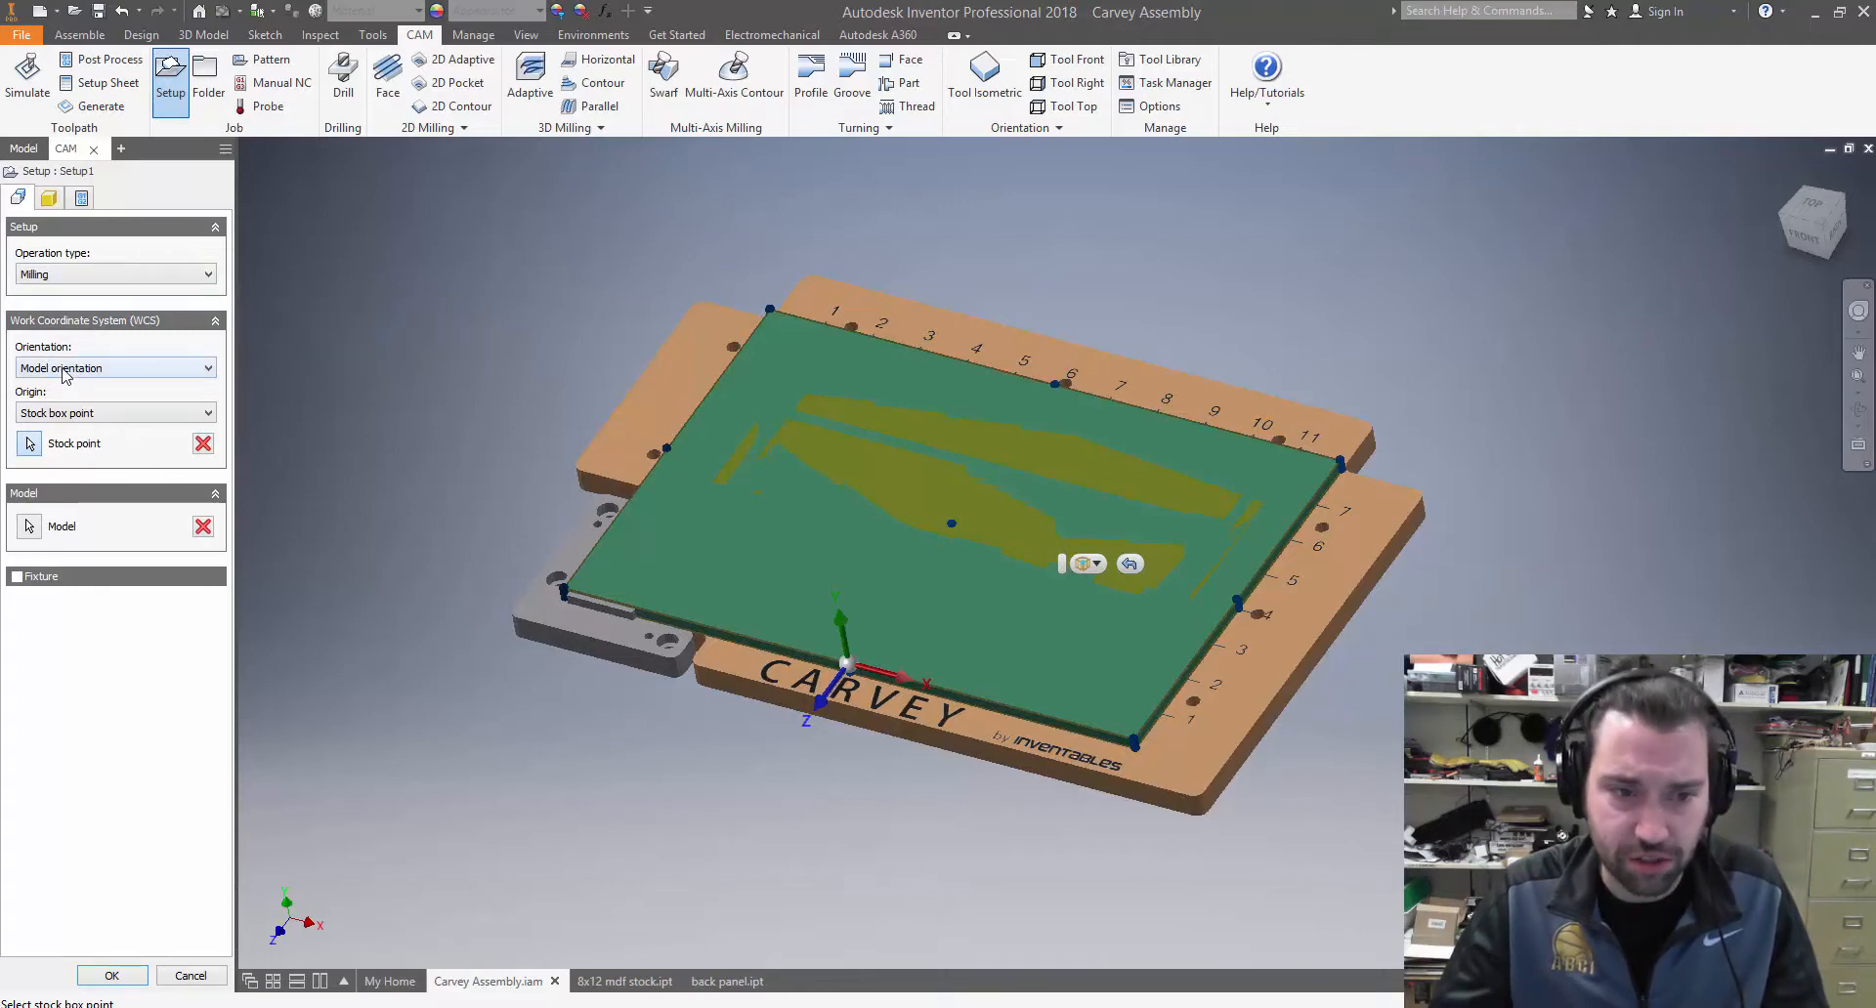
Orient the WCS by Z axis/plane and X axis, using the panel's upper face and long groove edge, with X flipped
click(65, 369)
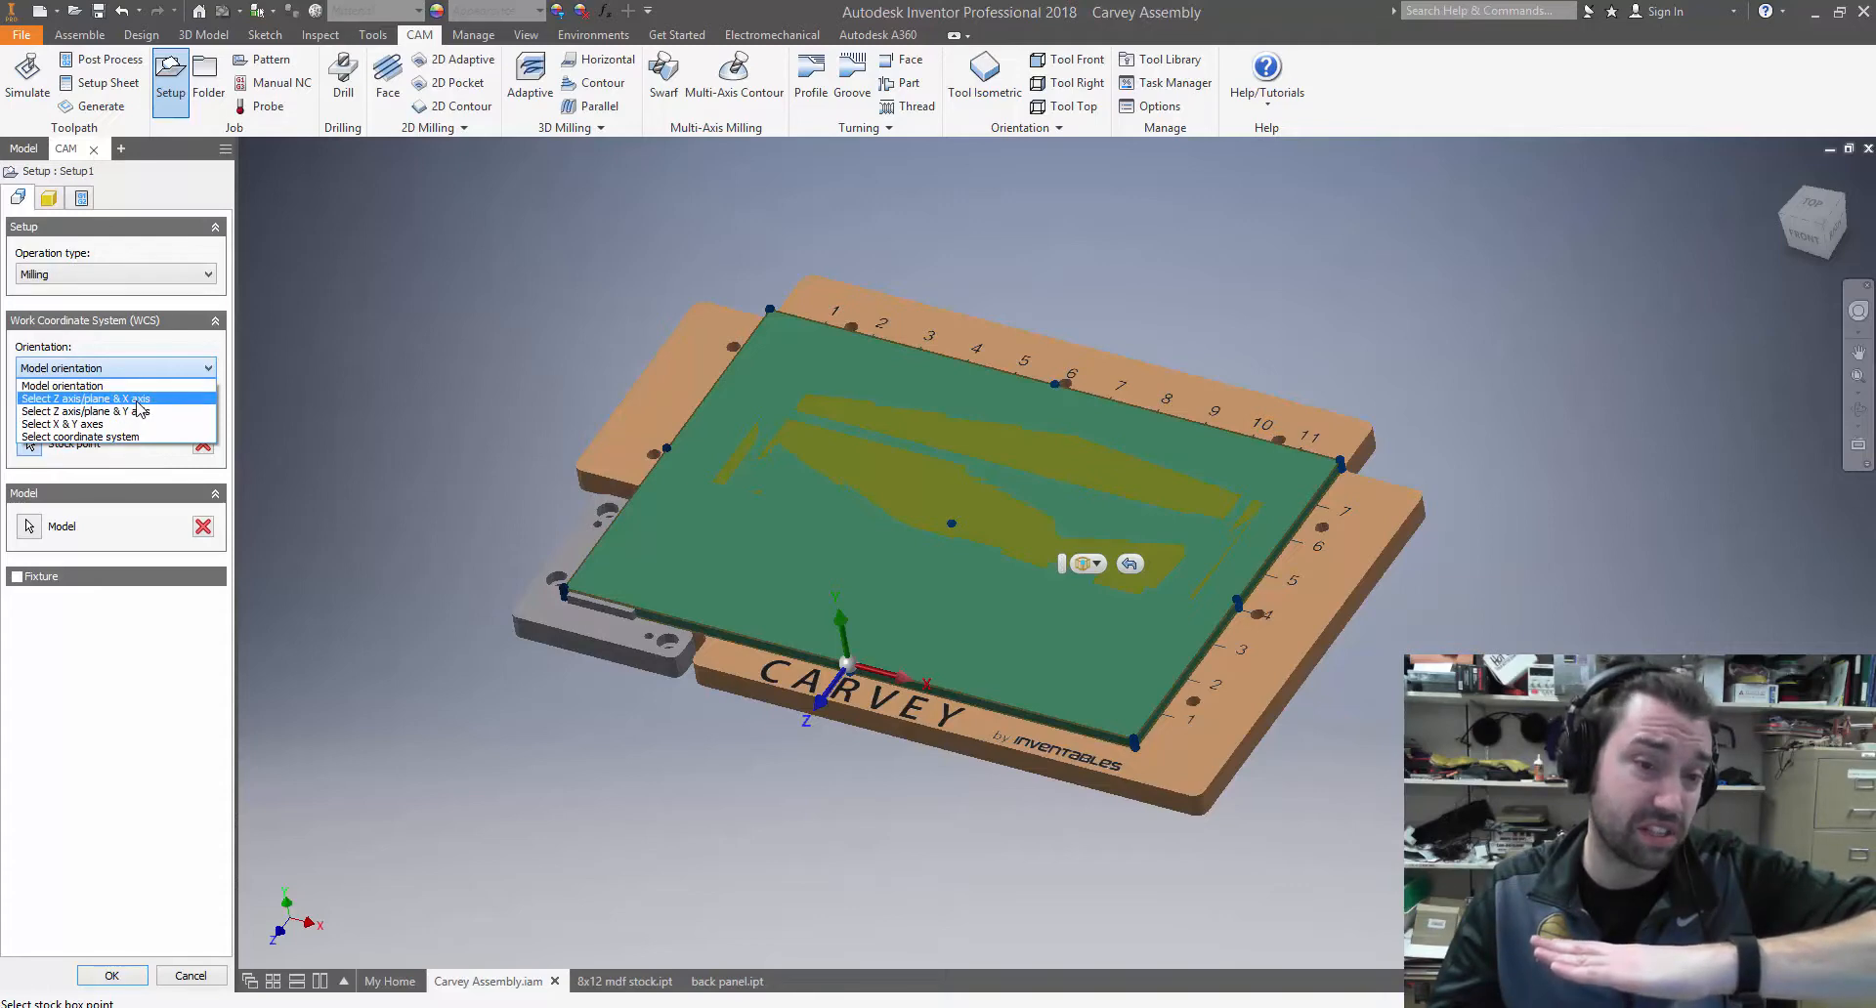
click(84, 399)
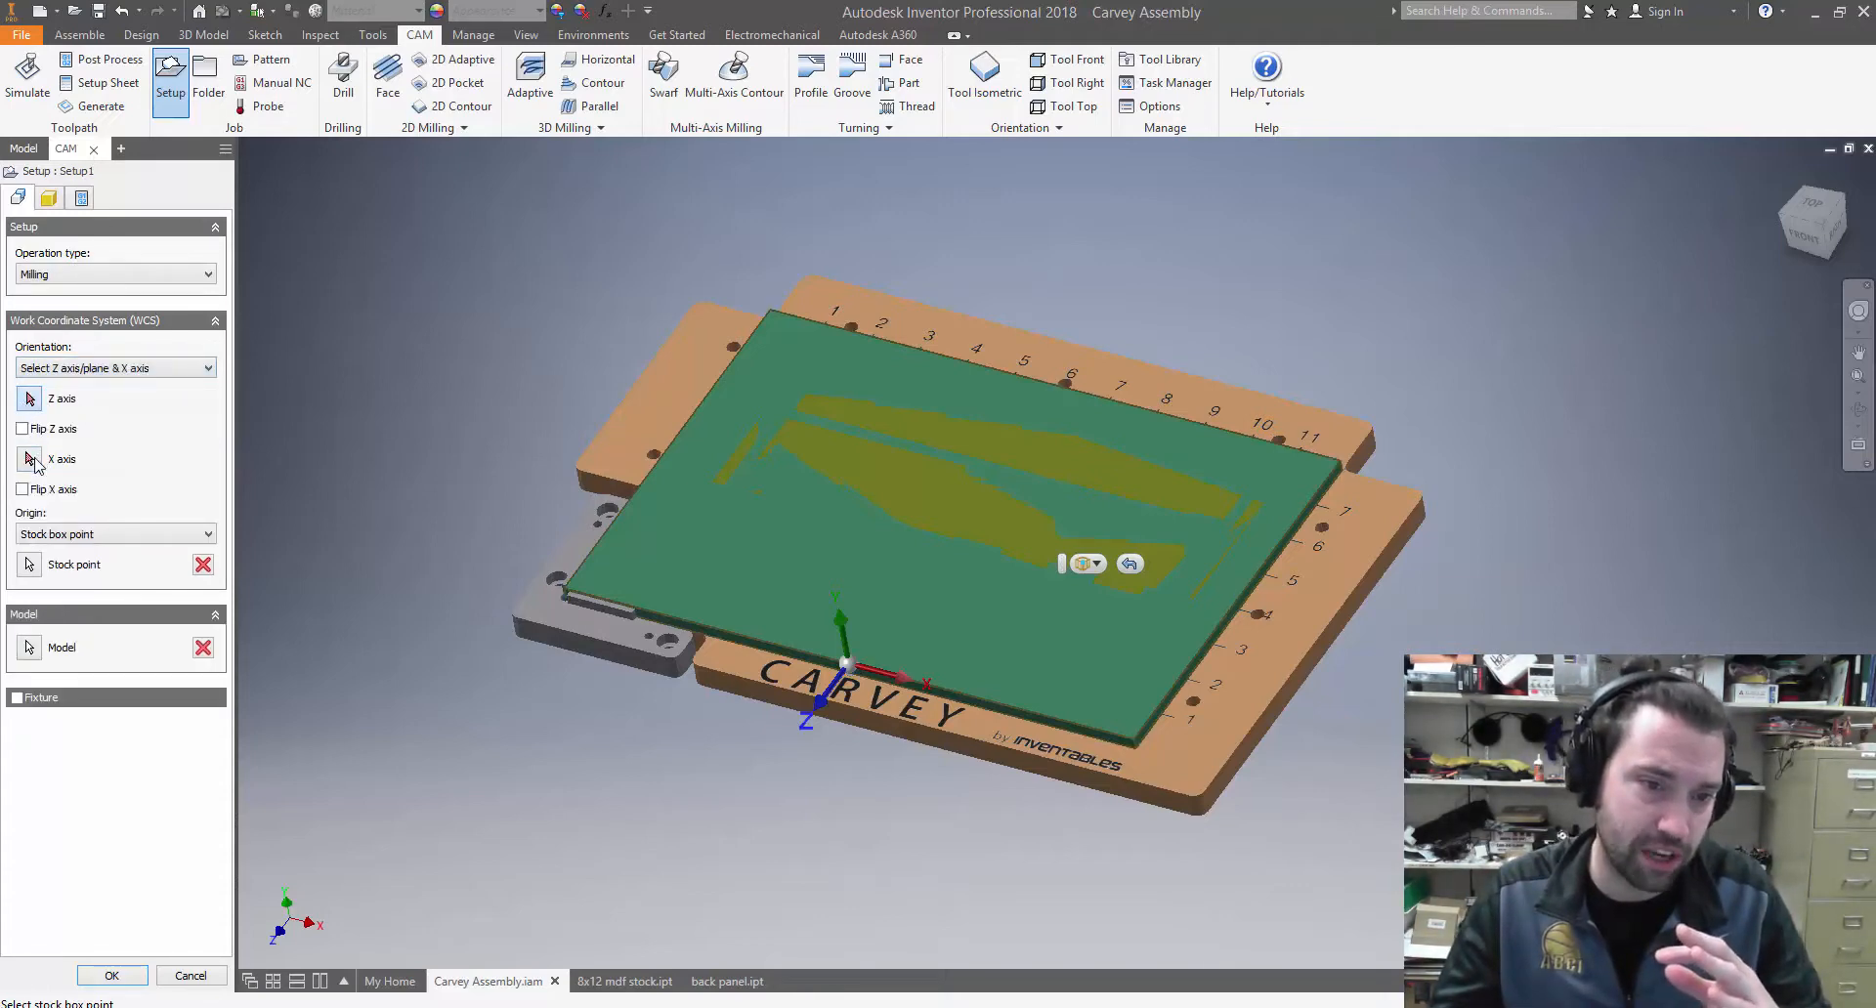
click(31, 459)
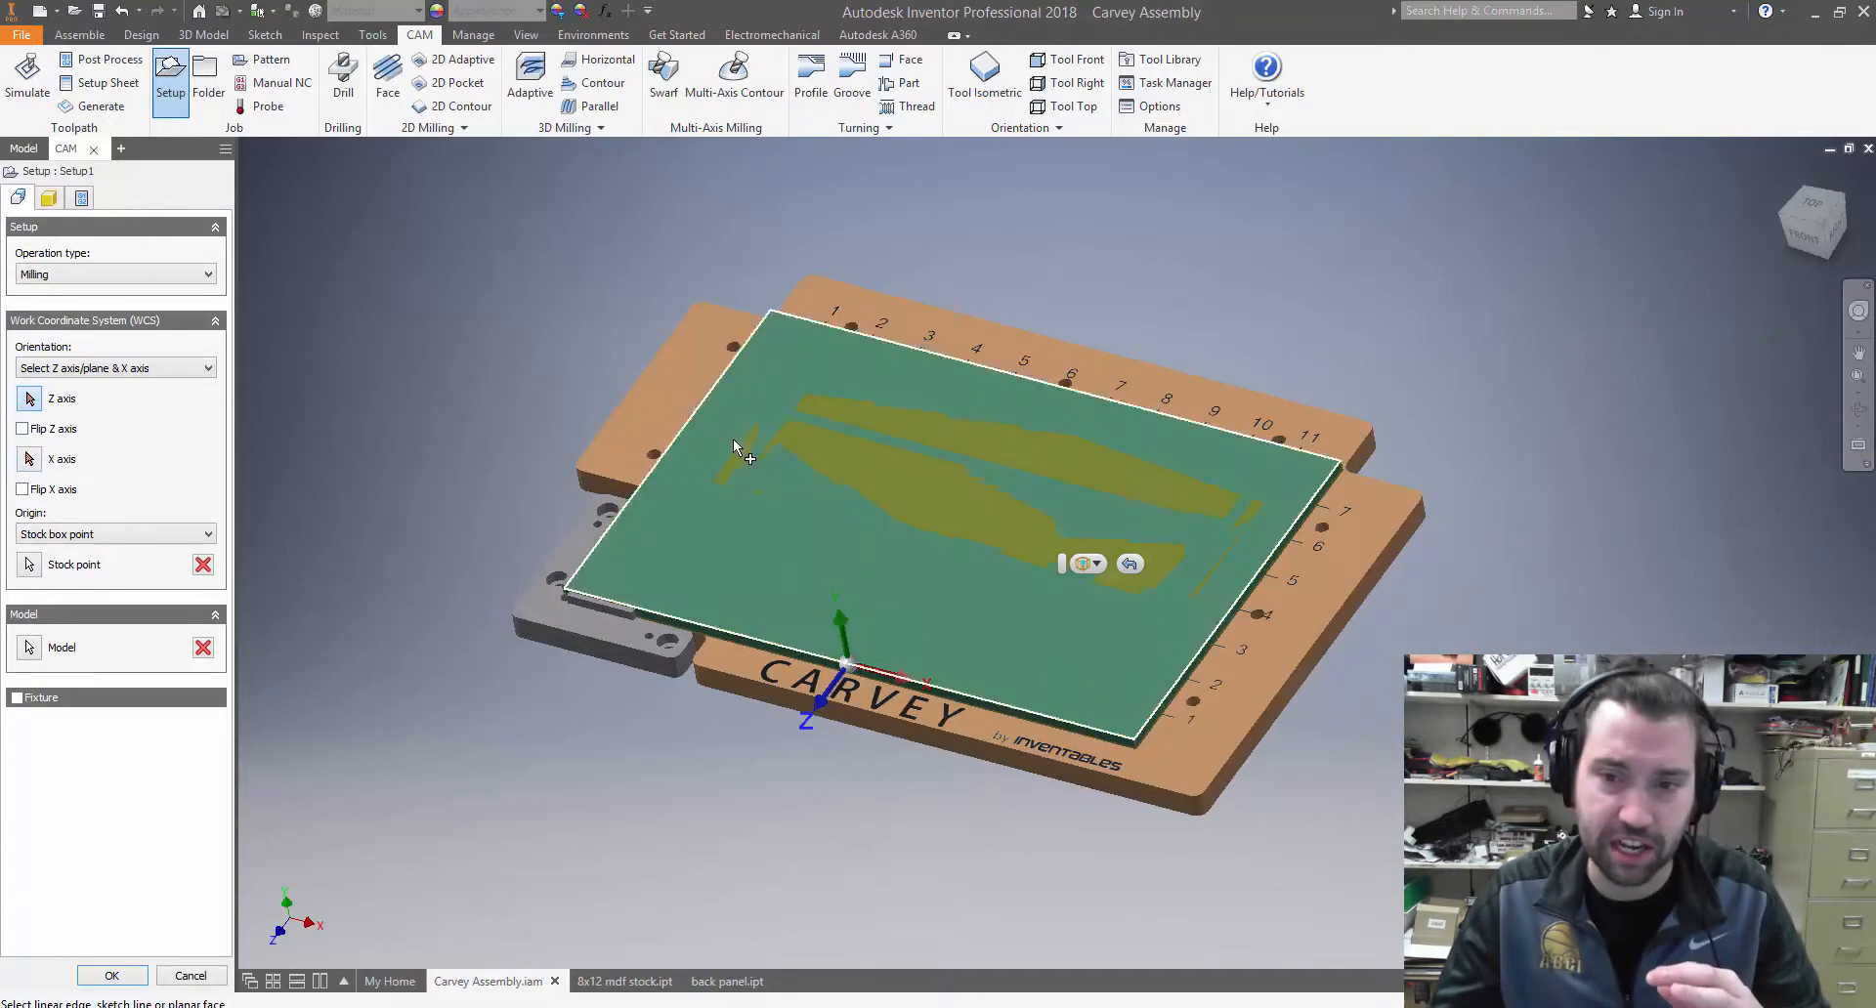
click(891, 469)
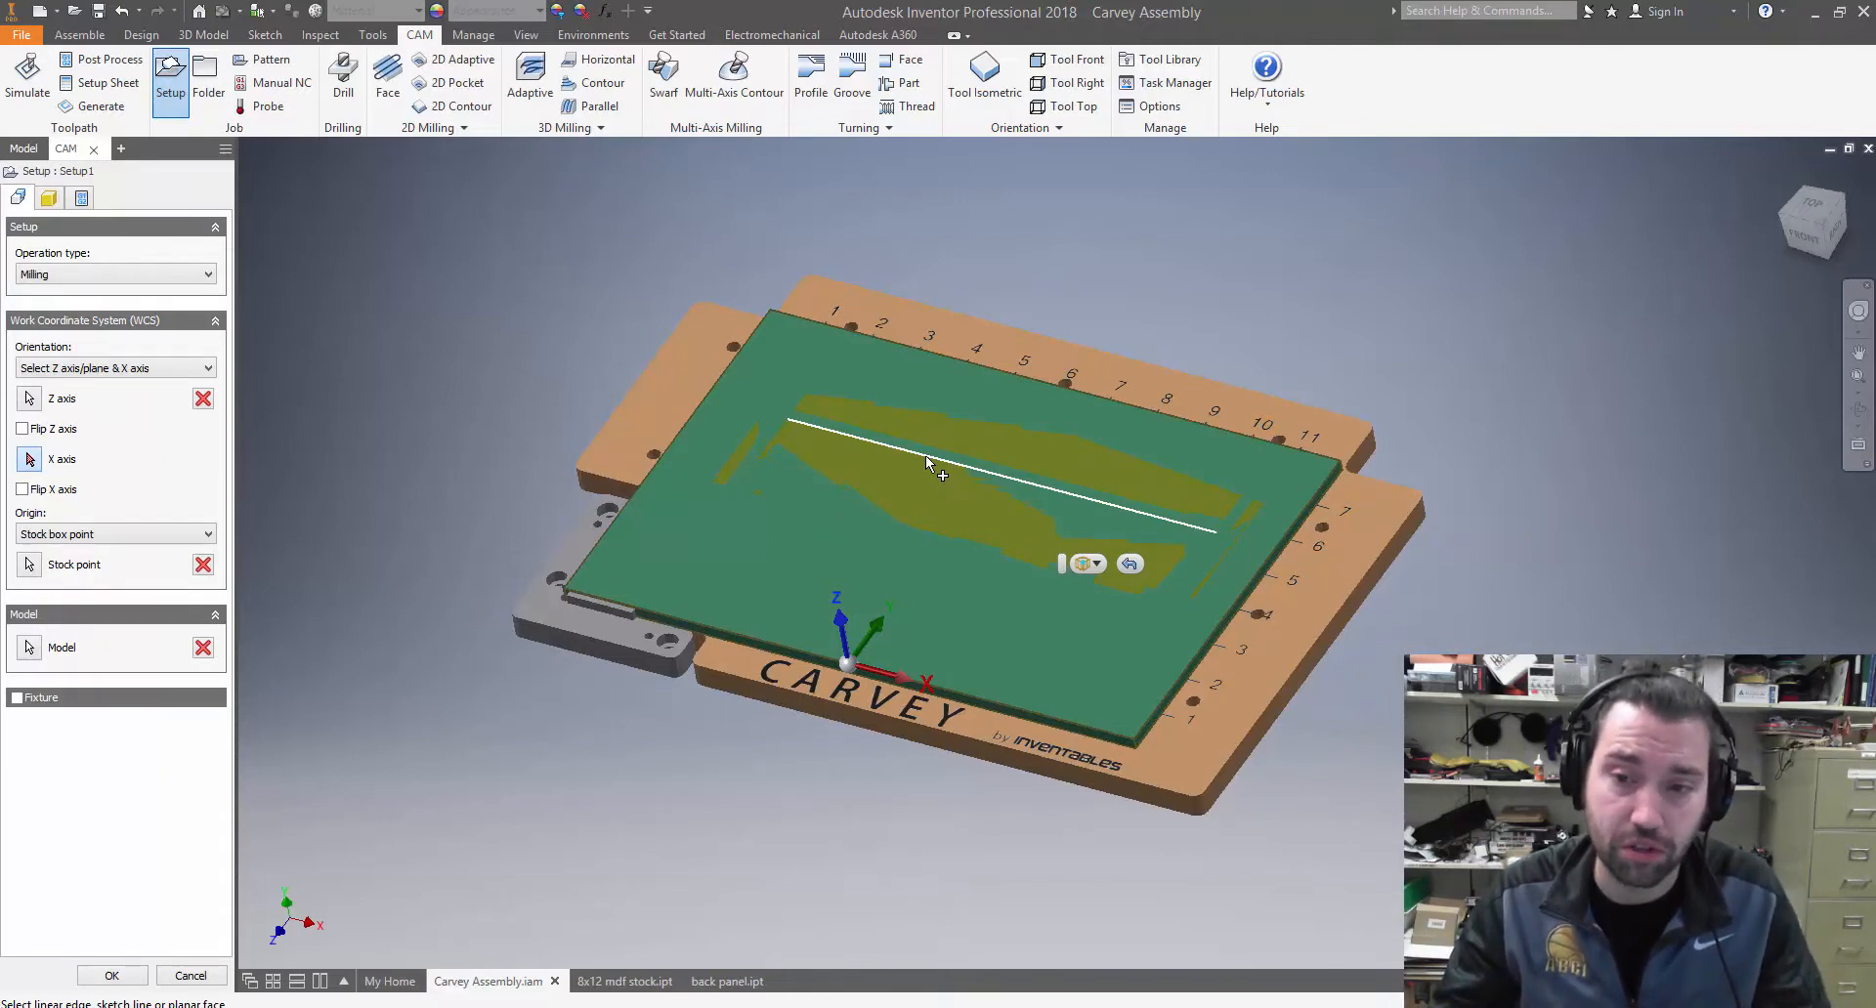
click(928, 463)
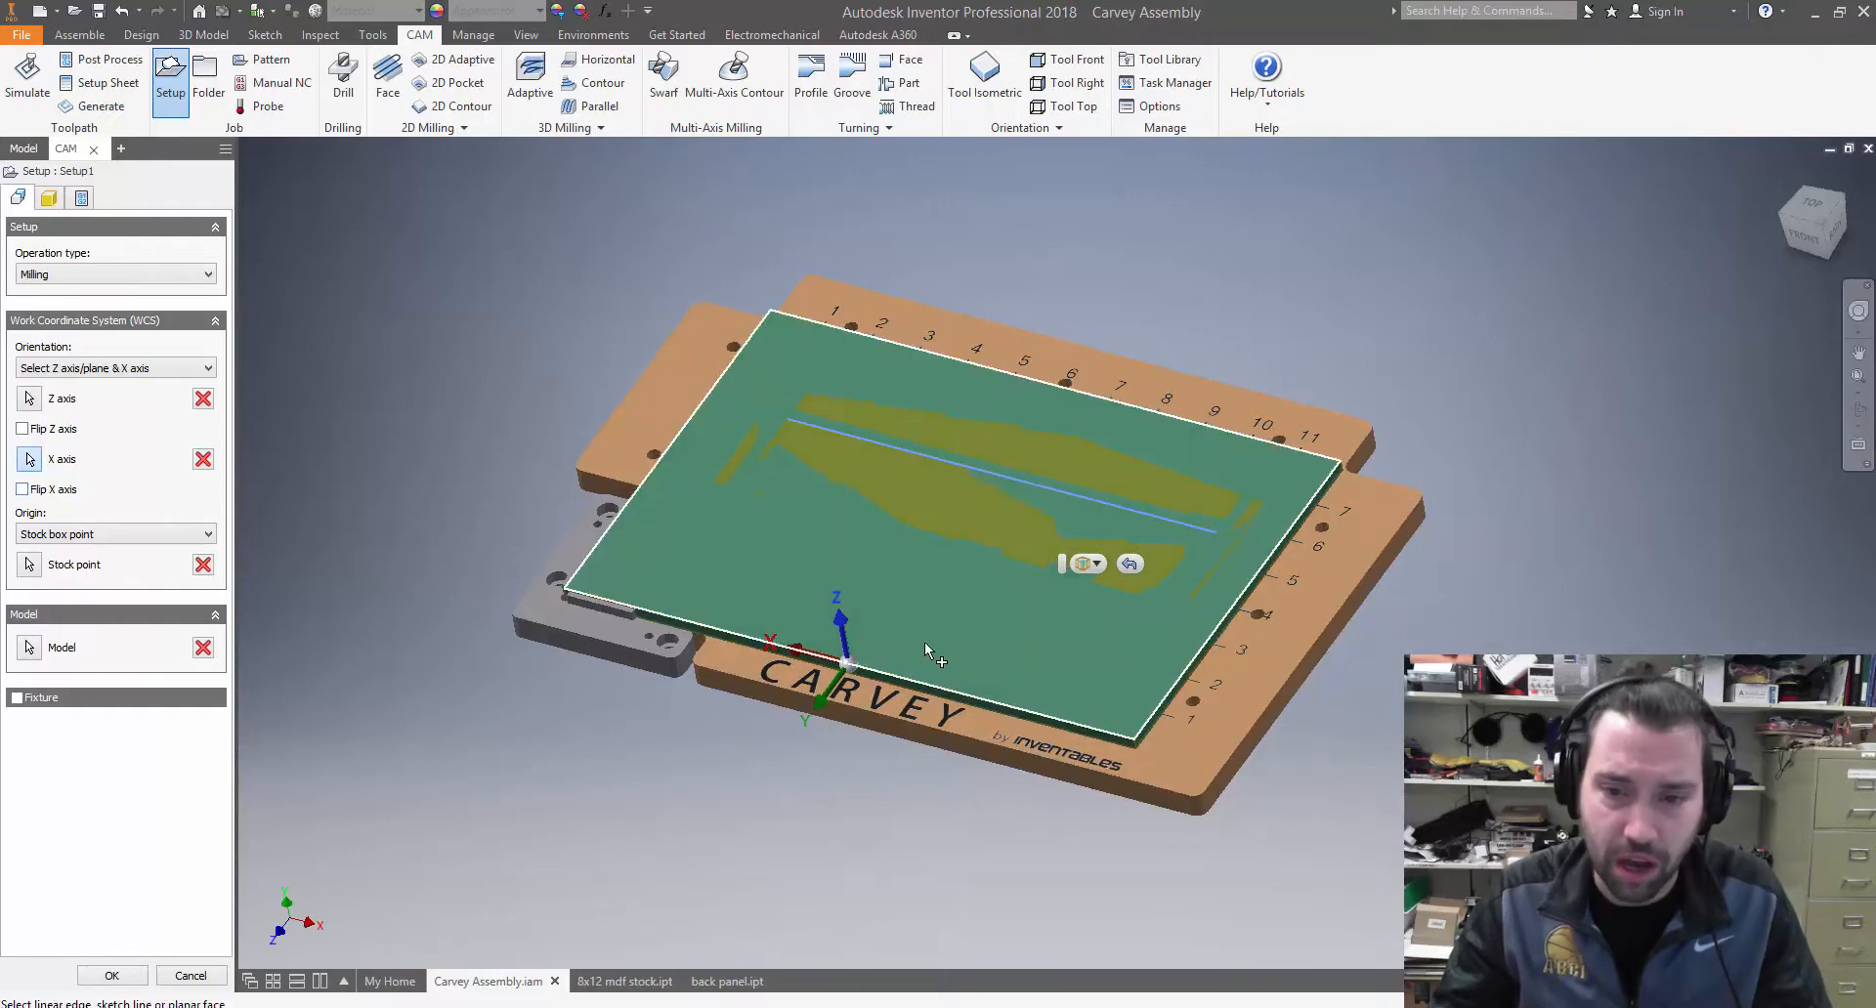
scroll(848, 663, up, 4)
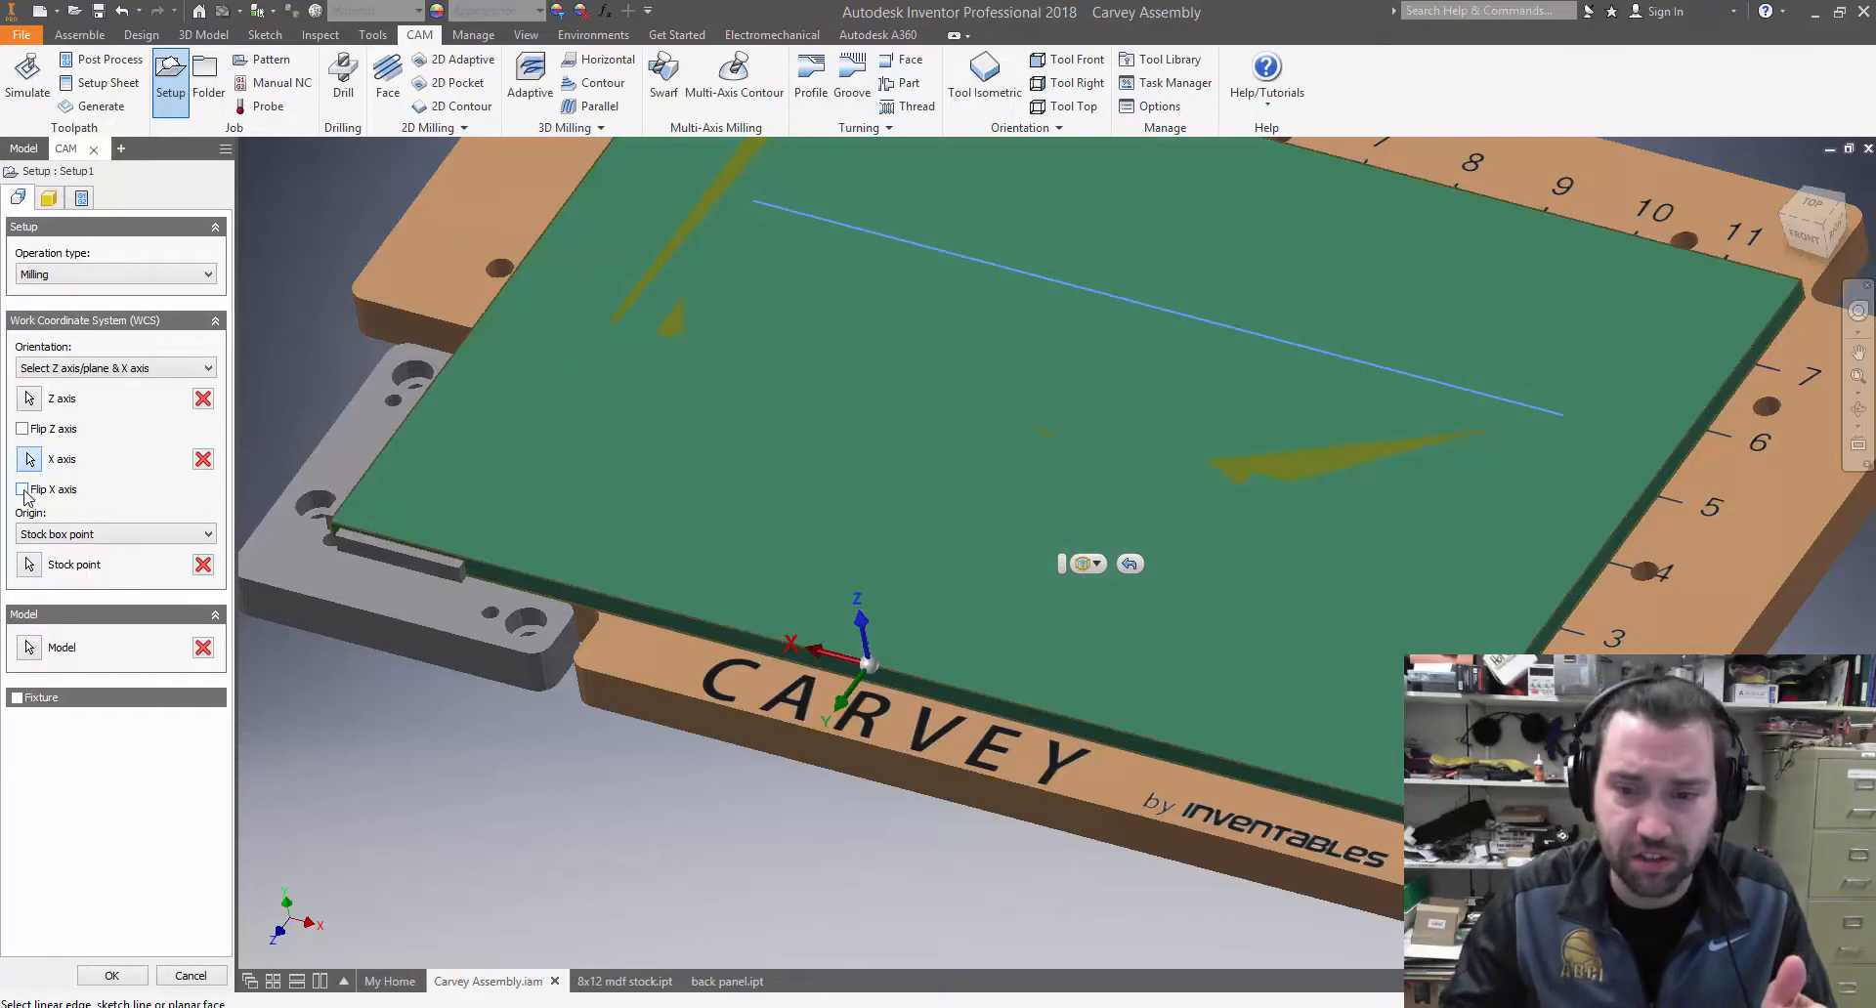
click(23, 490)
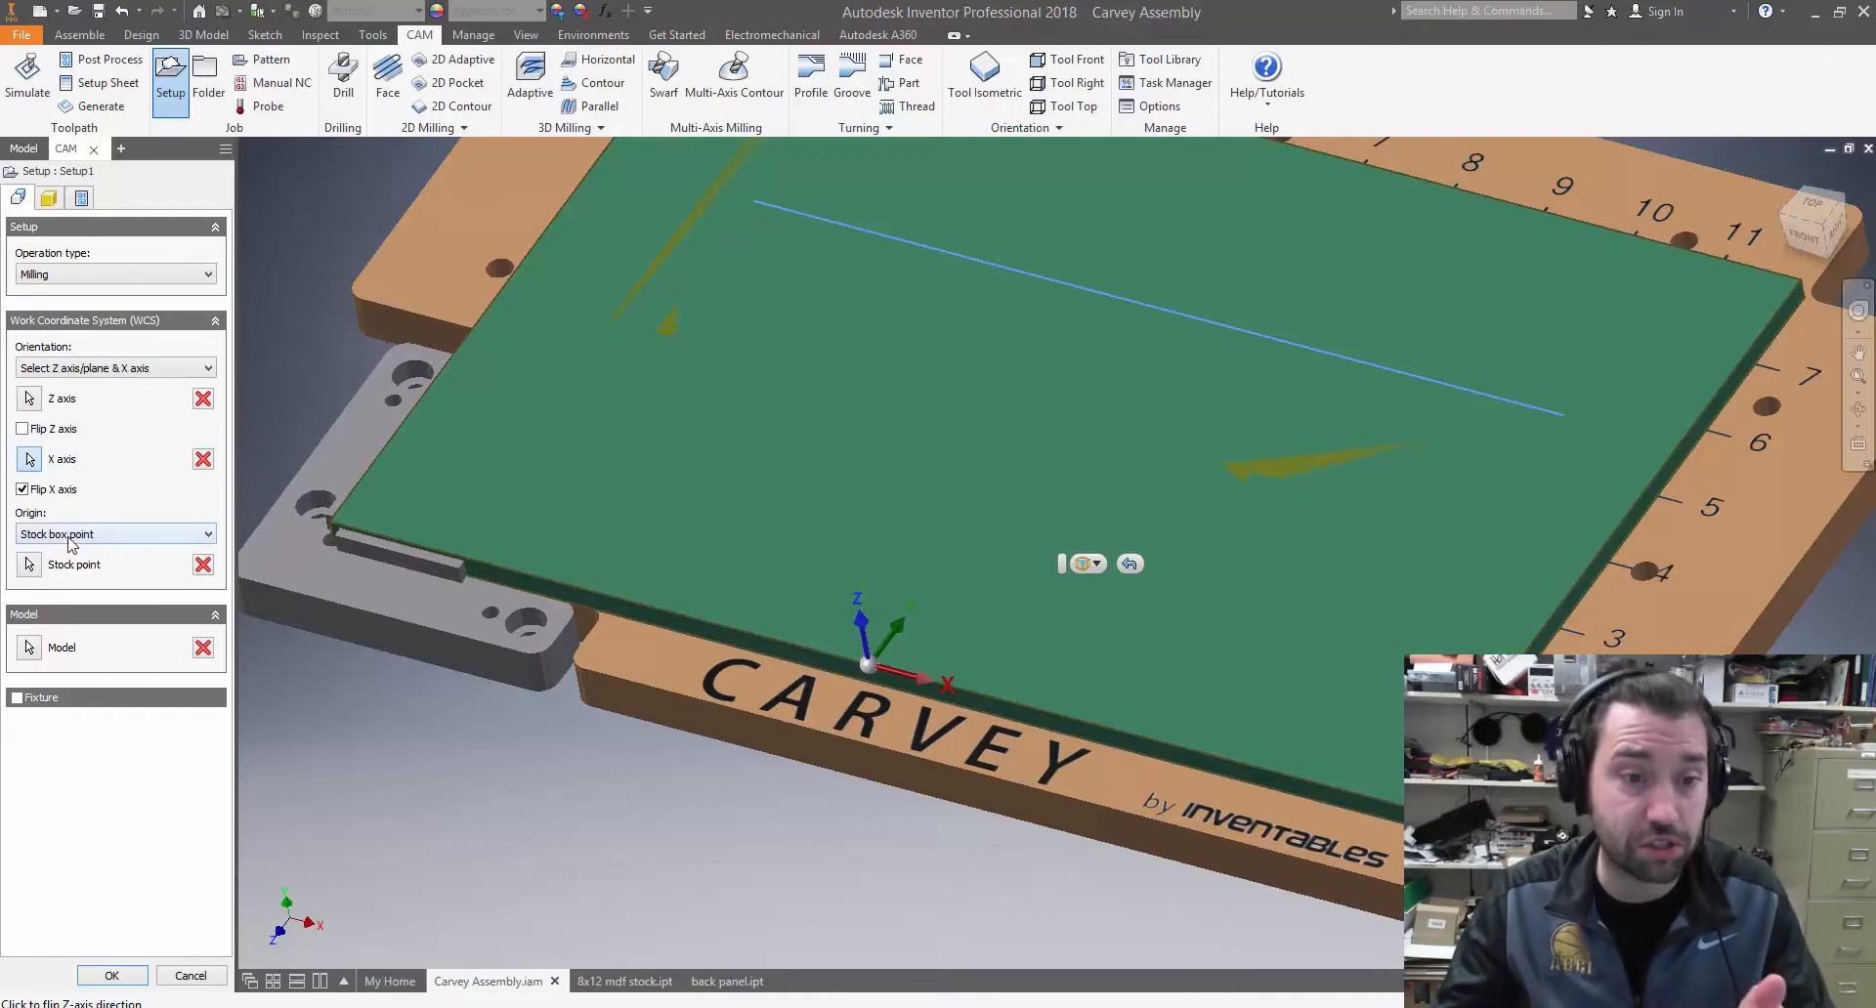
Choose Stock box point as the origin type for the setup's WCS
click(68, 539)
click(68, 539)
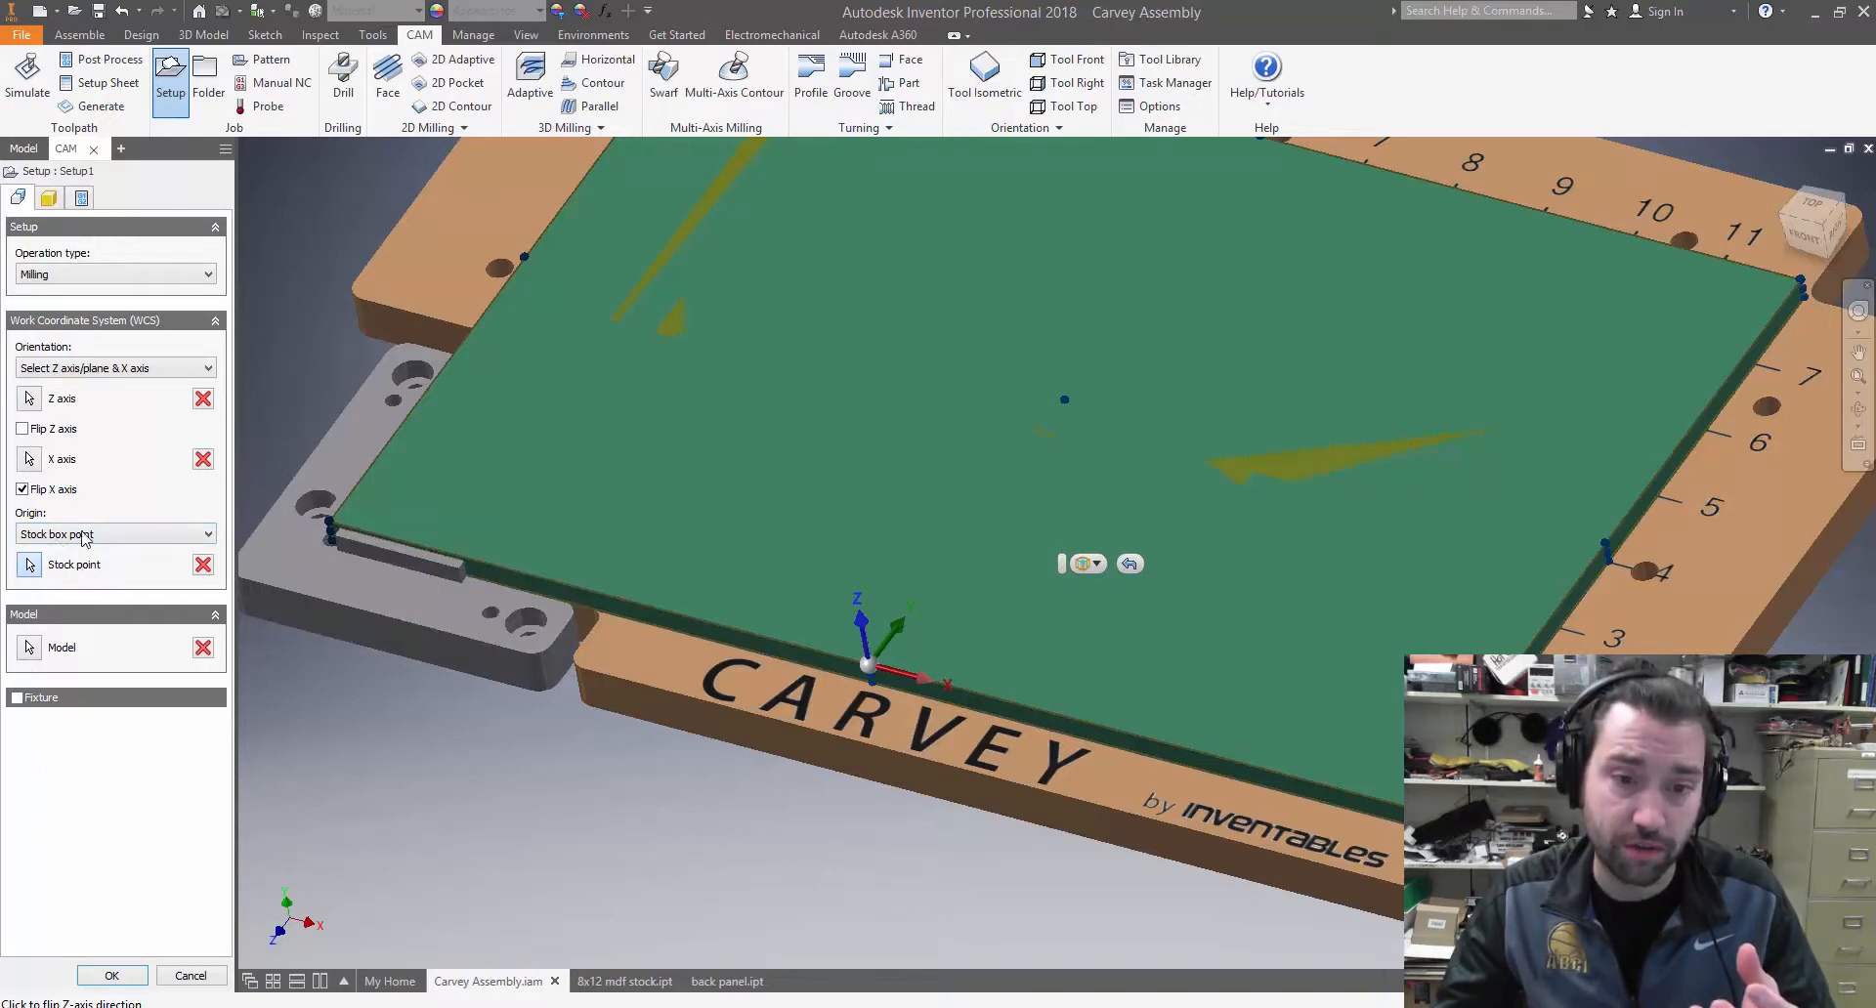
click(49, 540)
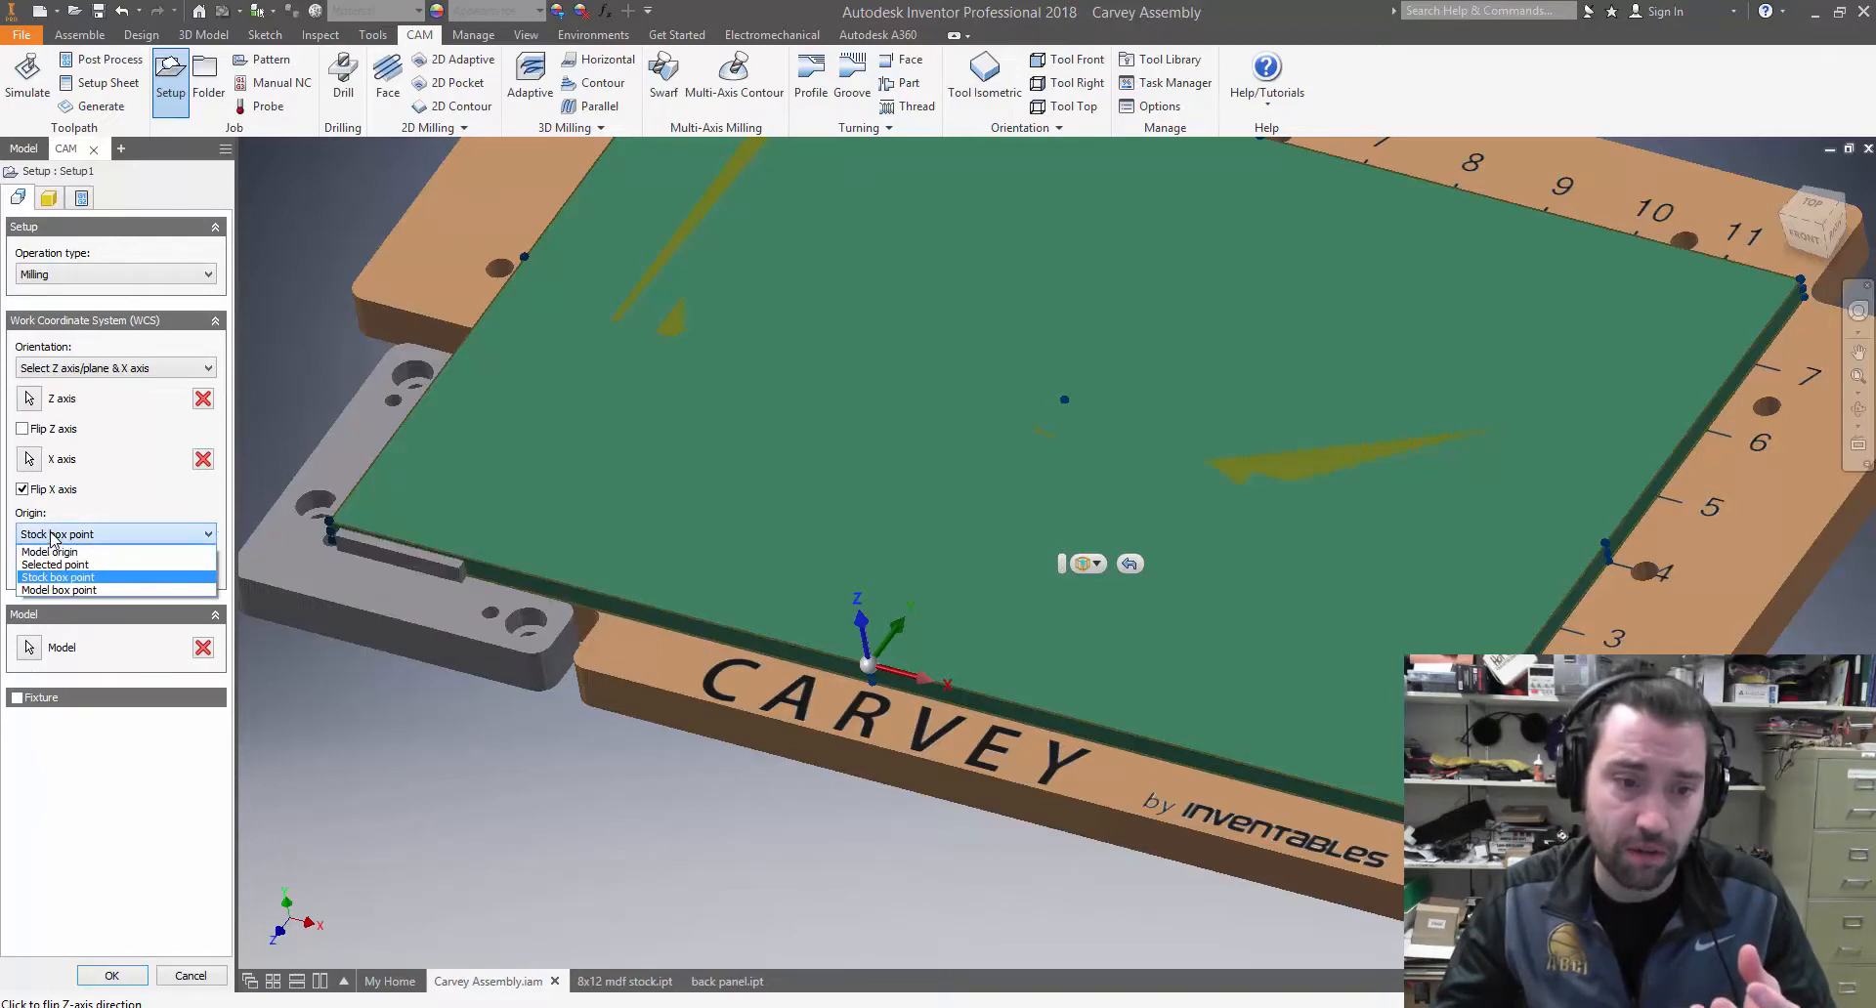
click(67, 580)
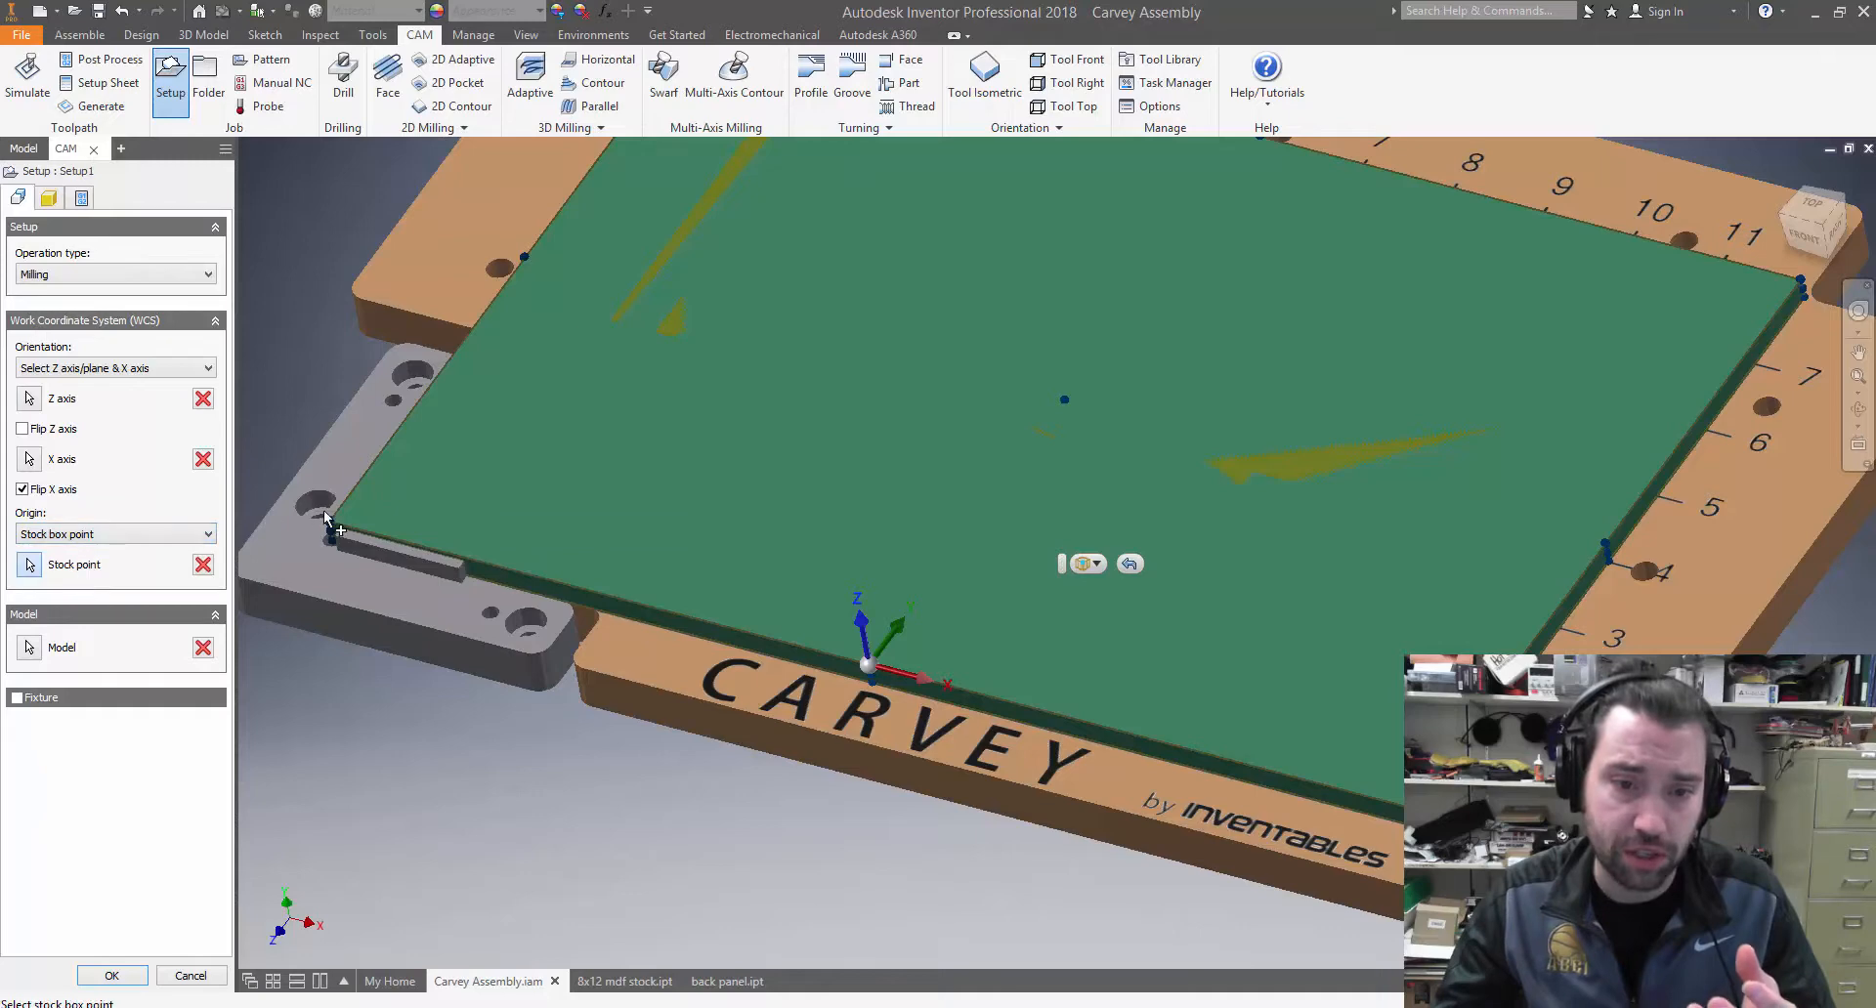
Try the WCS origin at the stock's upper front corner beside the ruler's 1 mark, and at the front edge's upper midpoint
scroll(1092, 656, up, 3)
scroll(1420, 592, down, 3)
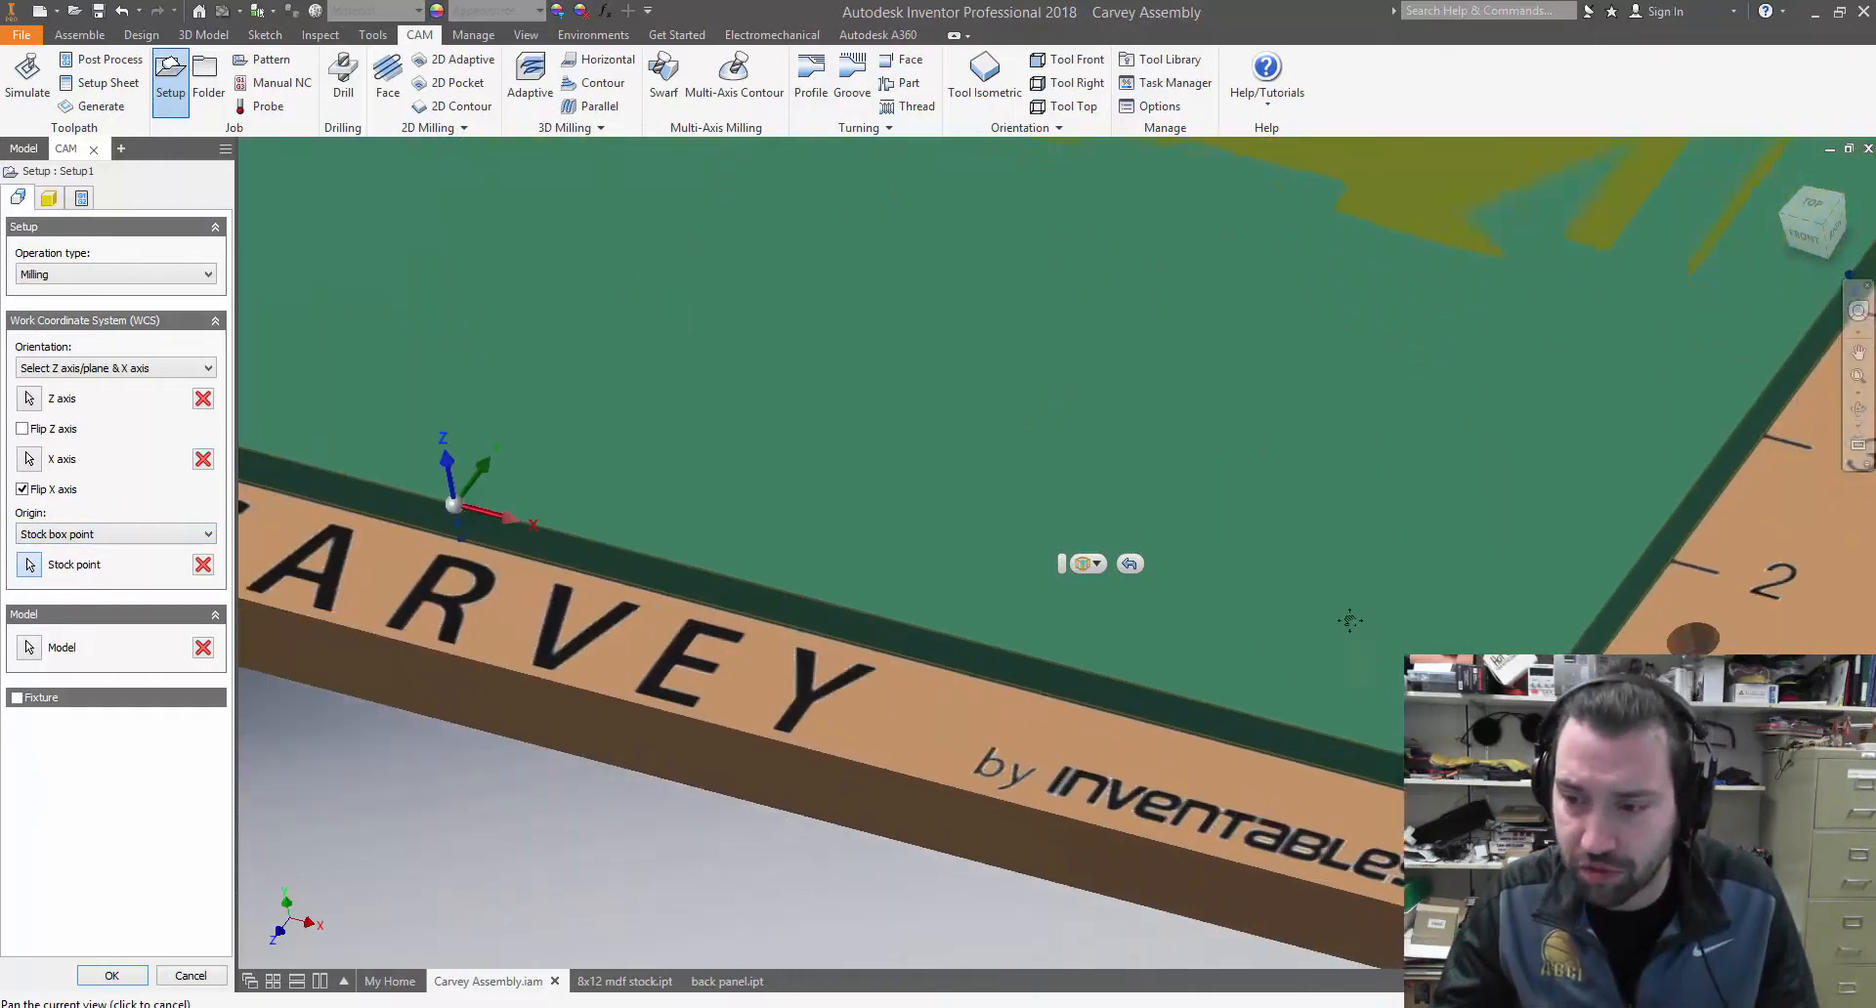
scroll(1421, 592, up, 3)
click(1432, 625)
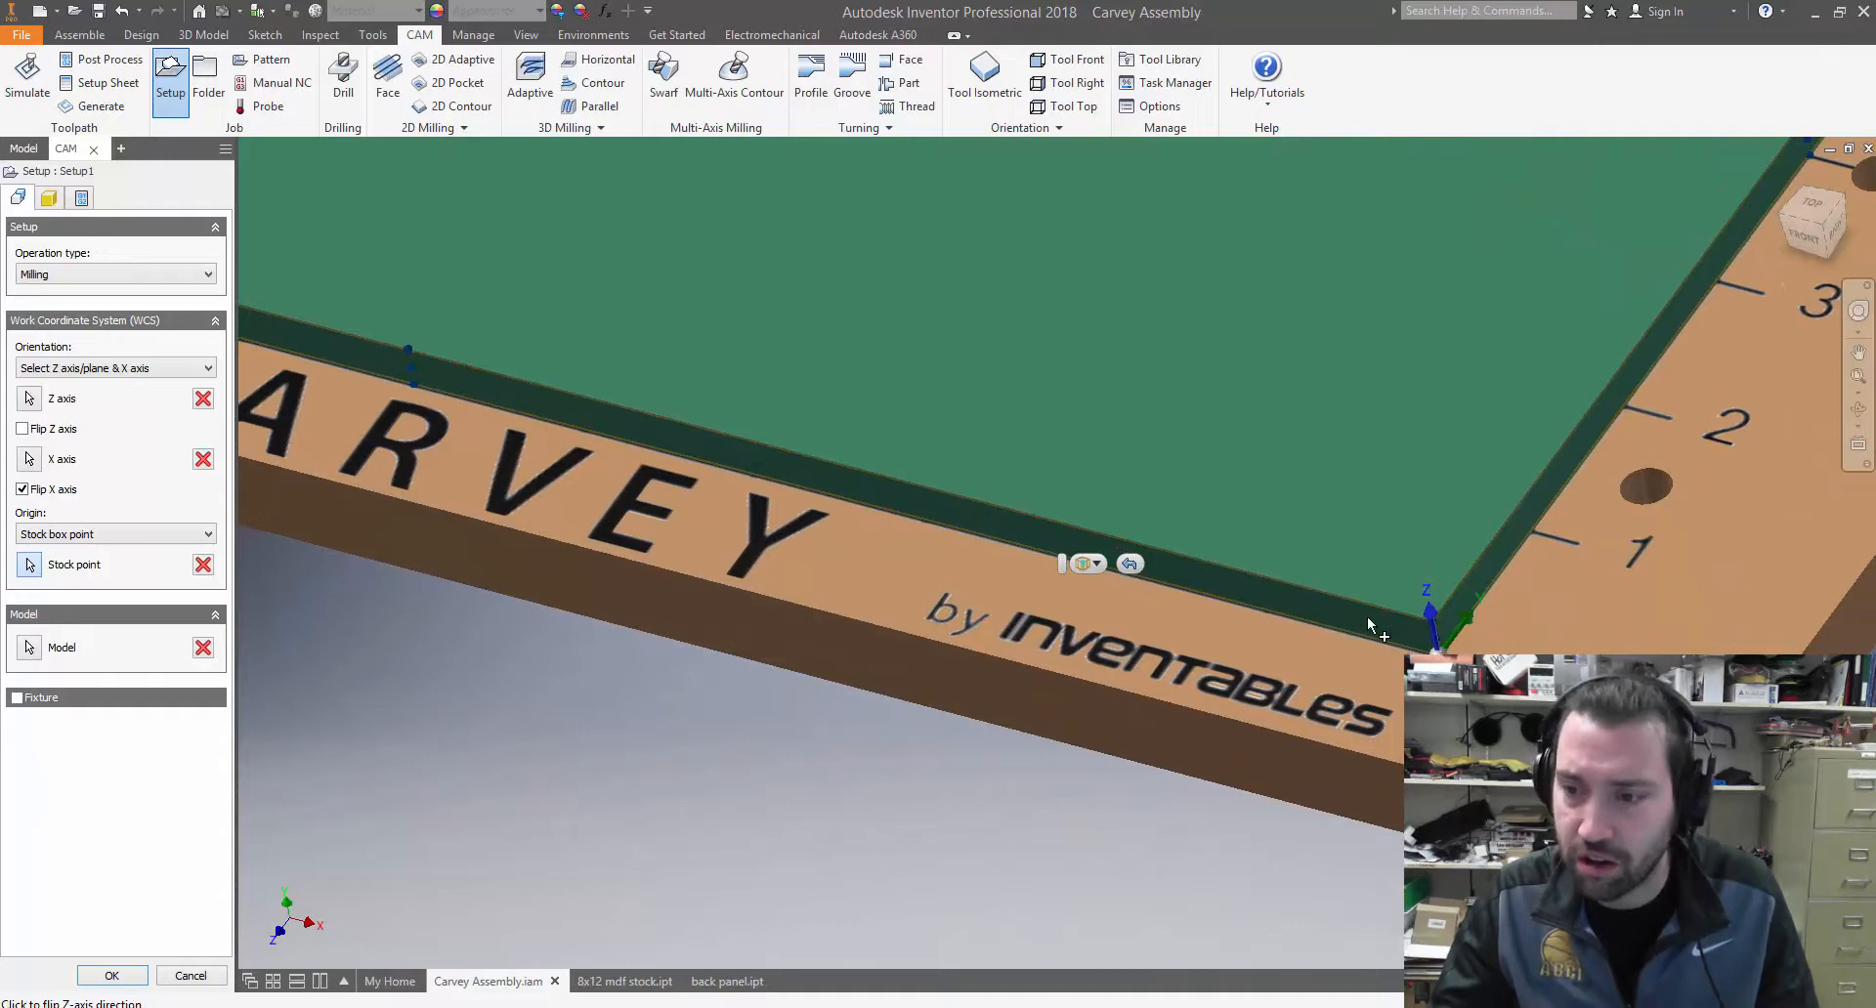
middle_drag(767, 532, 992, 555)
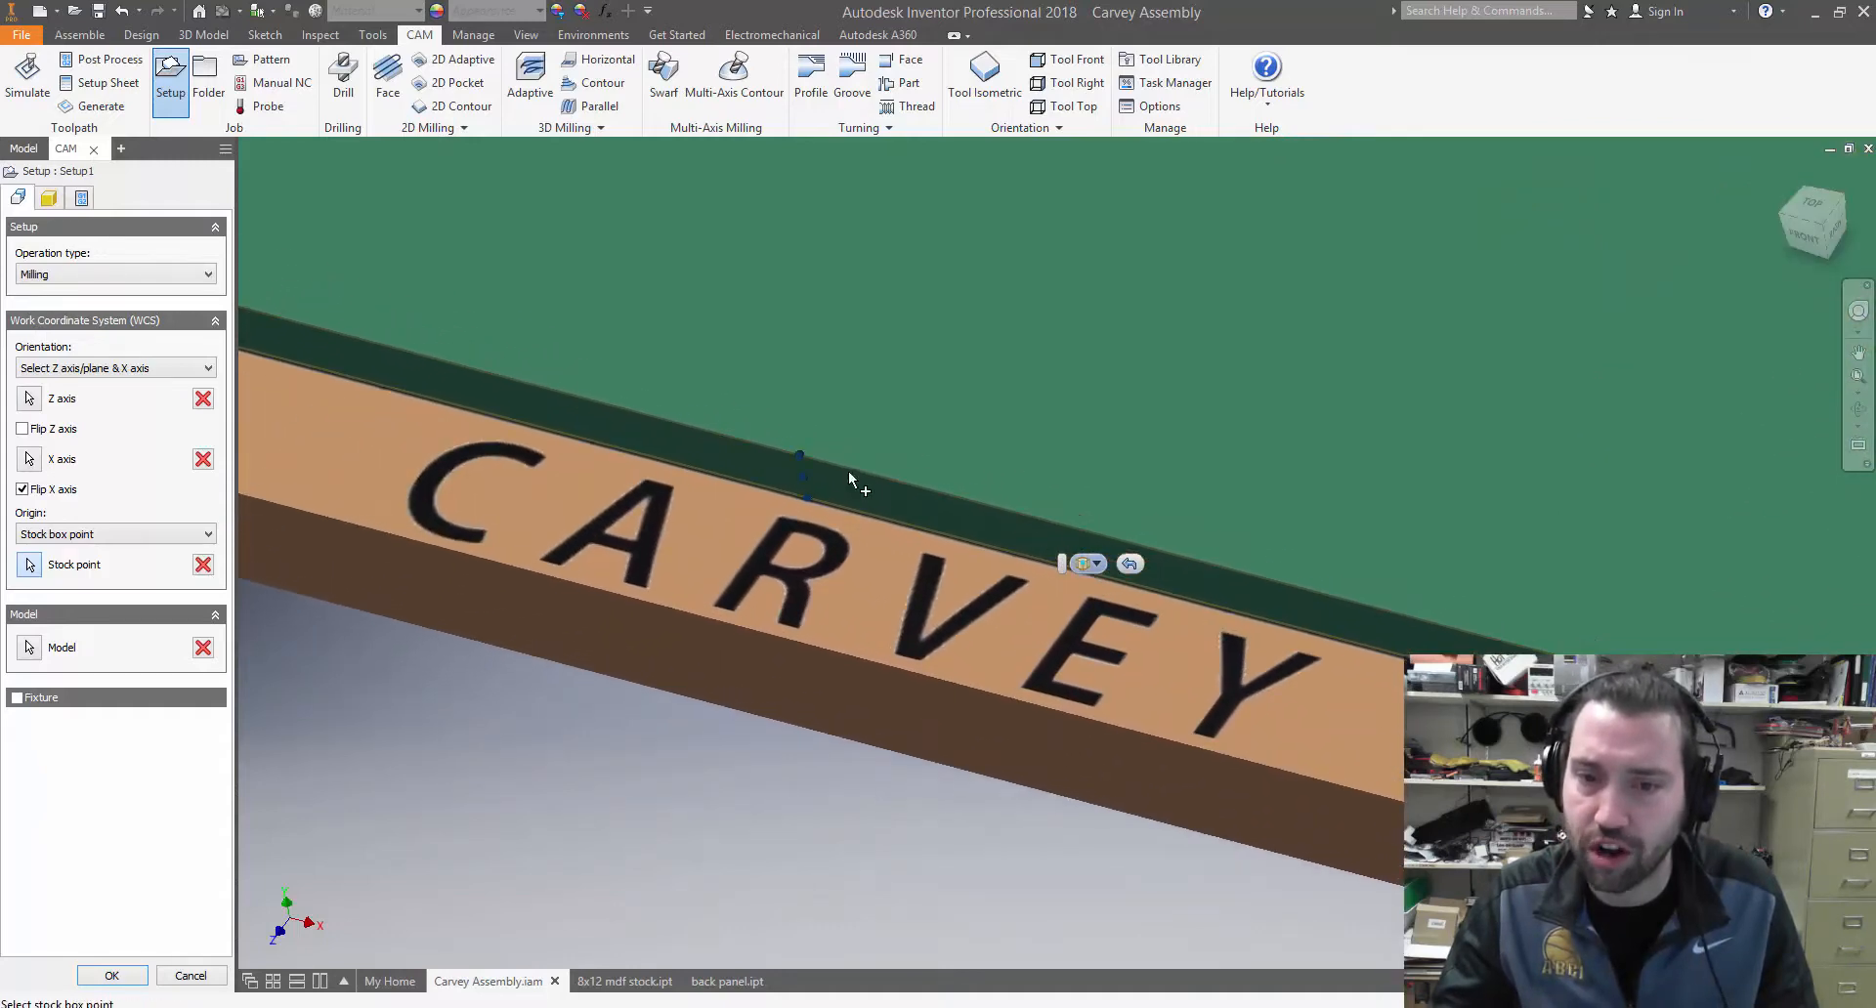
click(795, 454)
Place the WCS origin on the stock's upper corner nested in the corner clamp and accept the setup
scroll(576, 434, down, 5)
scroll(530, 424, up, 4)
middle_drag(532, 428, 1129, 614)
scroll(1128, 613, down, 1)
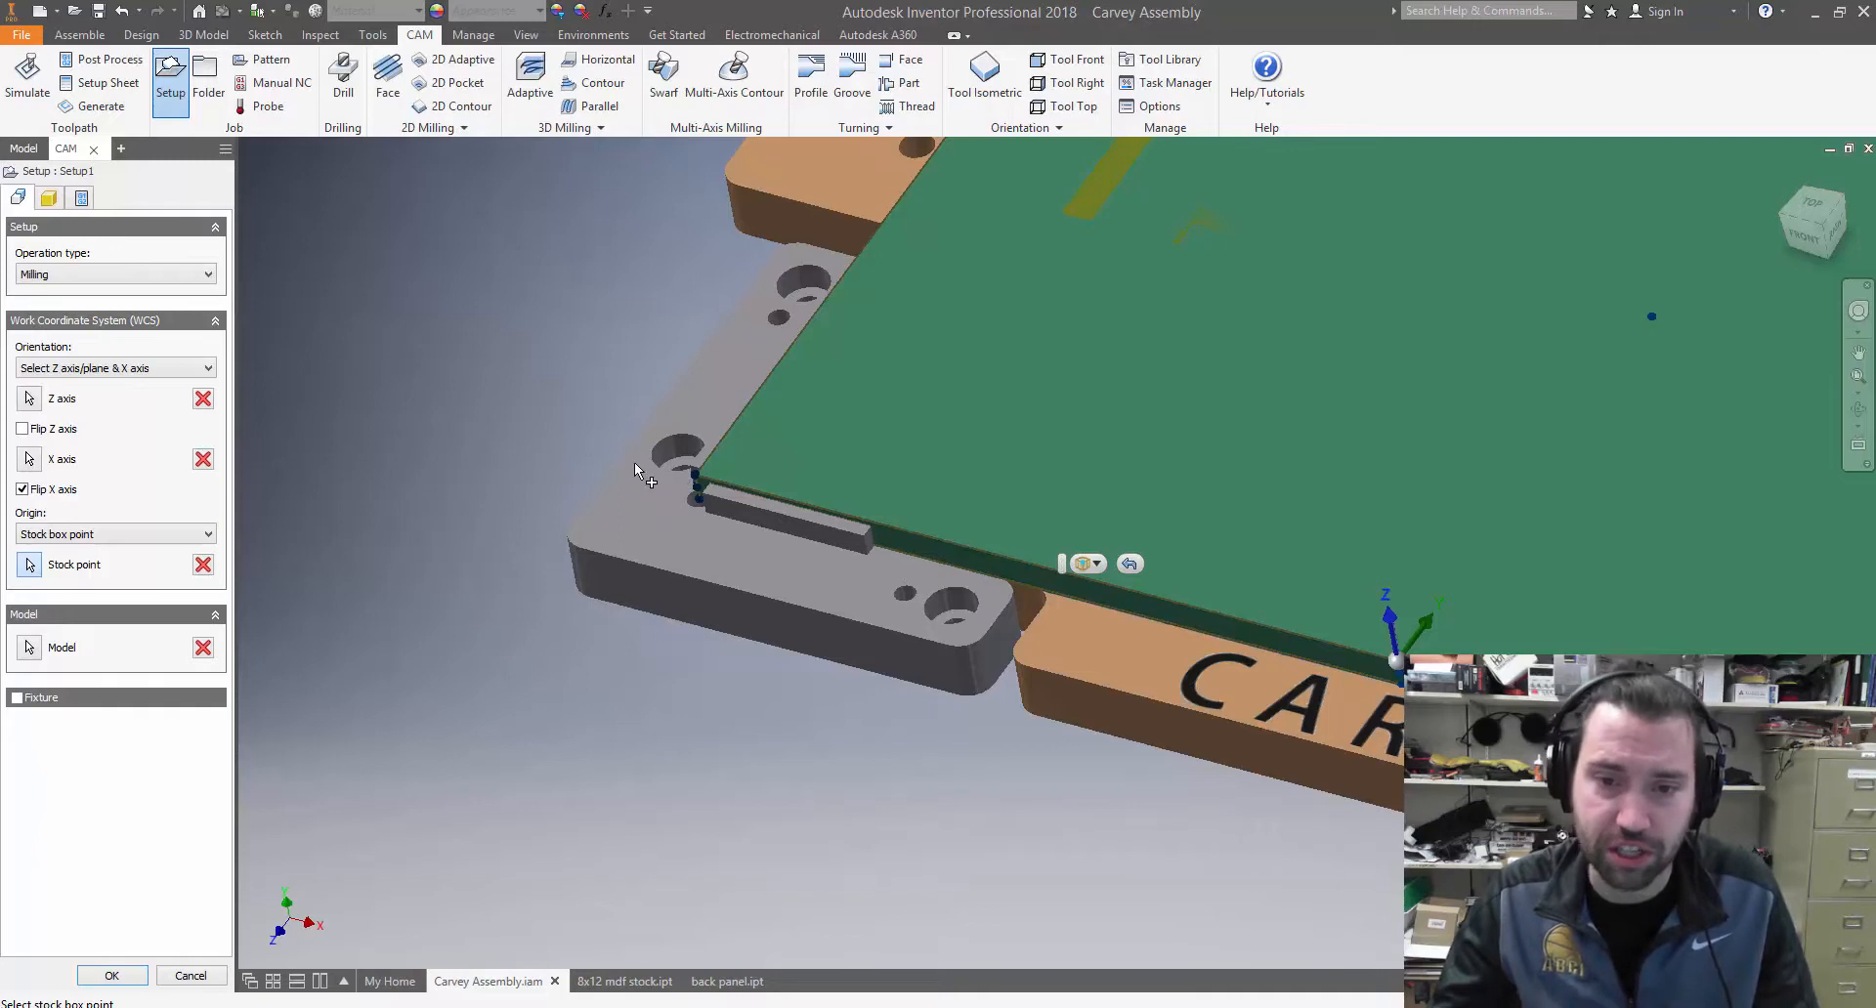
click(695, 473)
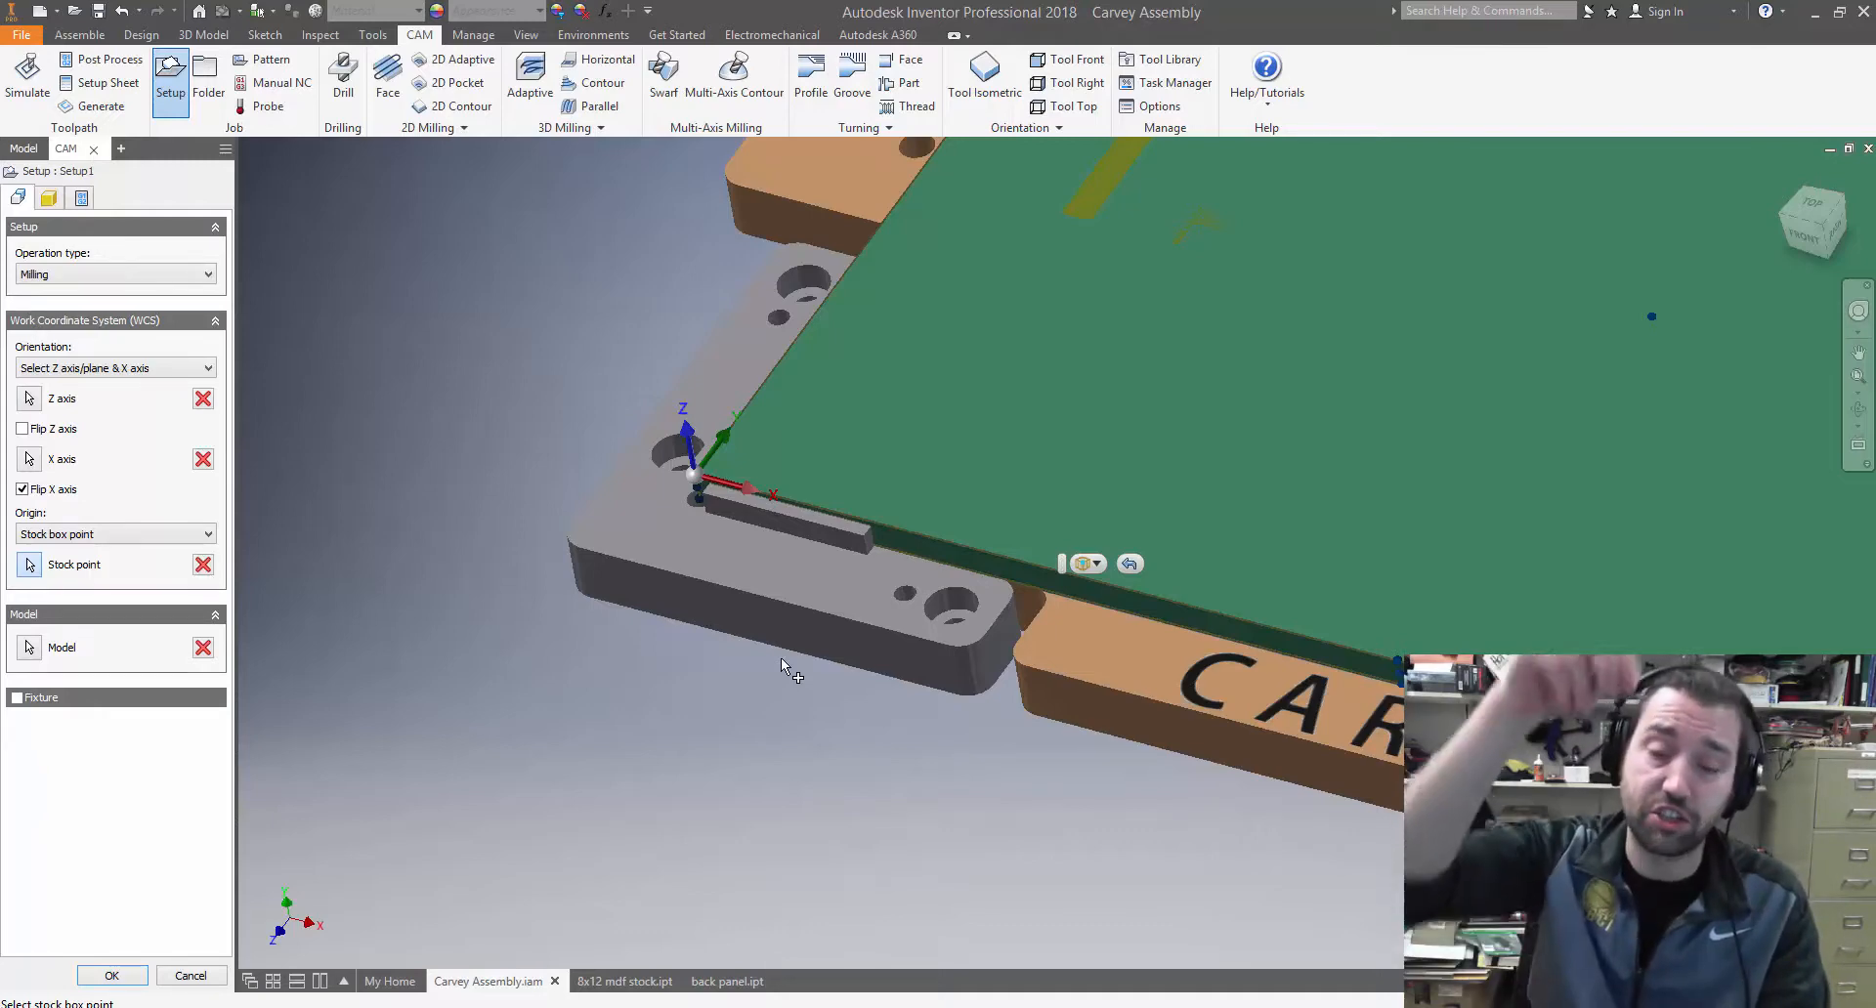
scroll(811, 552, up, 2)
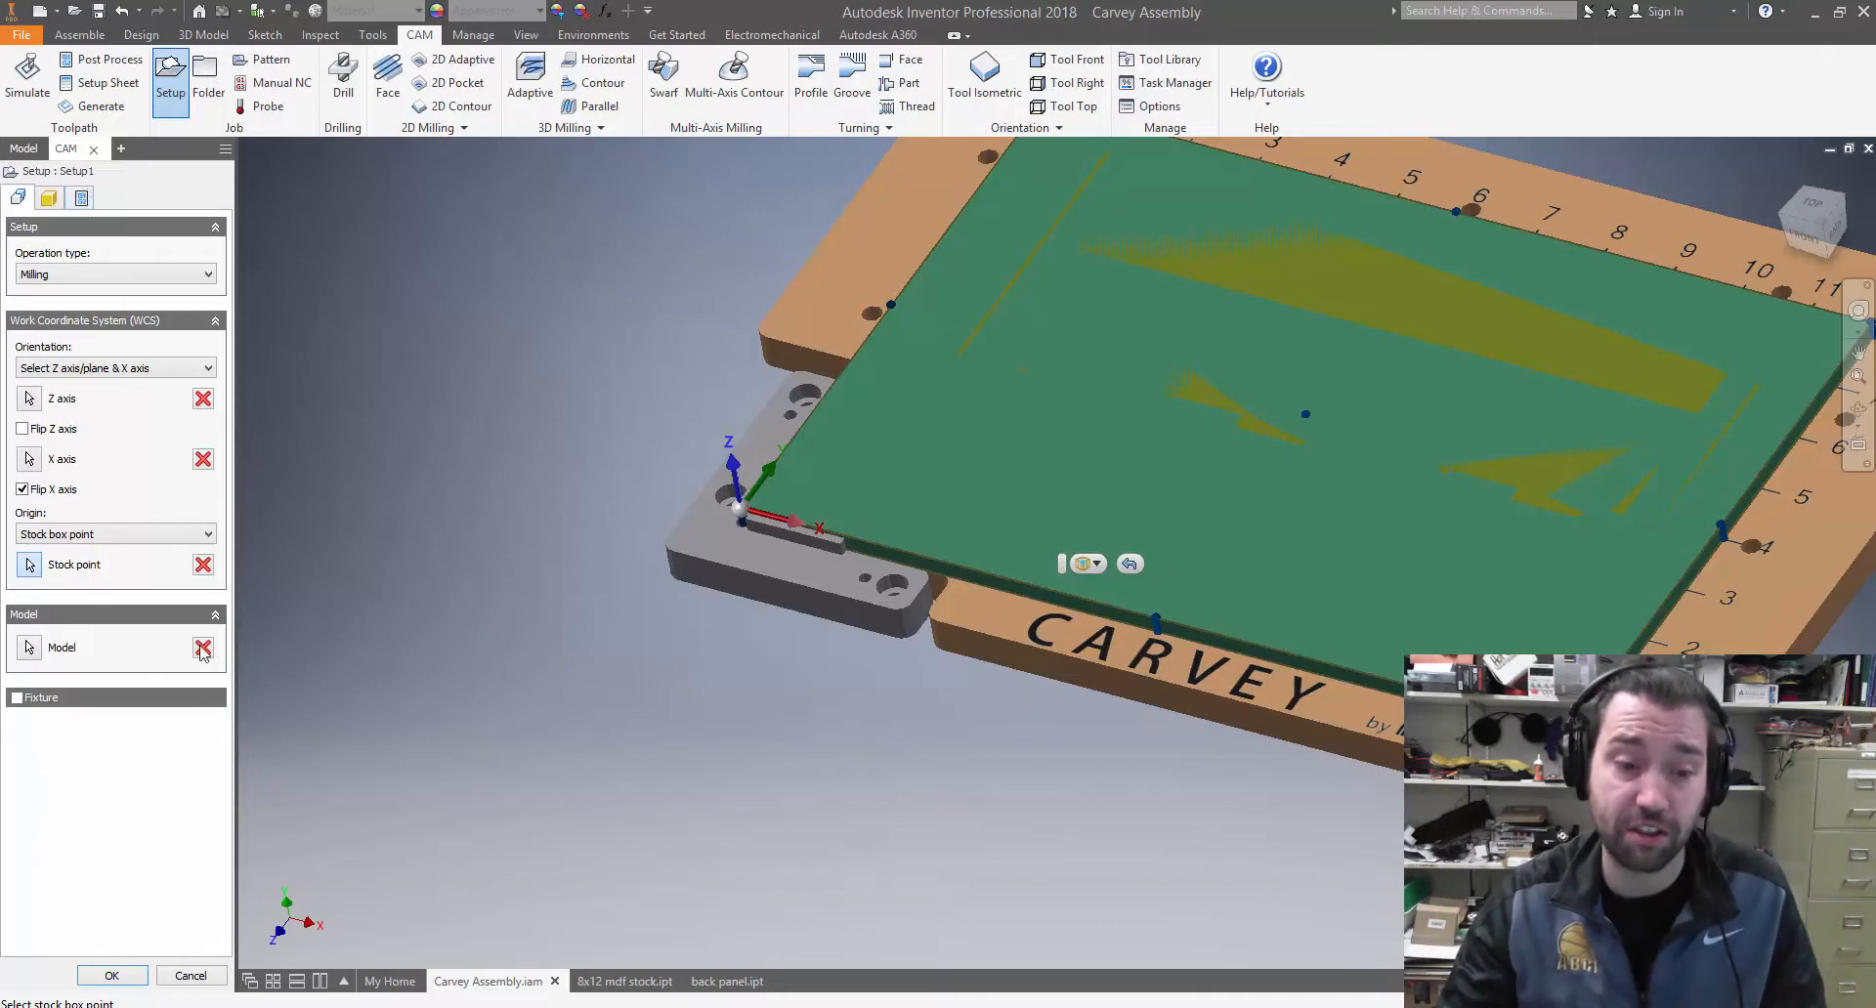
click(112, 976)
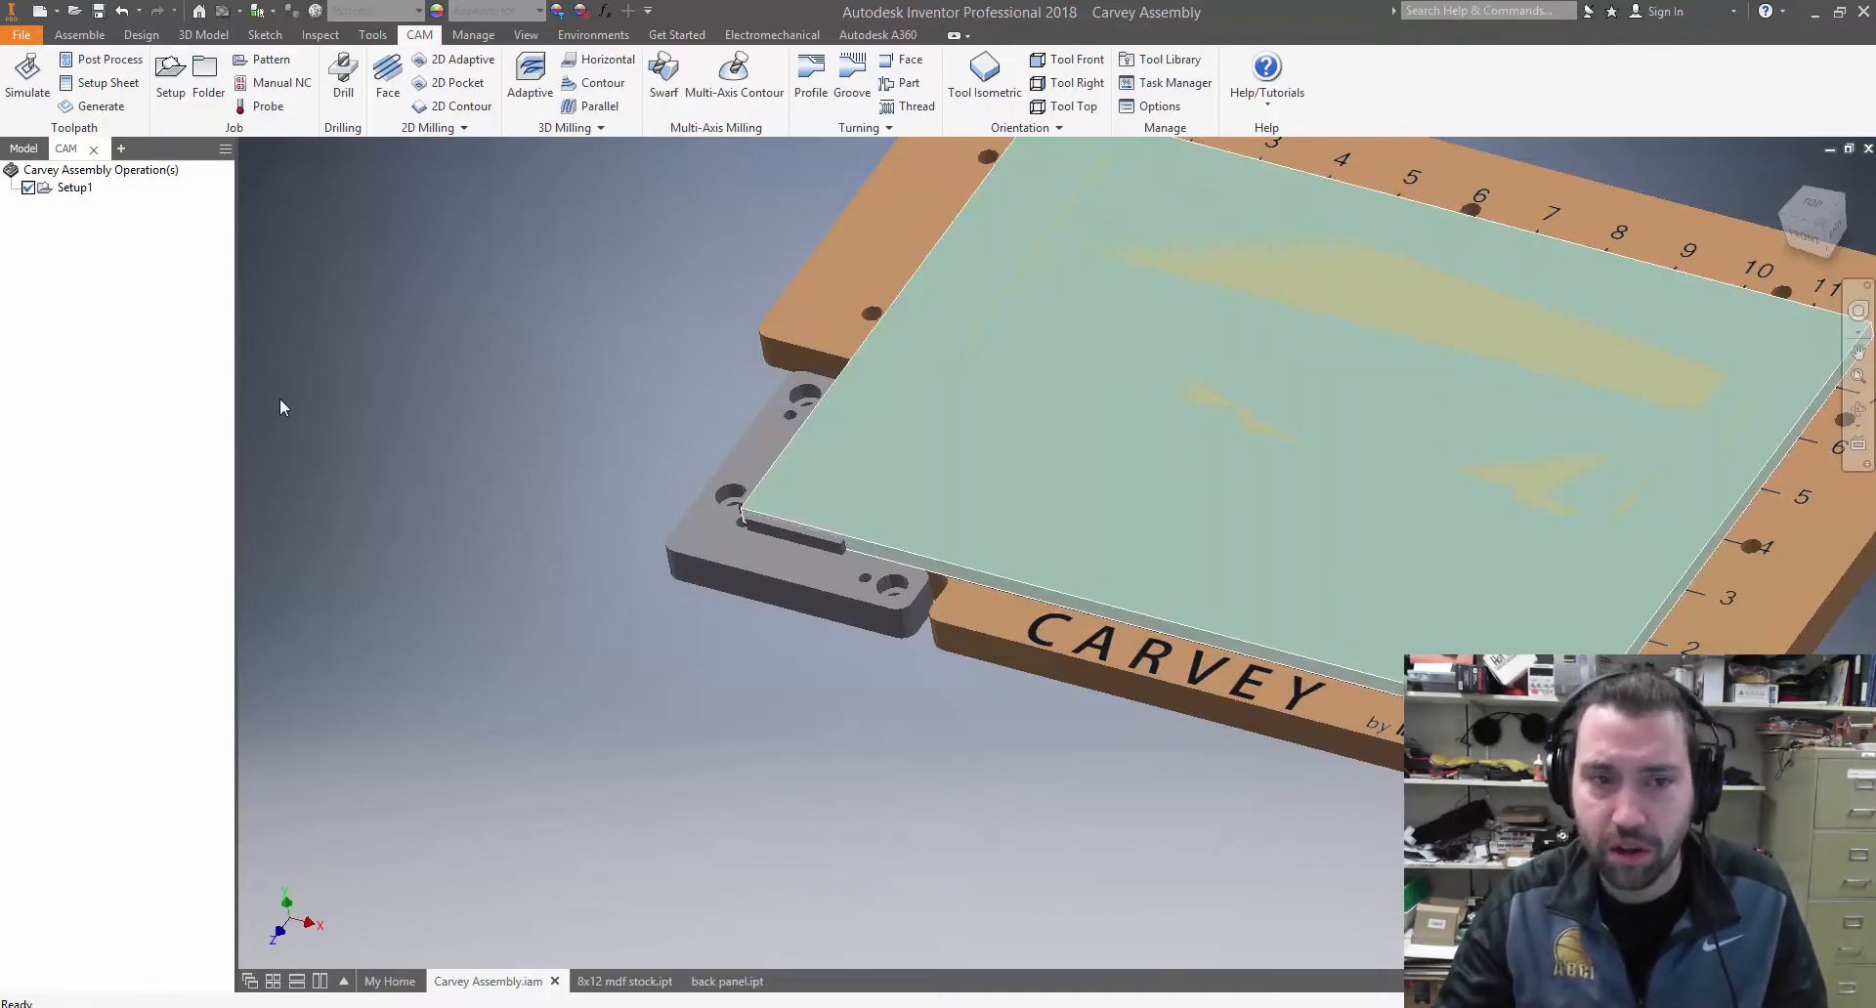
Hide the 8x12 MDF stock component in the assembly
click(21, 149)
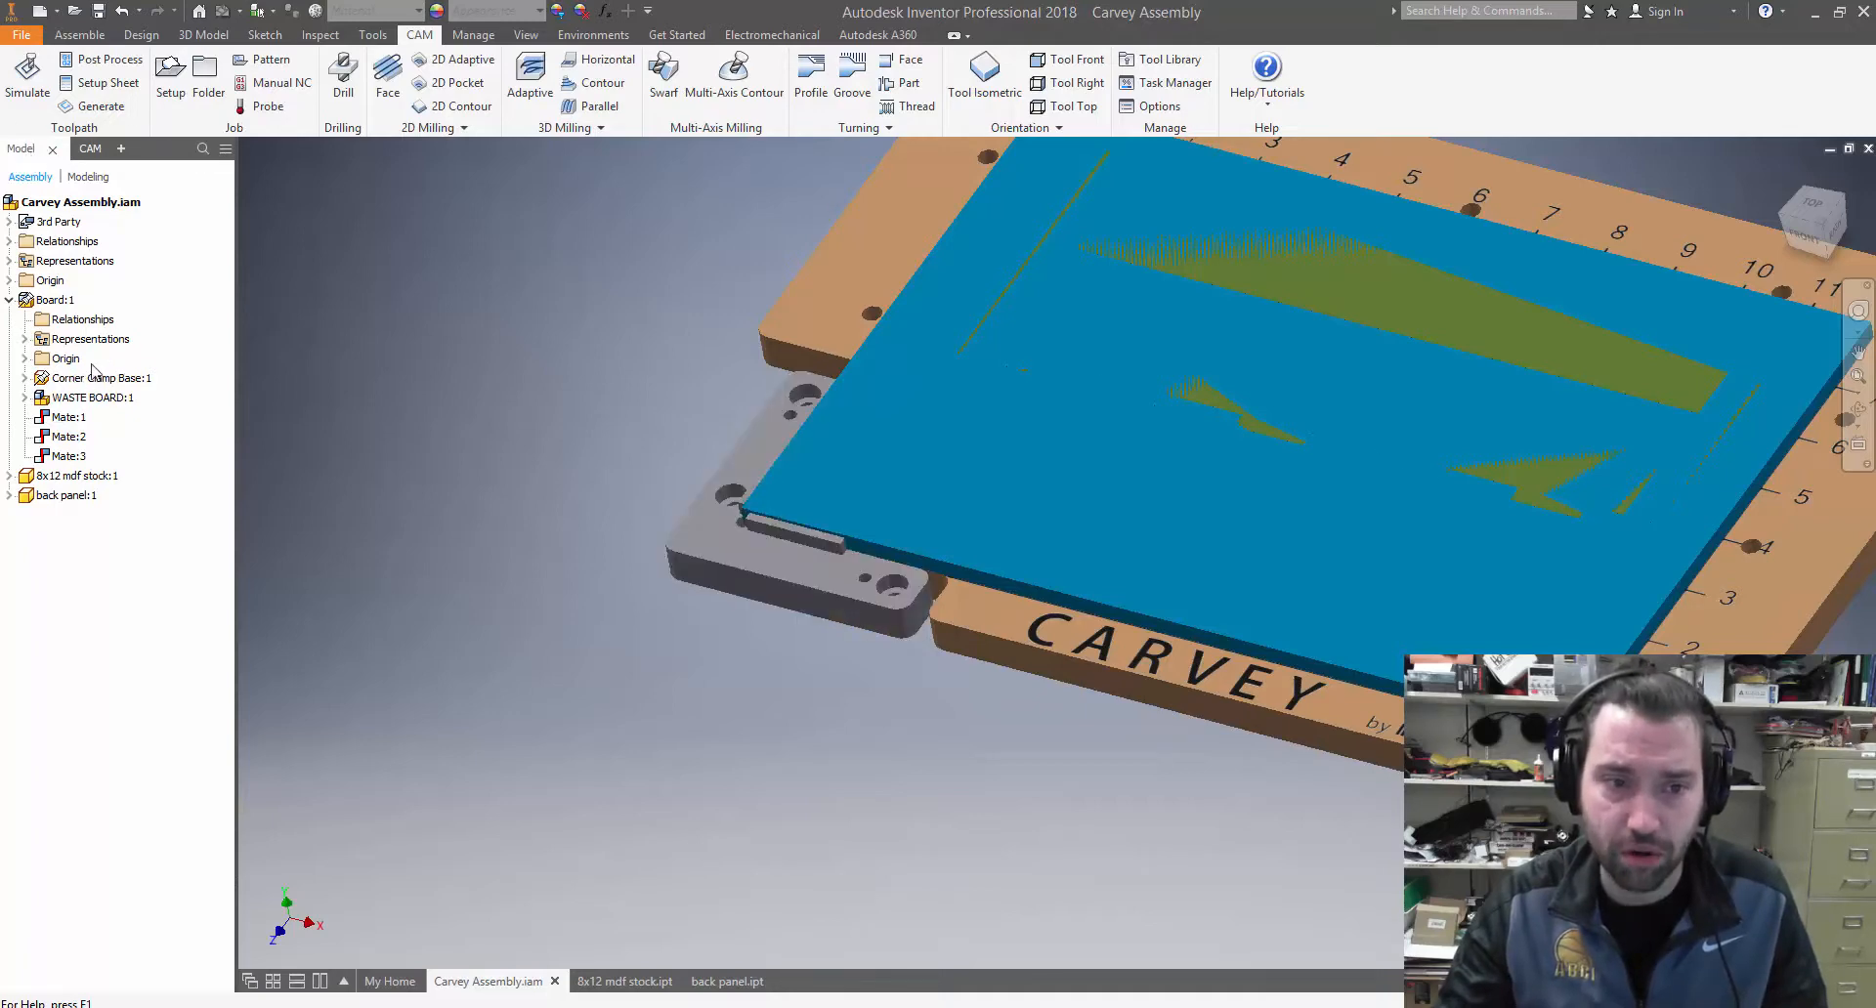
right_click(65, 478)
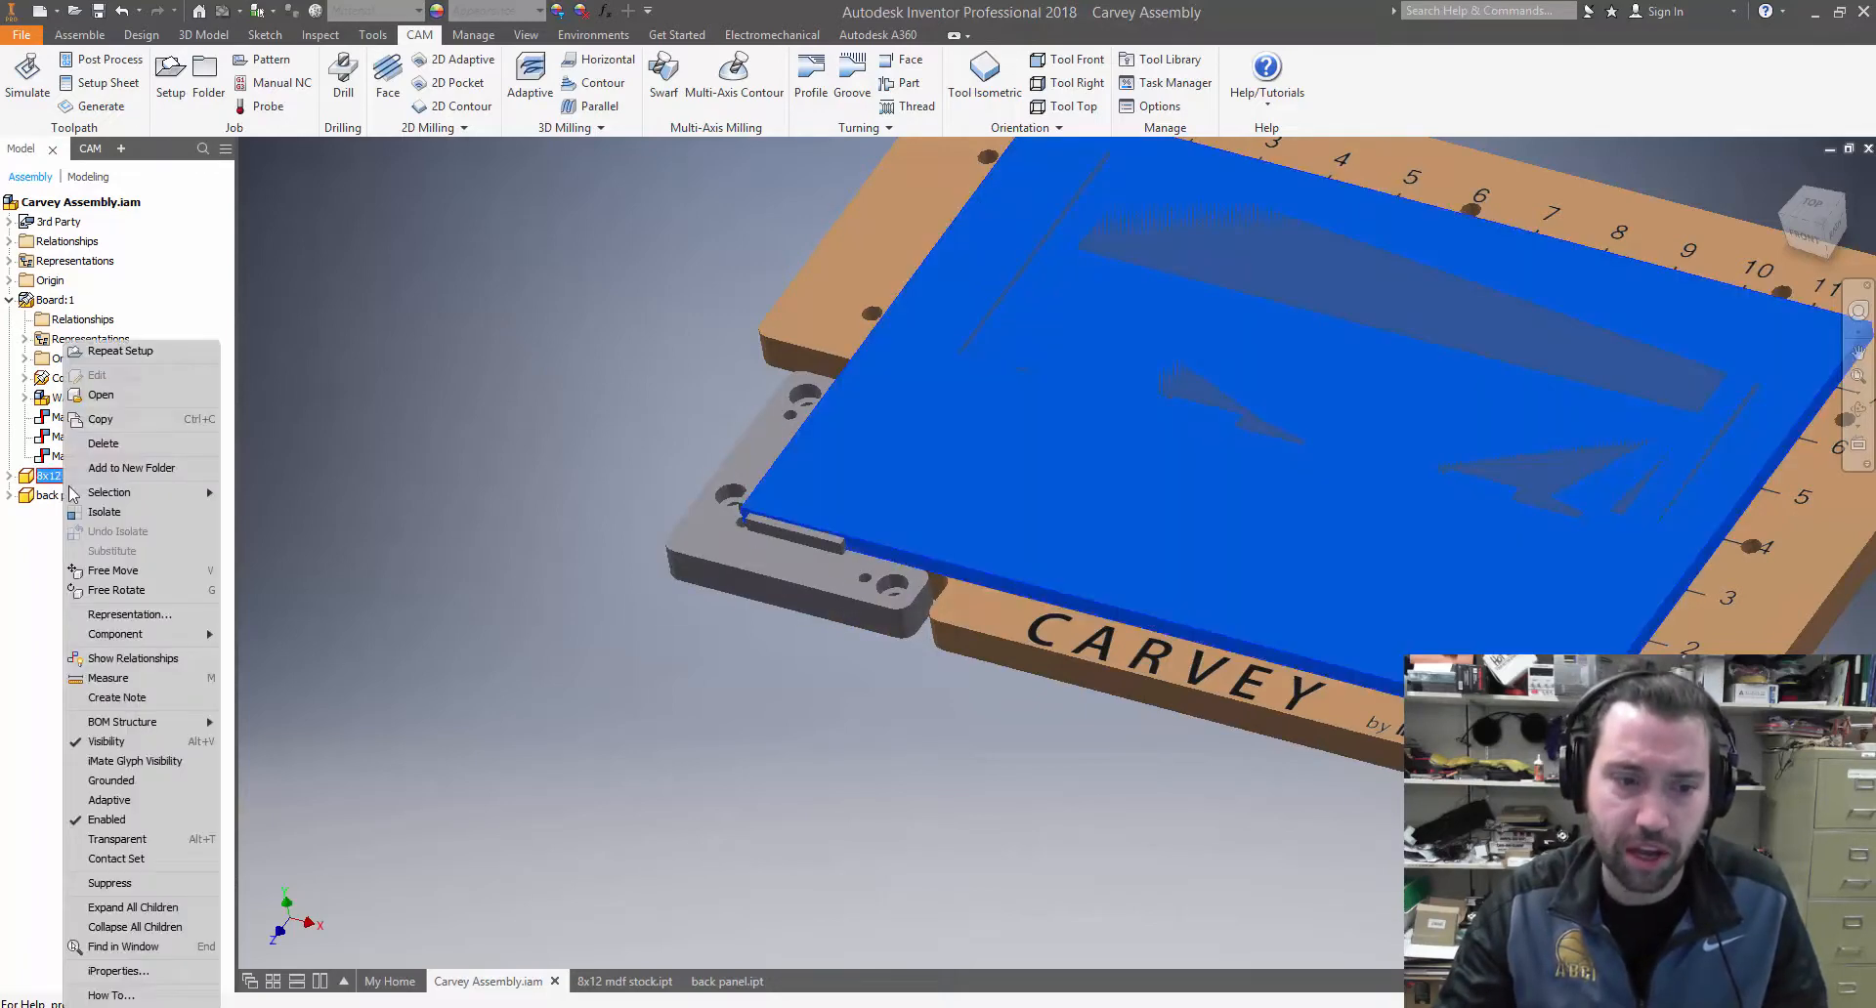
click(155, 742)
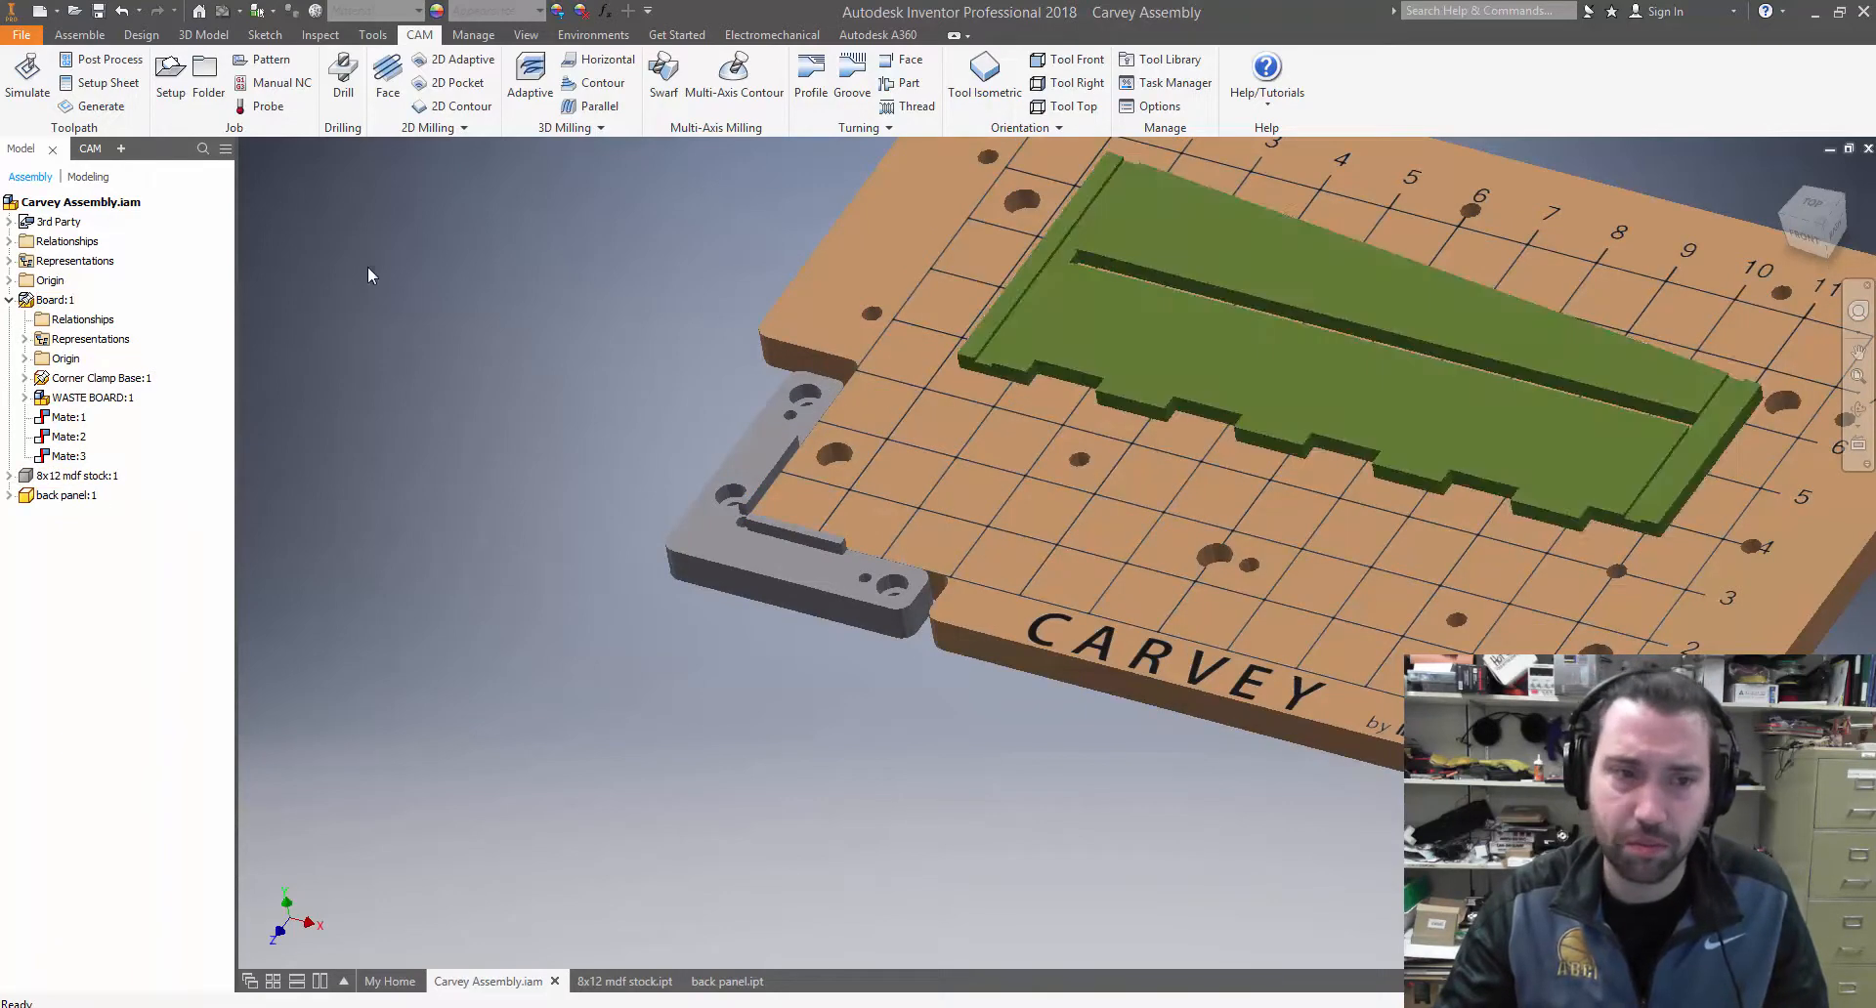
Select Setup1 and examine how its stock and WCS origin sit relative to the back panel and corner clamp
click(90, 148)
click(73, 189)
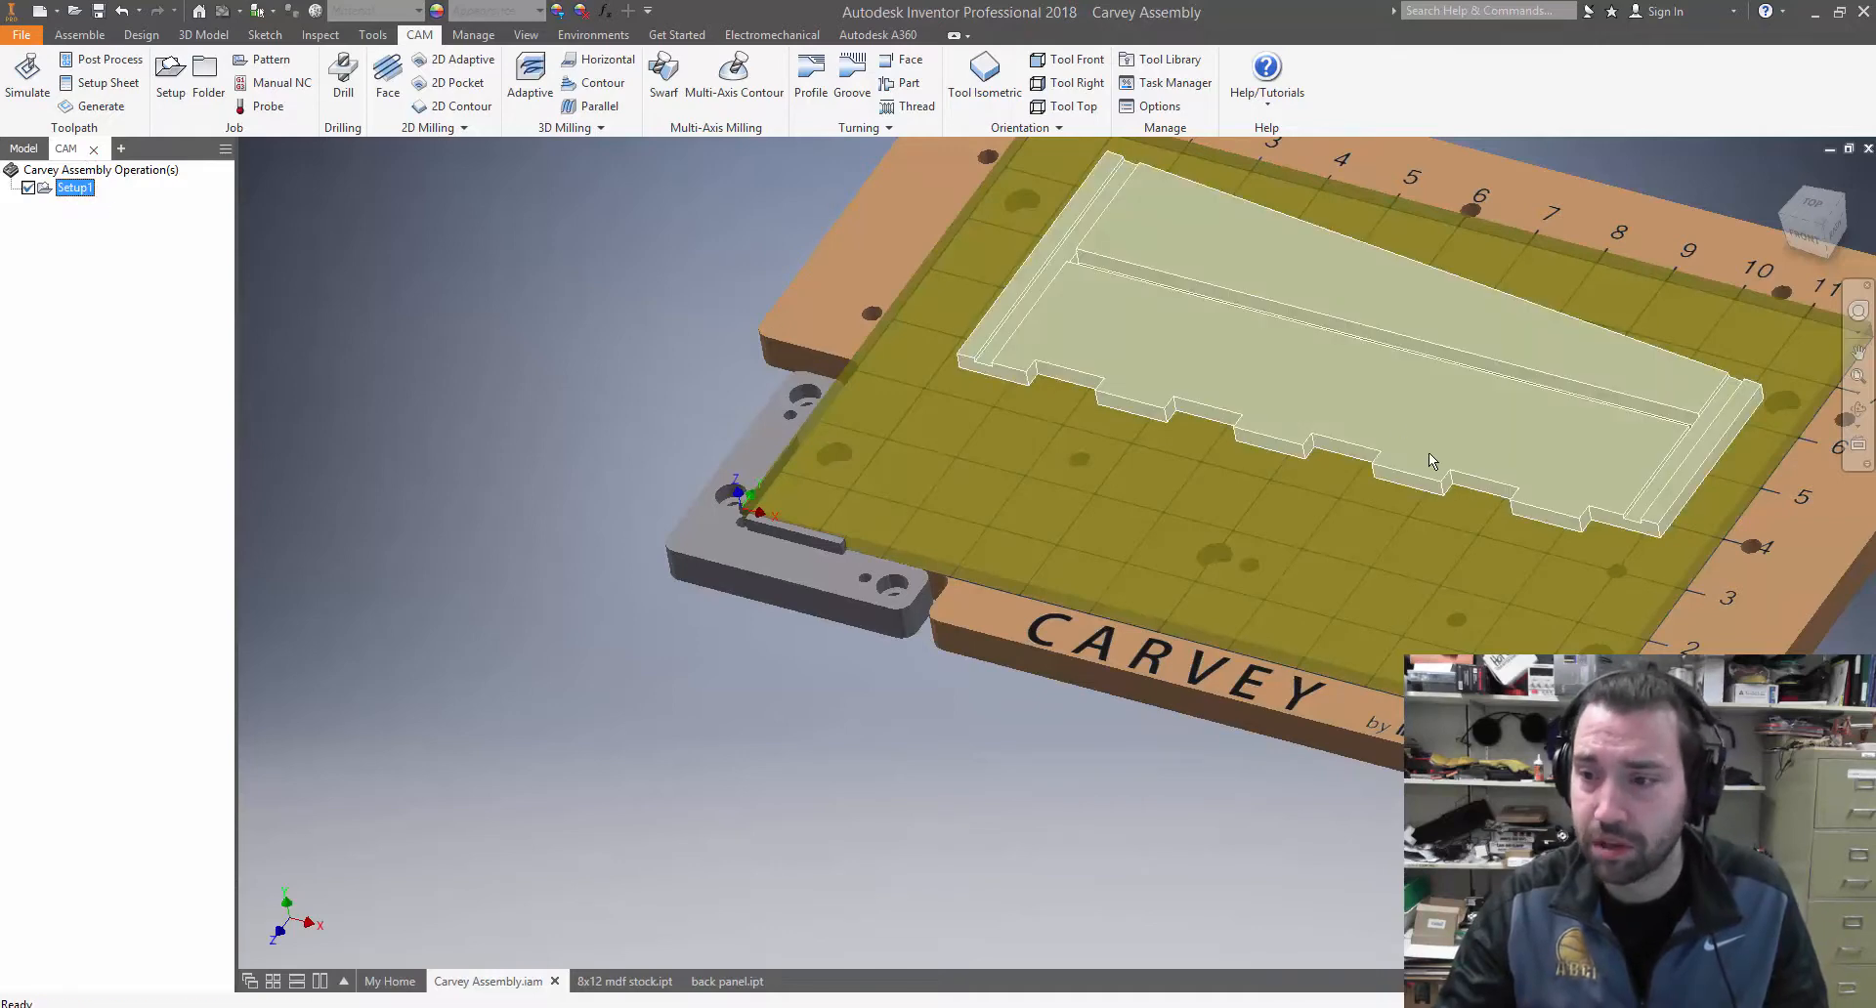
mouse_move(1428, 454)
shift+middle_down()
mouse_move(1430, 417)
mouse_move(1430, 444)
shift+middle_up()
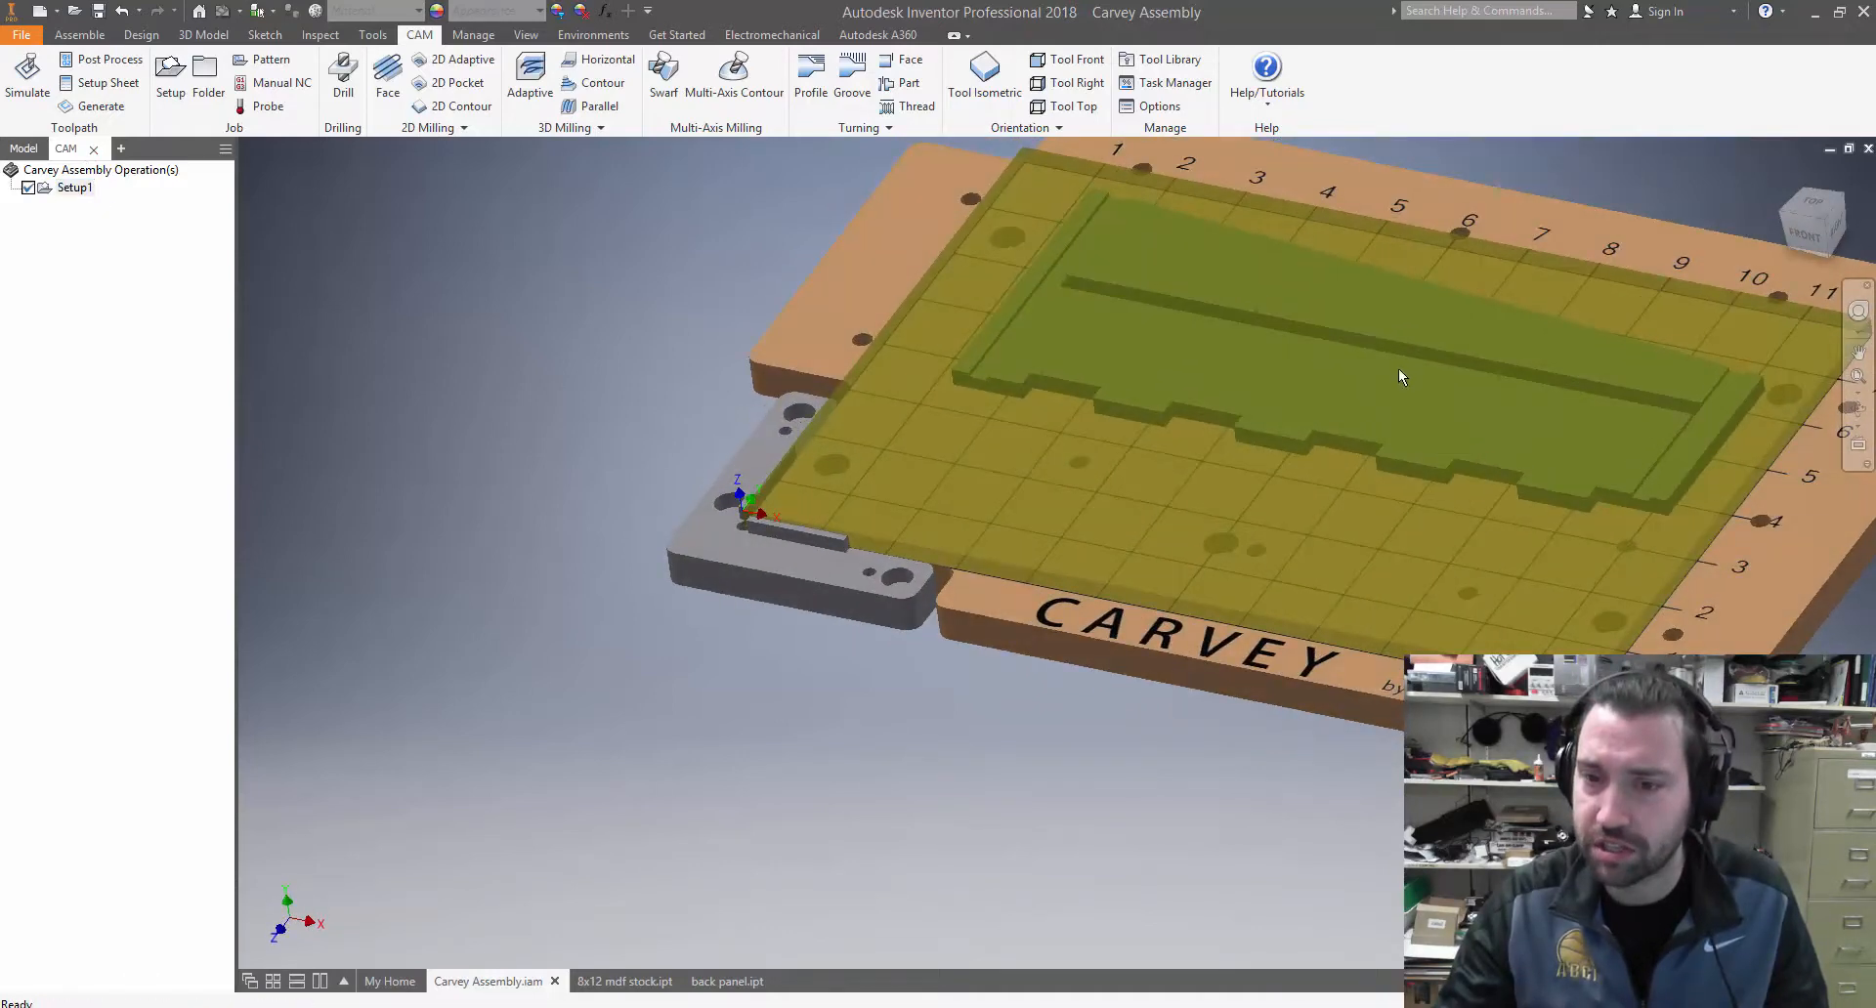
scroll(1395, 369, down, 4)
scroll(1392, 372, up, 3)
scroll(1305, 366, down, 3)
shift+middle_drag(1304, 366, 1306, 343)
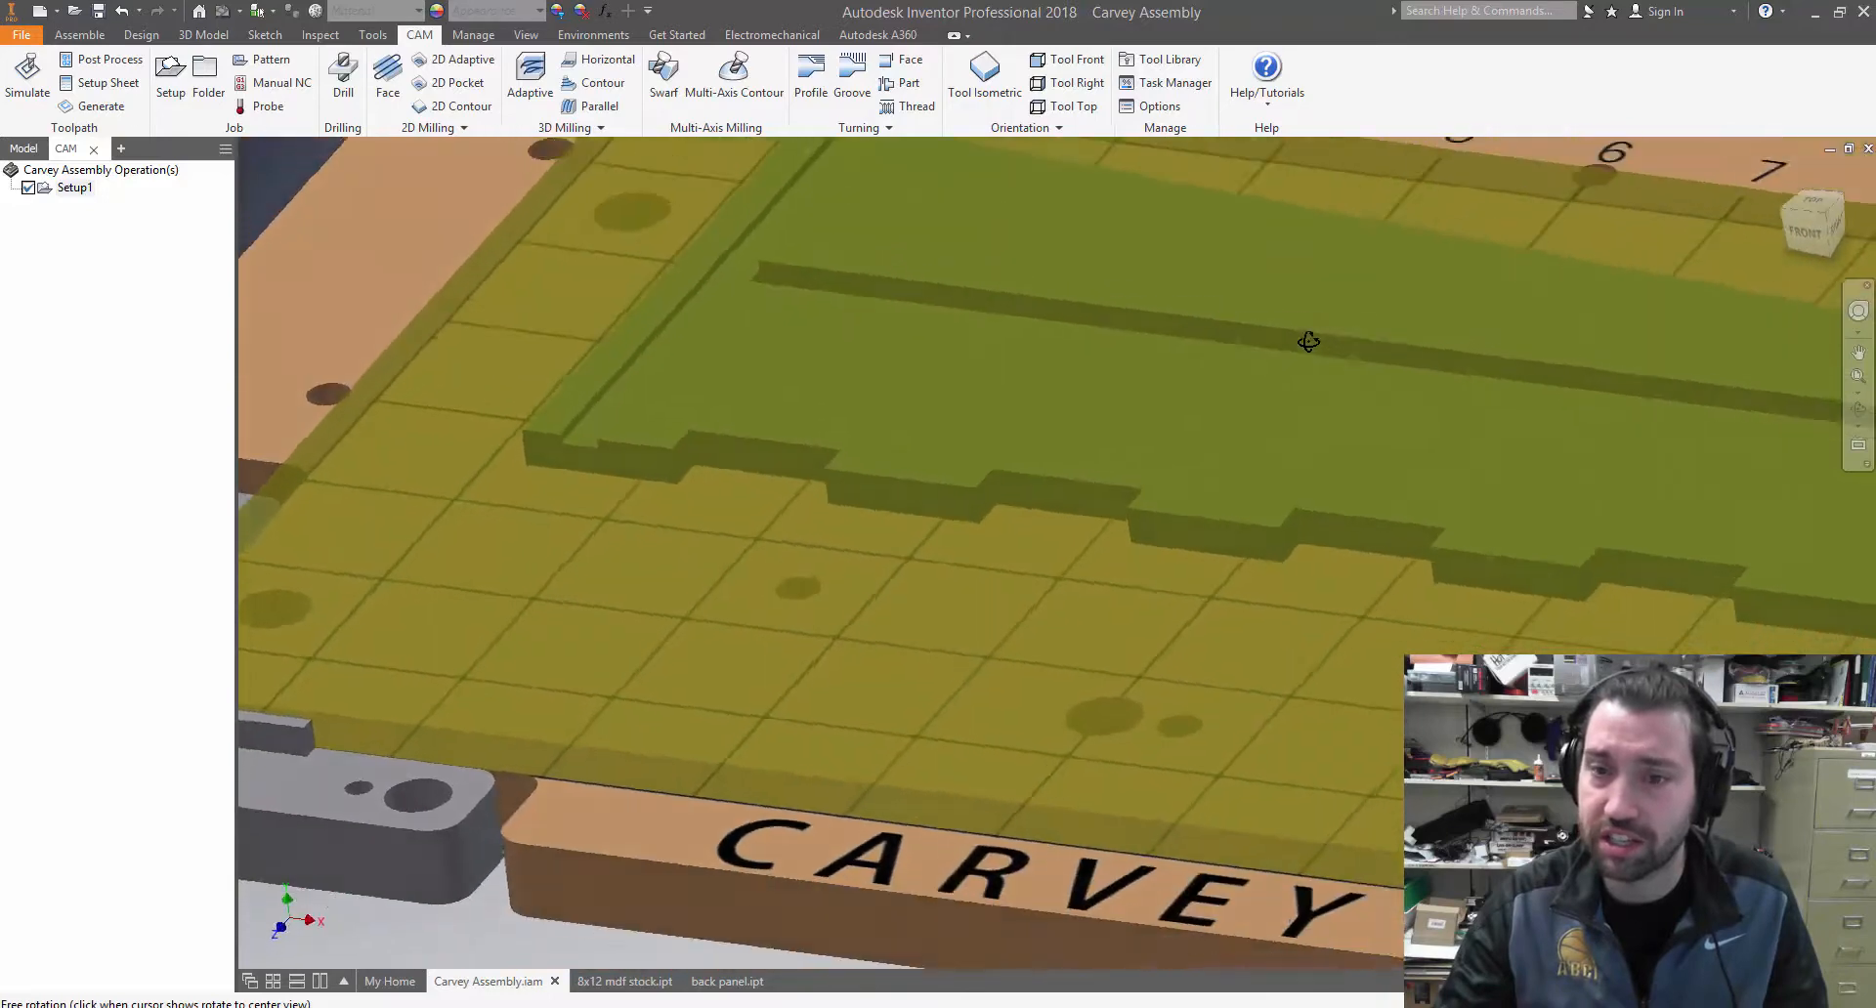
scroll(1289, 342, up, 3)
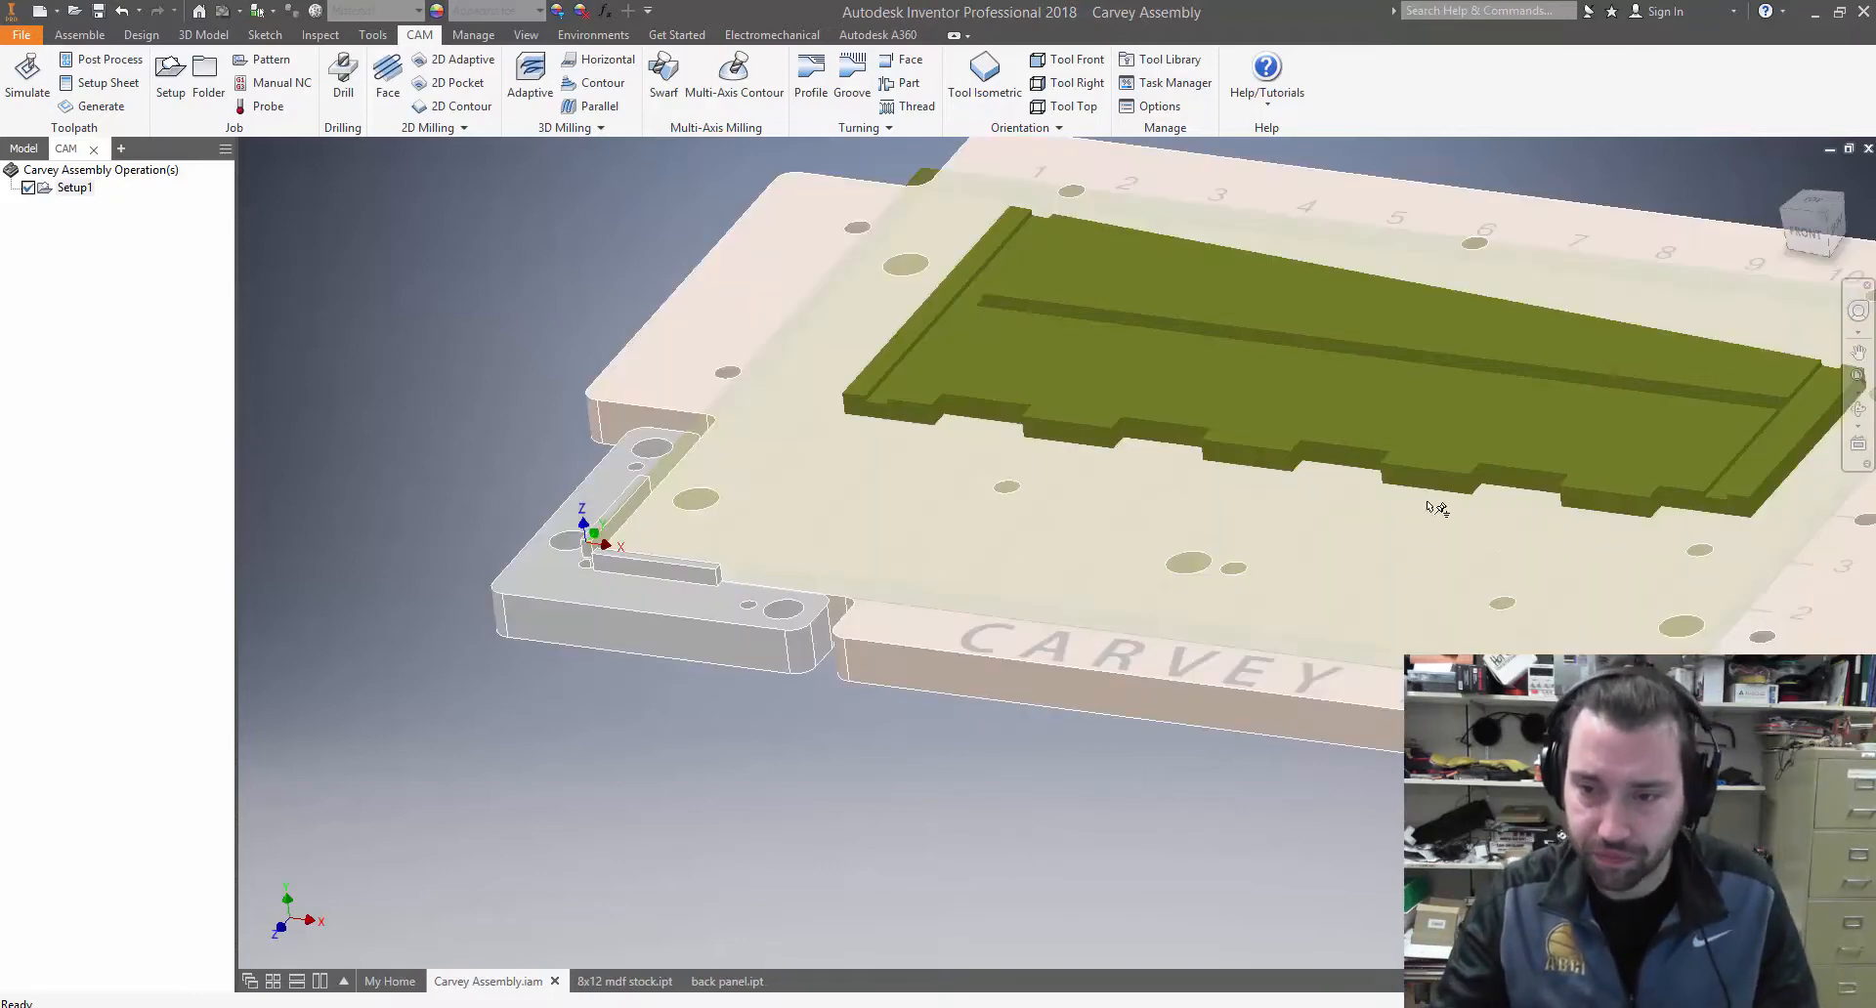
middle_drag(772, 761, 469, 858)
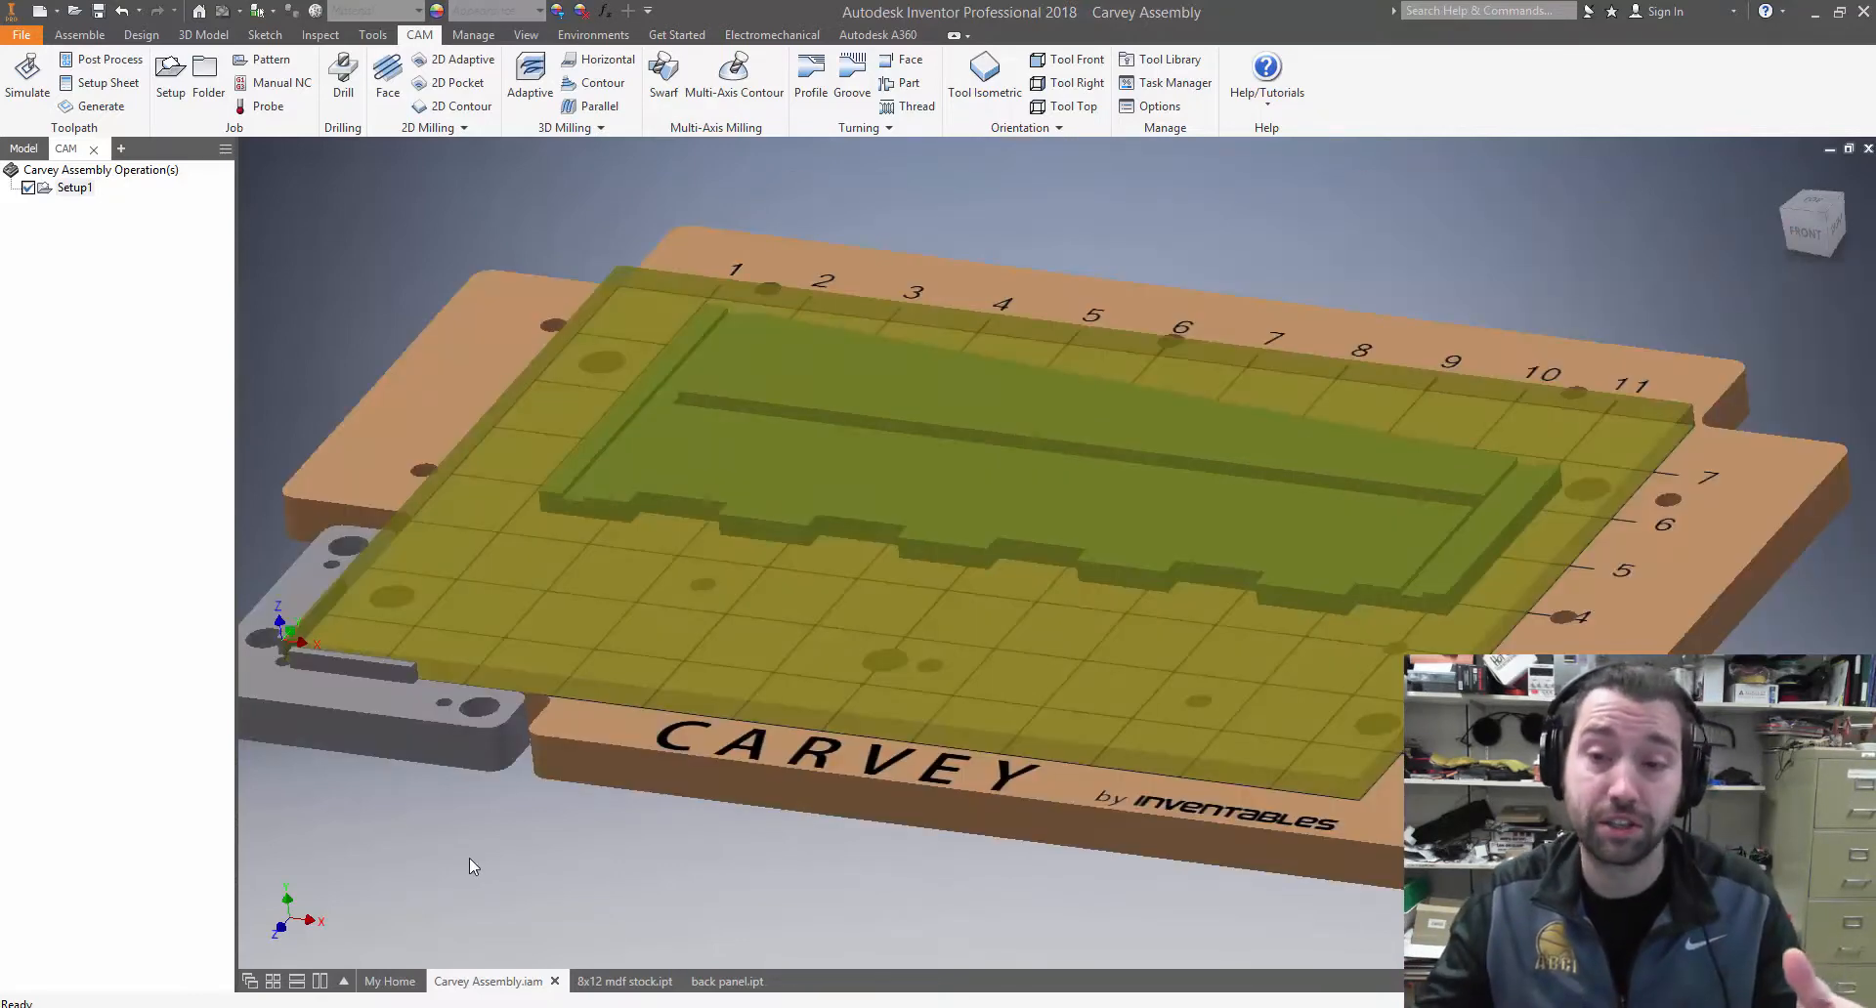